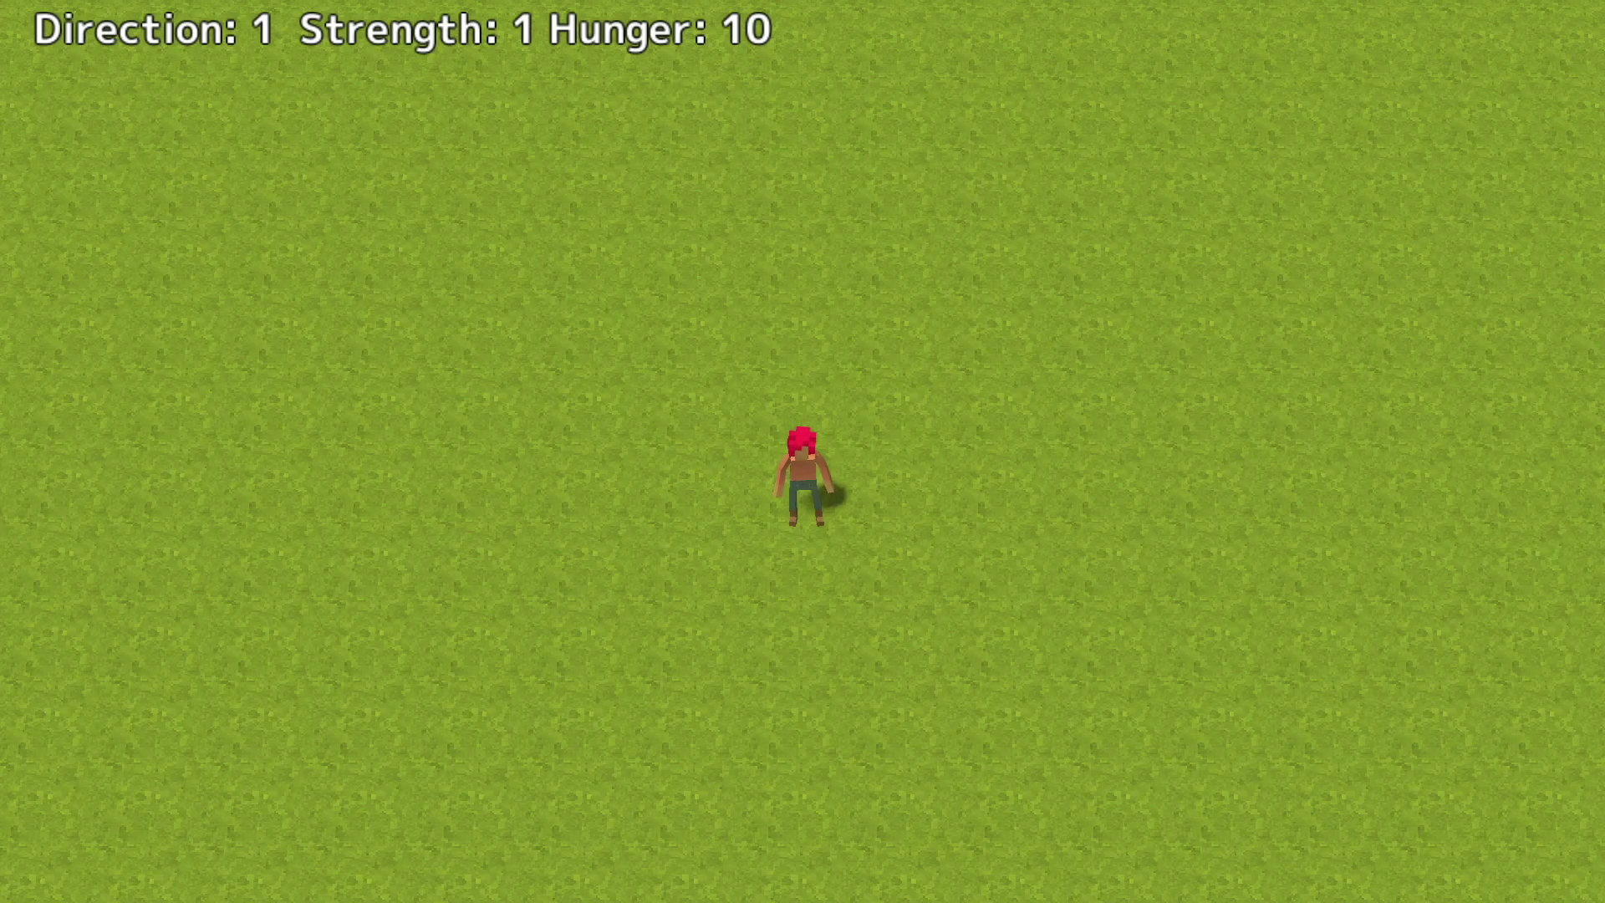
- In test play, walk the red-haired character up, down, left and right while watching the Direction readout
key(Right)
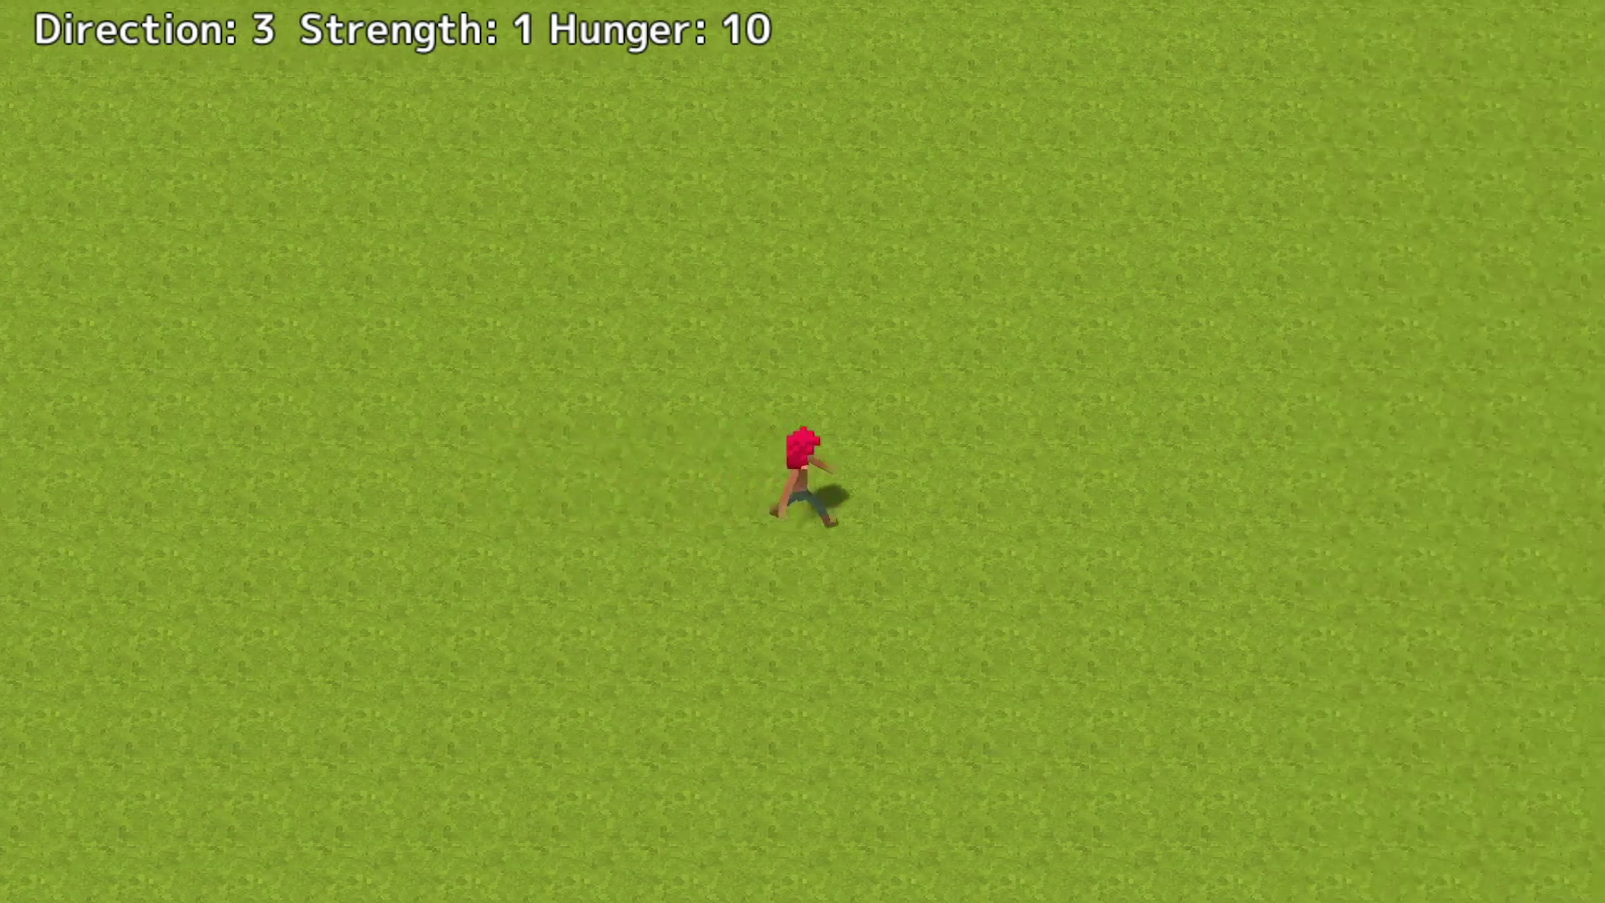
key(Up)
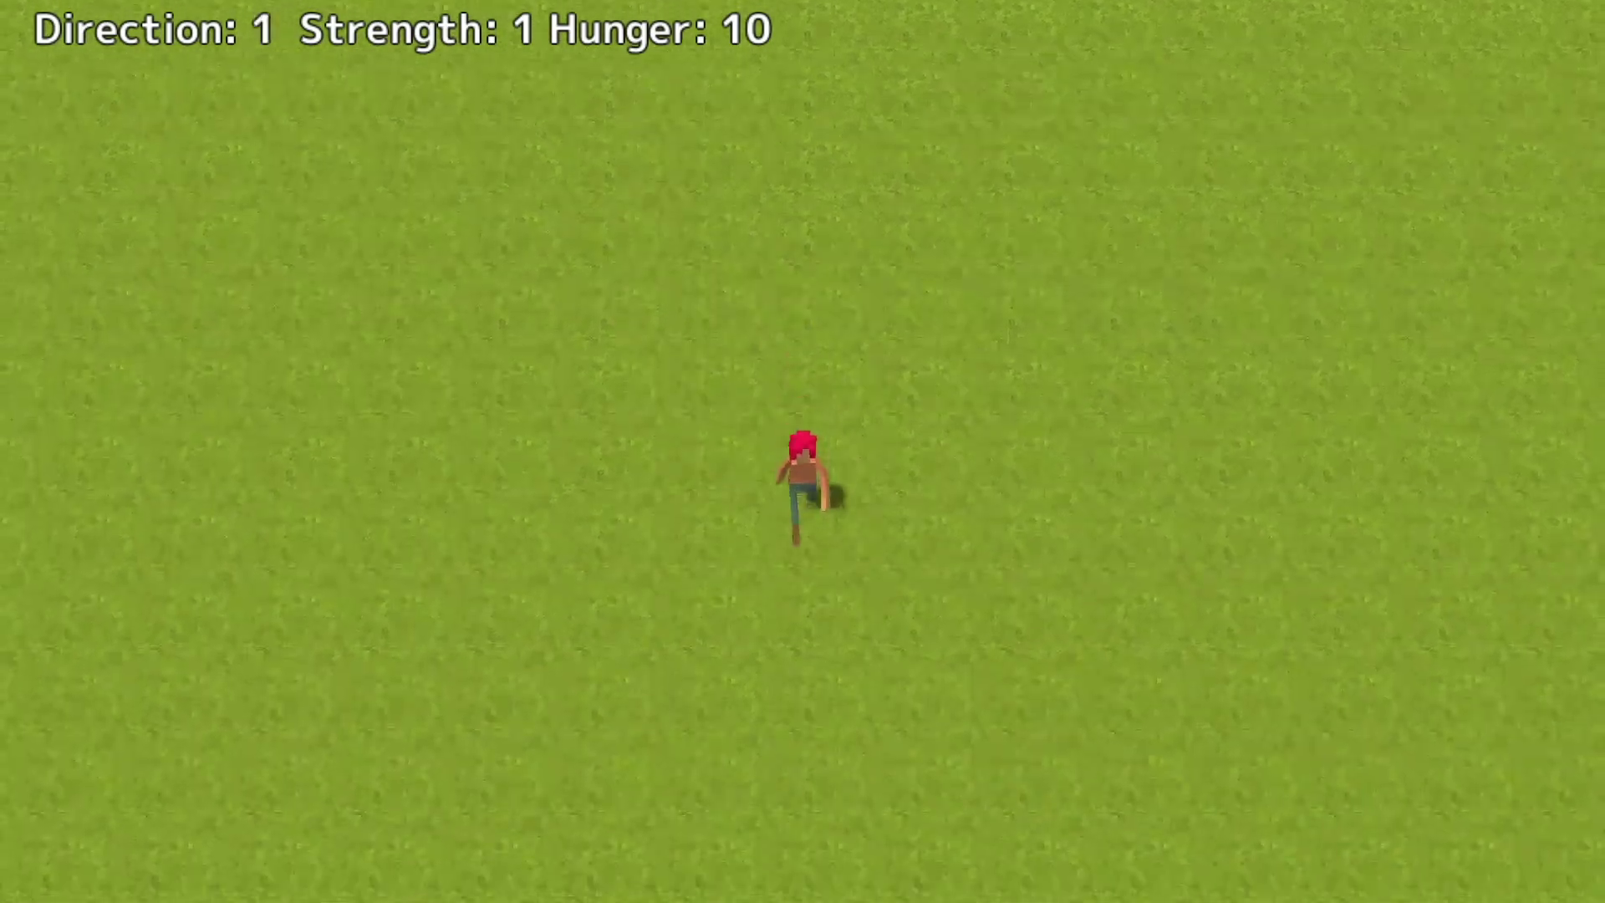
key(Left)
key(Up)
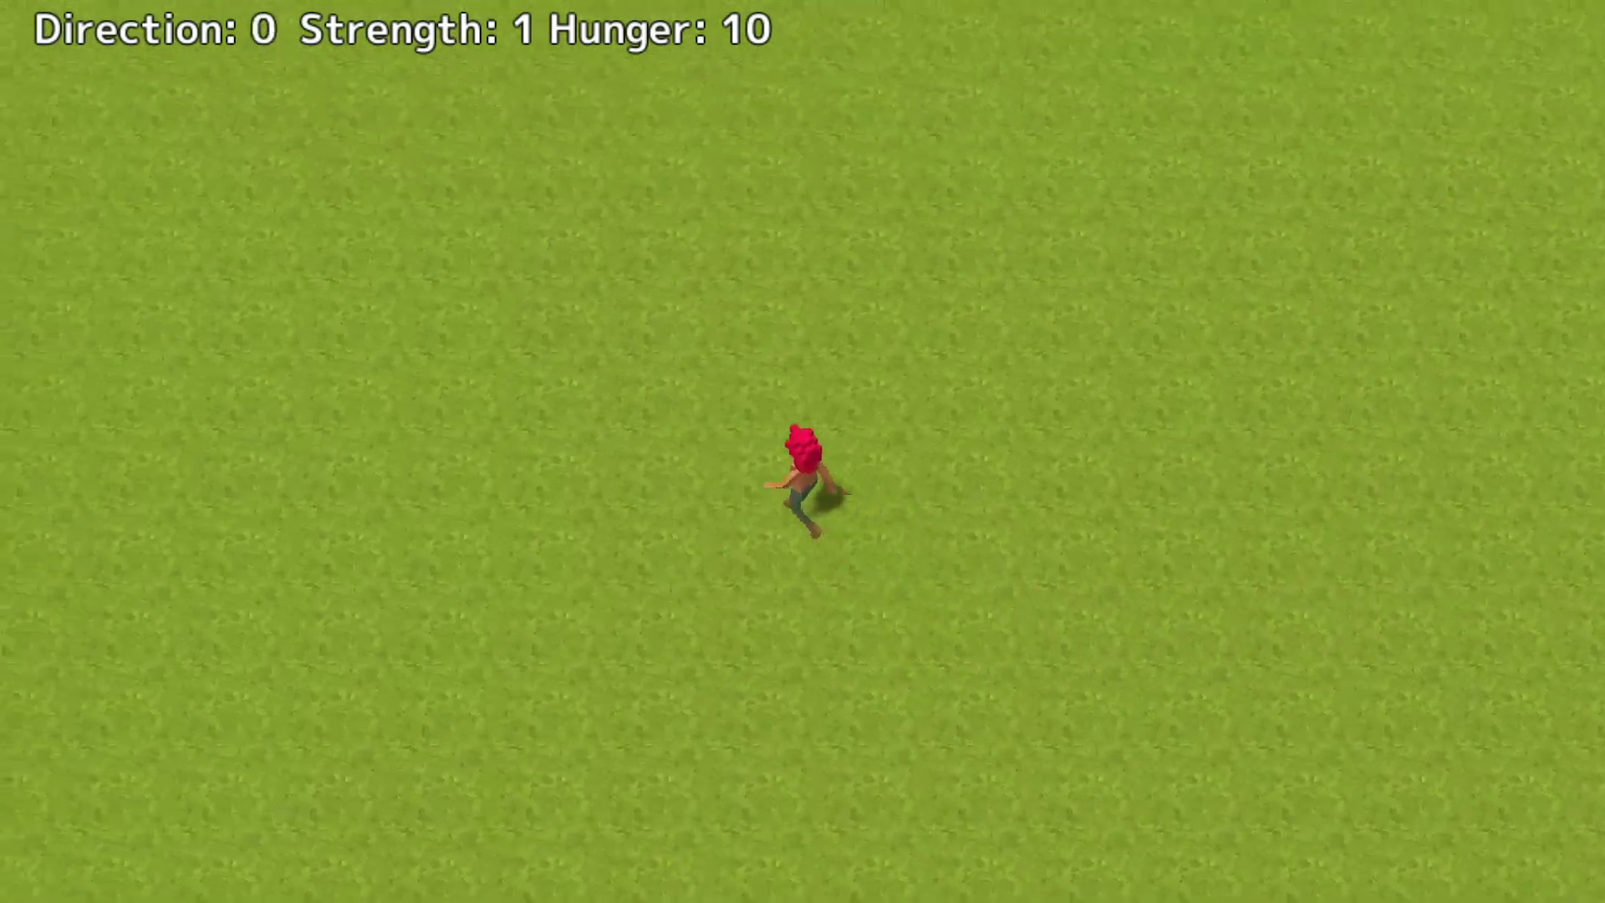
key(Right)
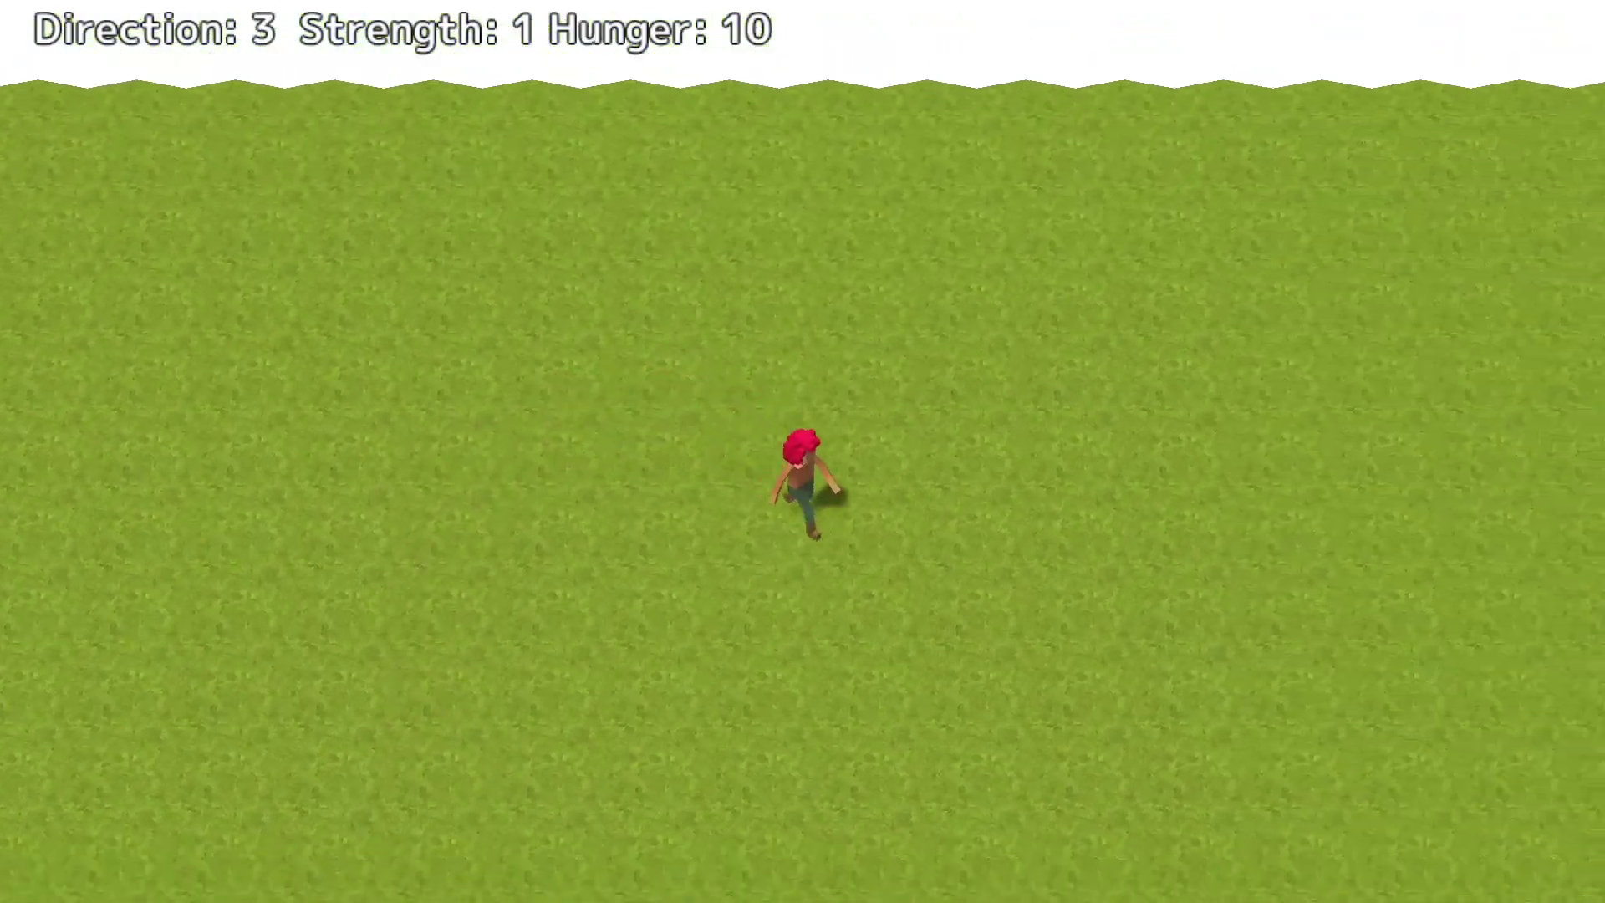
key(Down)
key(Left)
key(Down)
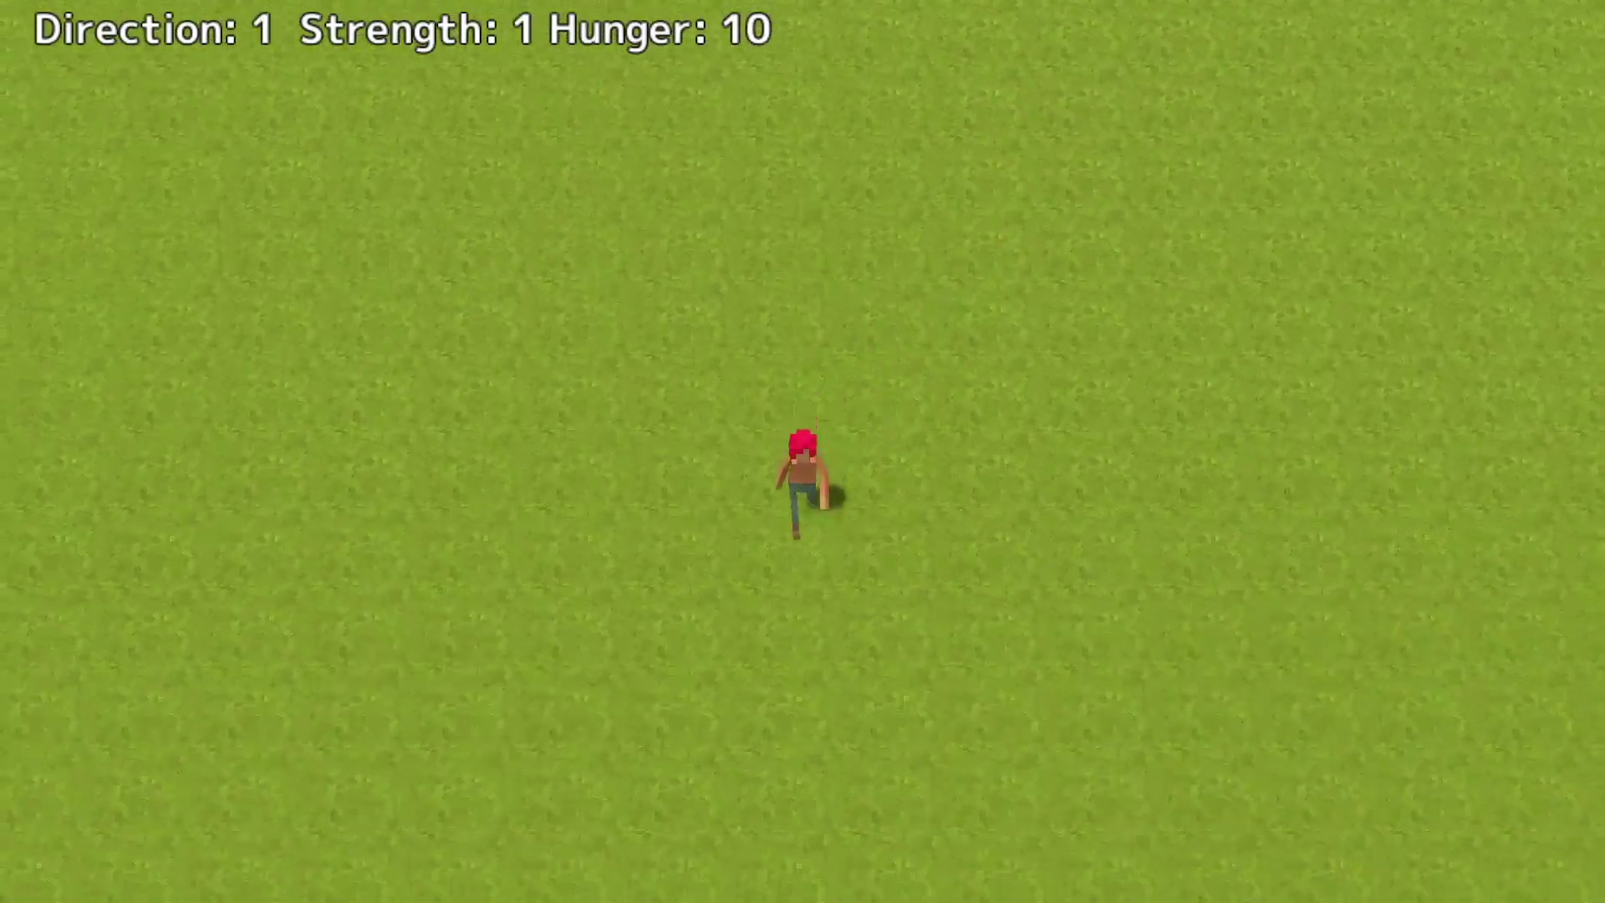
key(Right)
key(Up)
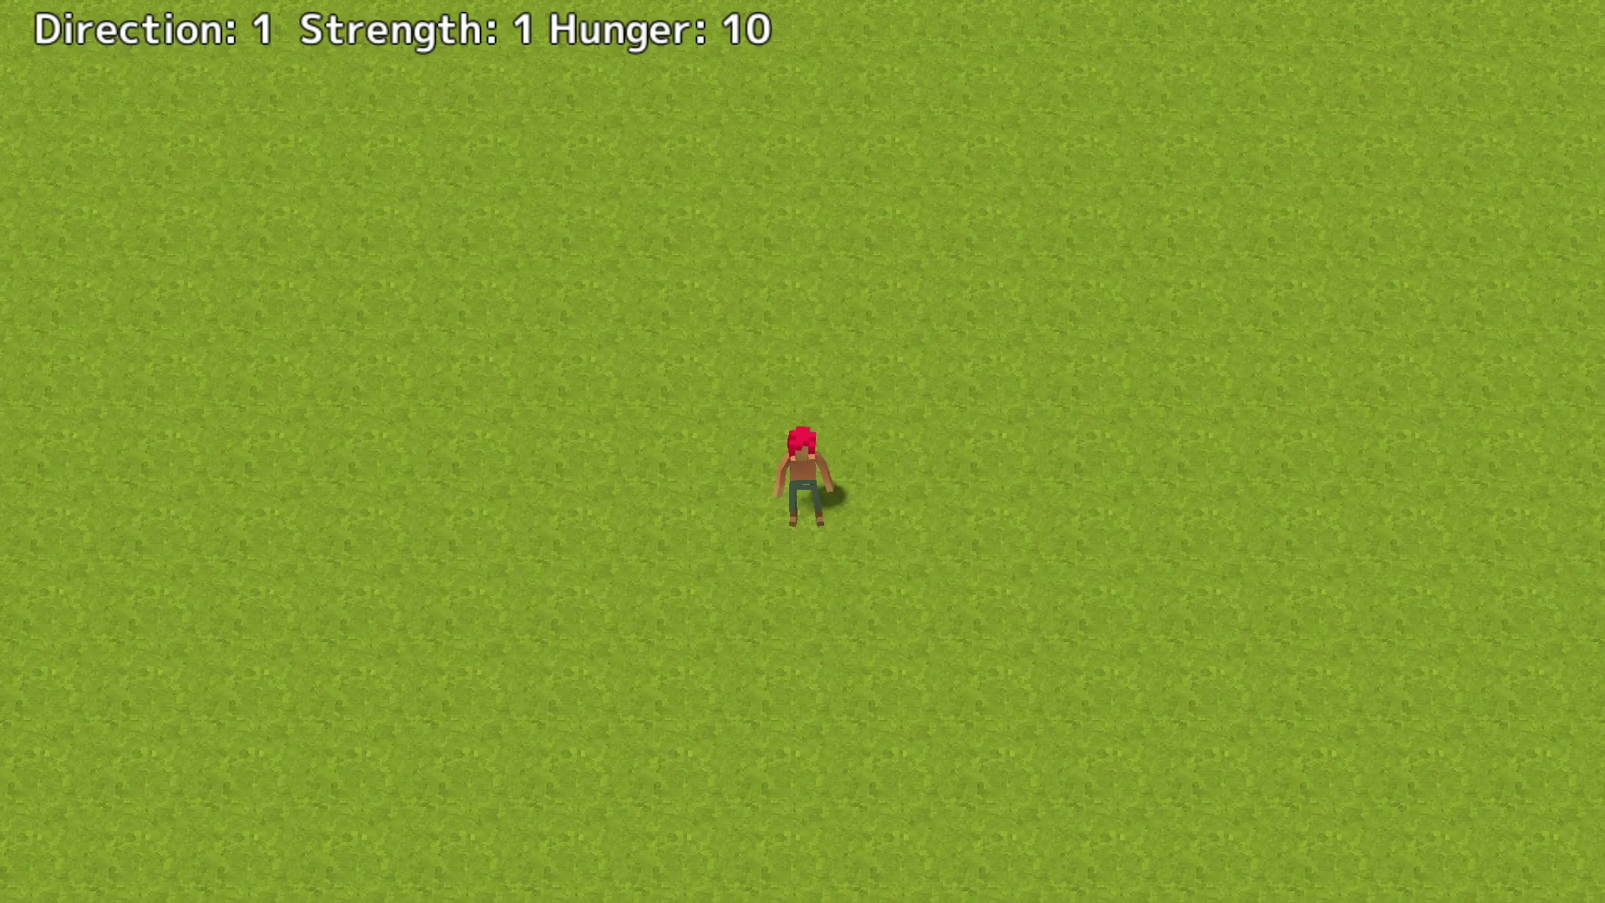
key(Left)
key(Up)
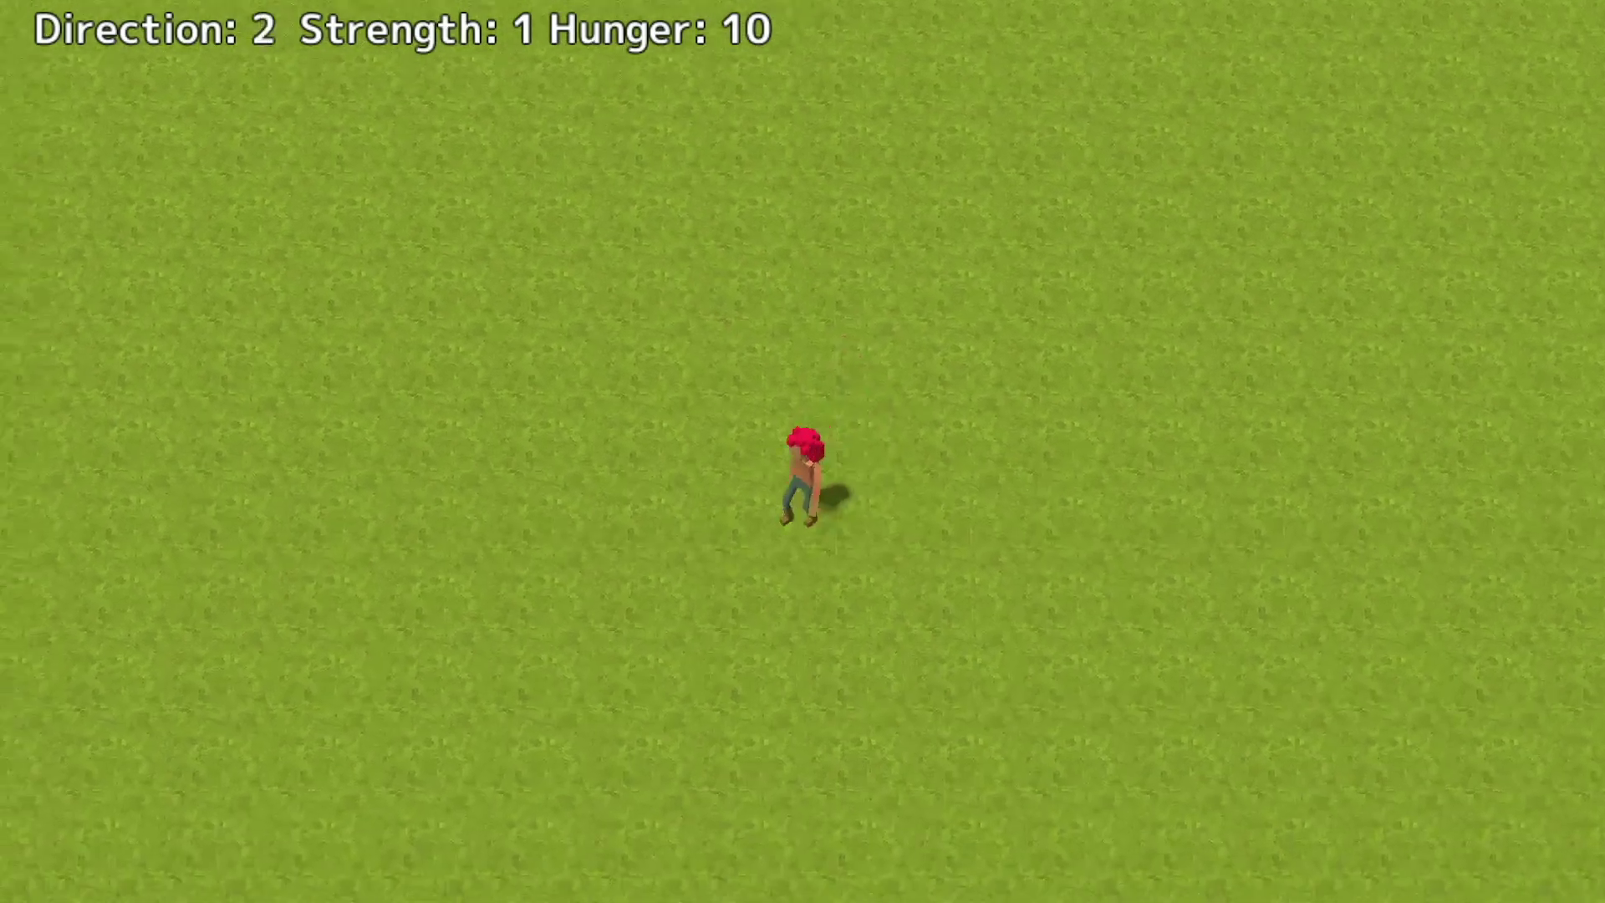
key(Down)
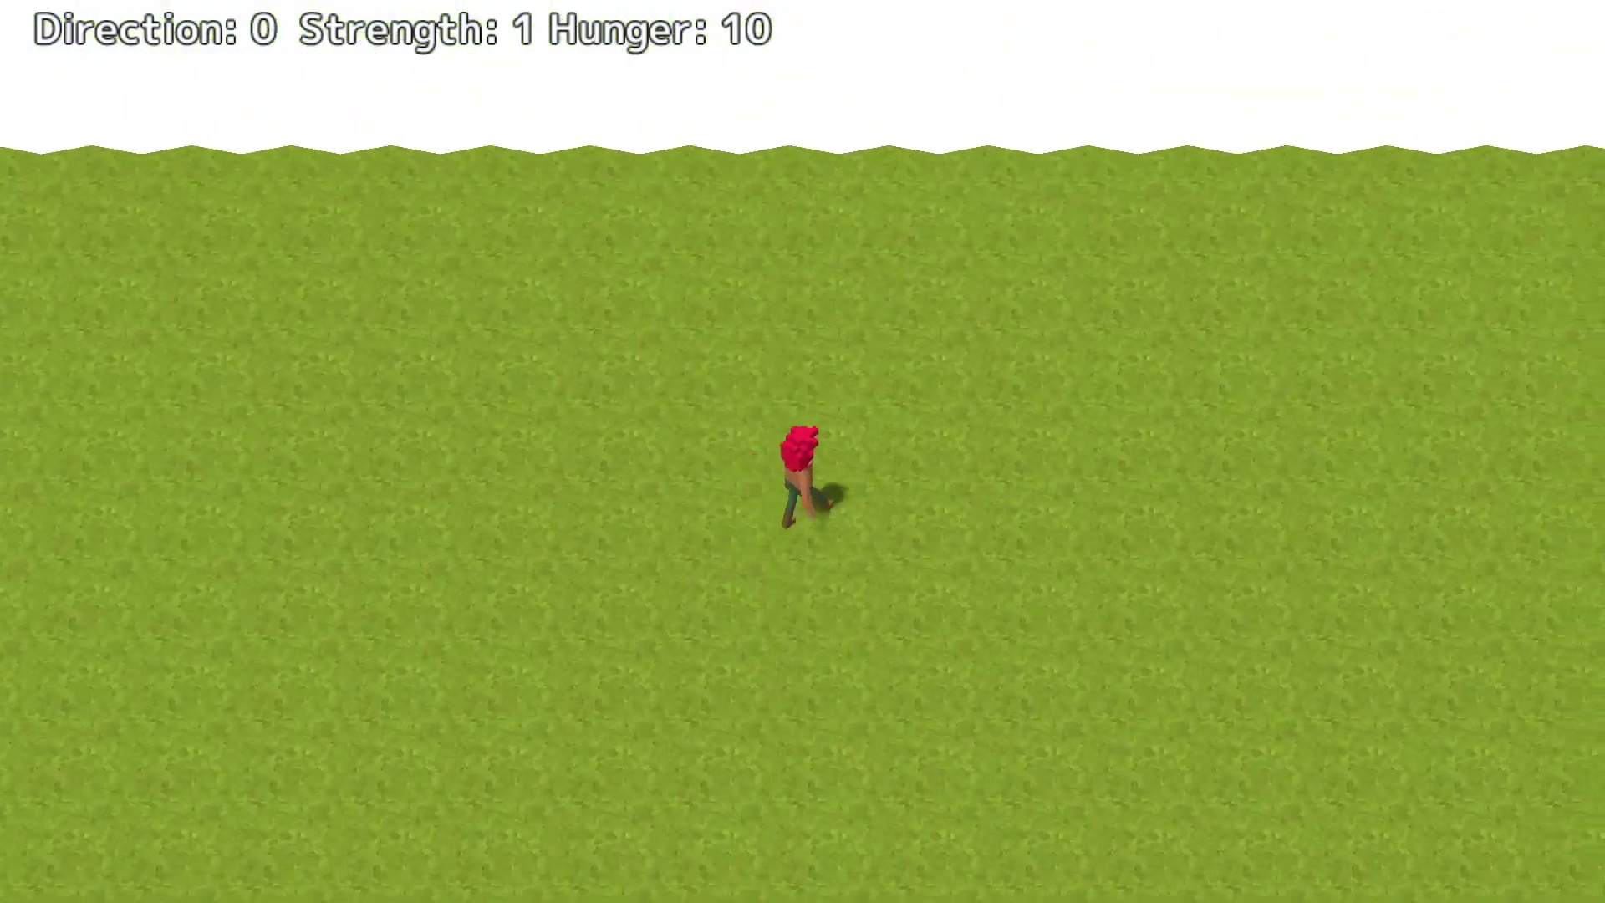
key(Down)
key(Right)
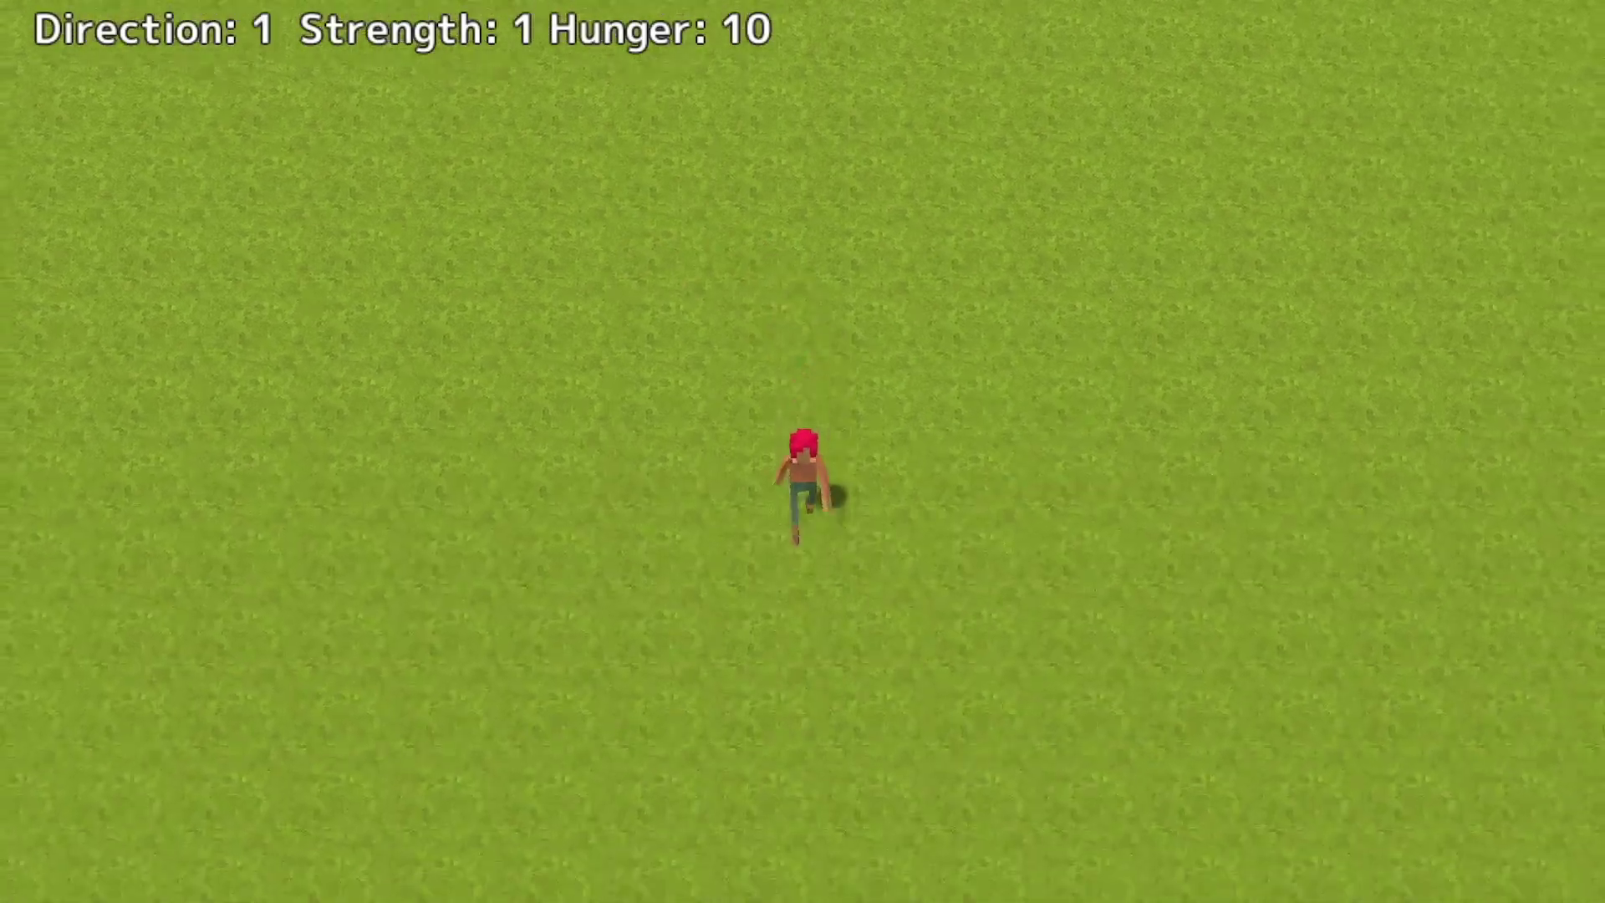
key(Down)
key(Left)
key(Right)
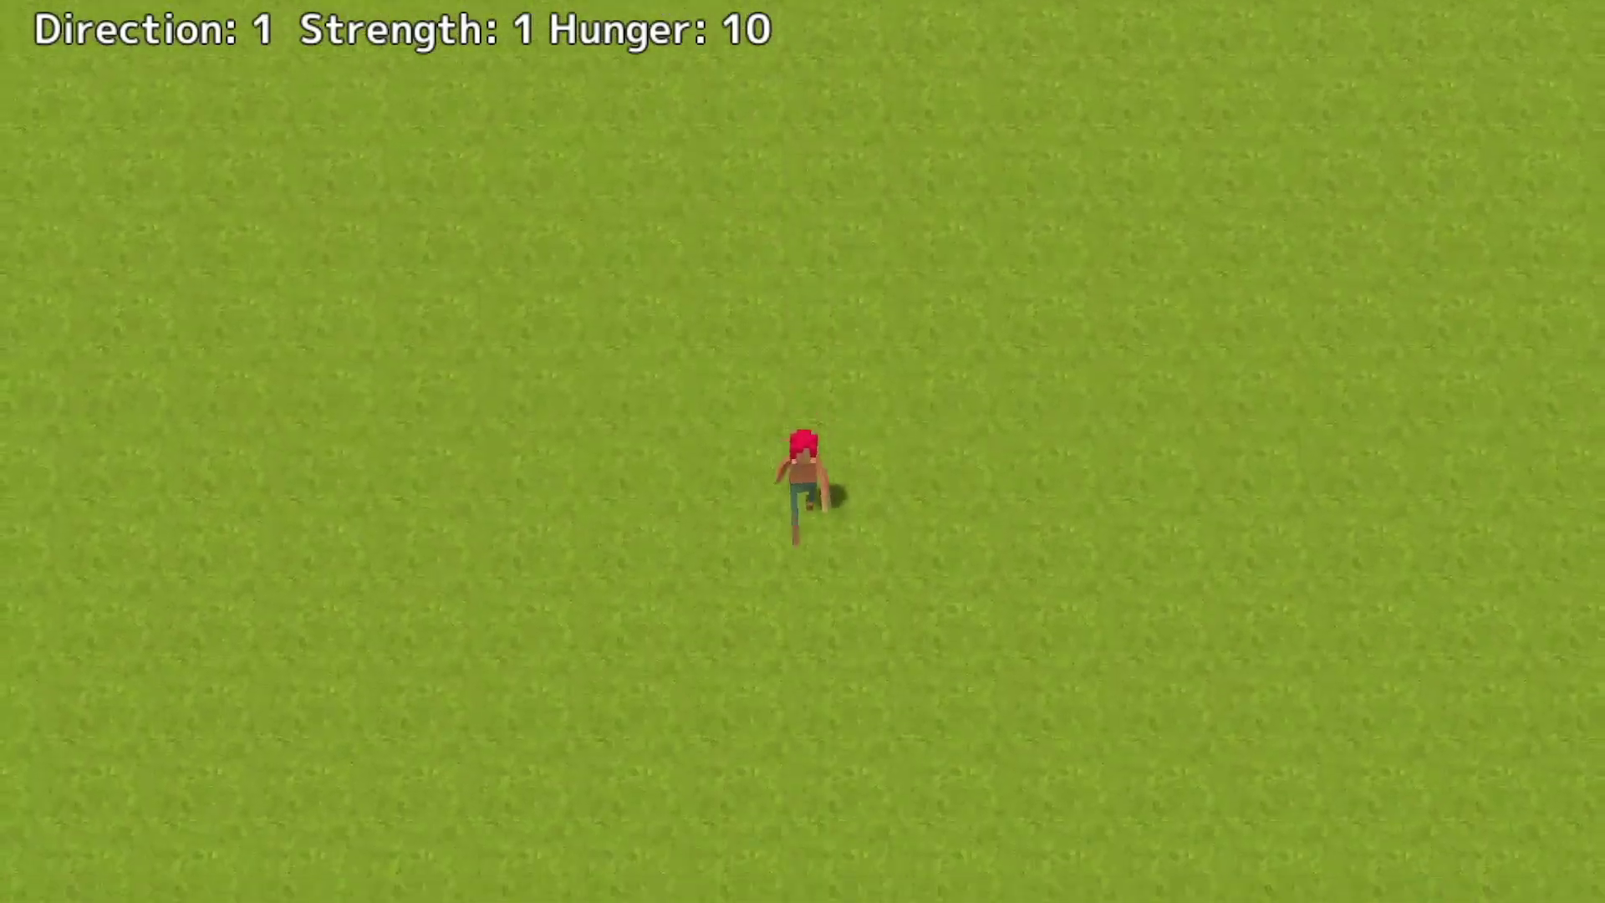
key(Down)
key(Left)
key(Right)
key(Down)
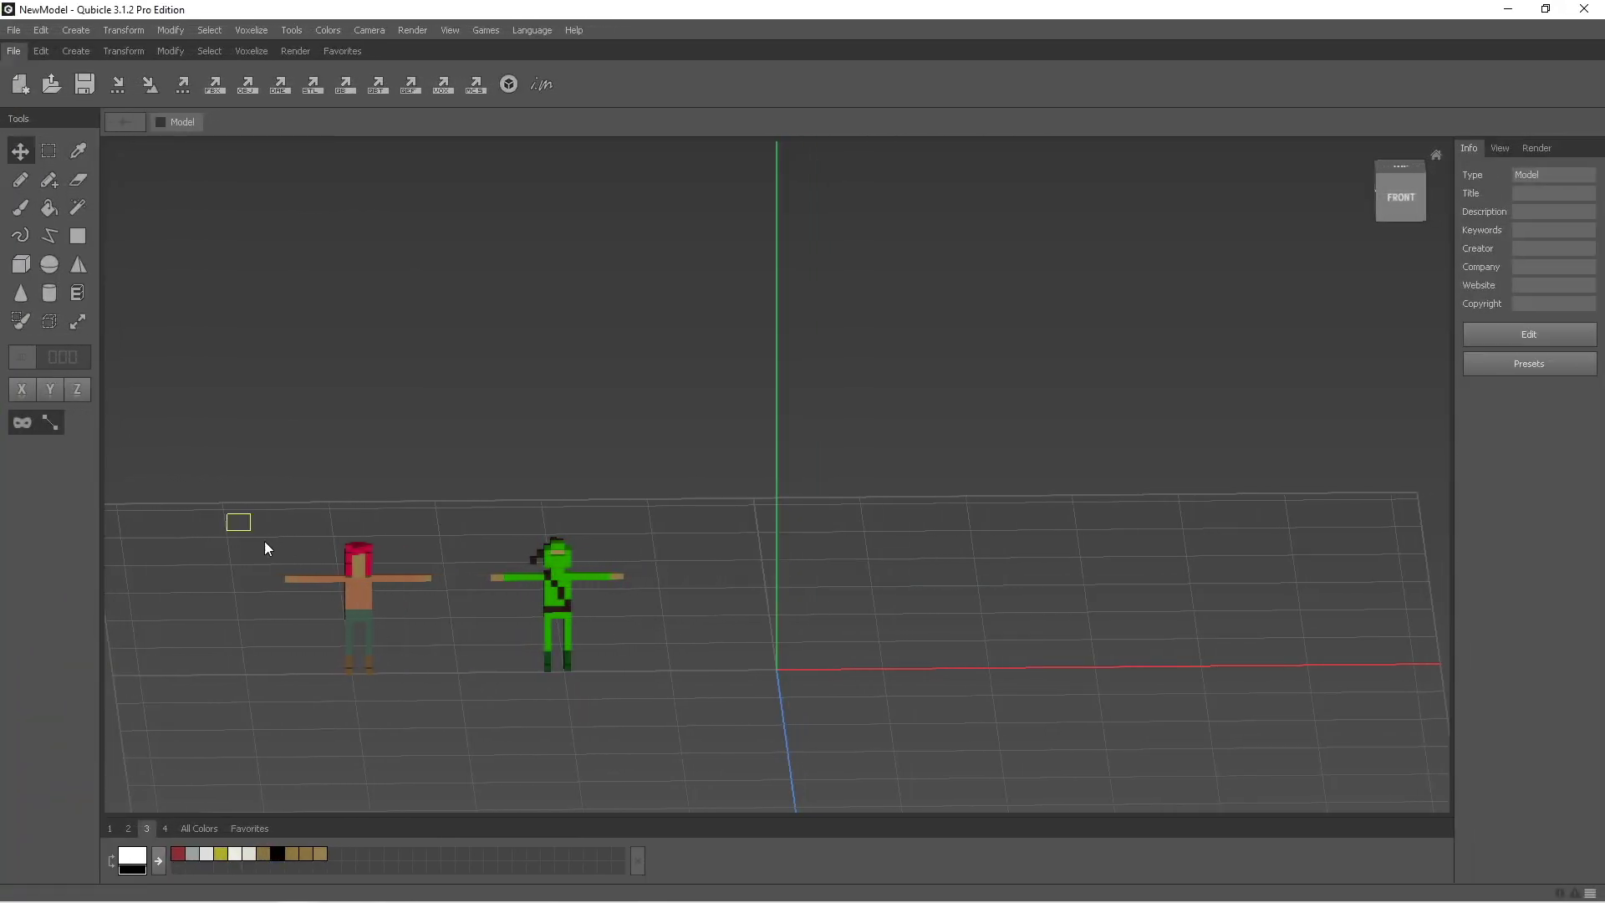
- Drag the green plain-man_6 figure right along X to position -16:0:-11
drag(266, 547, 467, 709)
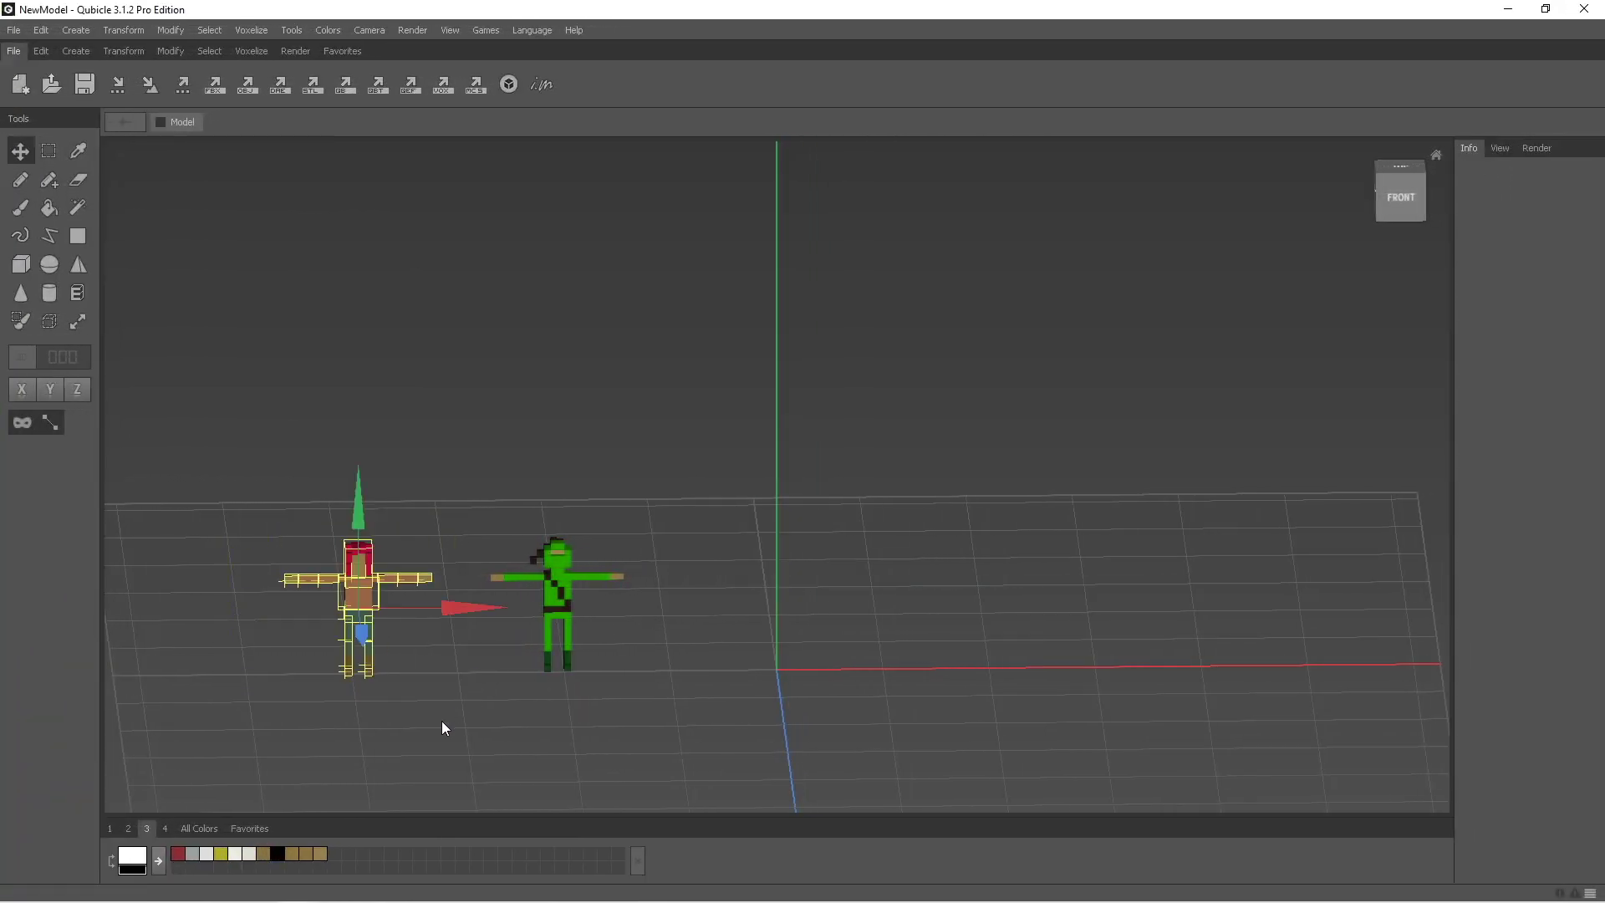
mouse_move(464, 436)
right_down()
mouse_move(466, 462)
mouse_move(458, 452)
right_up()
click(563, 559)
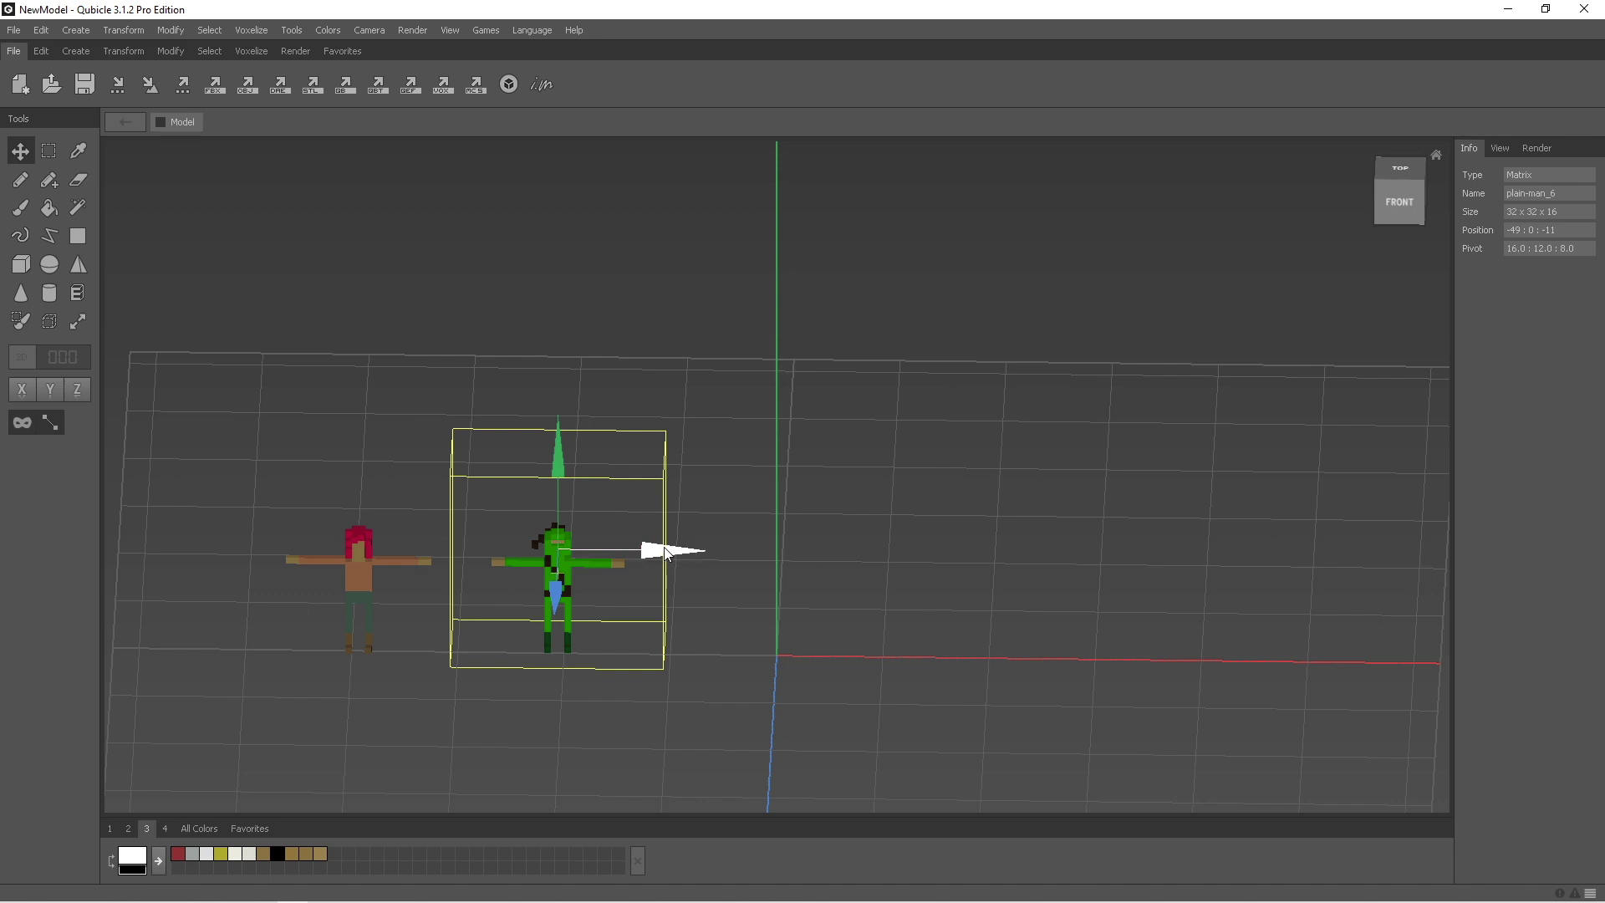
drag(675, 553, 881, 574)
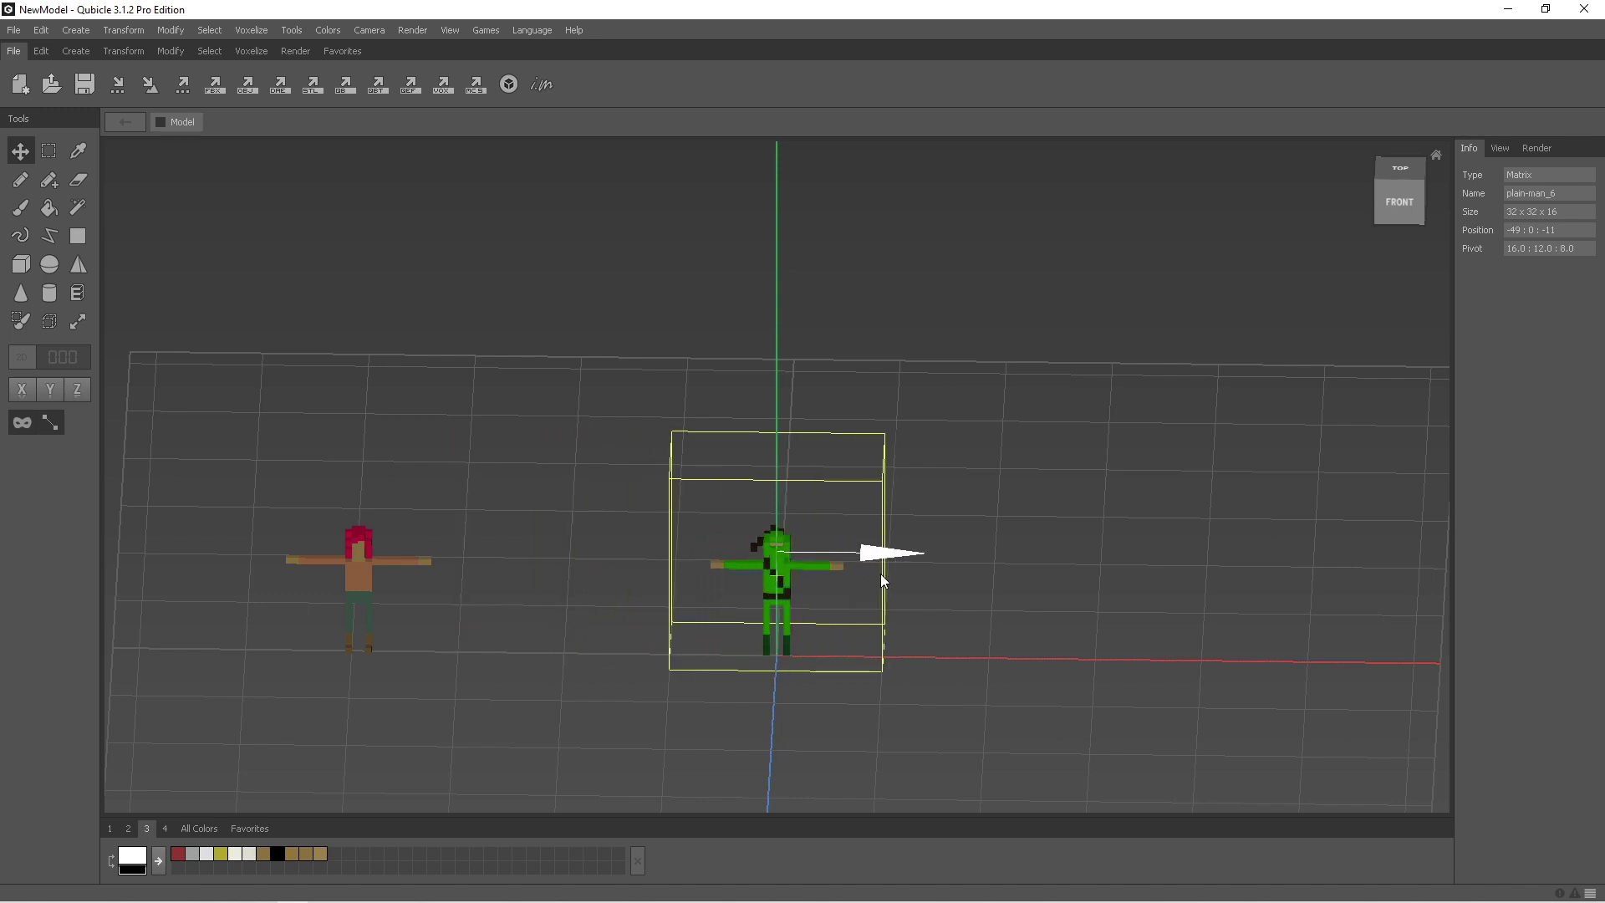
right_drag(880, 573, 932, 513)
scroll(761, 576, up, 4)
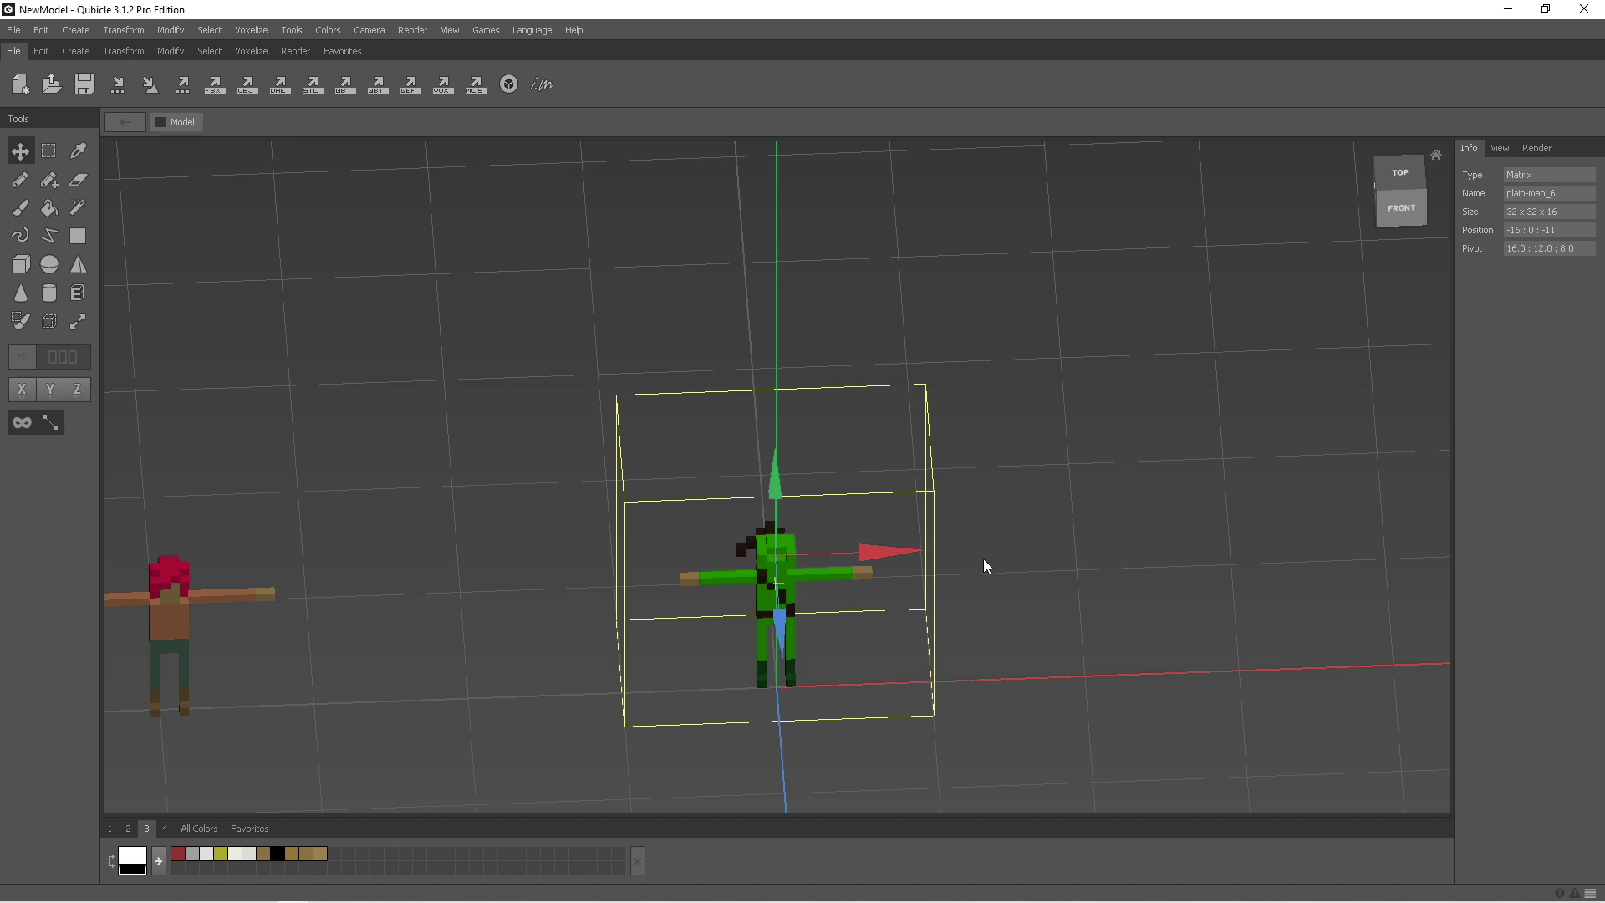
- Check the placement from higher angles, then open plain-man_6 in the matrix editor
right_drag(983, 559, 981, 509)
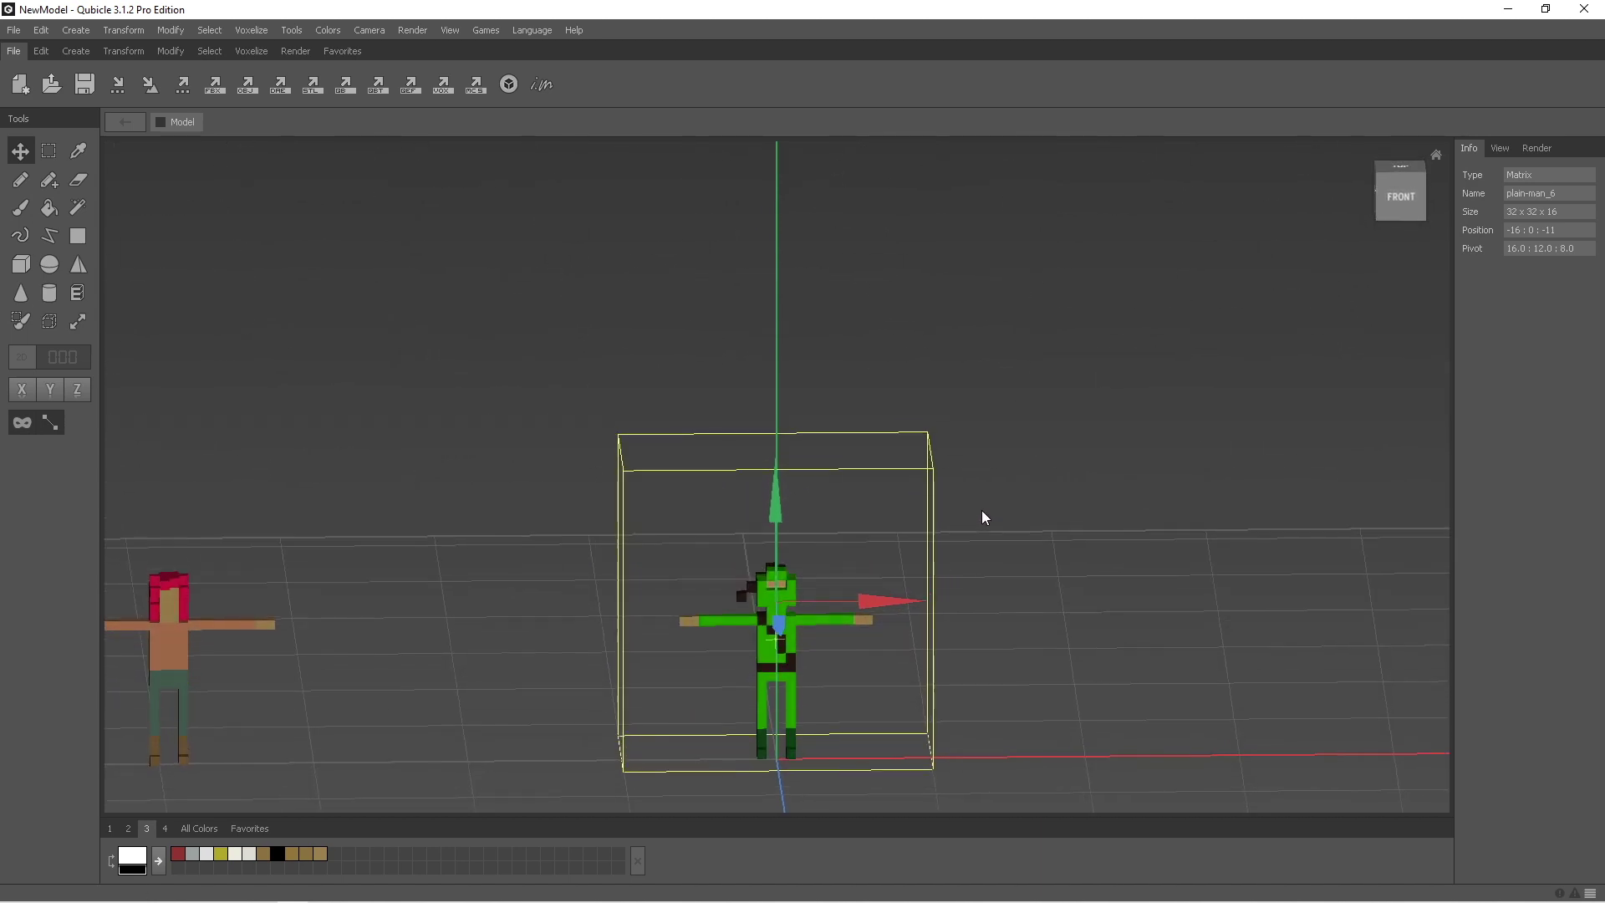
click(1030, 604)
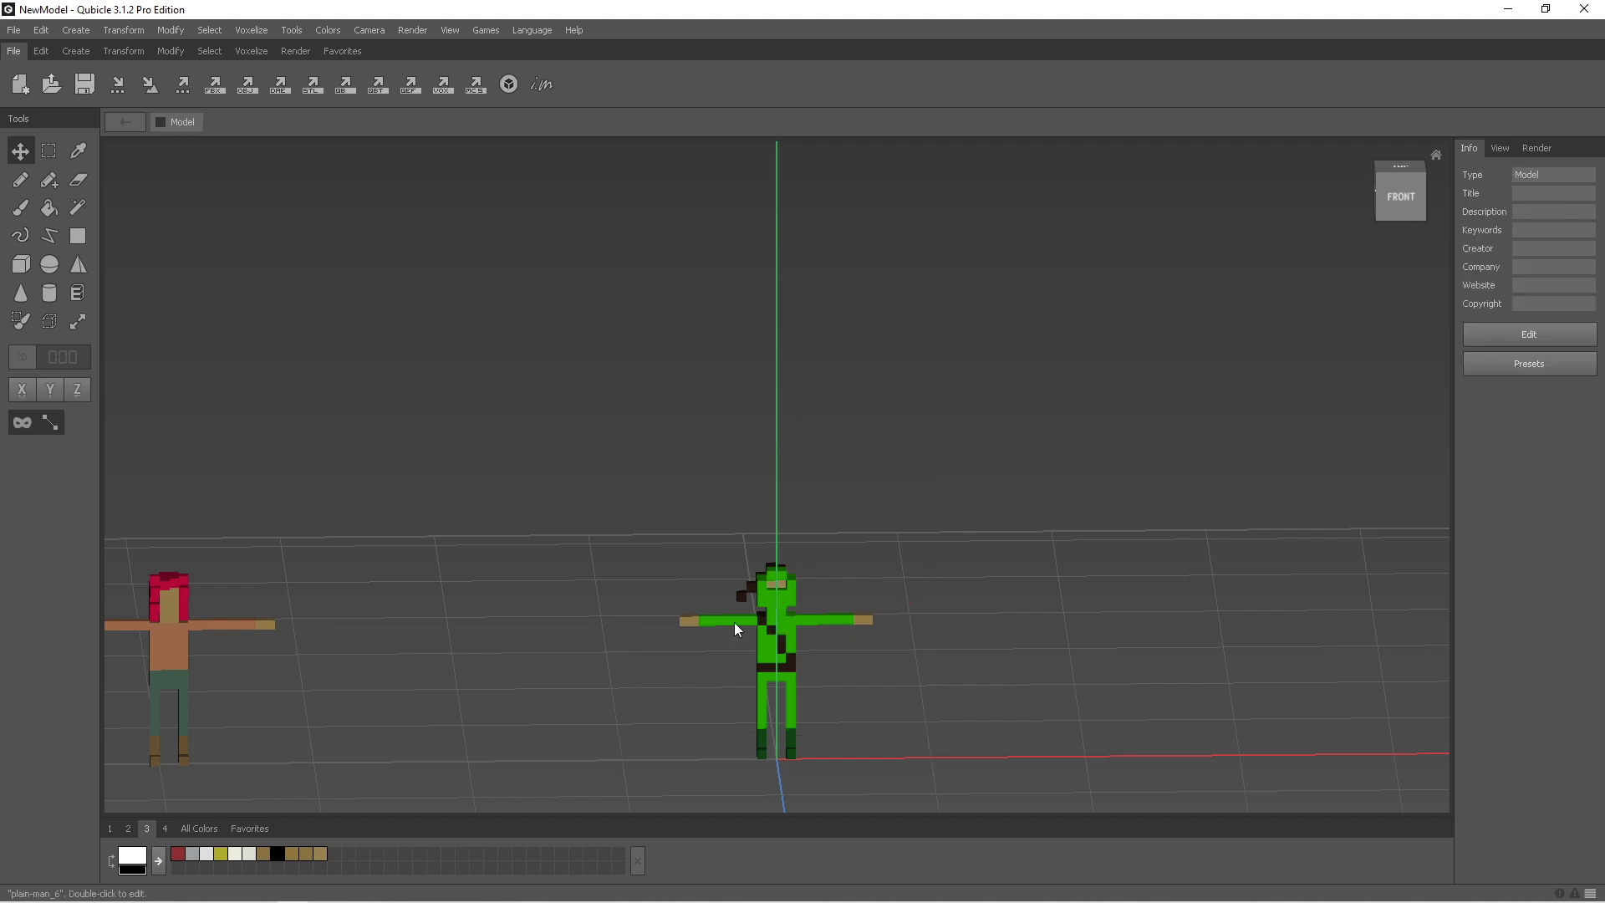
right_drag(725, 597, 731, 655)
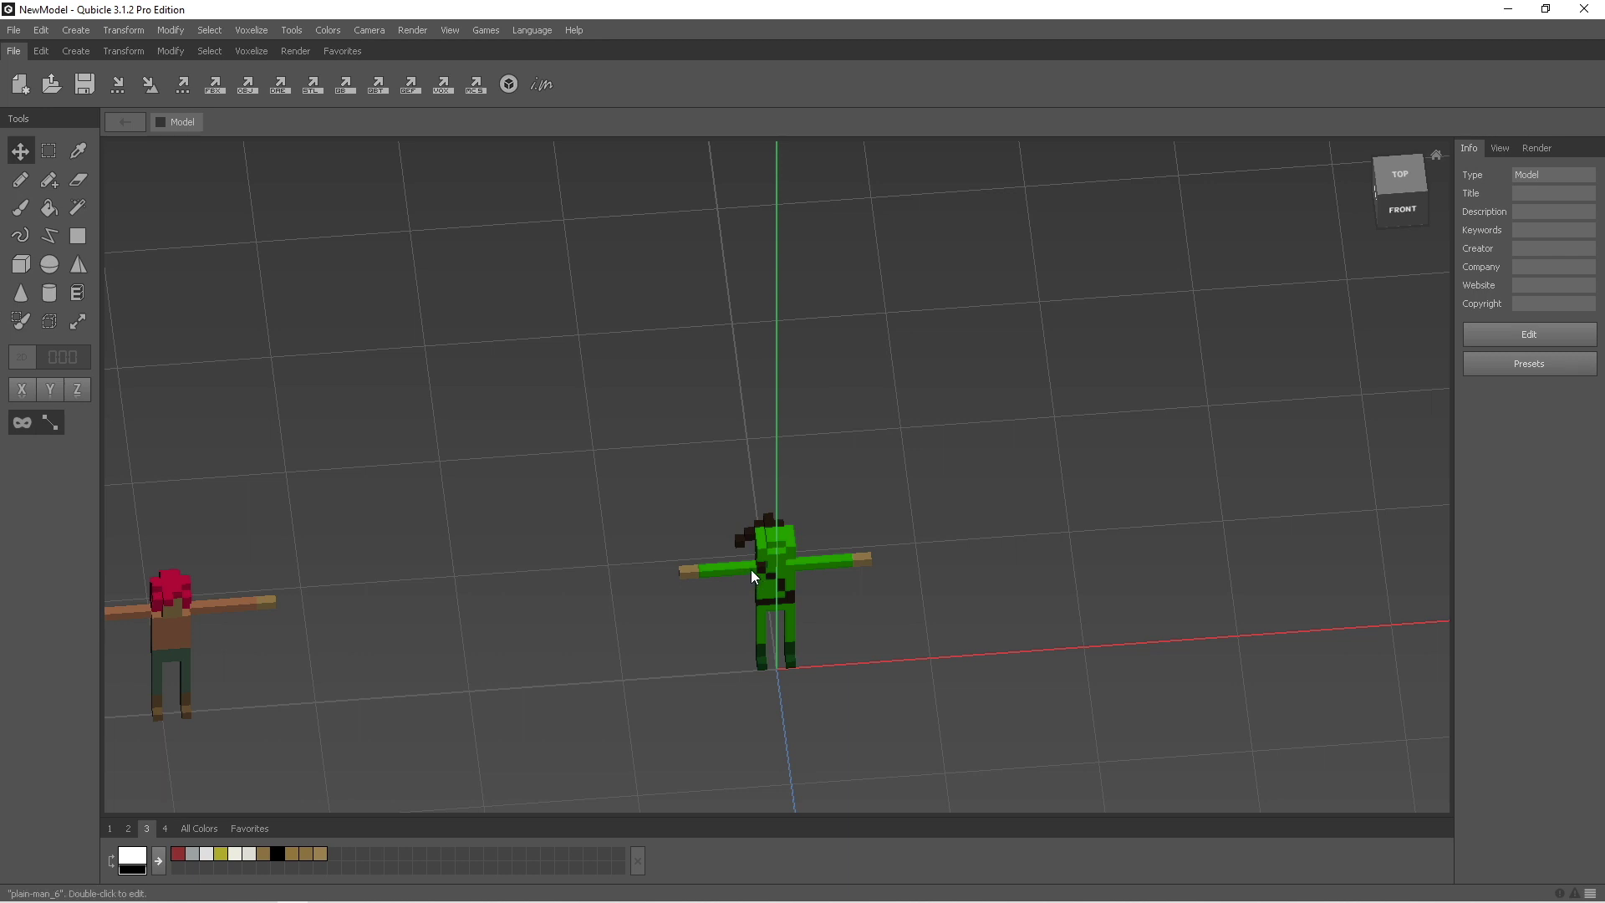
right_drag(933, 574, 930, 587)
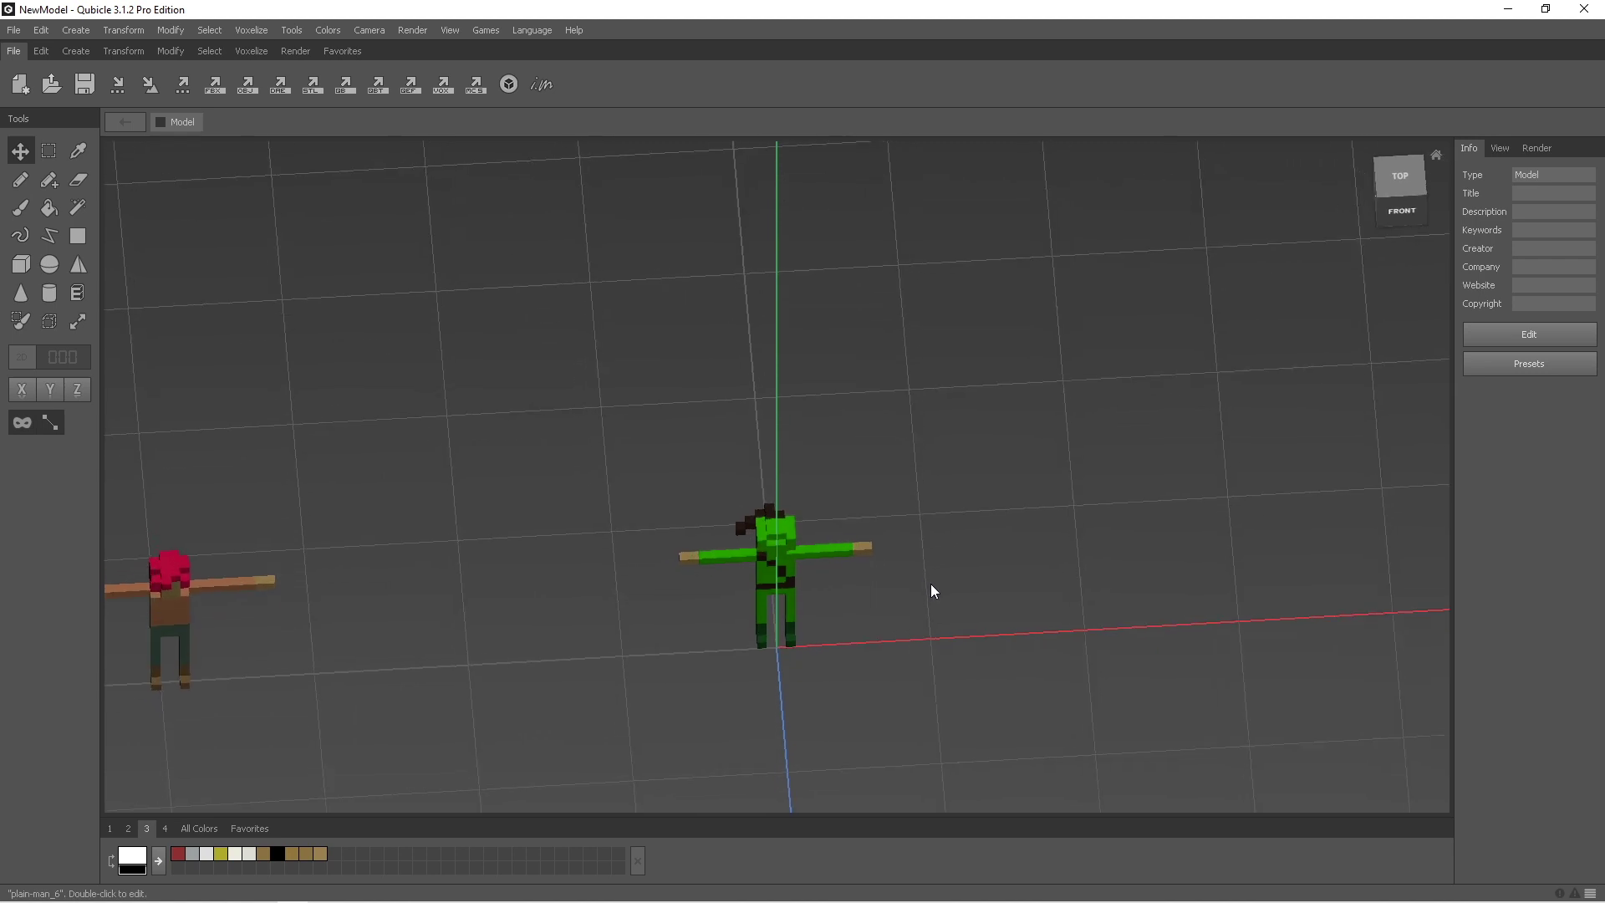
click(788, 573)
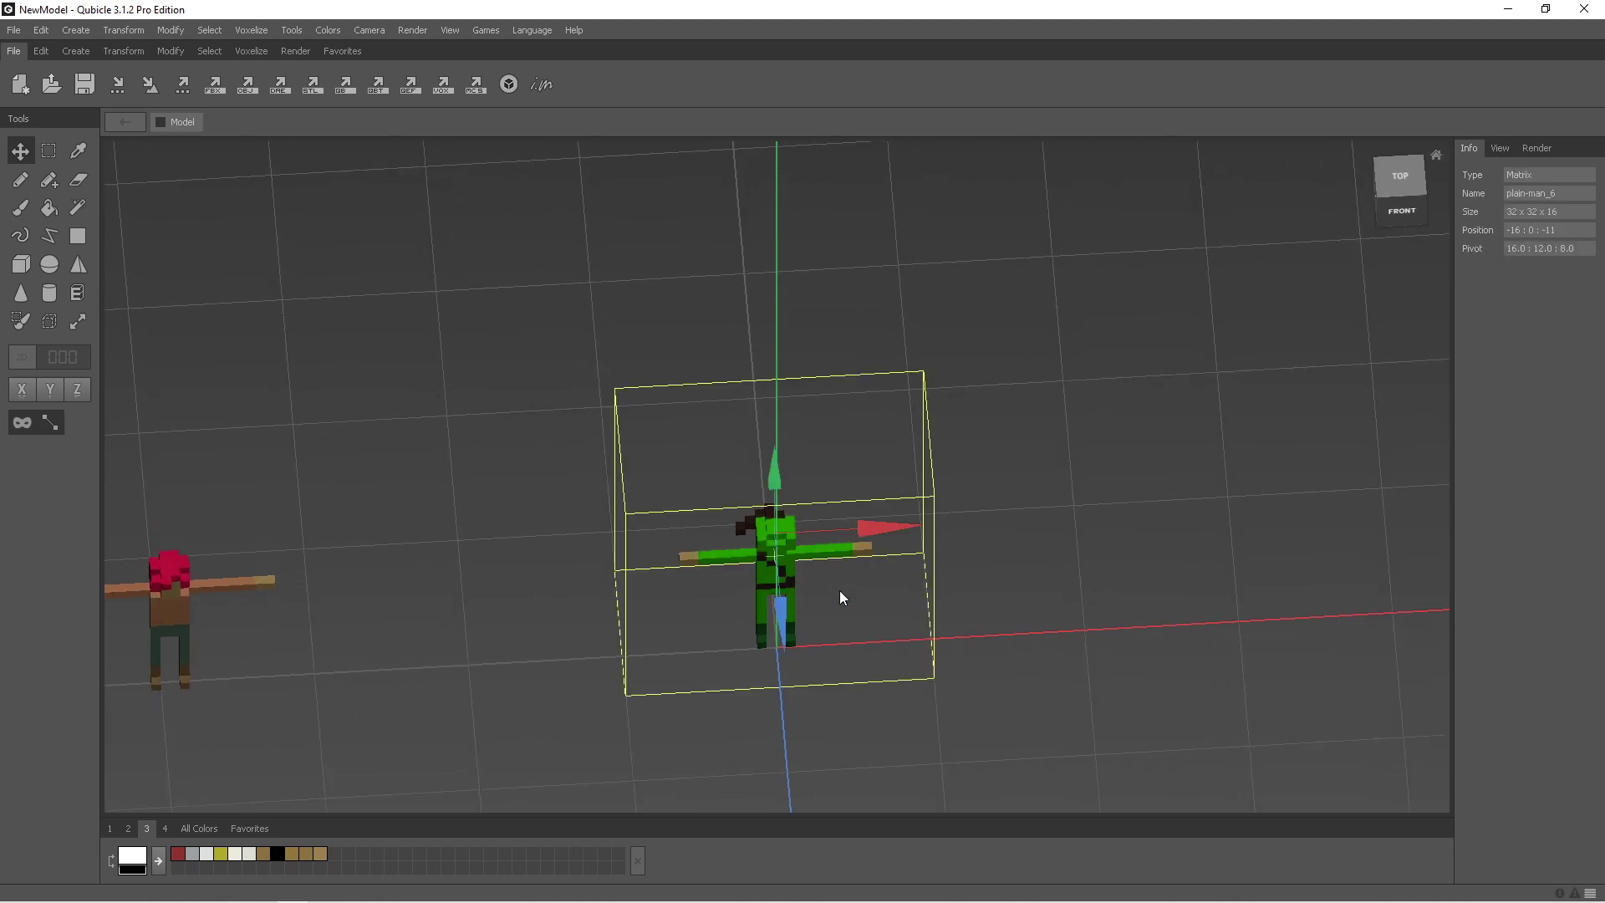
right_drag(839, 590, 839, 529)
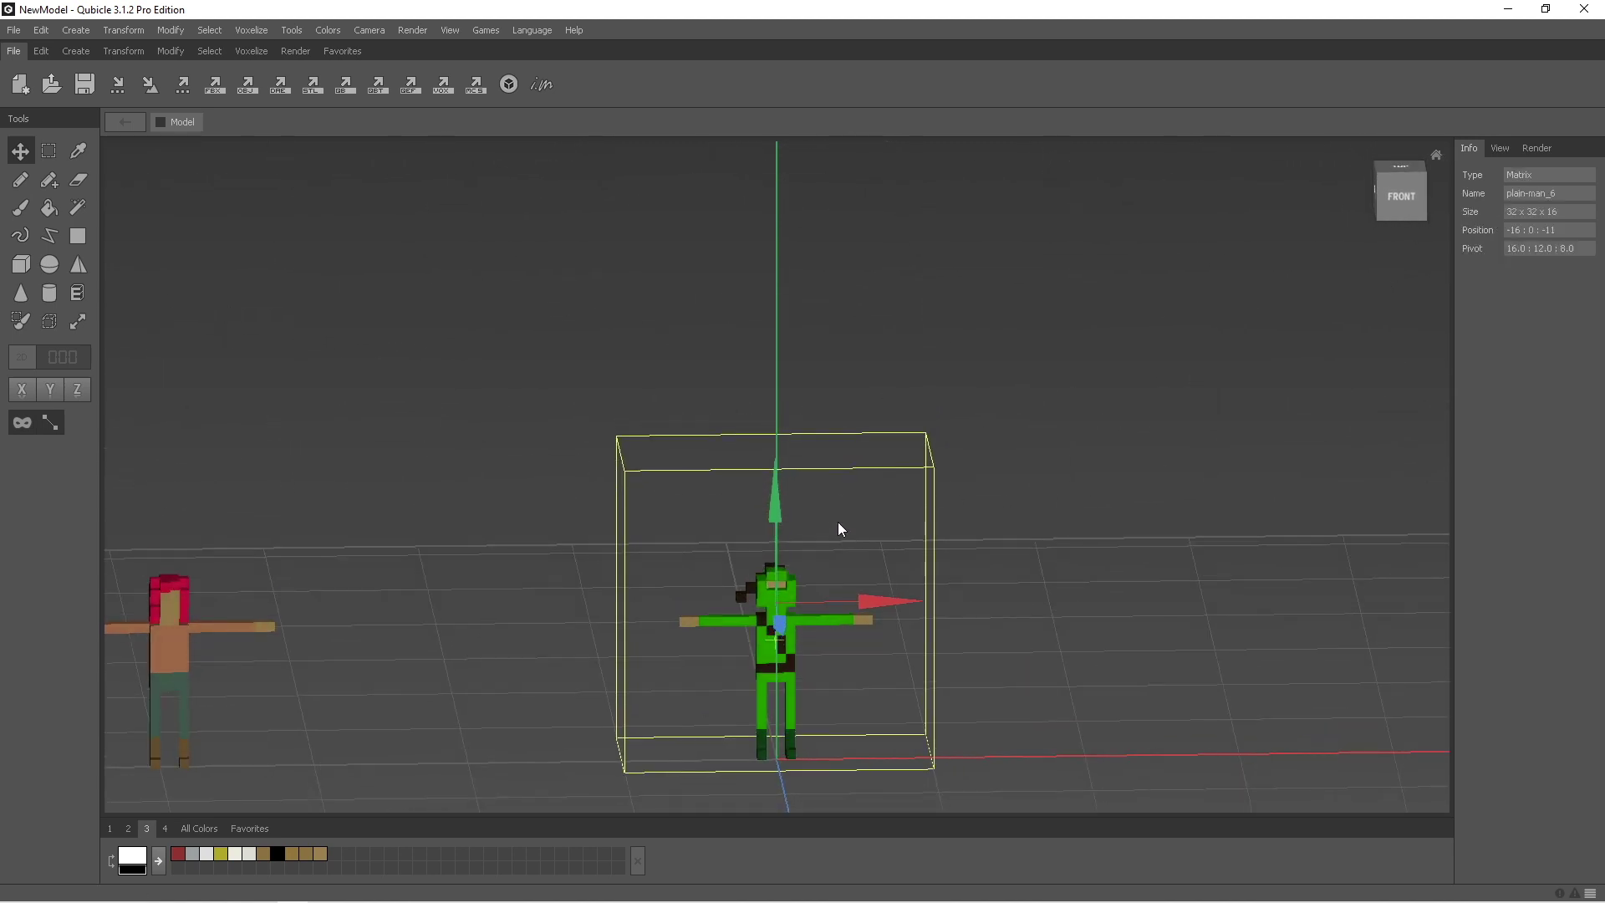
double_click(799, 619)
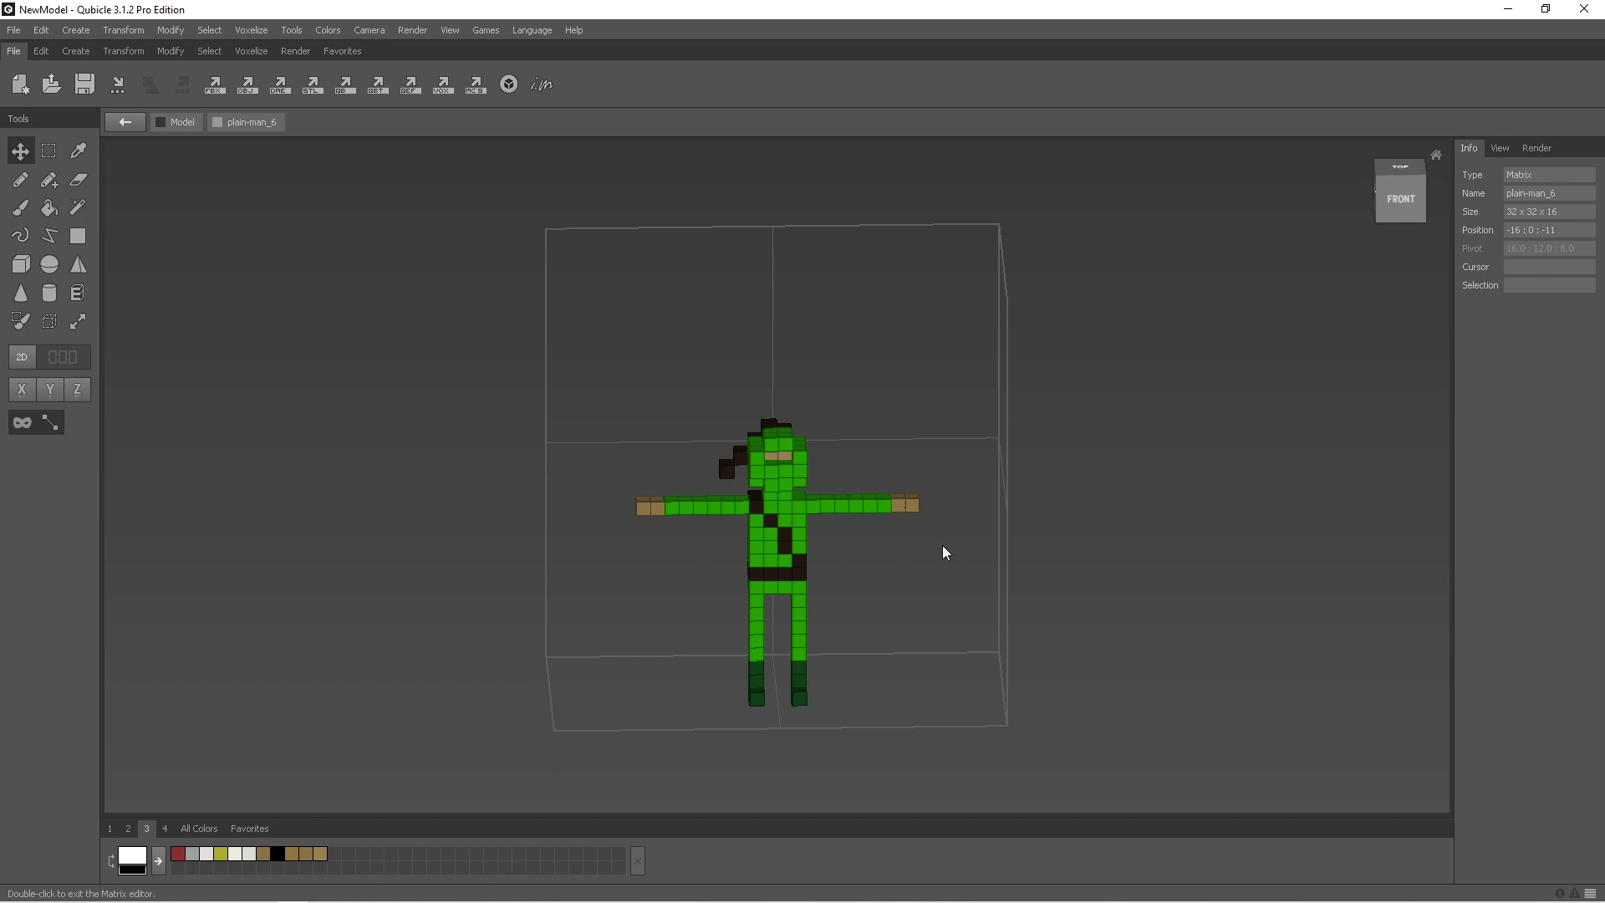
- Cut the two tan right-hand voxels and paste them back as a separate 2x1x1 matrix
key(s)
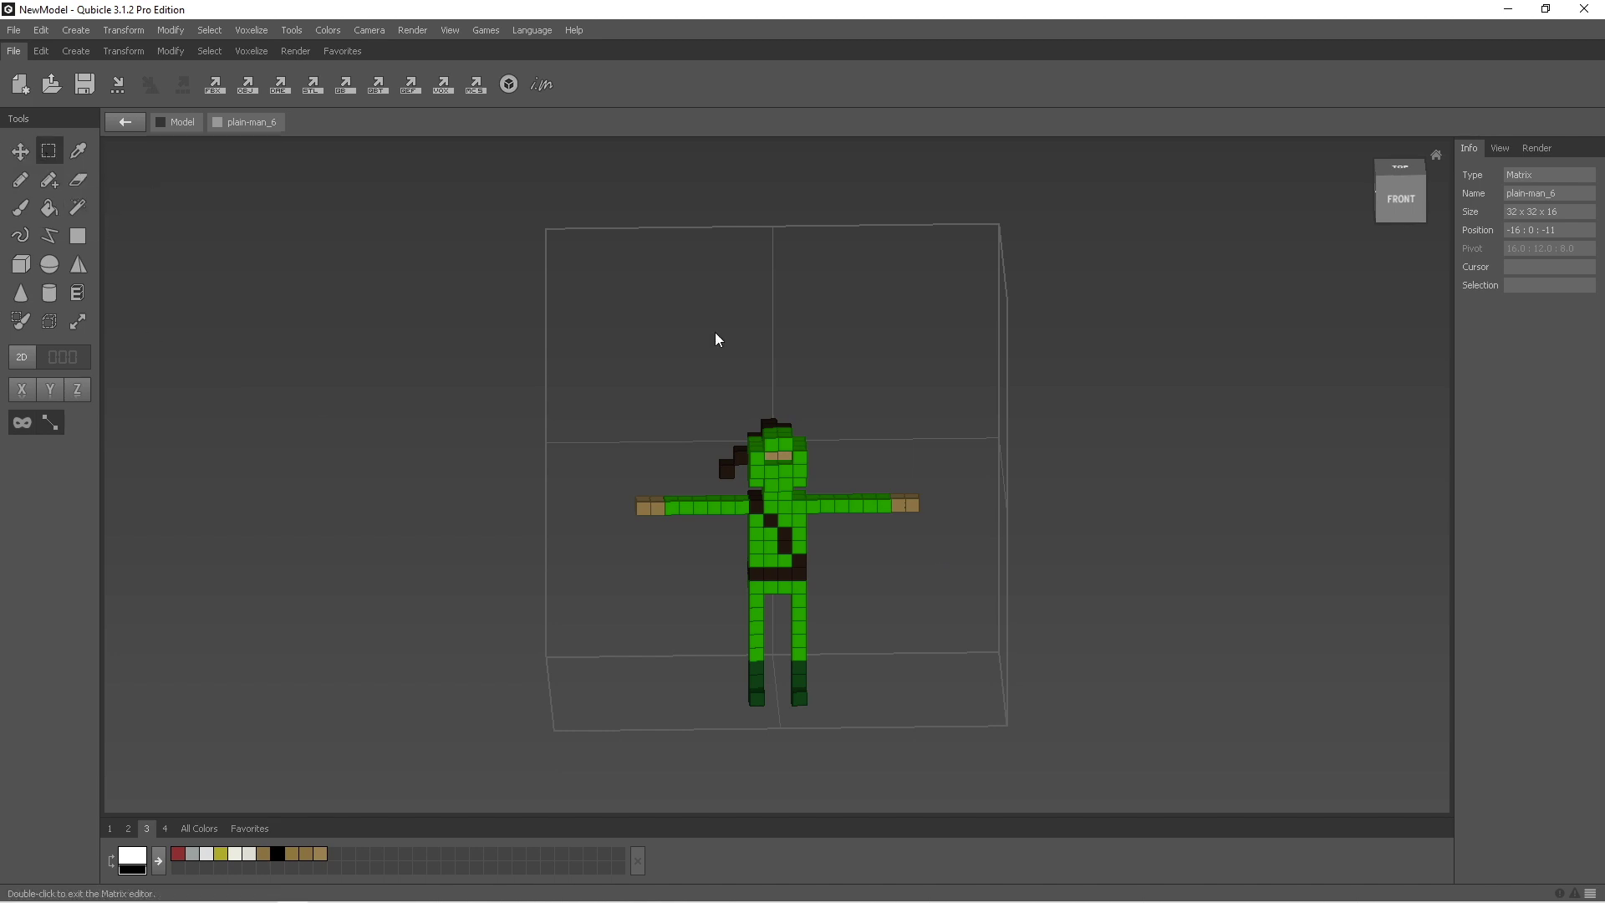
drag(889, 460, 936, 552)
key(Delete)
double_click(1102, 458)
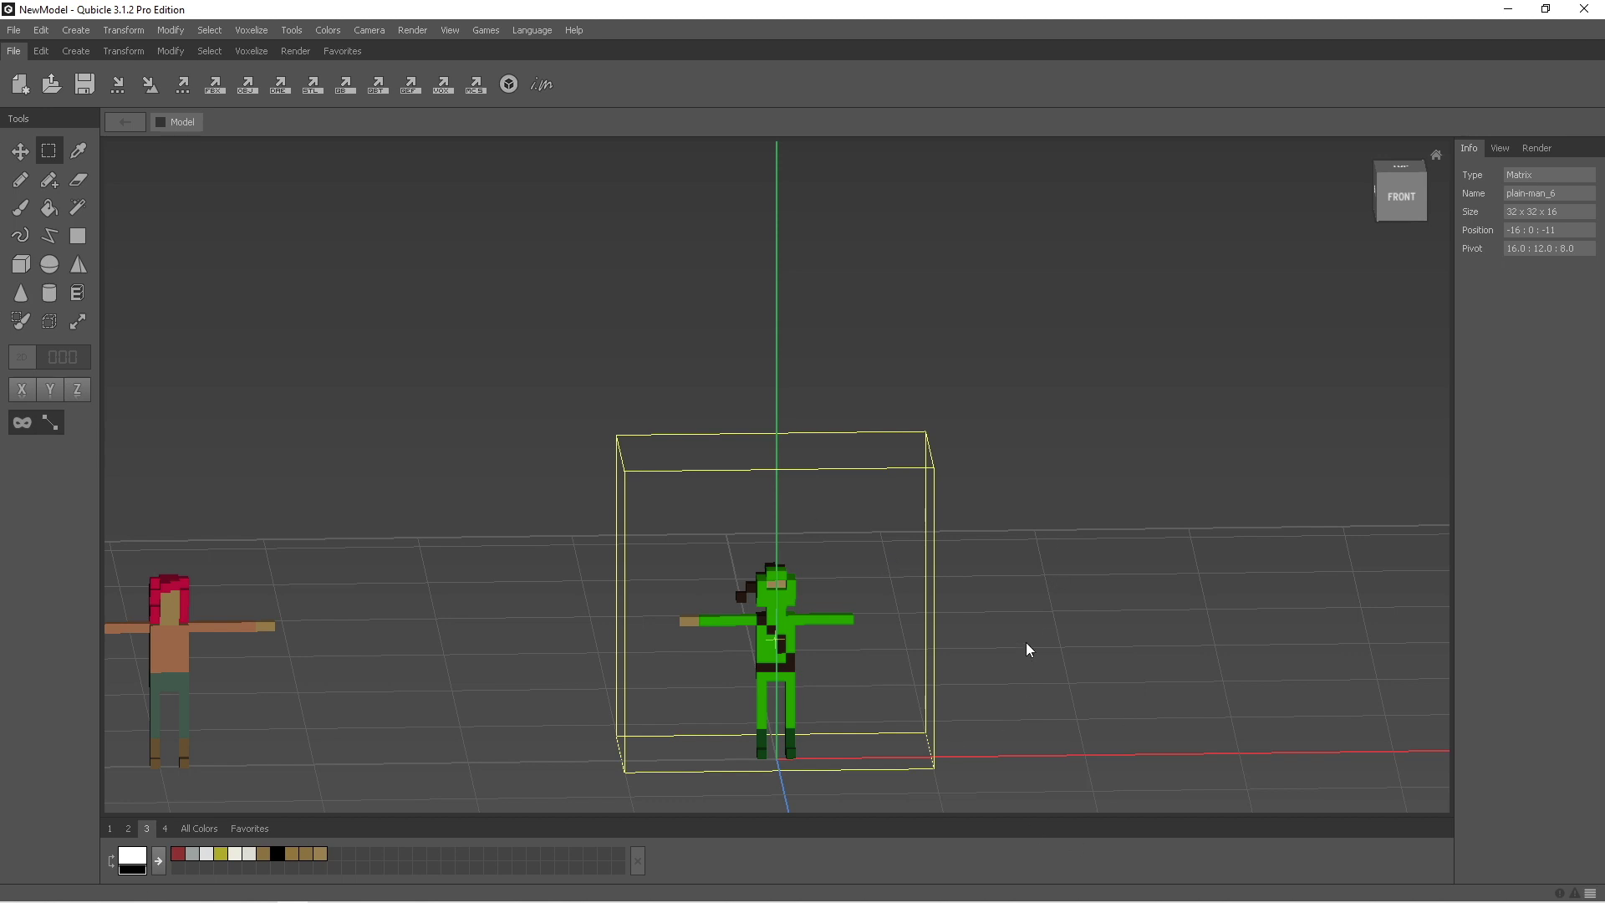
scroll(1045, 600, down, 3)
key(ctrl+v)
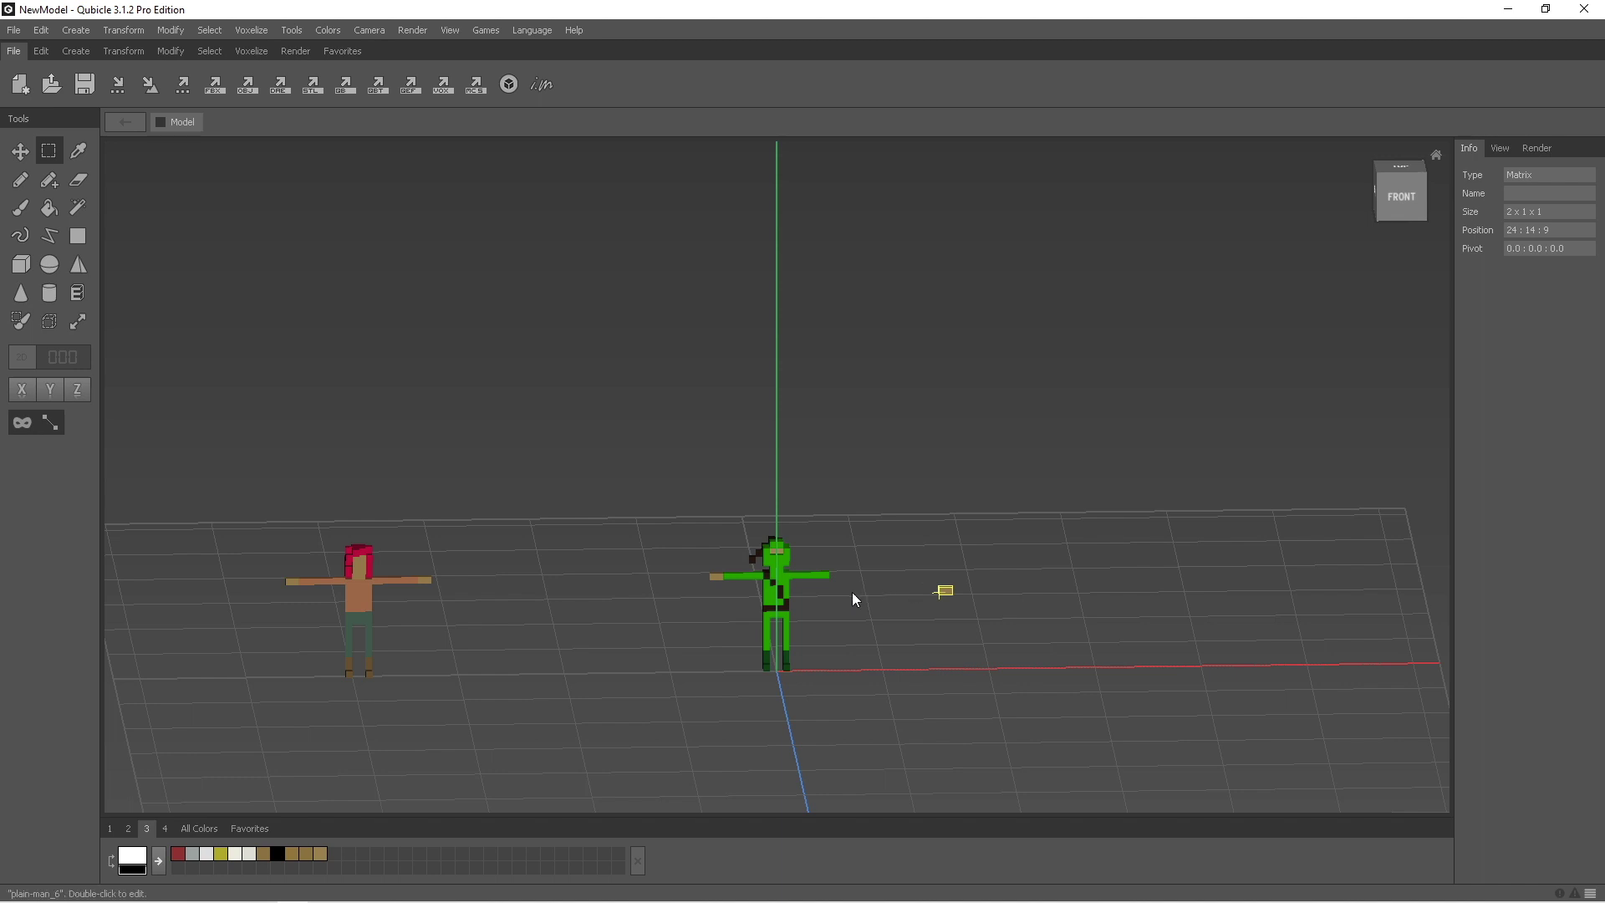
- Move the green figure to position 0:0:0 at the scene origin
click(784, 574)
key(m)
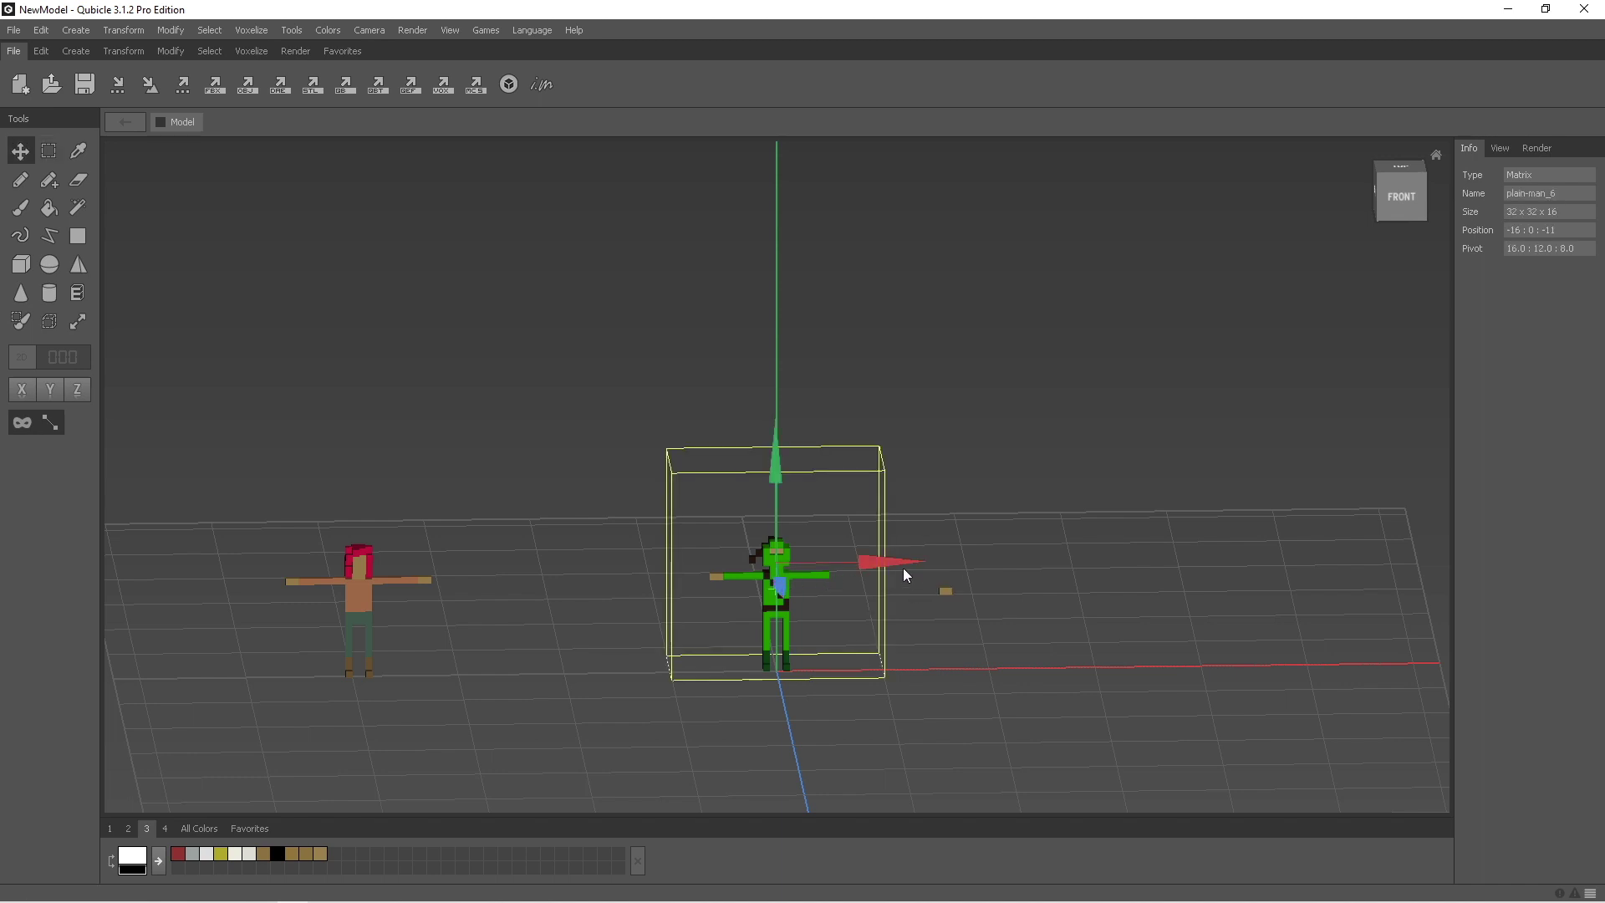
drag(920, 565, 1016, 569)
click(1404, 167)
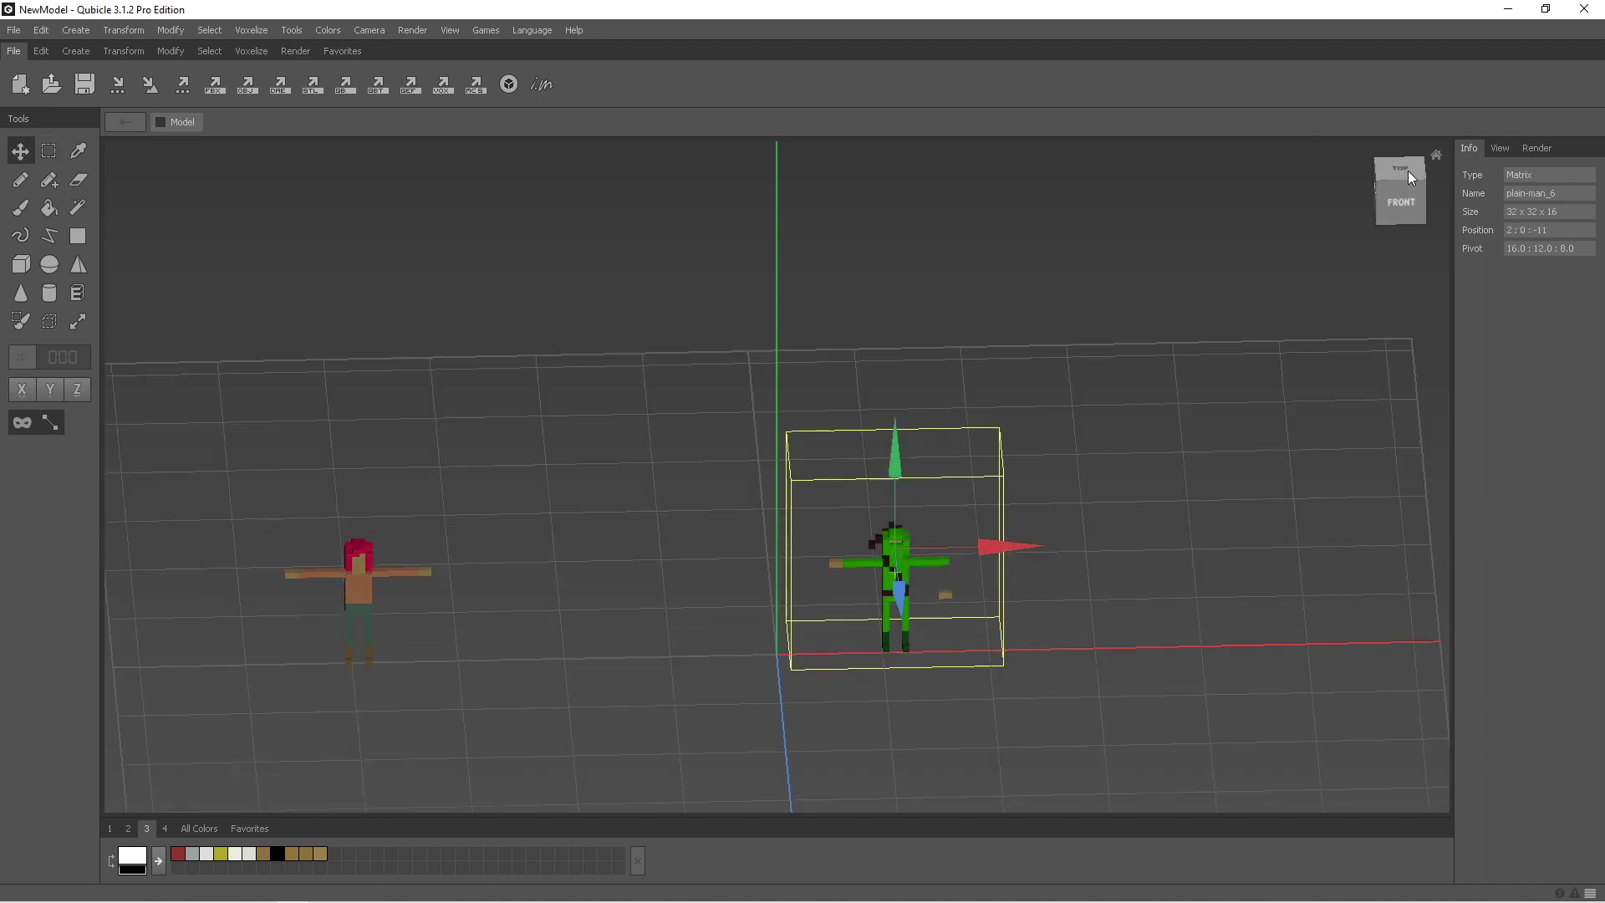
drag(901, 560, 899, 633)
drag(1003, 530, 990, 530)
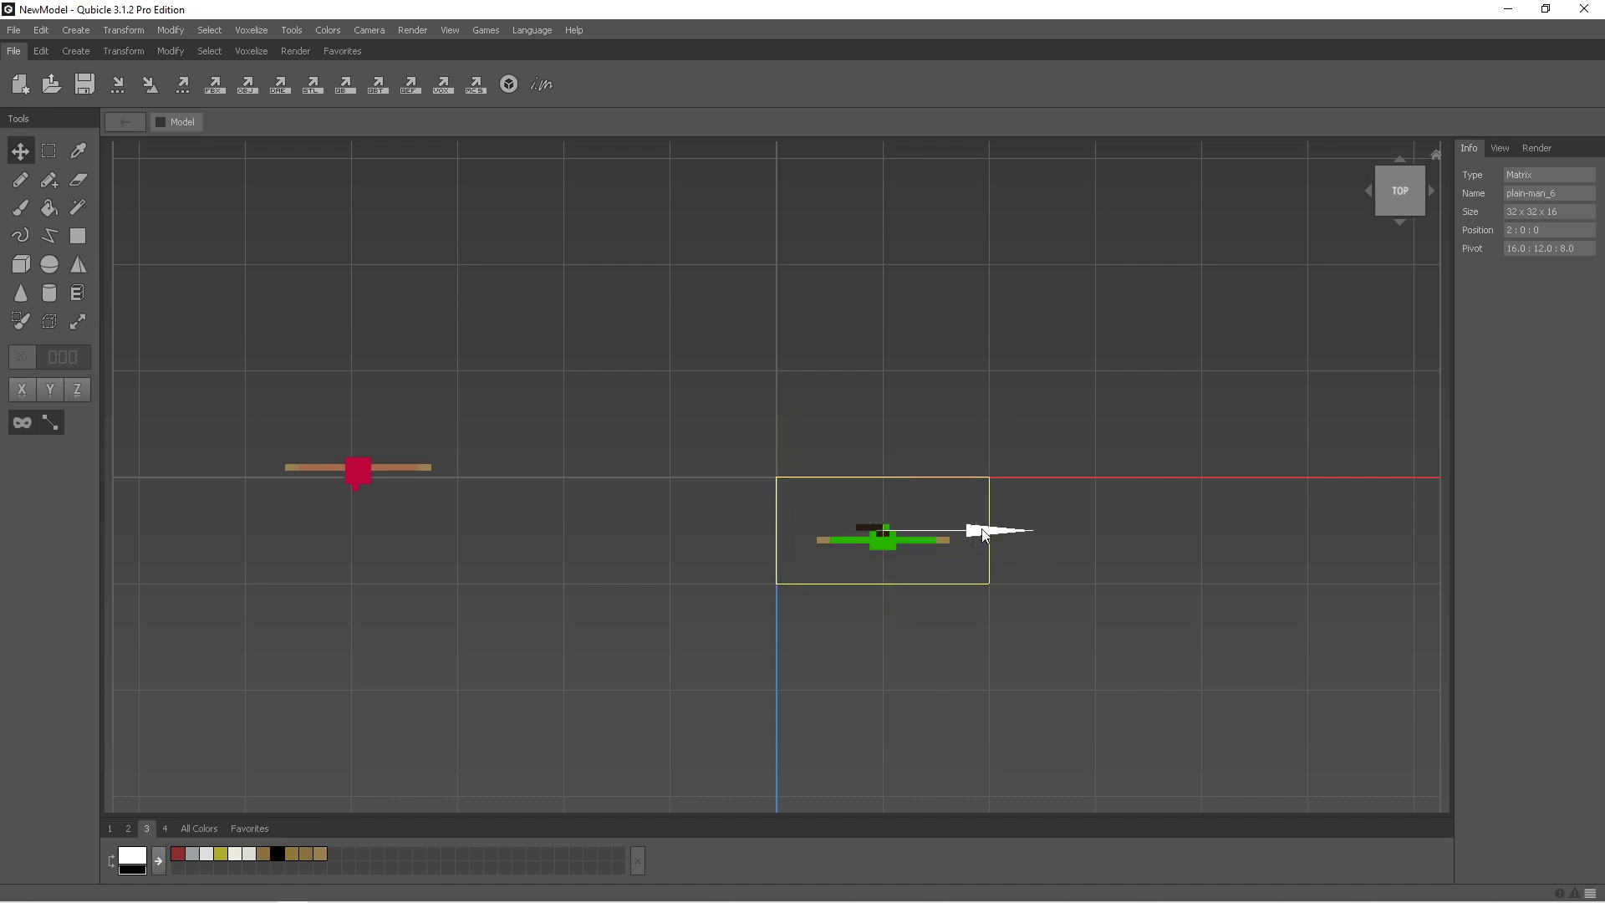
click(926, 609)
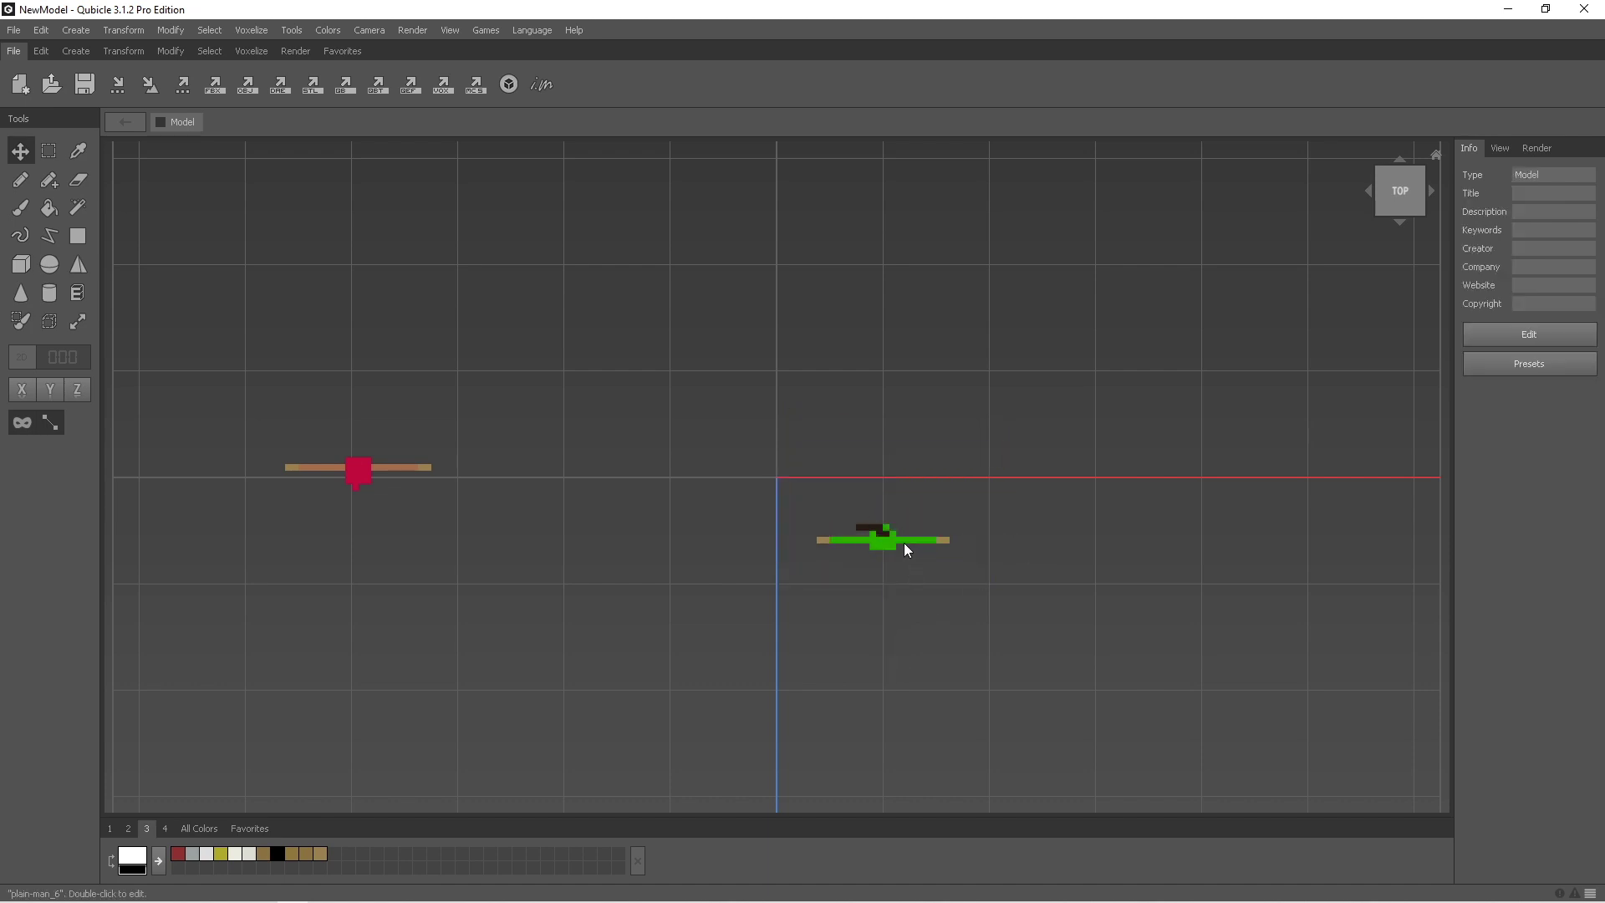
- Split two three-voxel pieces of the right arm into new matrices
double_click(883, 542)
key(1)
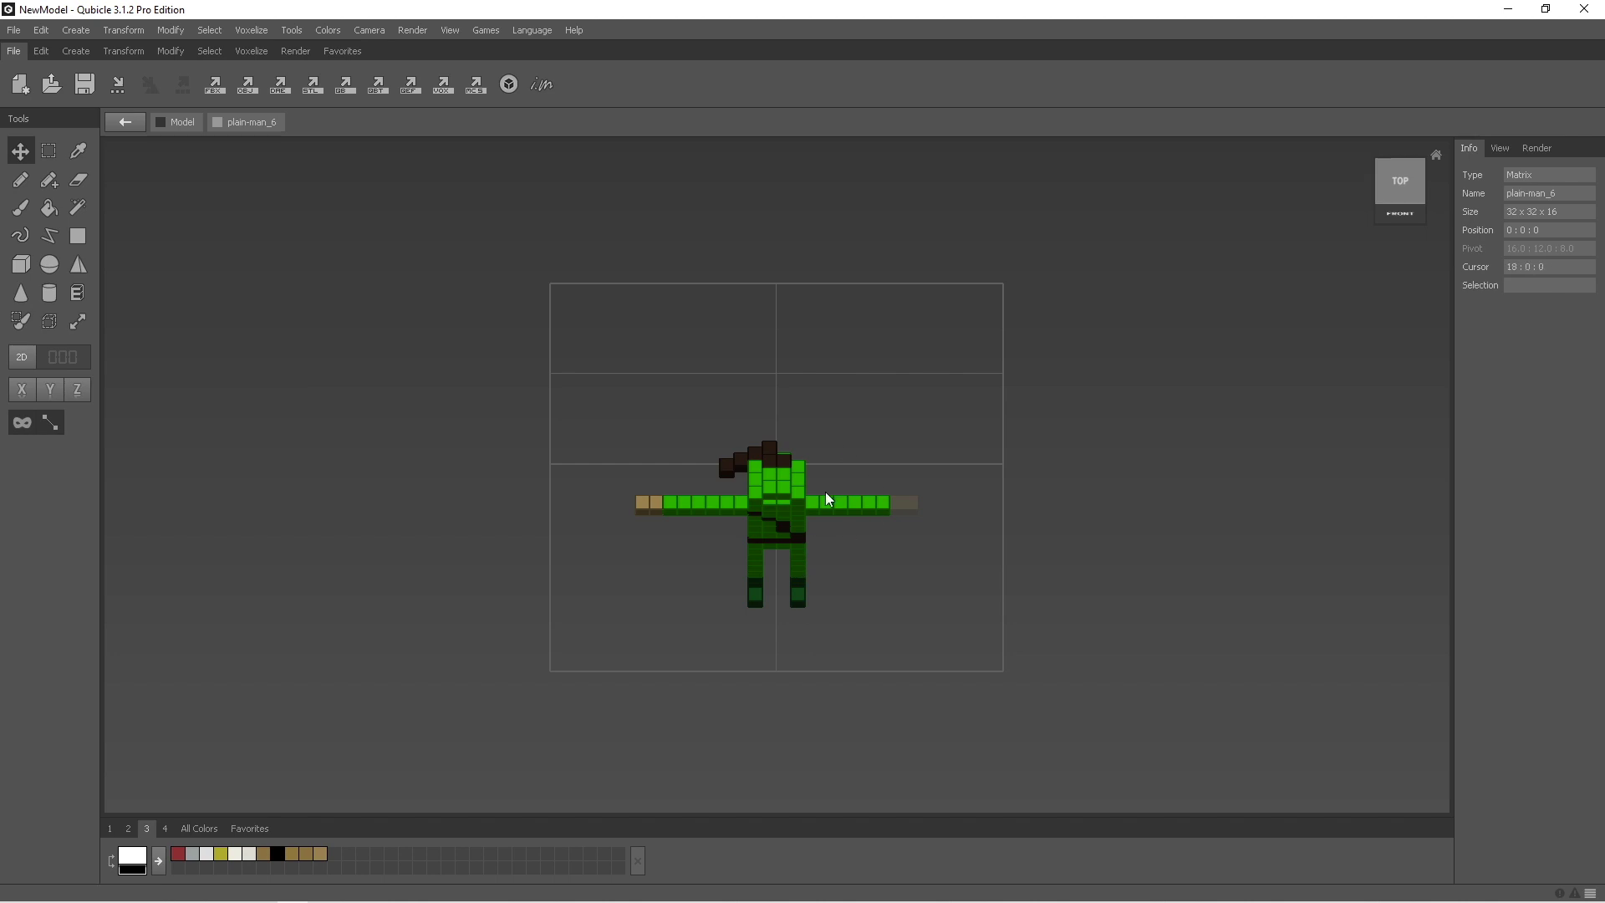
key(s)
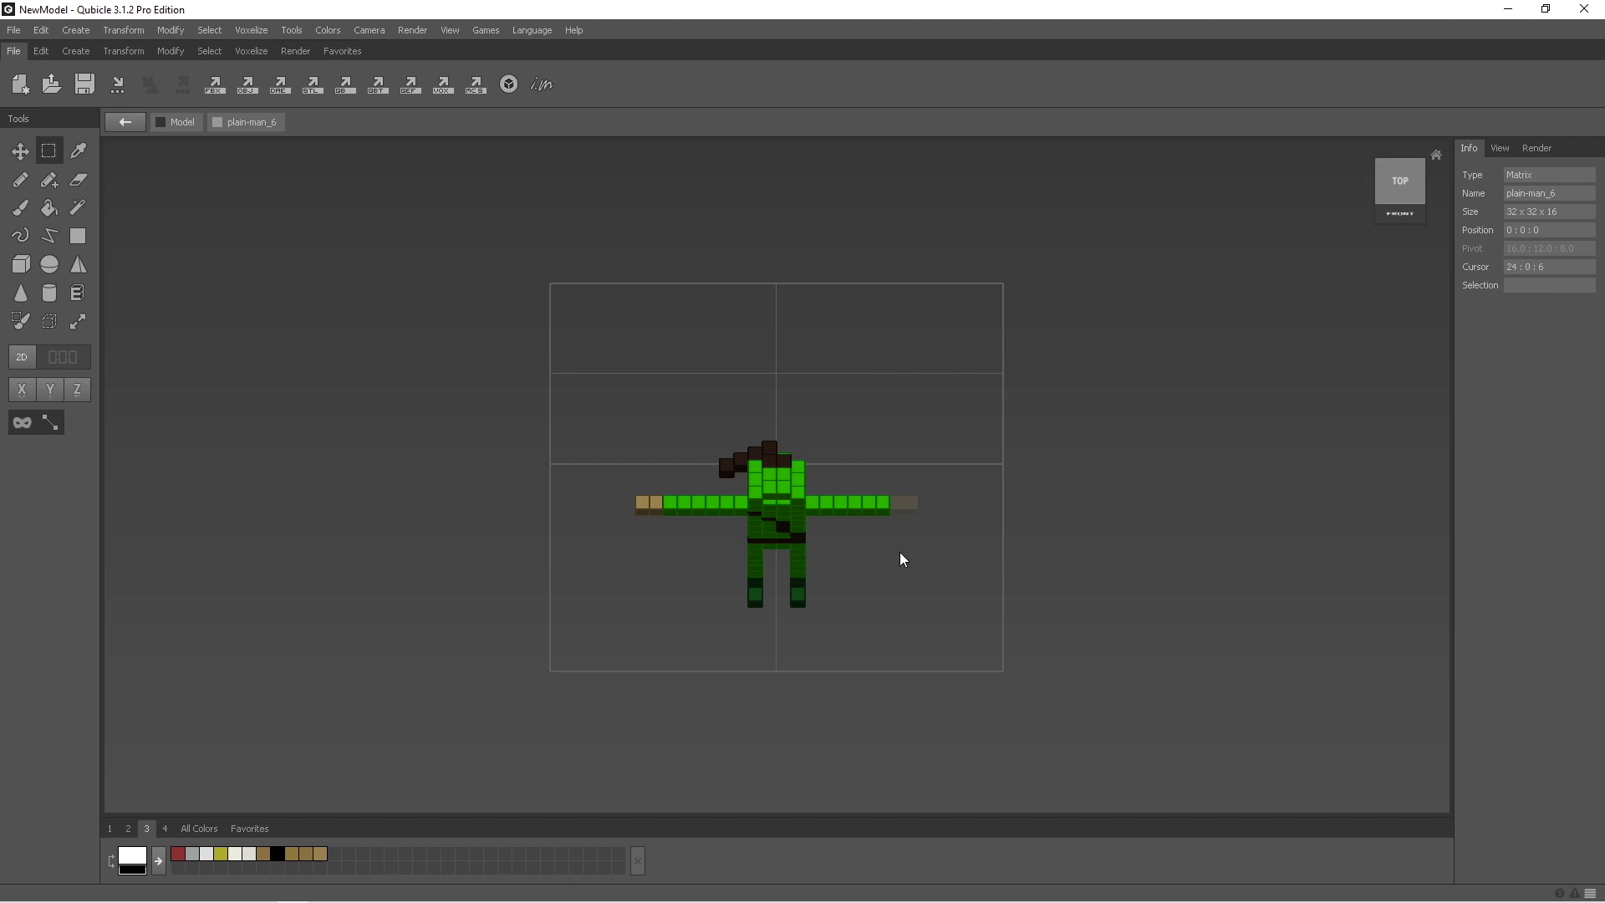
drag(852, 494, 882, 504)
key(ctrl+shift+c)
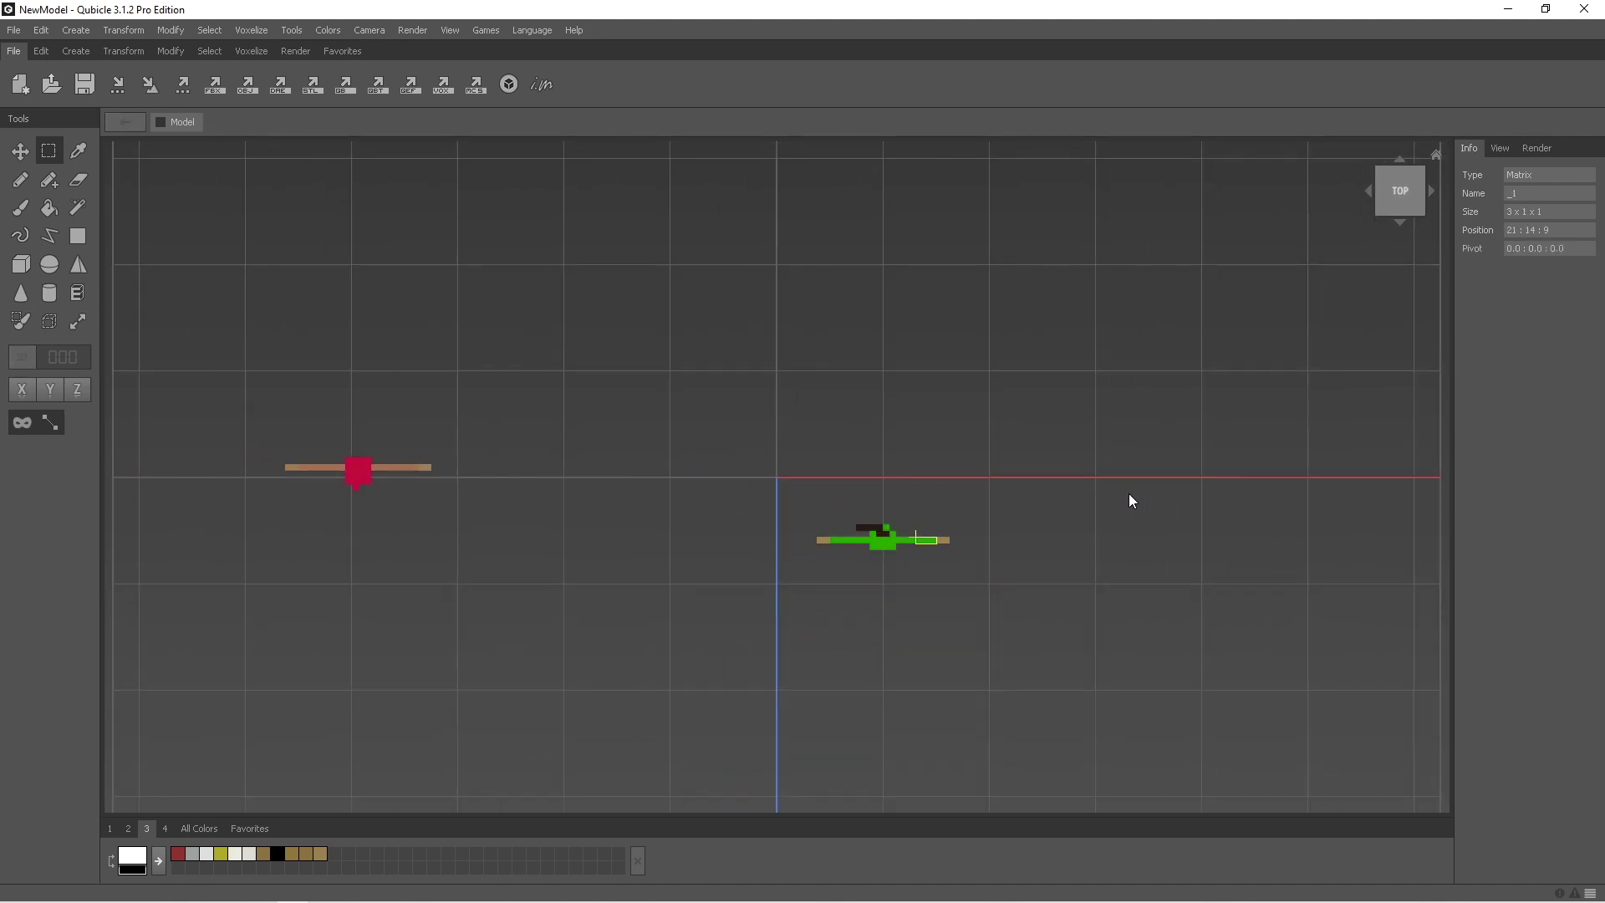
double_click(901, 540)
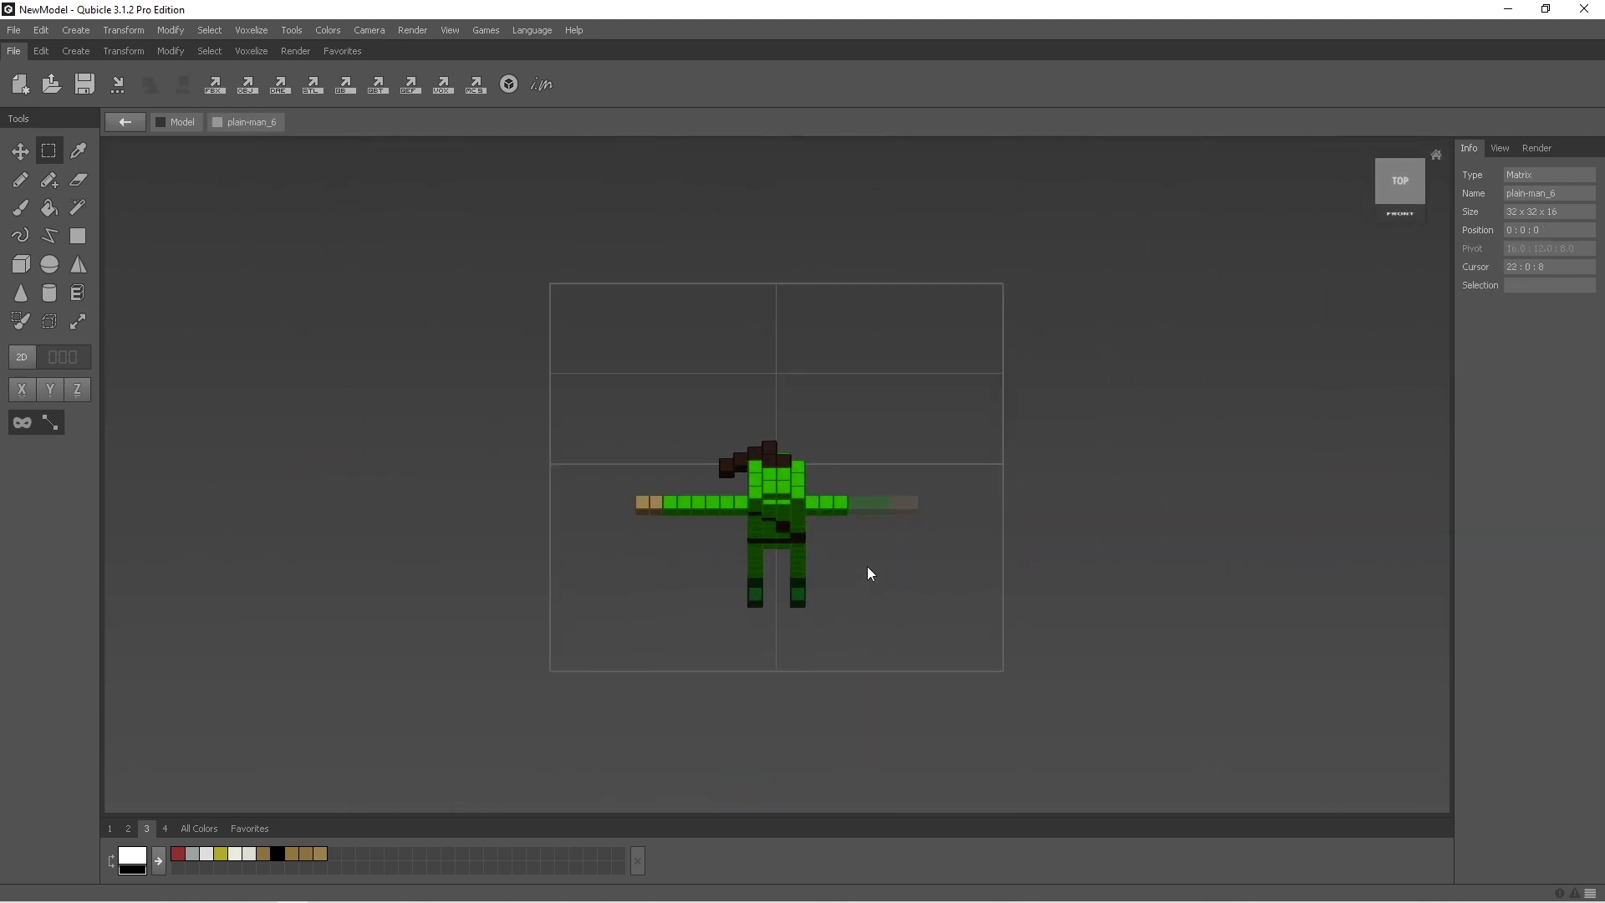
drag(866, 565, 810, 492)
key(ctrl+shift+c)
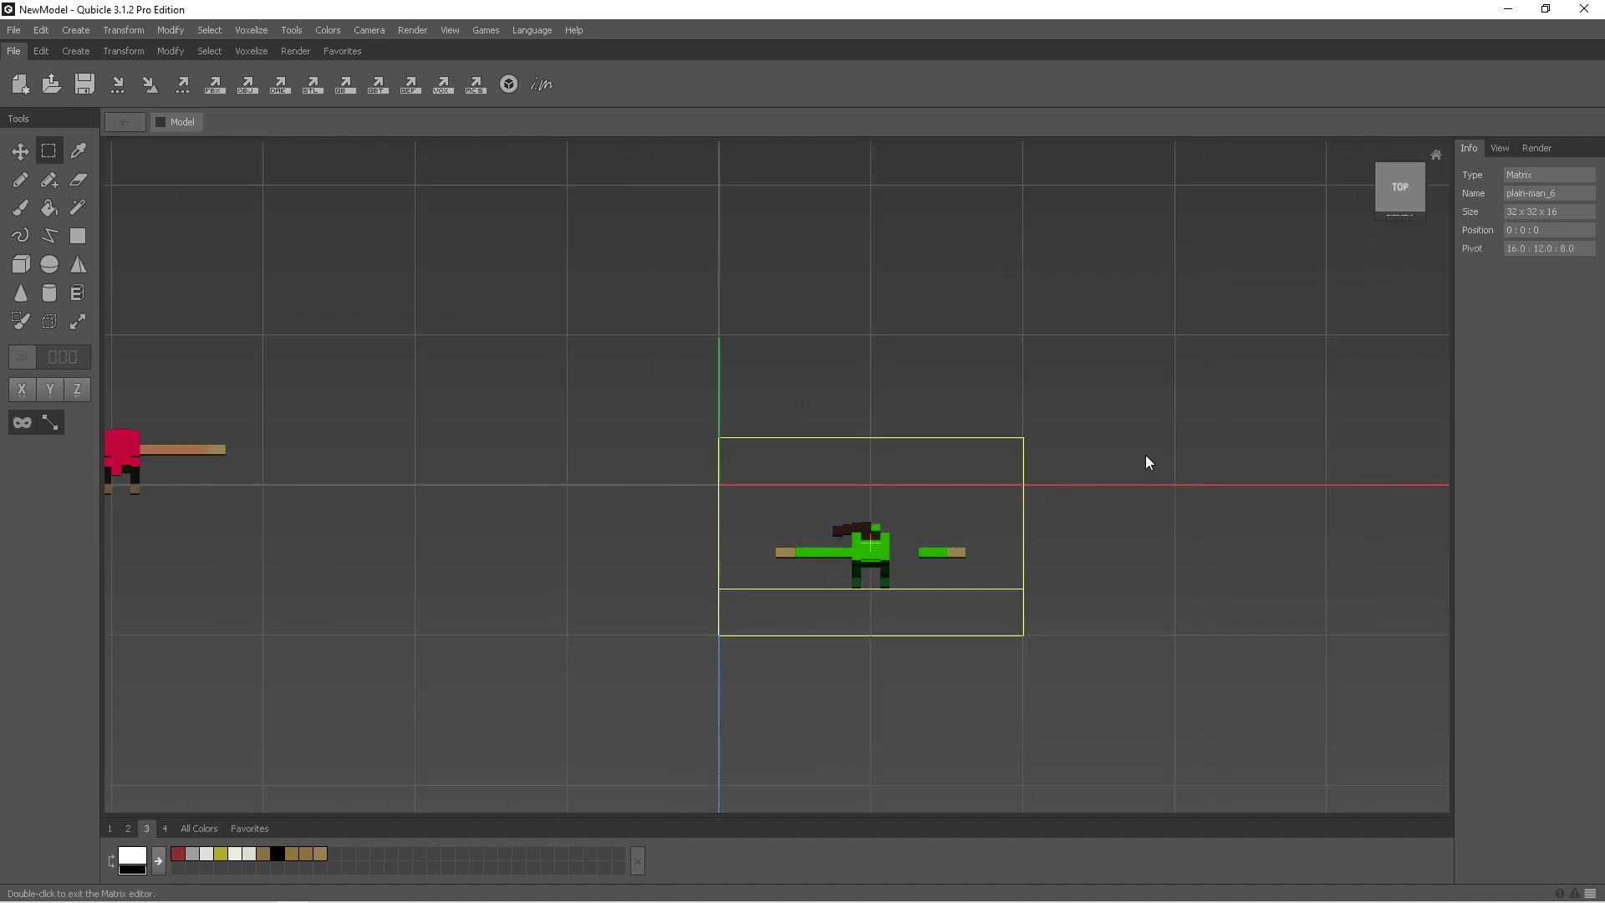
- Select voxels in the right and left legs so they can become separate matrices
right_drag(933, 572, 934, 550)
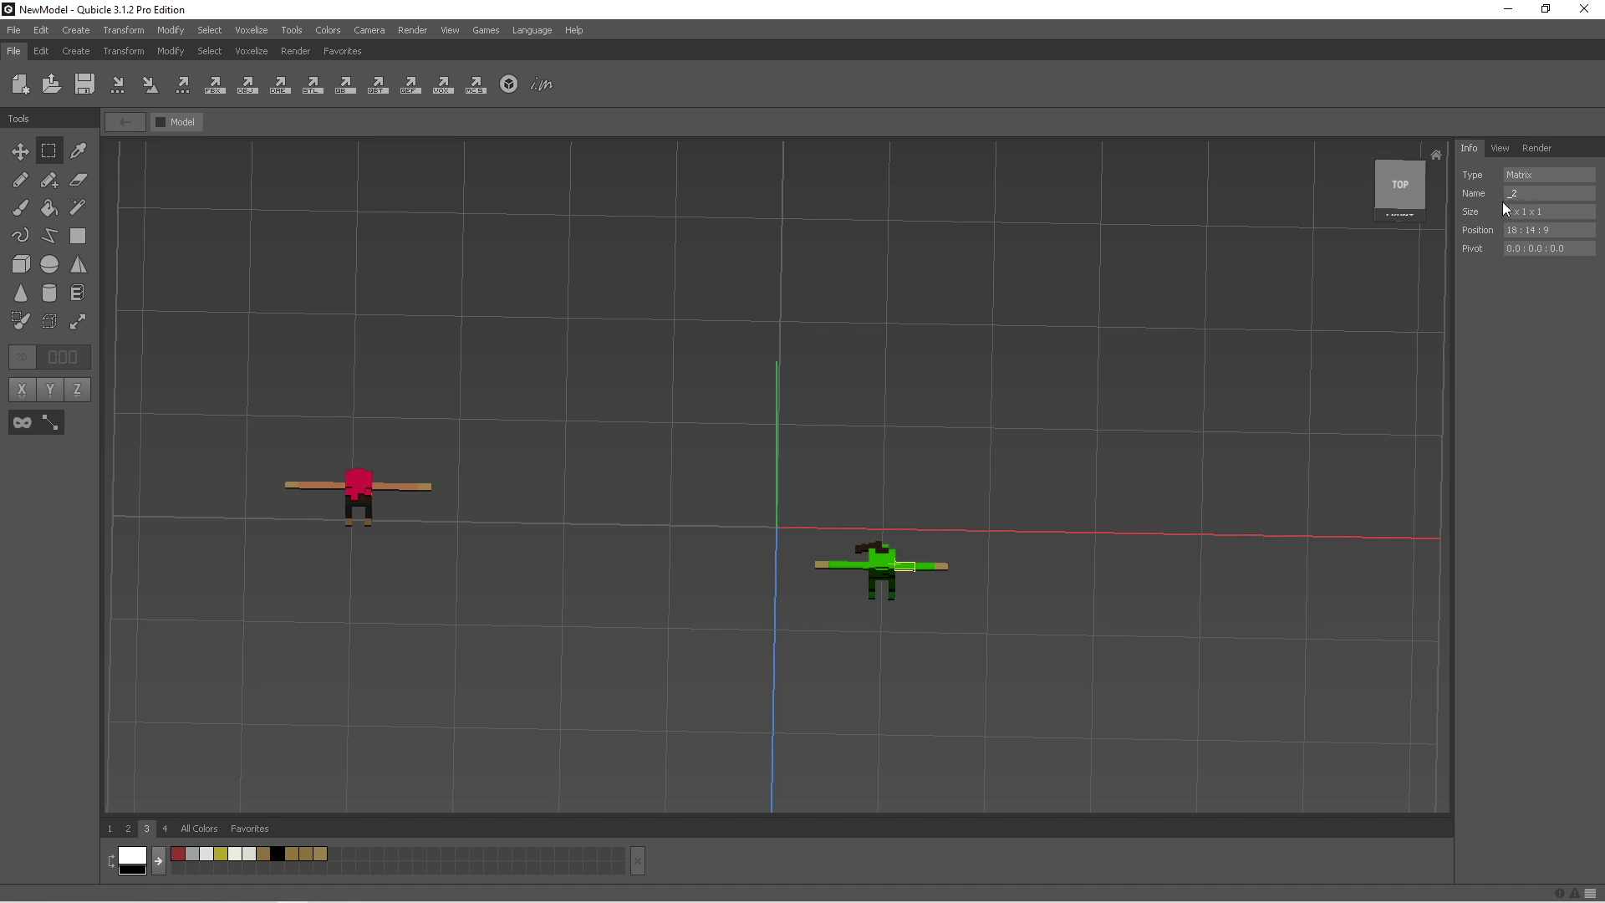
key(Tab)
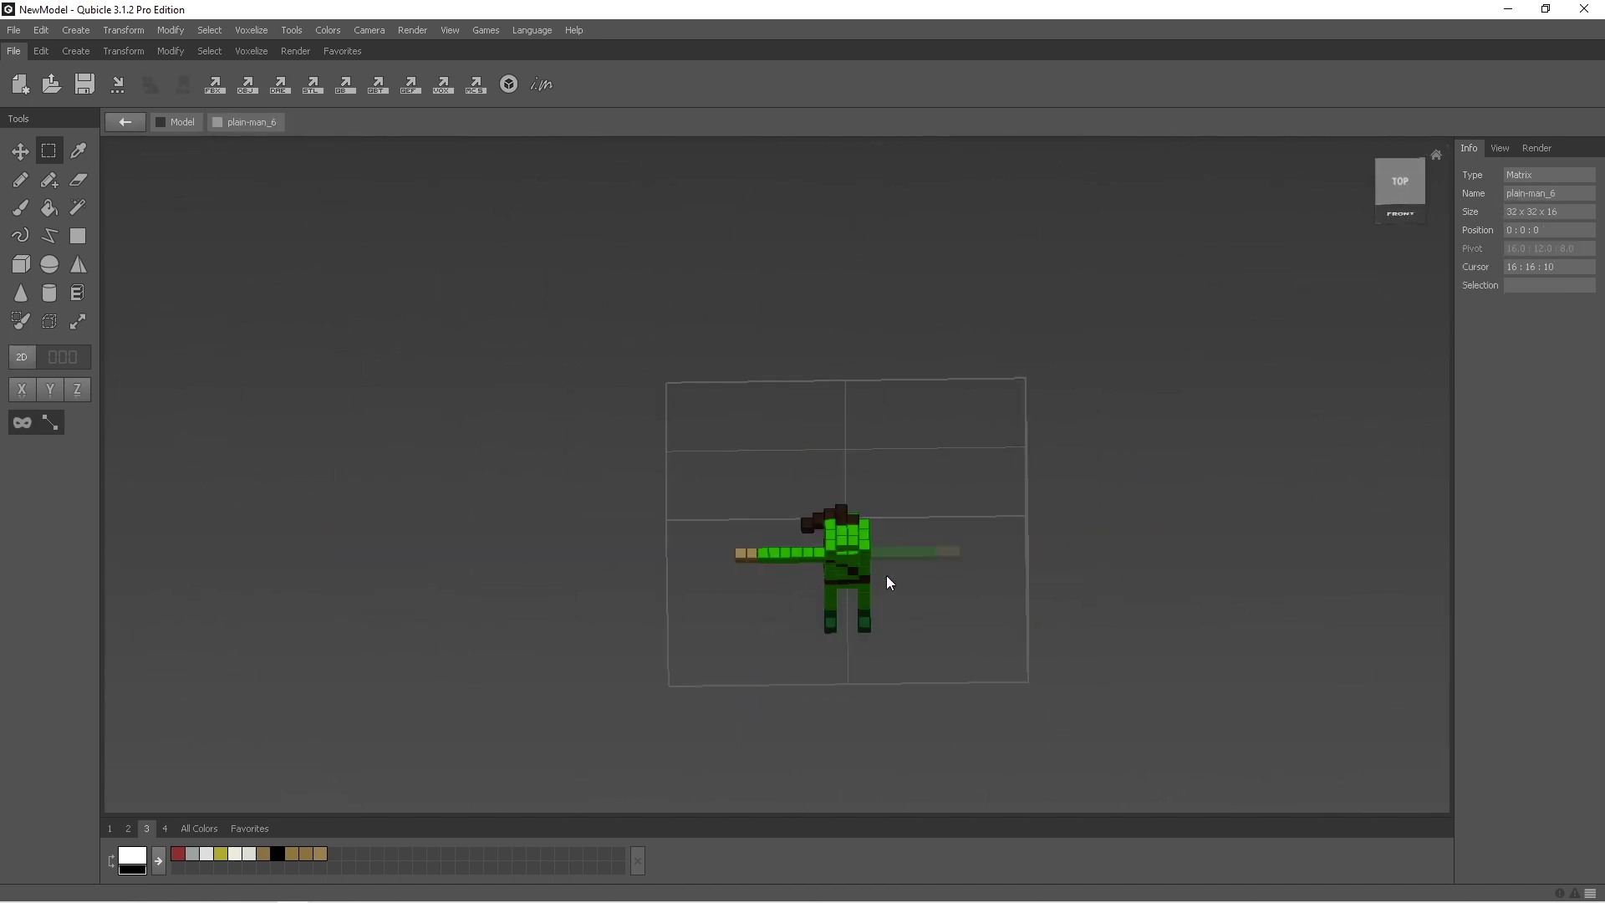
right_drag(744, 527, 748, 721)
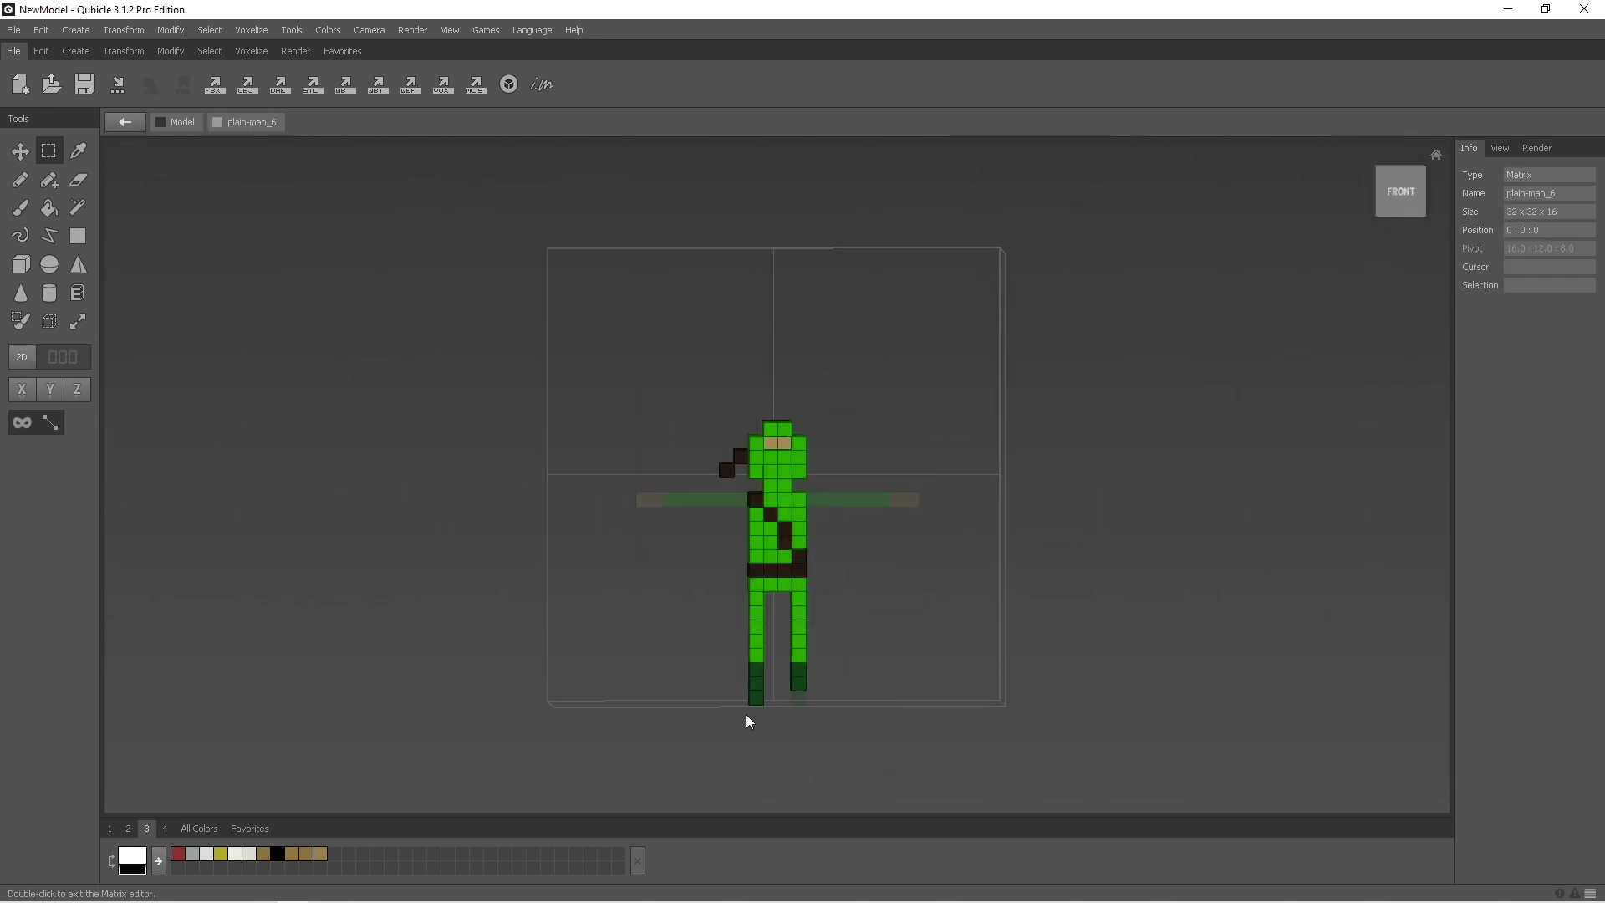
mouse_move(819, 660)
mouse_down()
mouse_move(777, 636)
mouse_move(803, 627)
mouse_up()
double_click(803, 663)
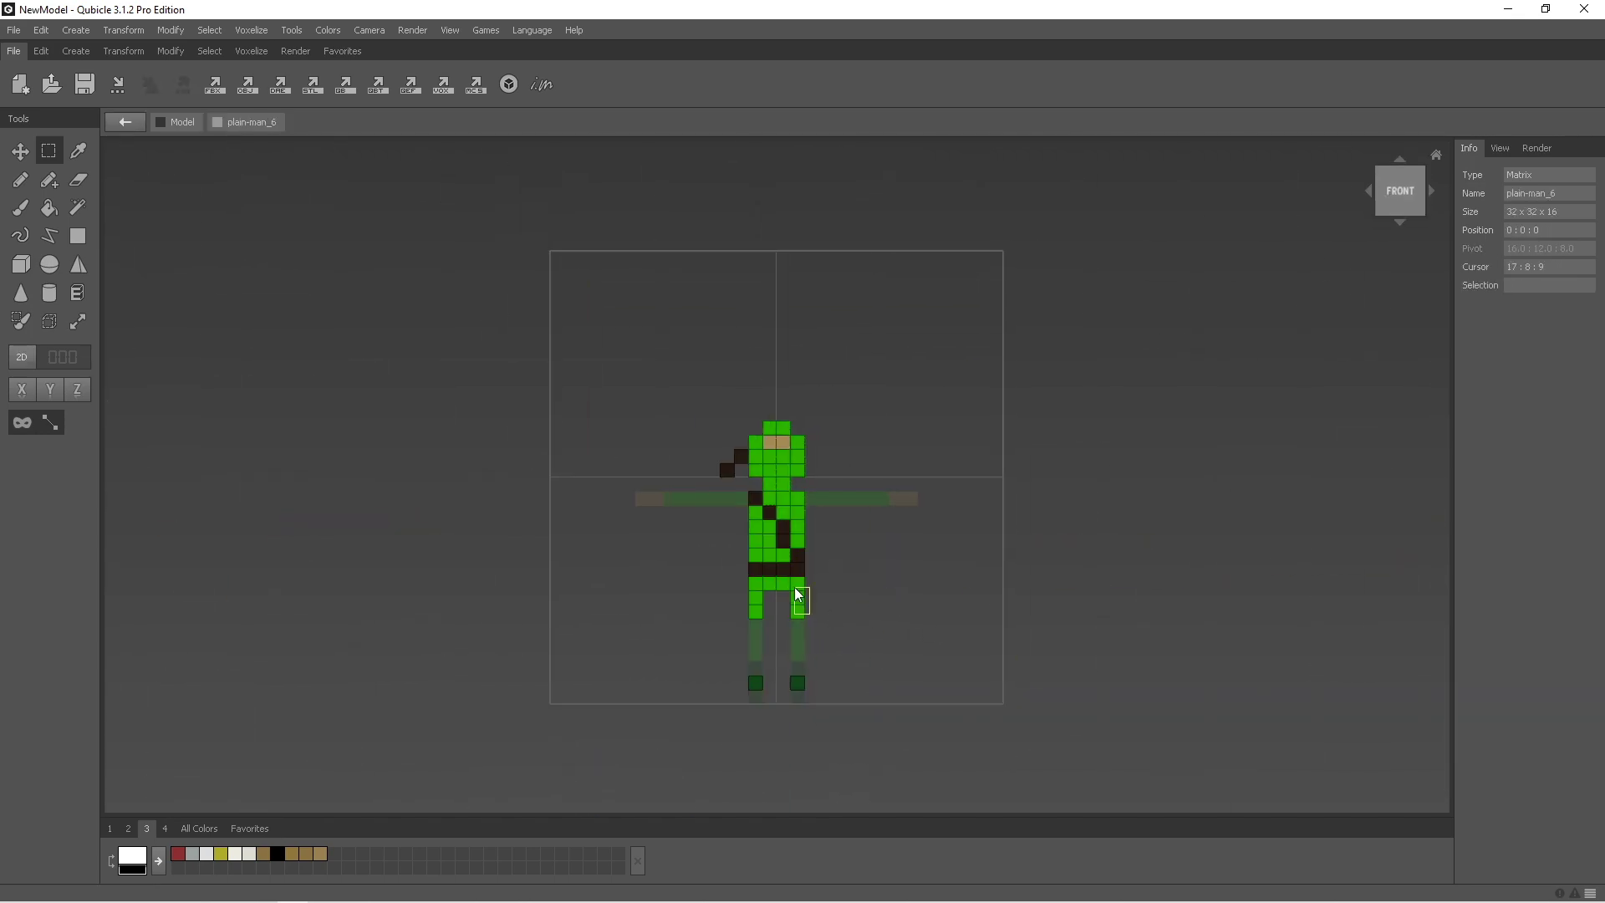
right_drag(799, 596, 763, 619)
drag(756, 585, 757, 619)
right_drag(762, 619, 784, 626)
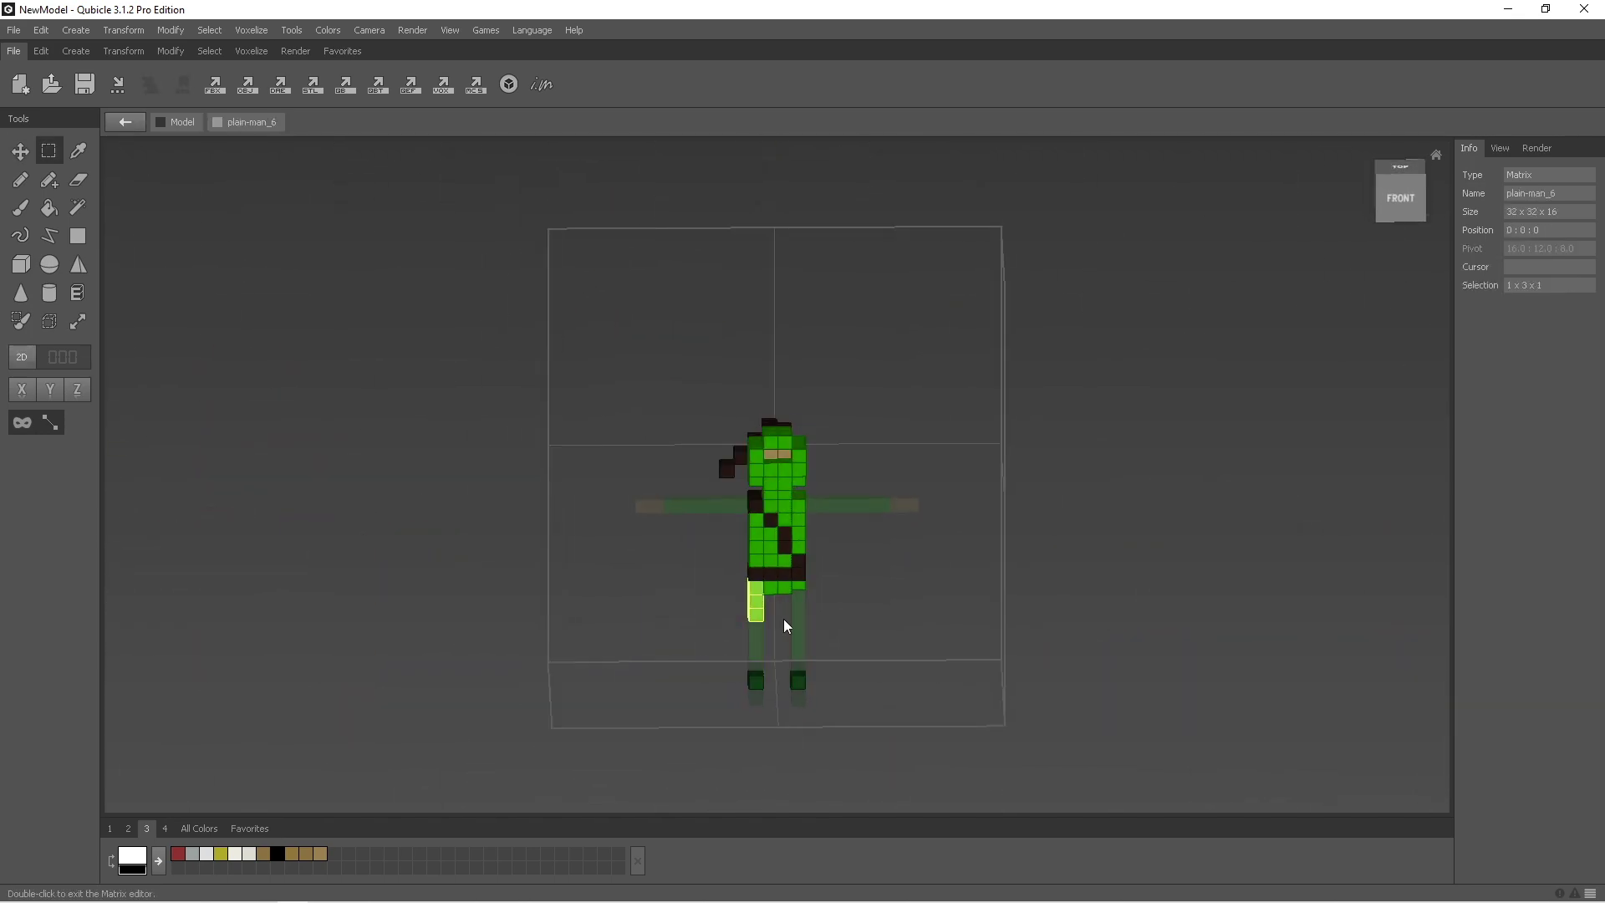
double_click(784, 620)
- Work on the torso matrix _13, leaving the head as its own 6x5x4 matrix _15
click(888, 592)
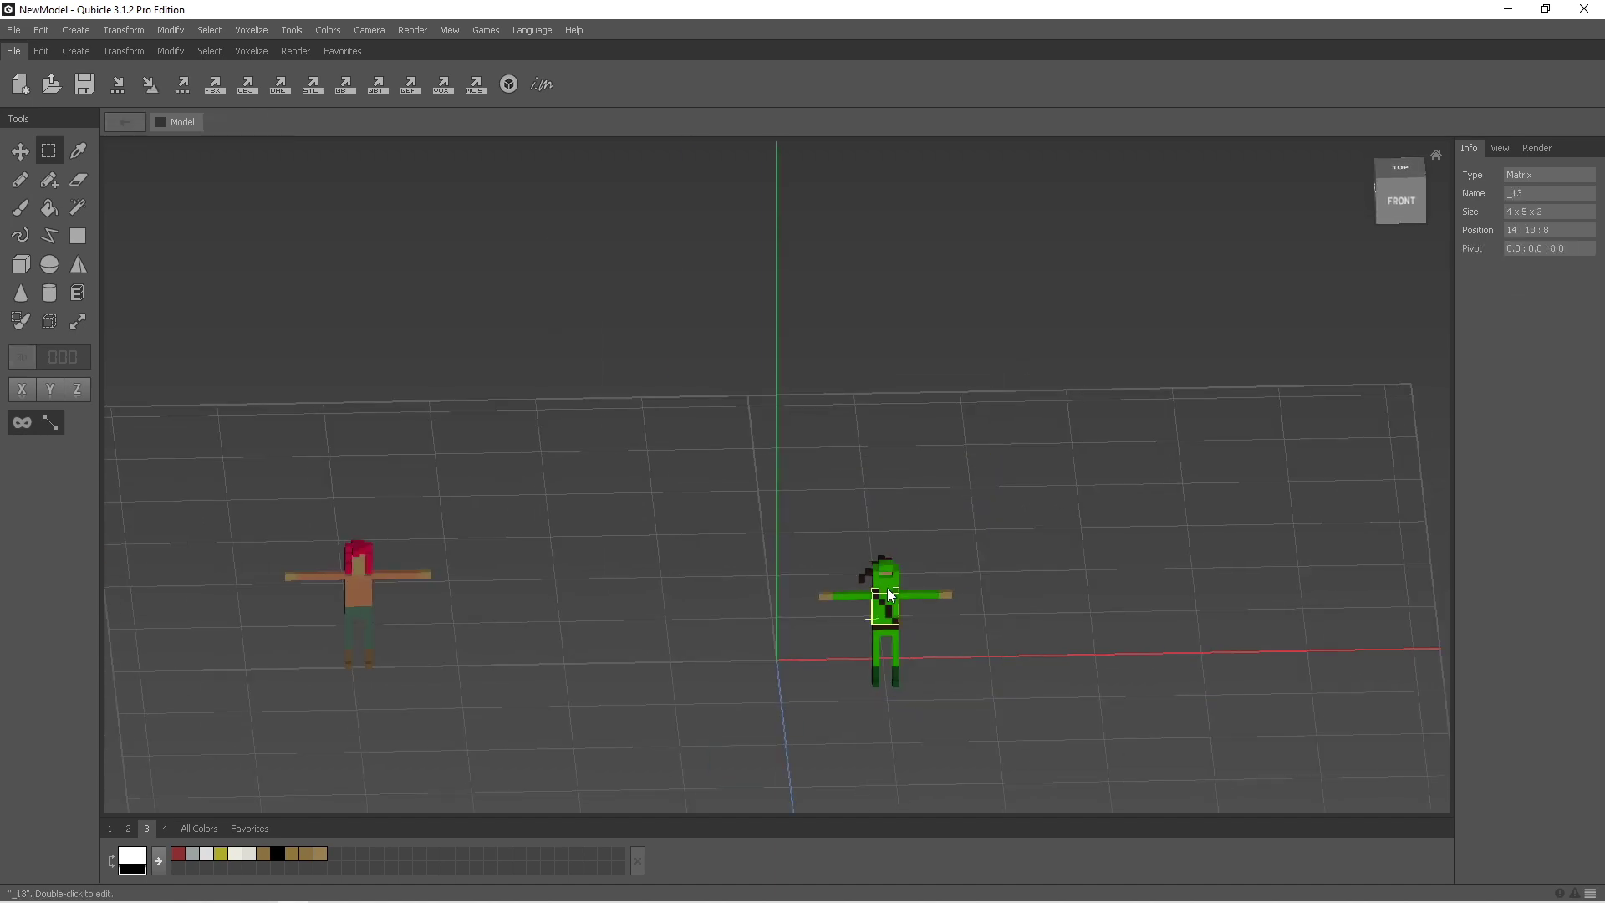
double_click(886, 588)
right_drag(715, 500, 849, 531)
key(Escape)
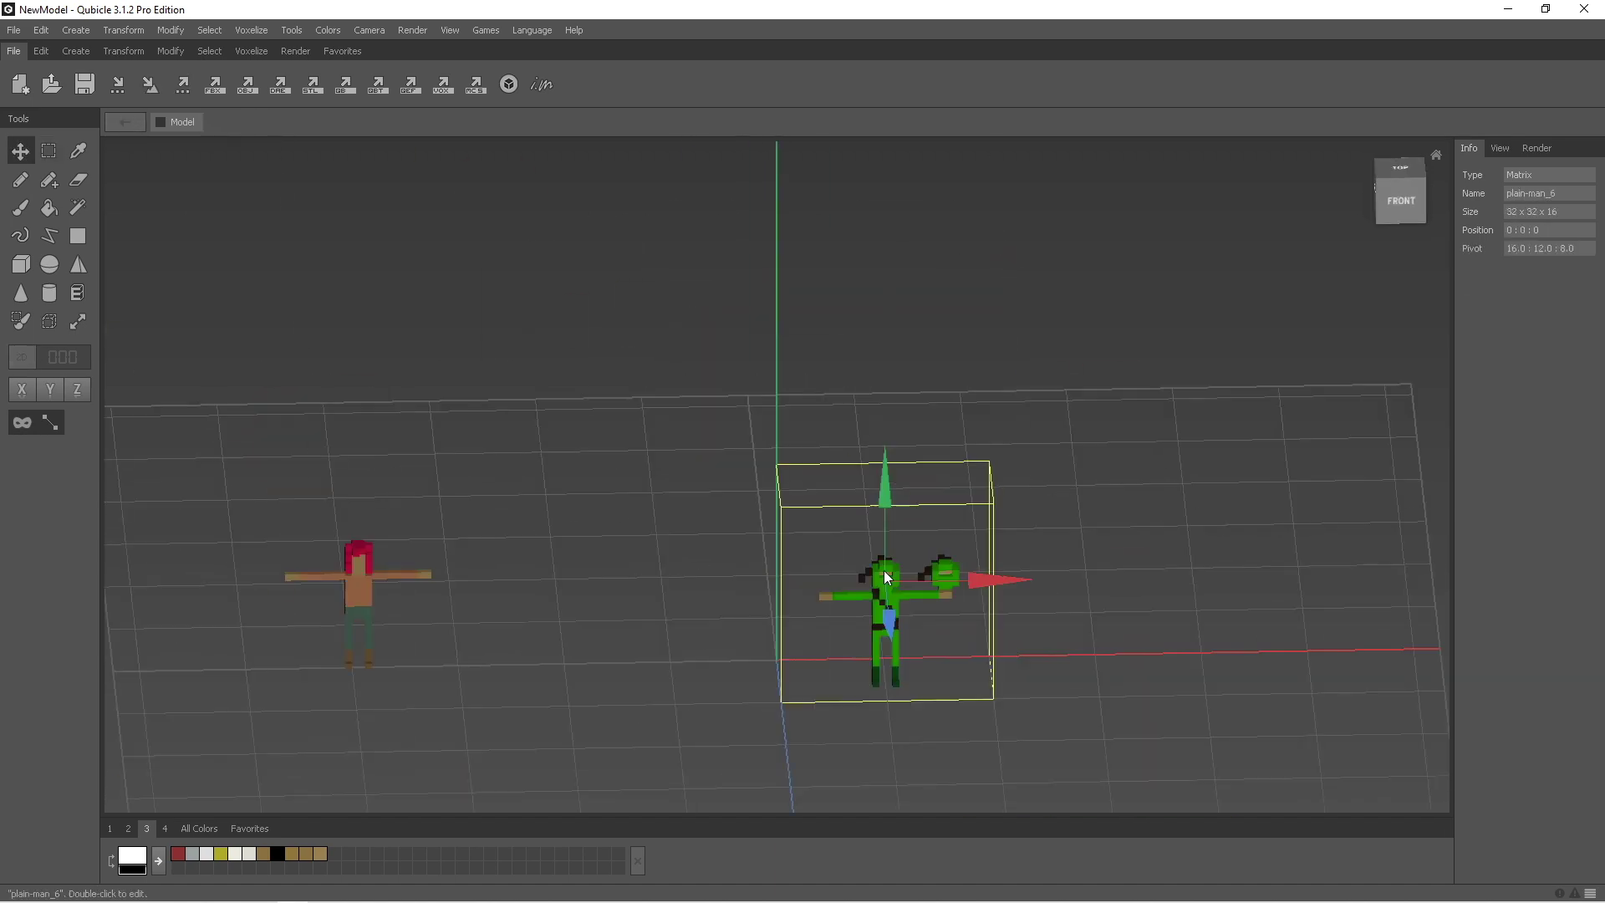
click(885, 573)
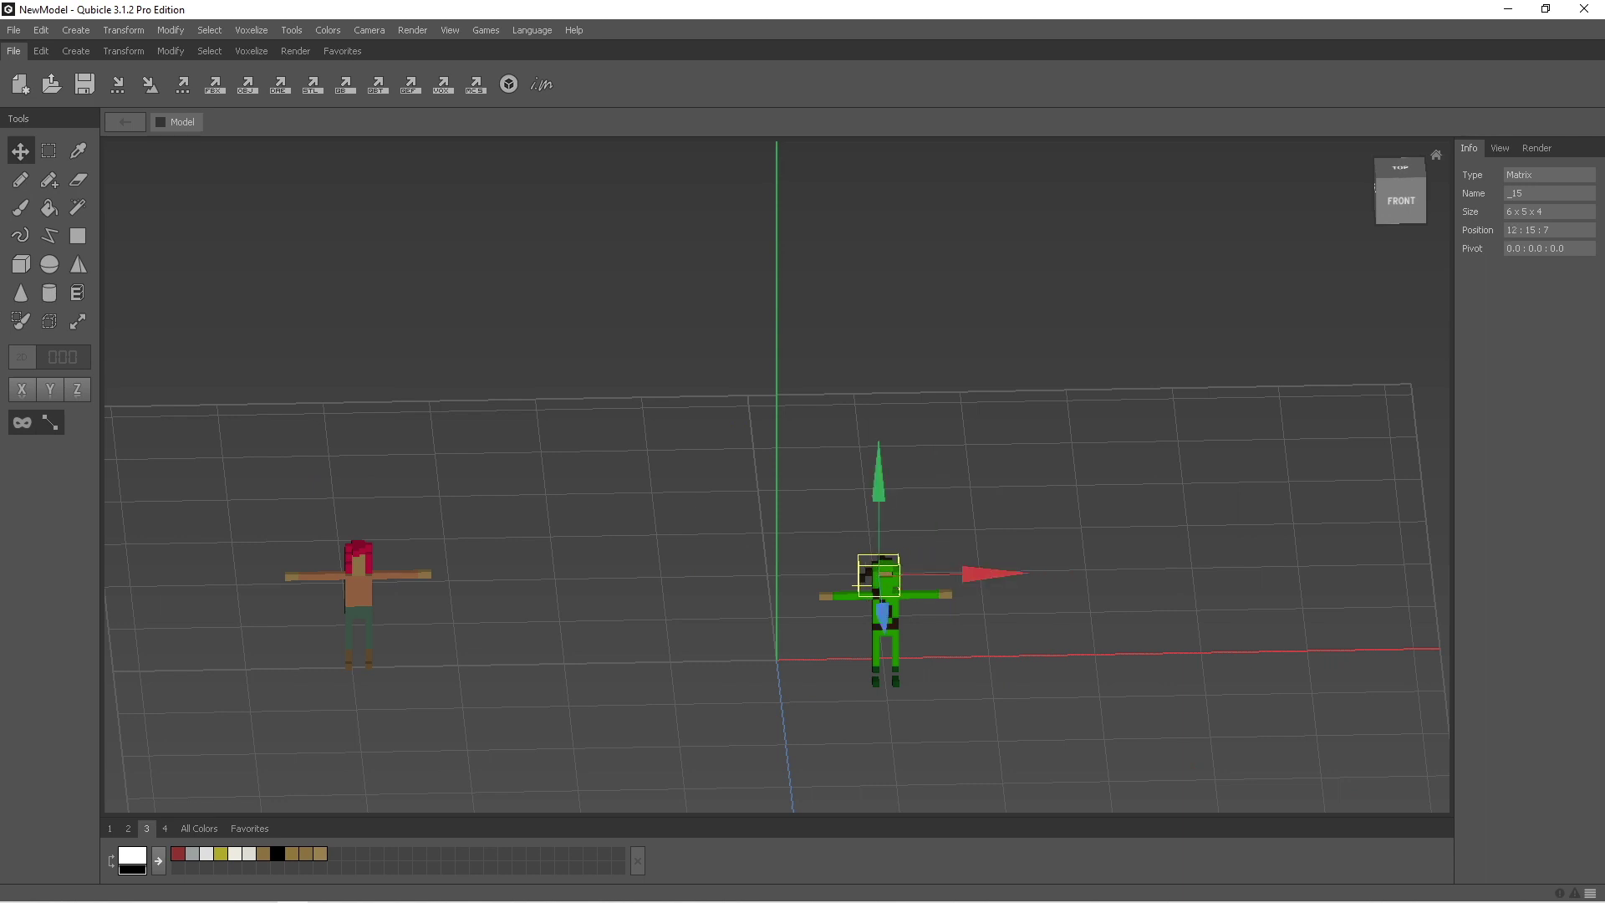
right_drag(1025, 644, 989, 663)
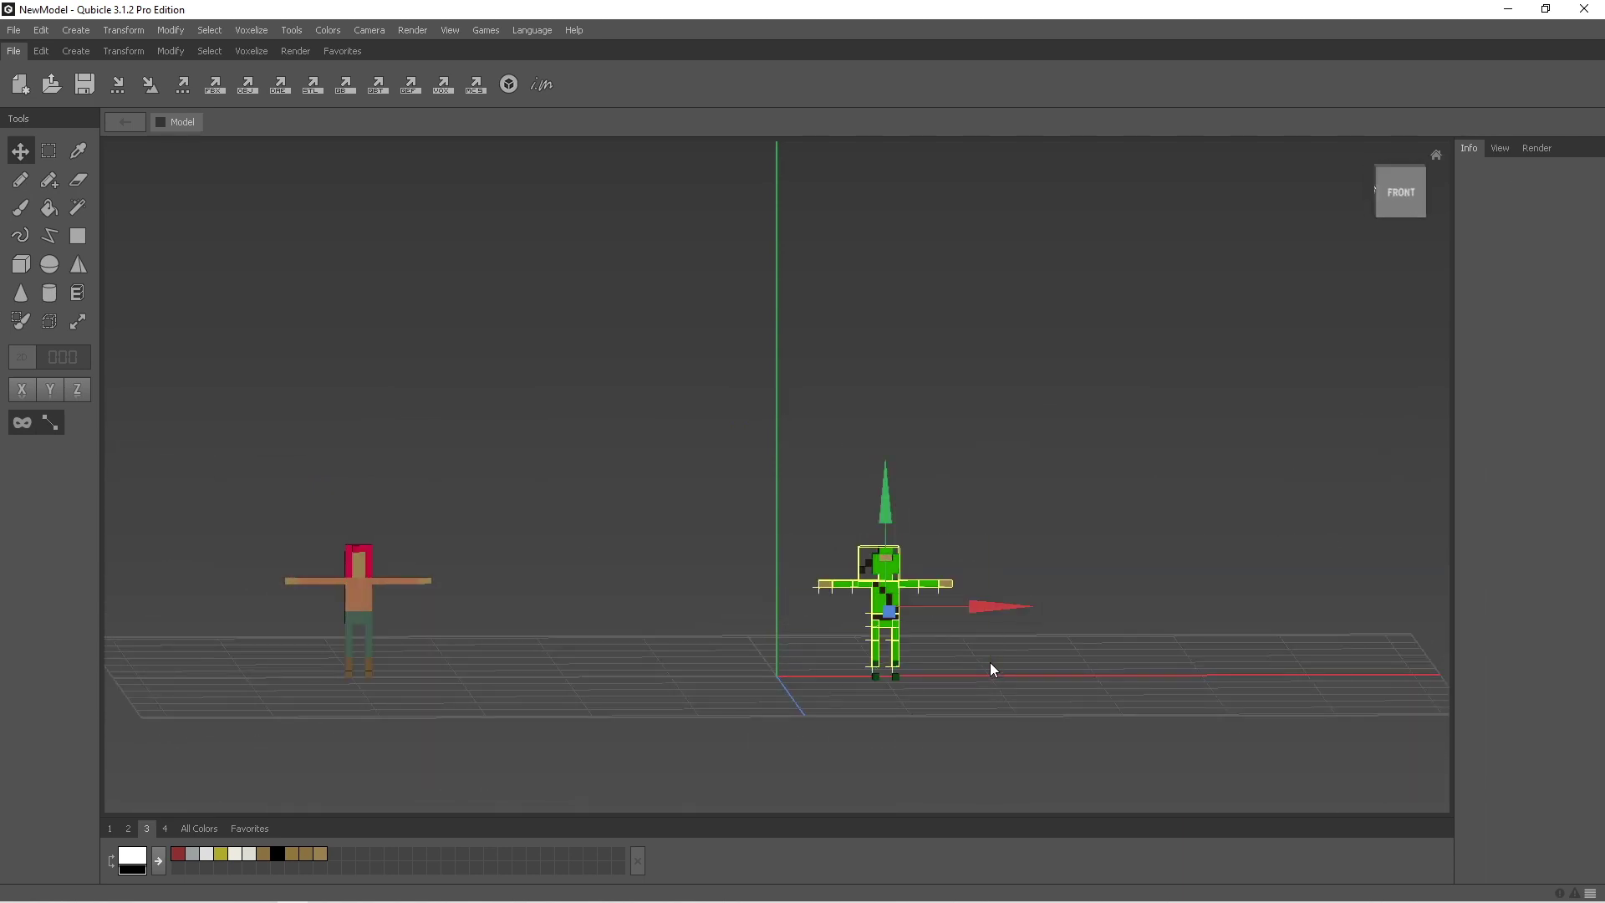
click(990, 662)
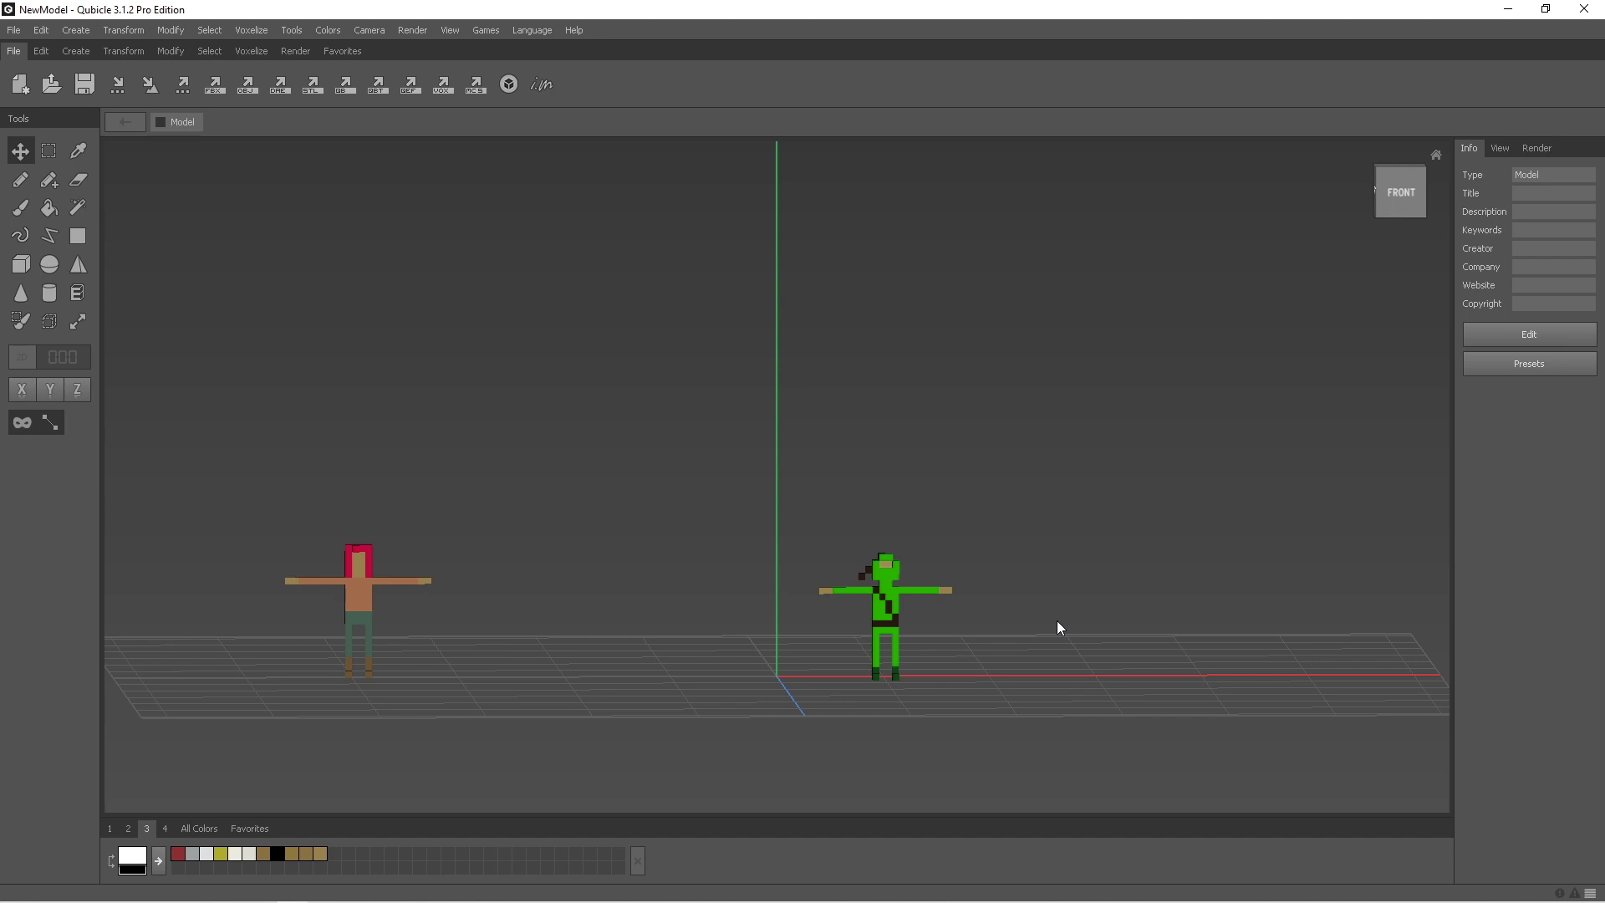
right_drag(1063, 538, 1052, 569)
click(949, 595)
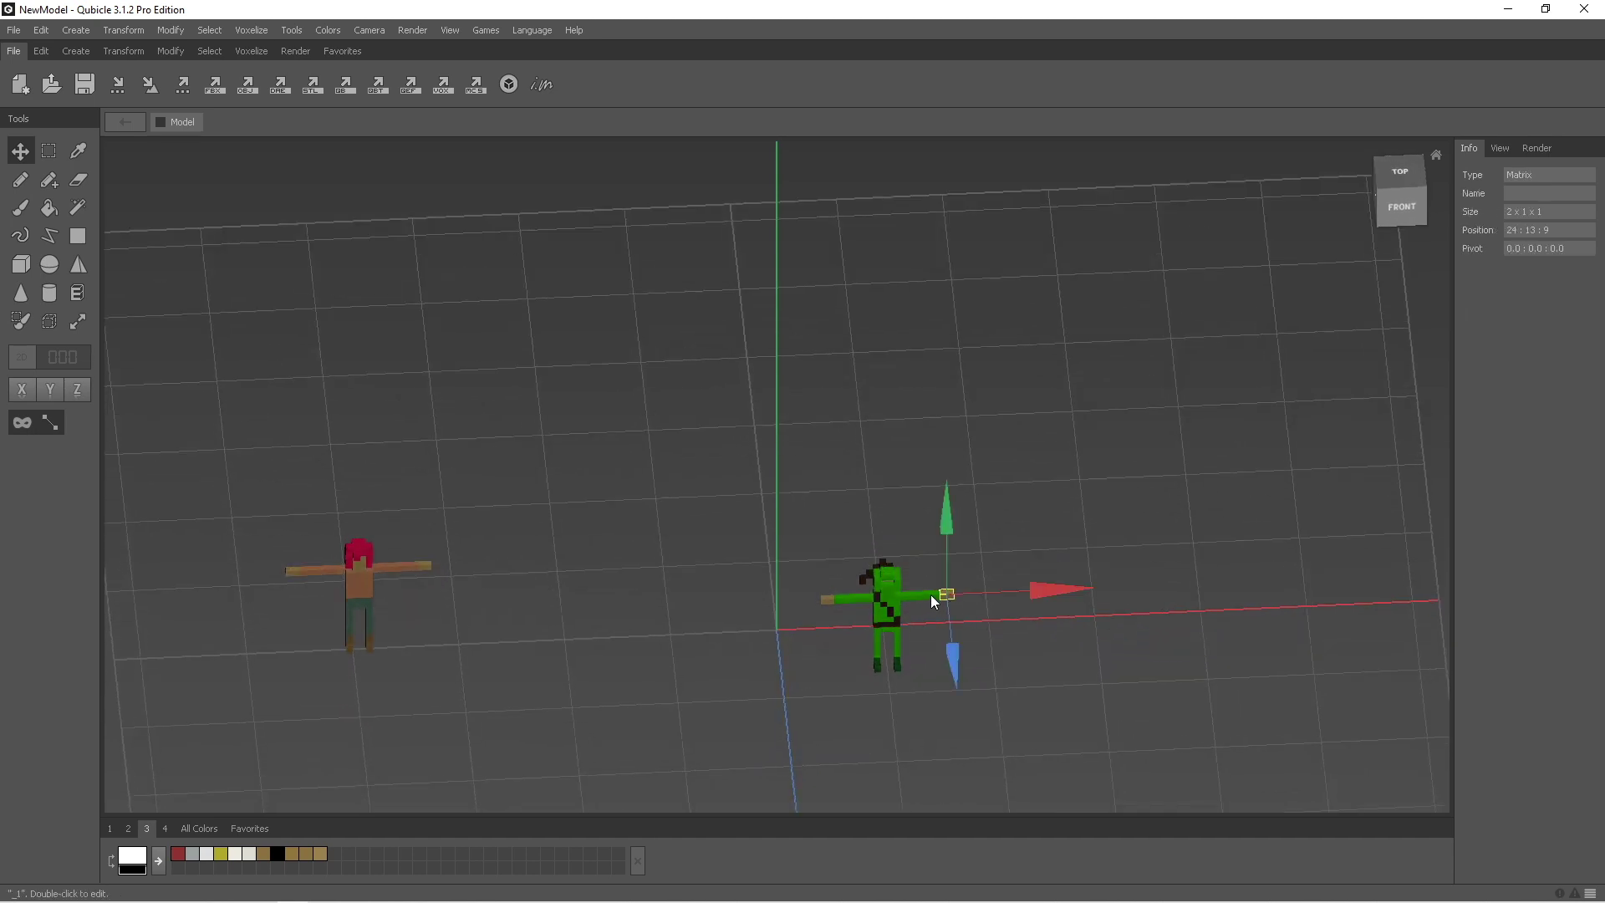
click(844, 600)
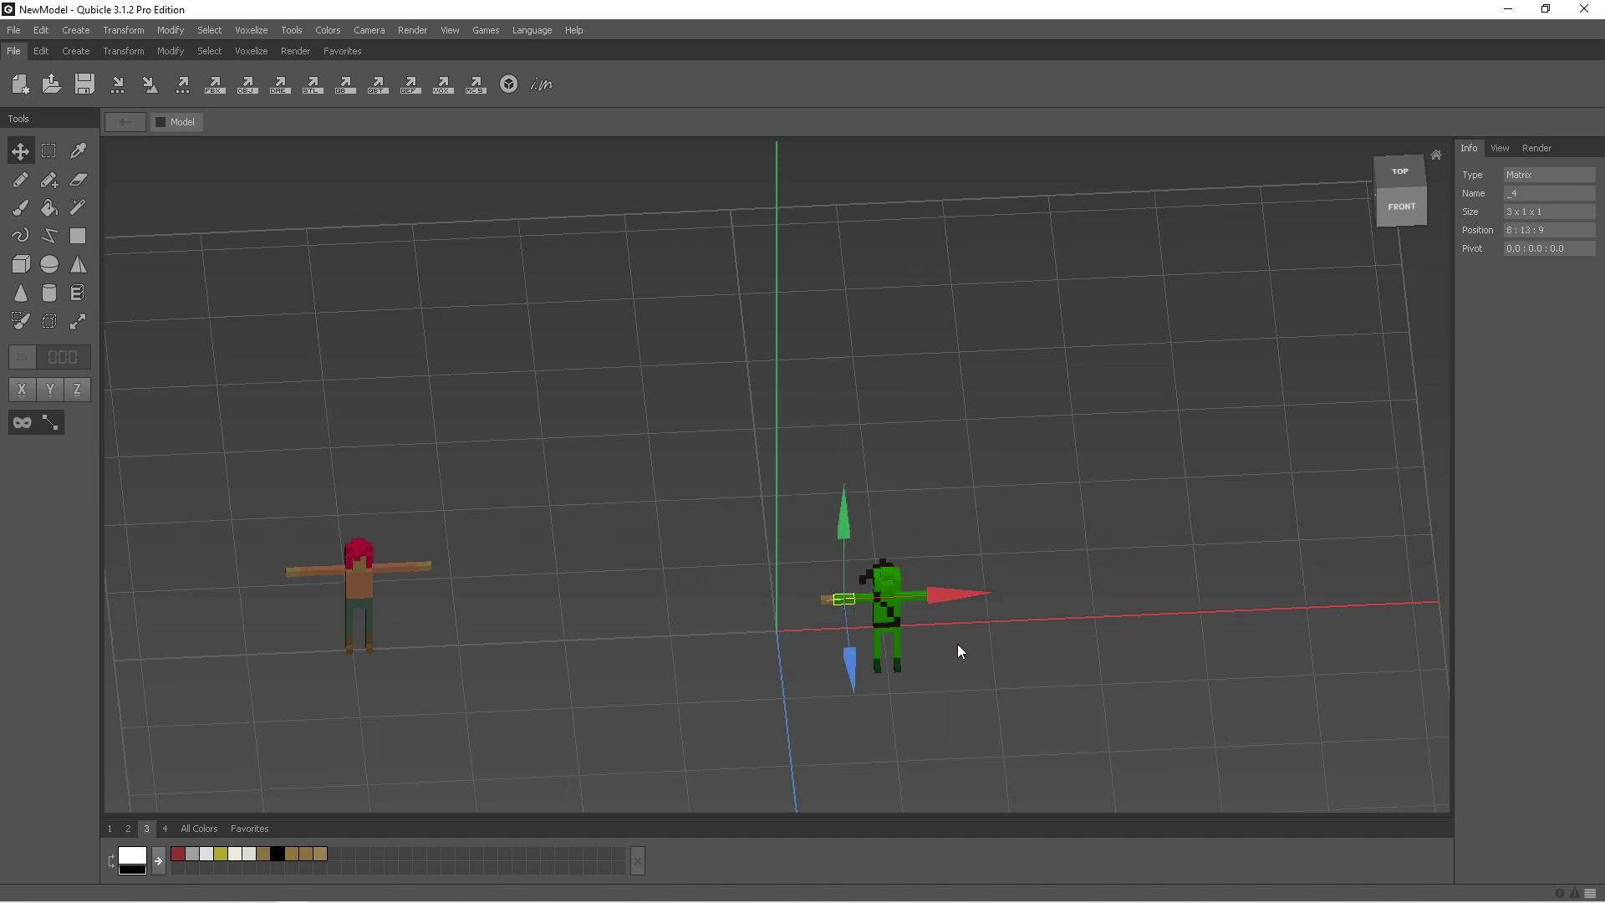
right_drag(957, 647, 955, 600)
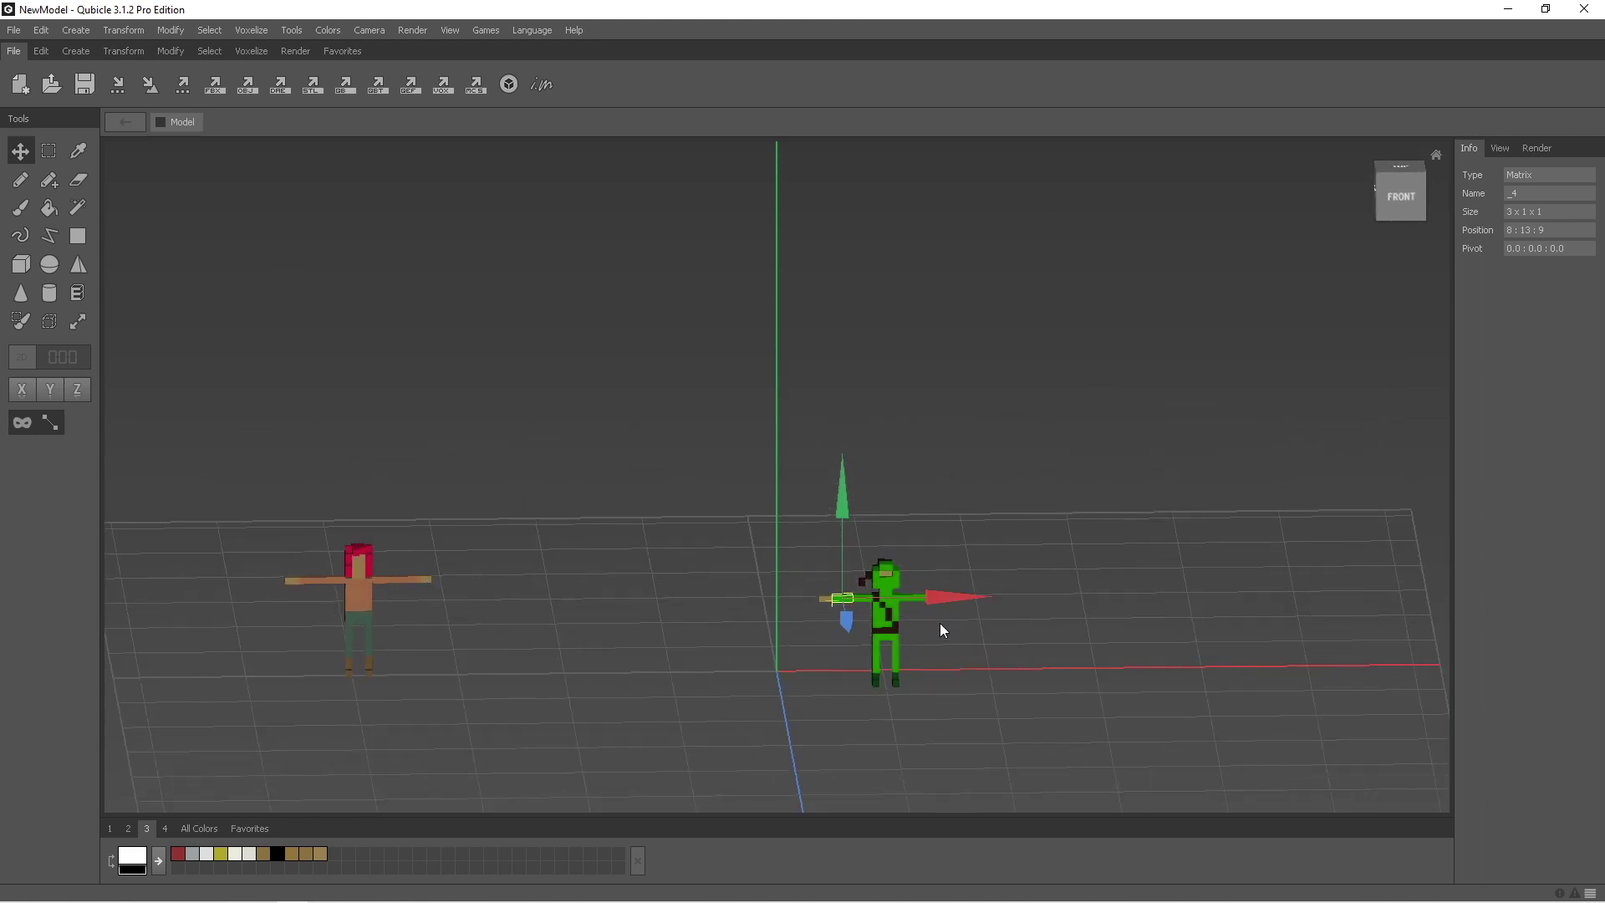
click(939, 624)
scroll(930, 585, up, 3)
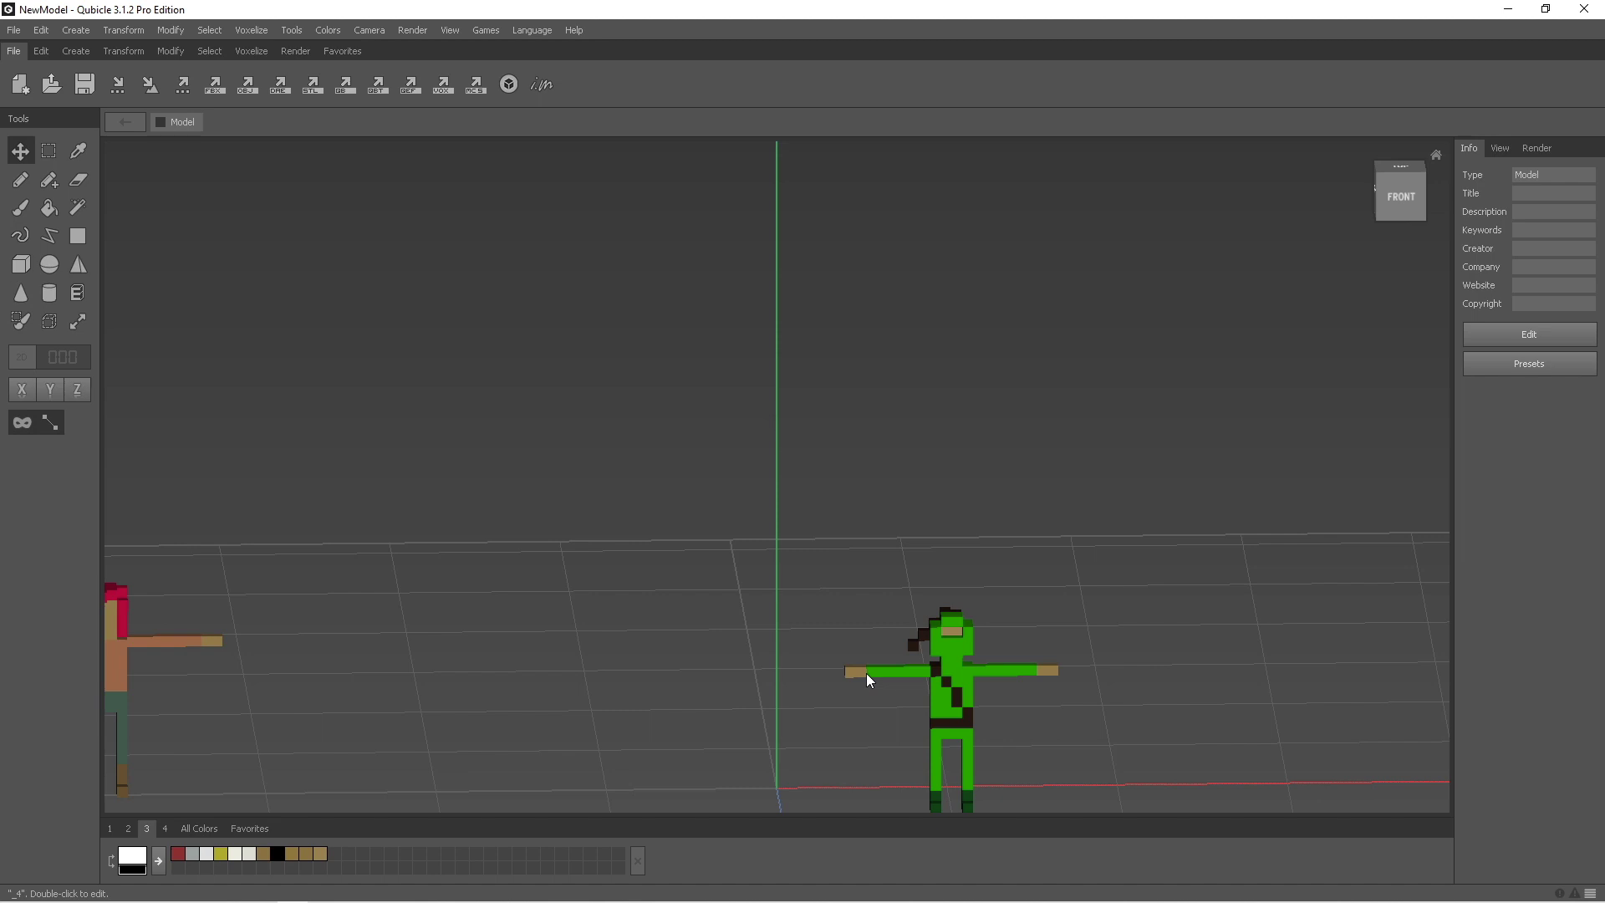
click(893, 676)
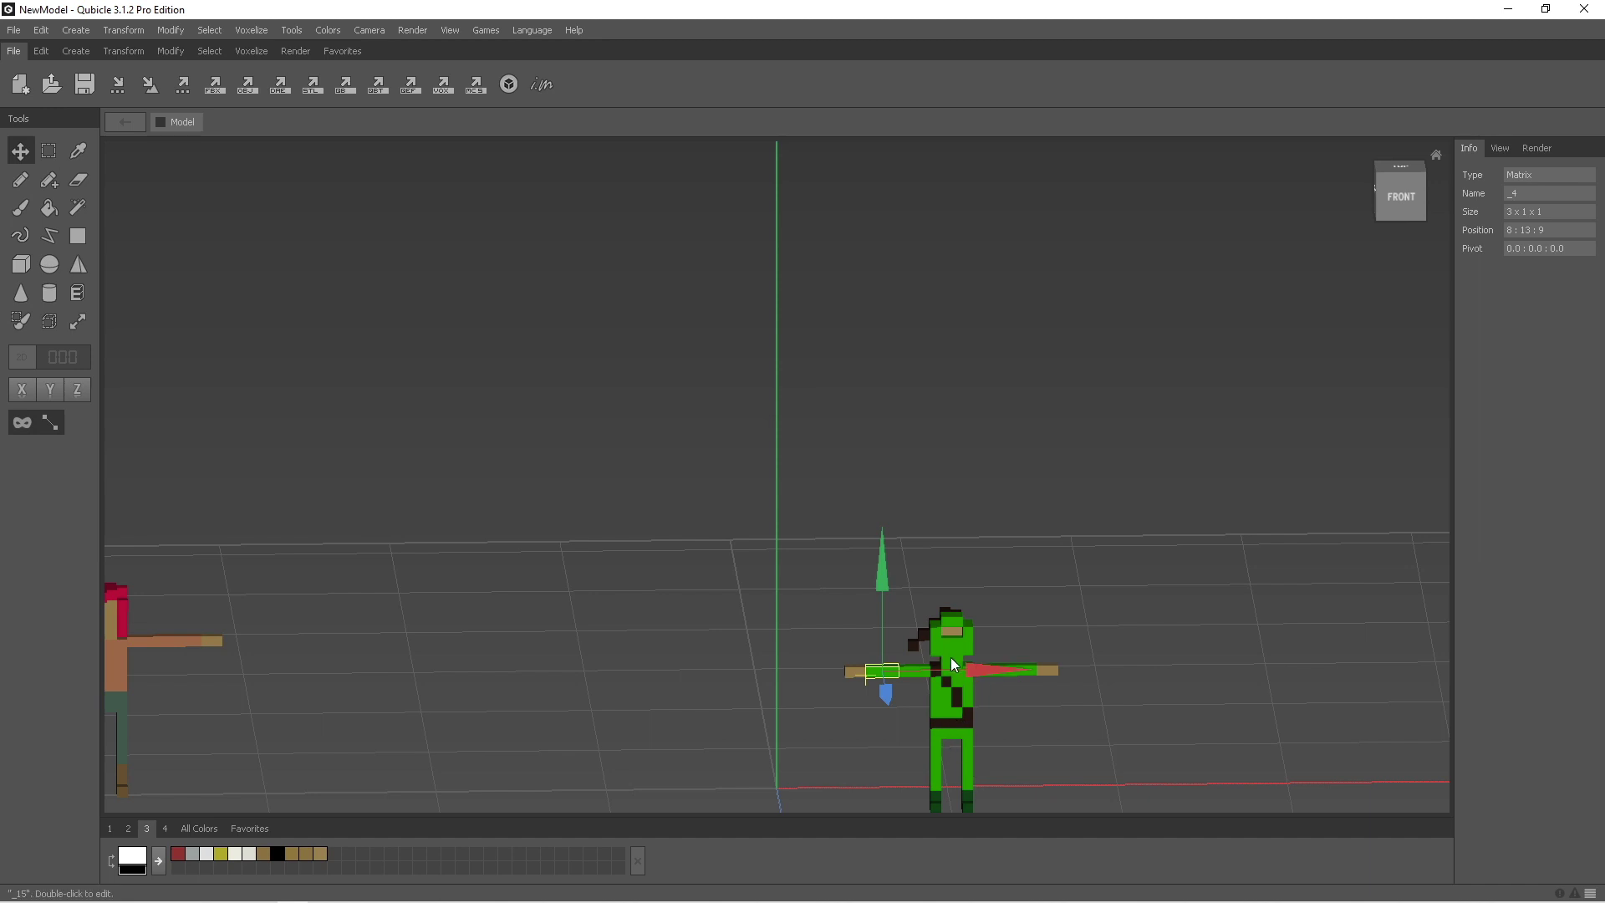
mouse_move(1066, 709)
right_down()
mouse_move(1139, 680)
mouse_move(1114, 716)
mouse_move(1053, 727)
mouse_move(1069, 731)
right_up()
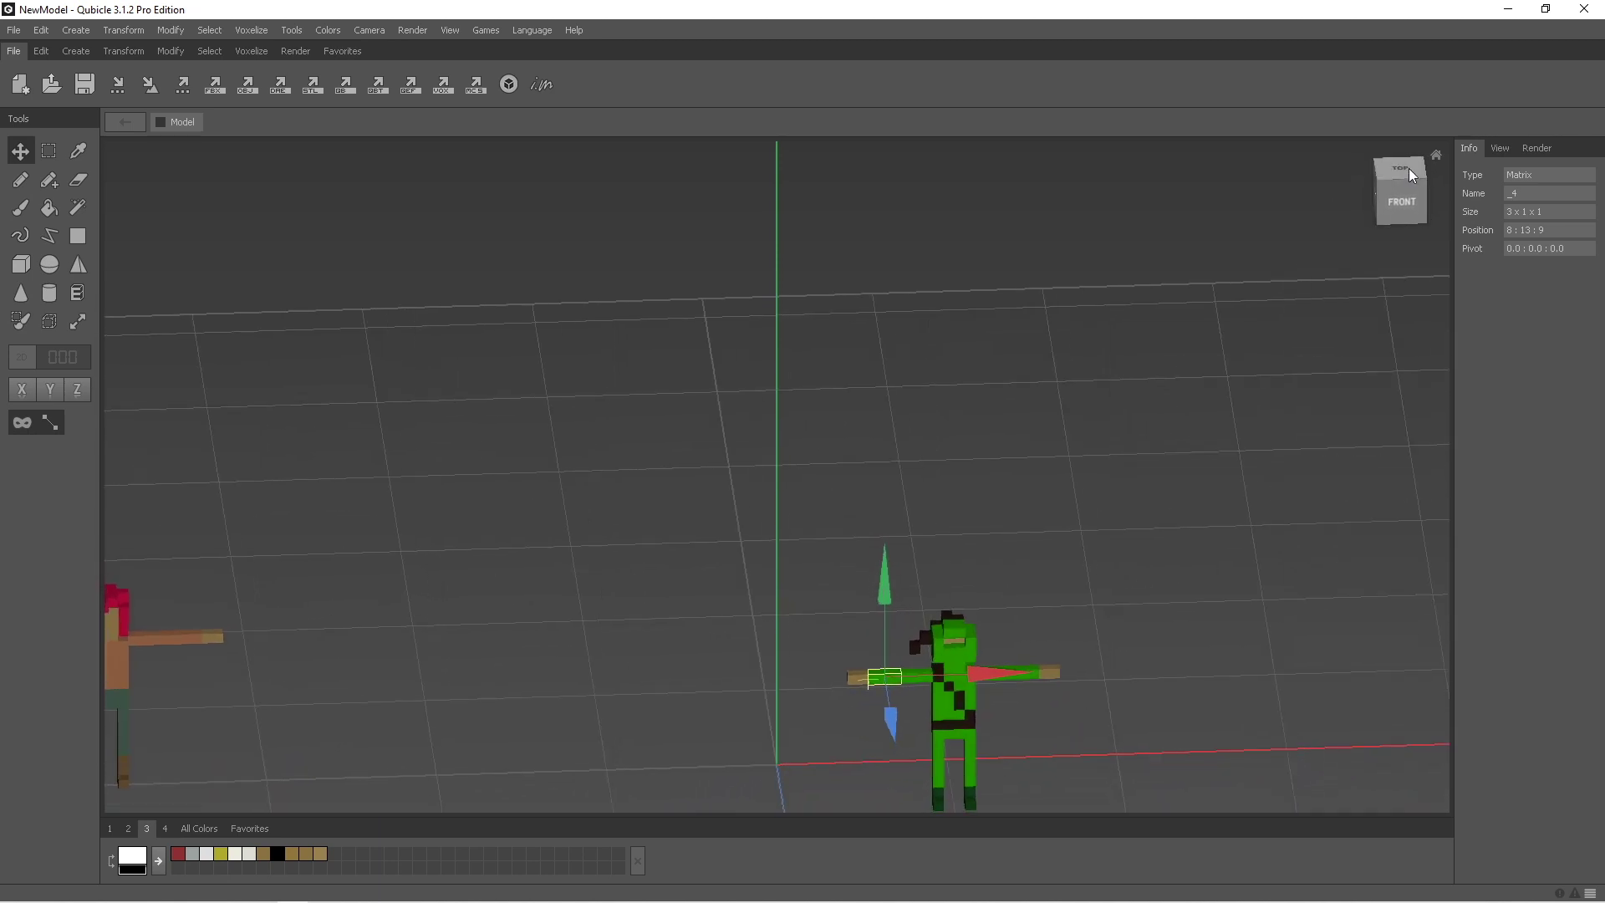
click(1407, 194)
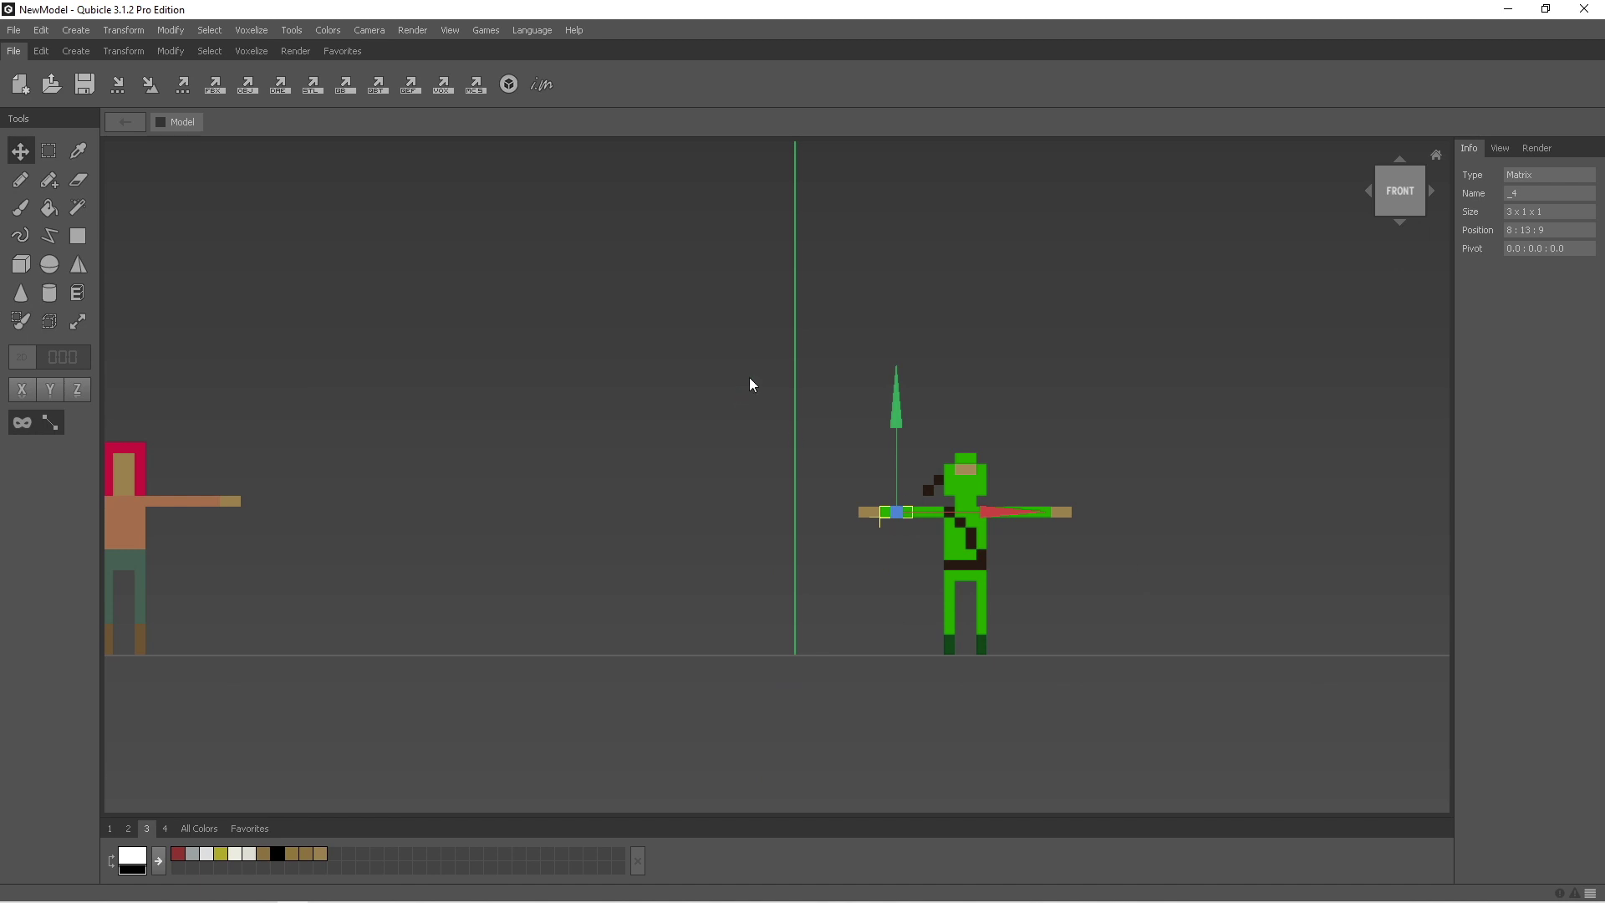
drag(795, 393, 1142, 716)
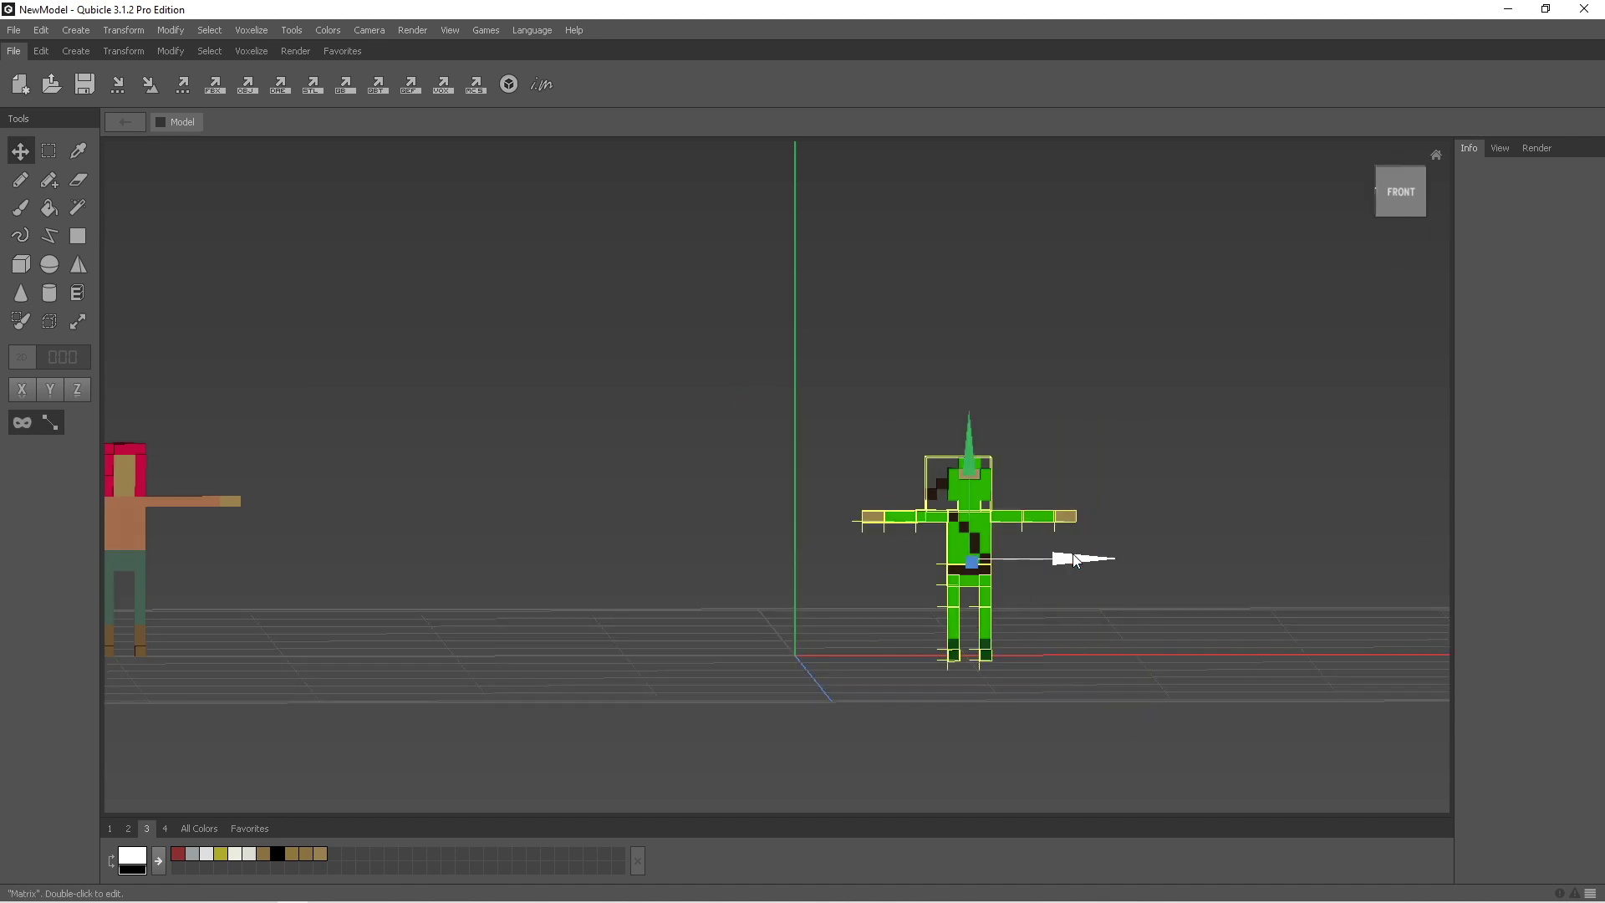
- Move the green character left onto the red X axis line using the top view
drag(1076, 561, 901, 559)
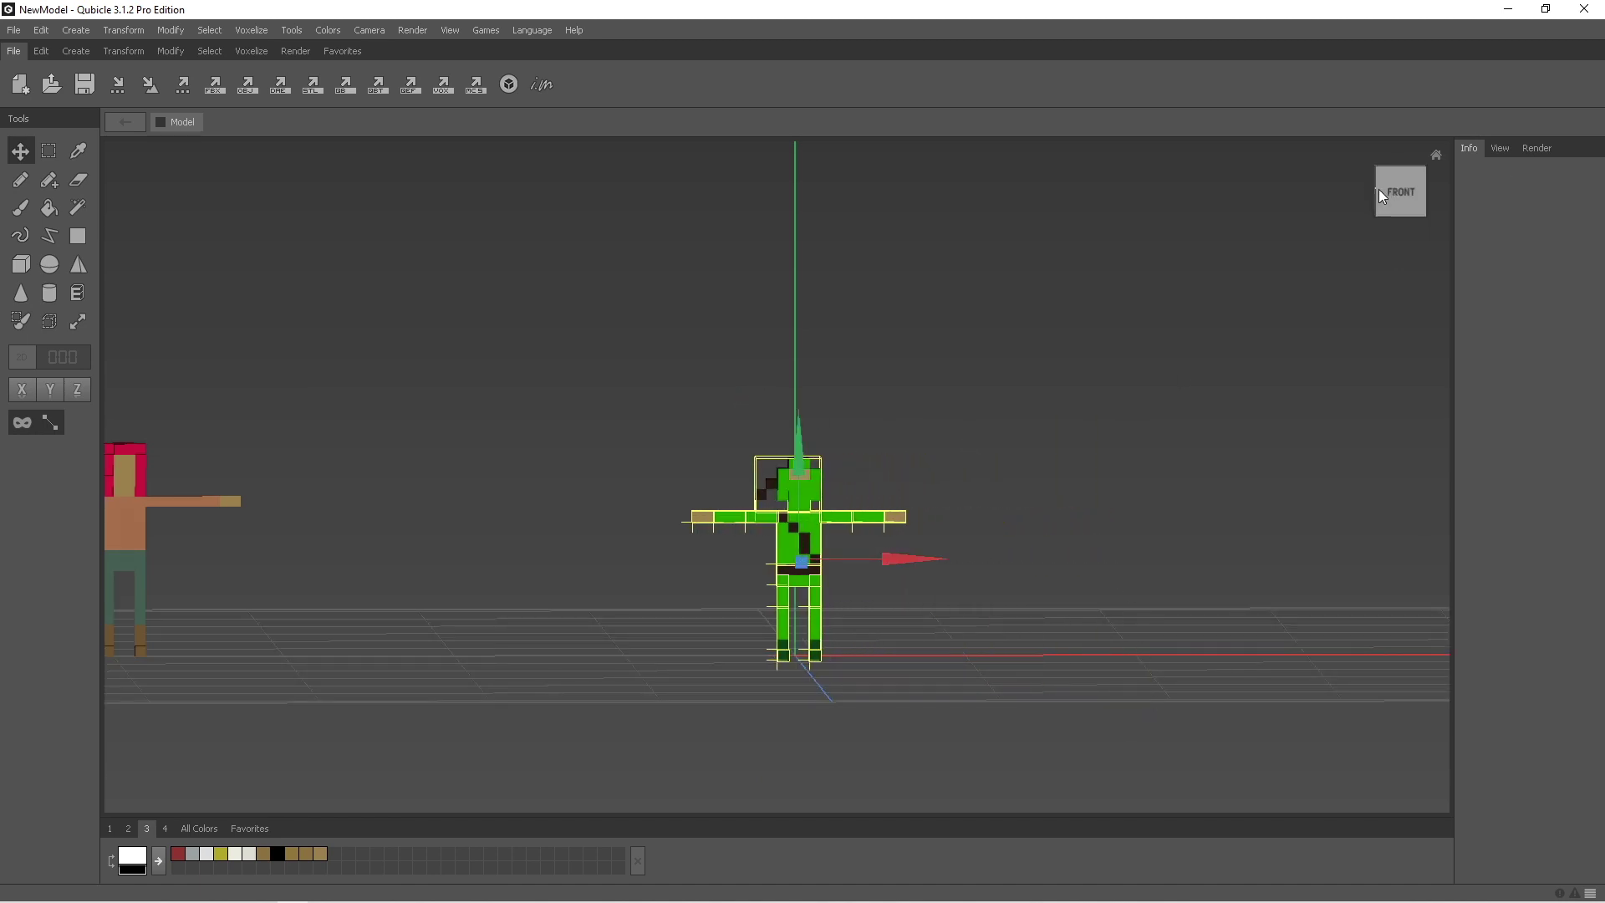
click(1401, 157)
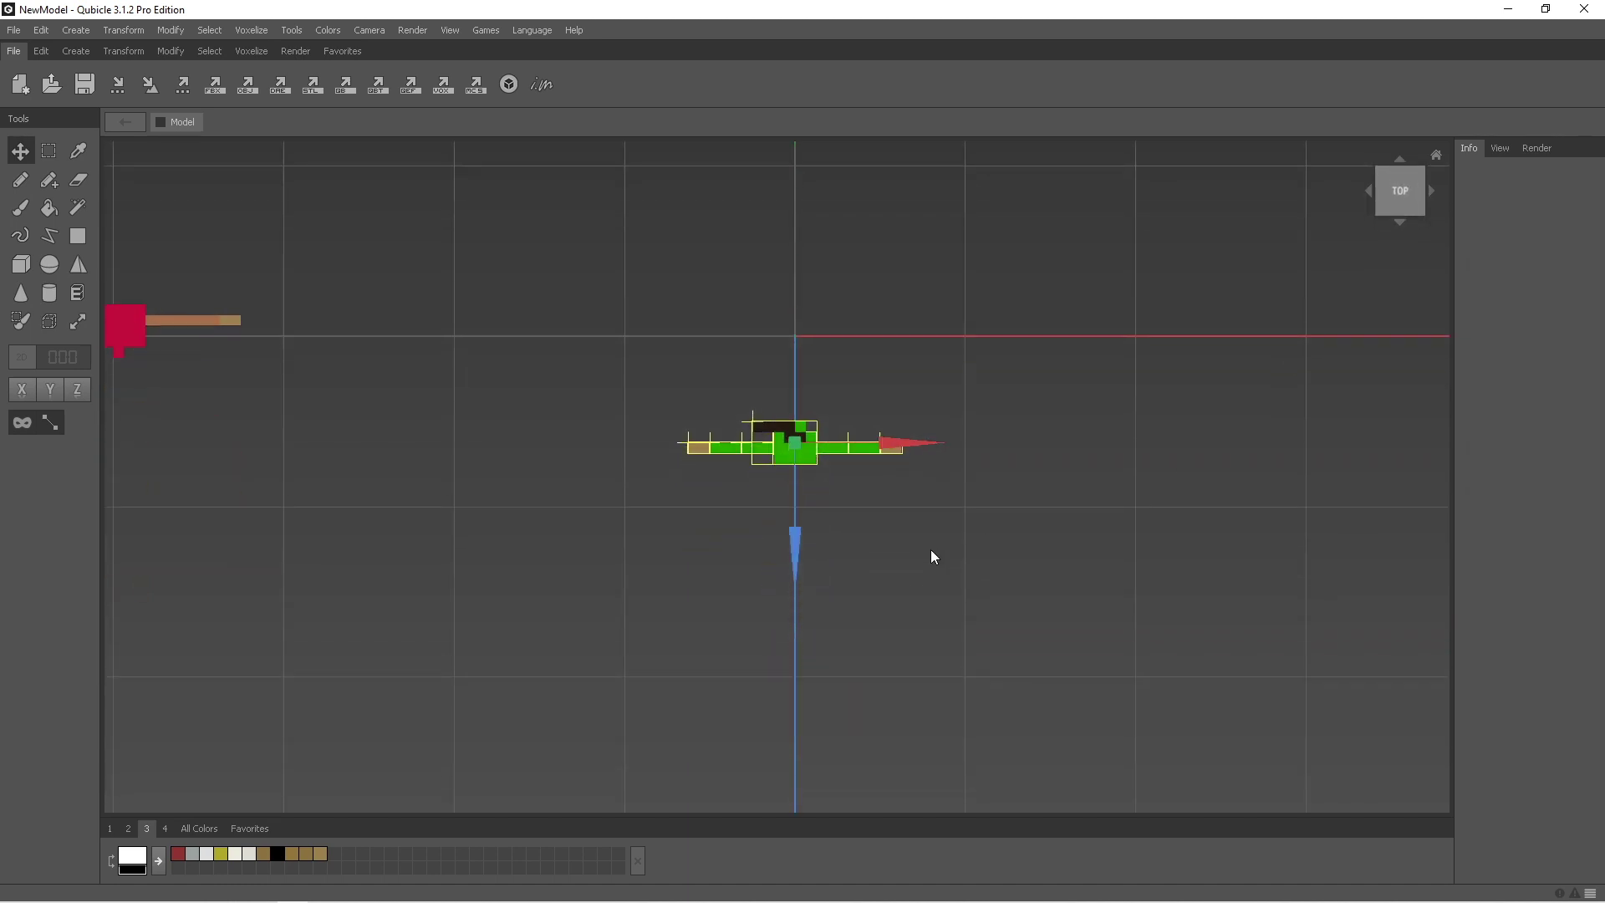
drag(794, 540, 799, 447)
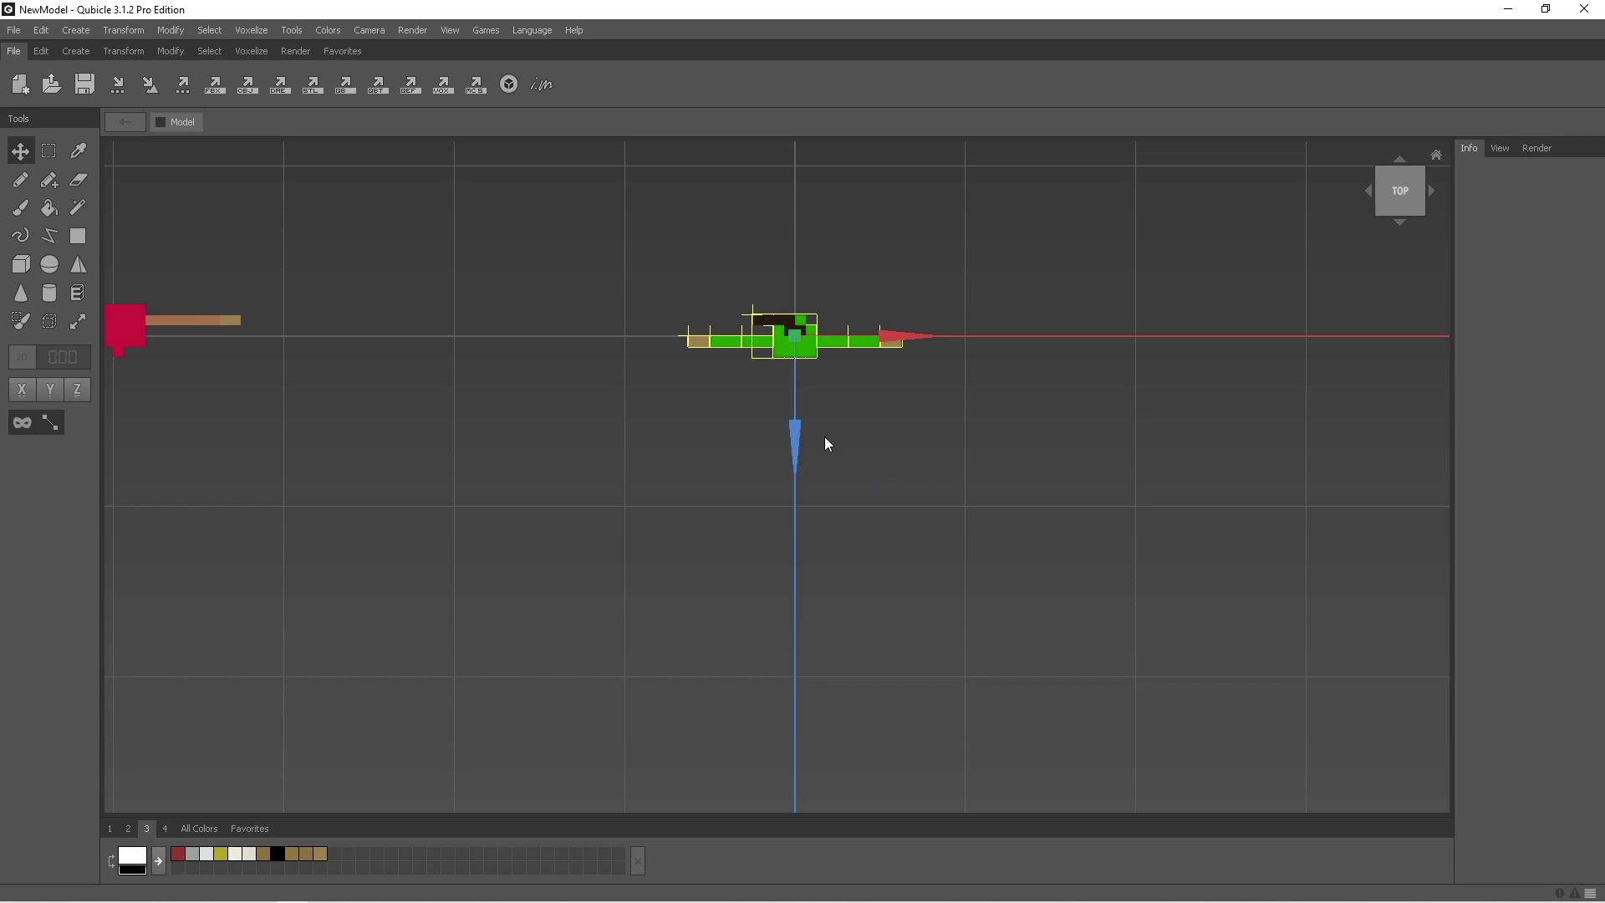
right_drag(824, 436, 830, 297)
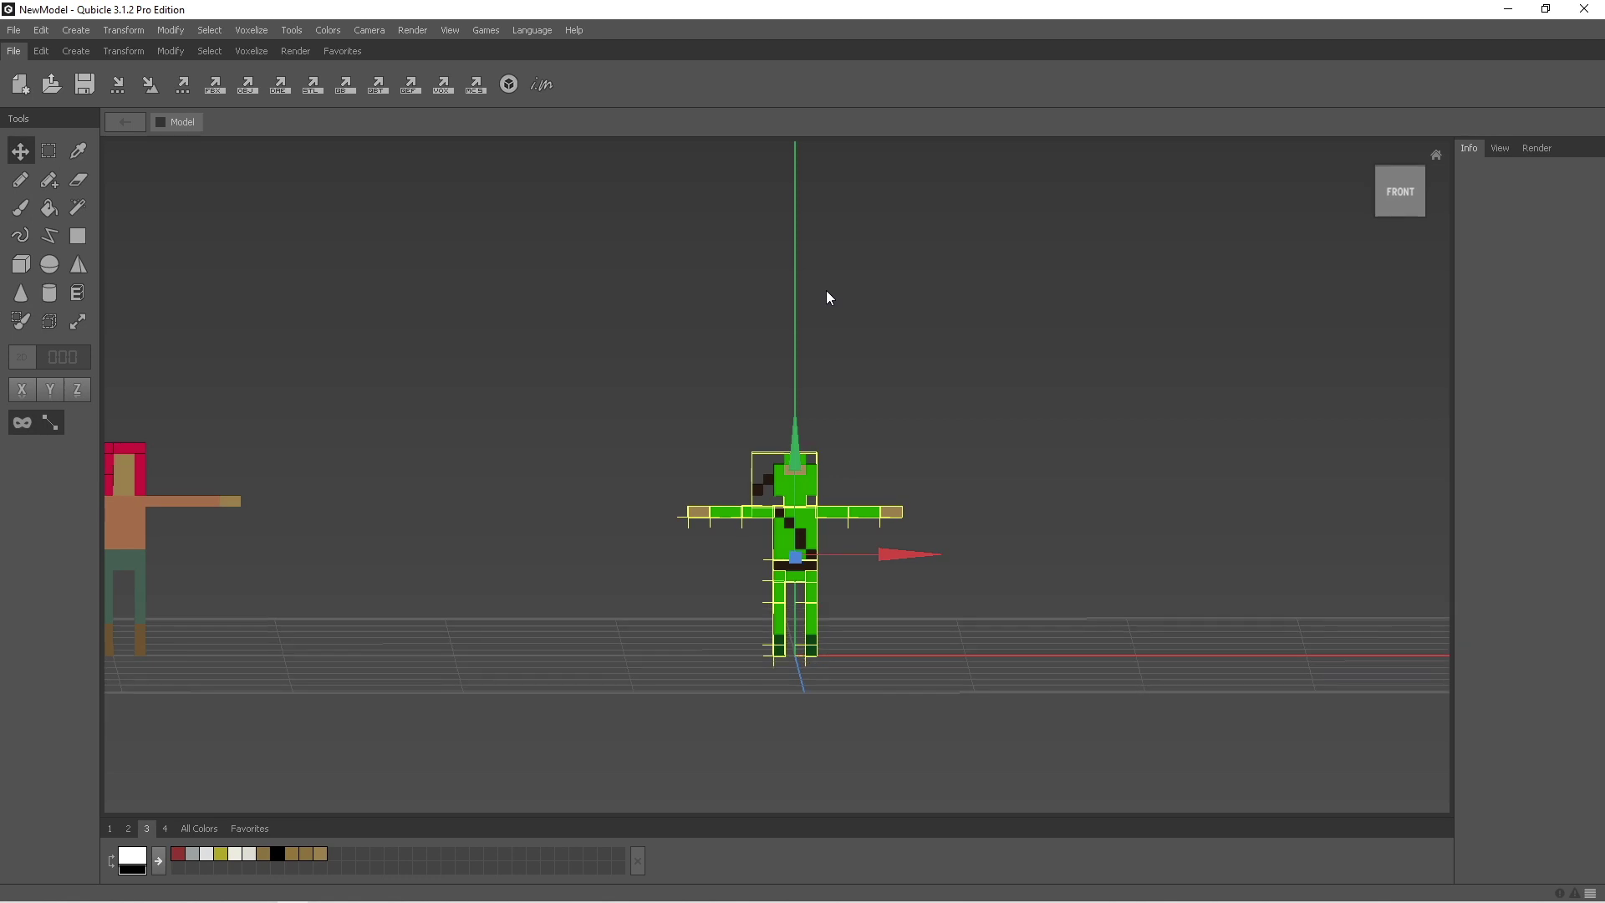
right_drag(978, 376, 981, 530)
drag(799, 434, 818, 425)
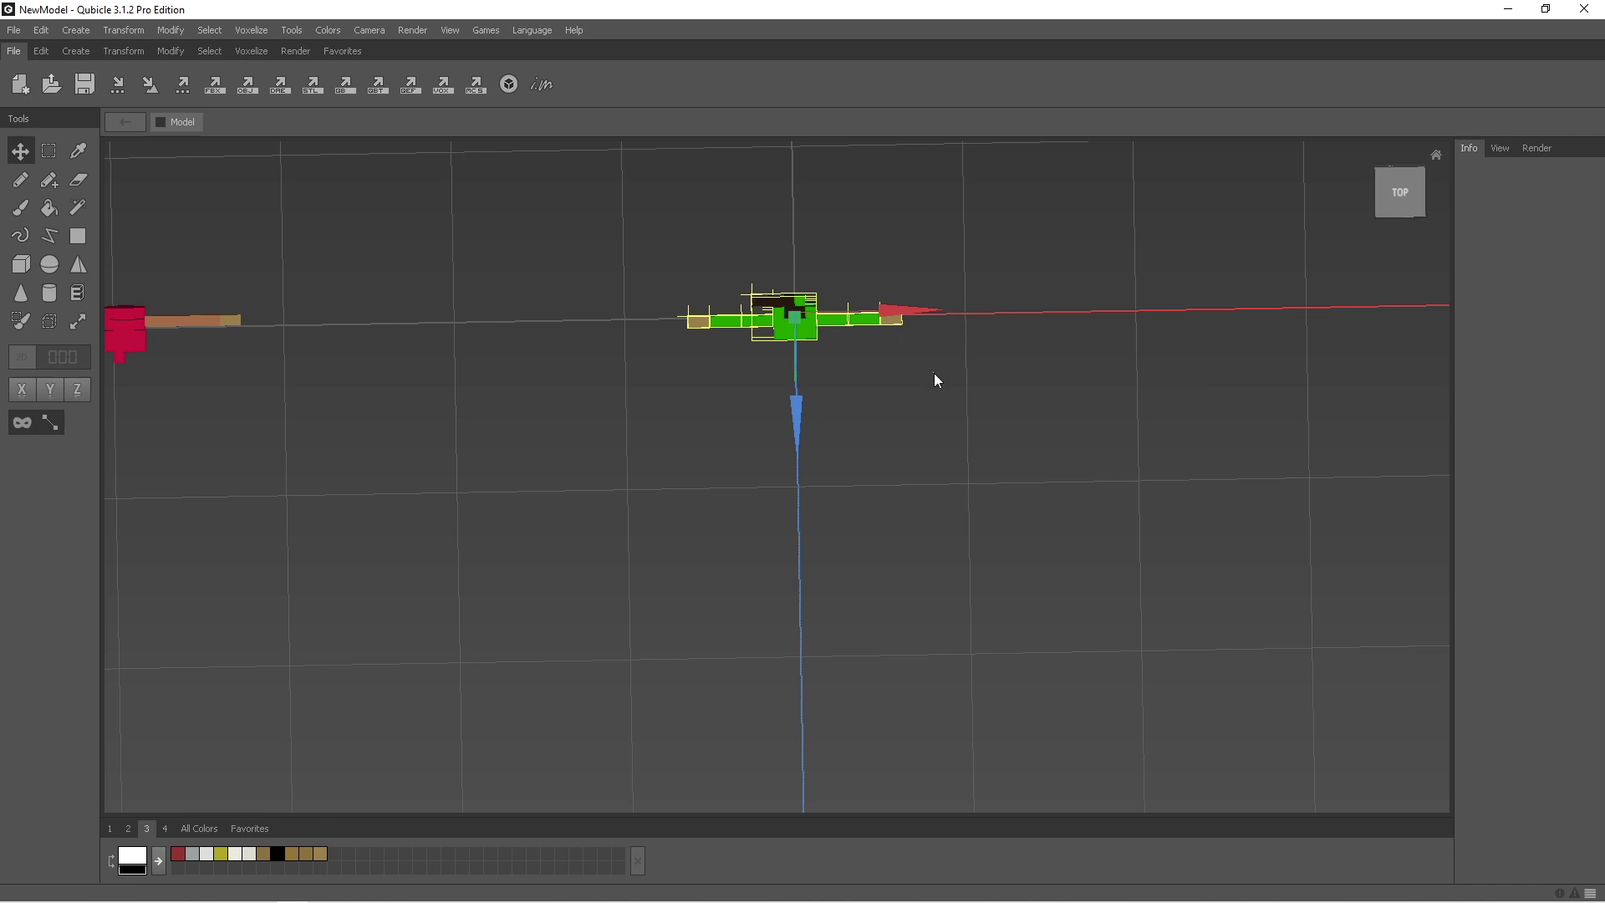
- Reselect the whole model with Ctrl+A and bring up the FBX export options
click(1080, 408)
key(ctrl+a)
click(214, 87)
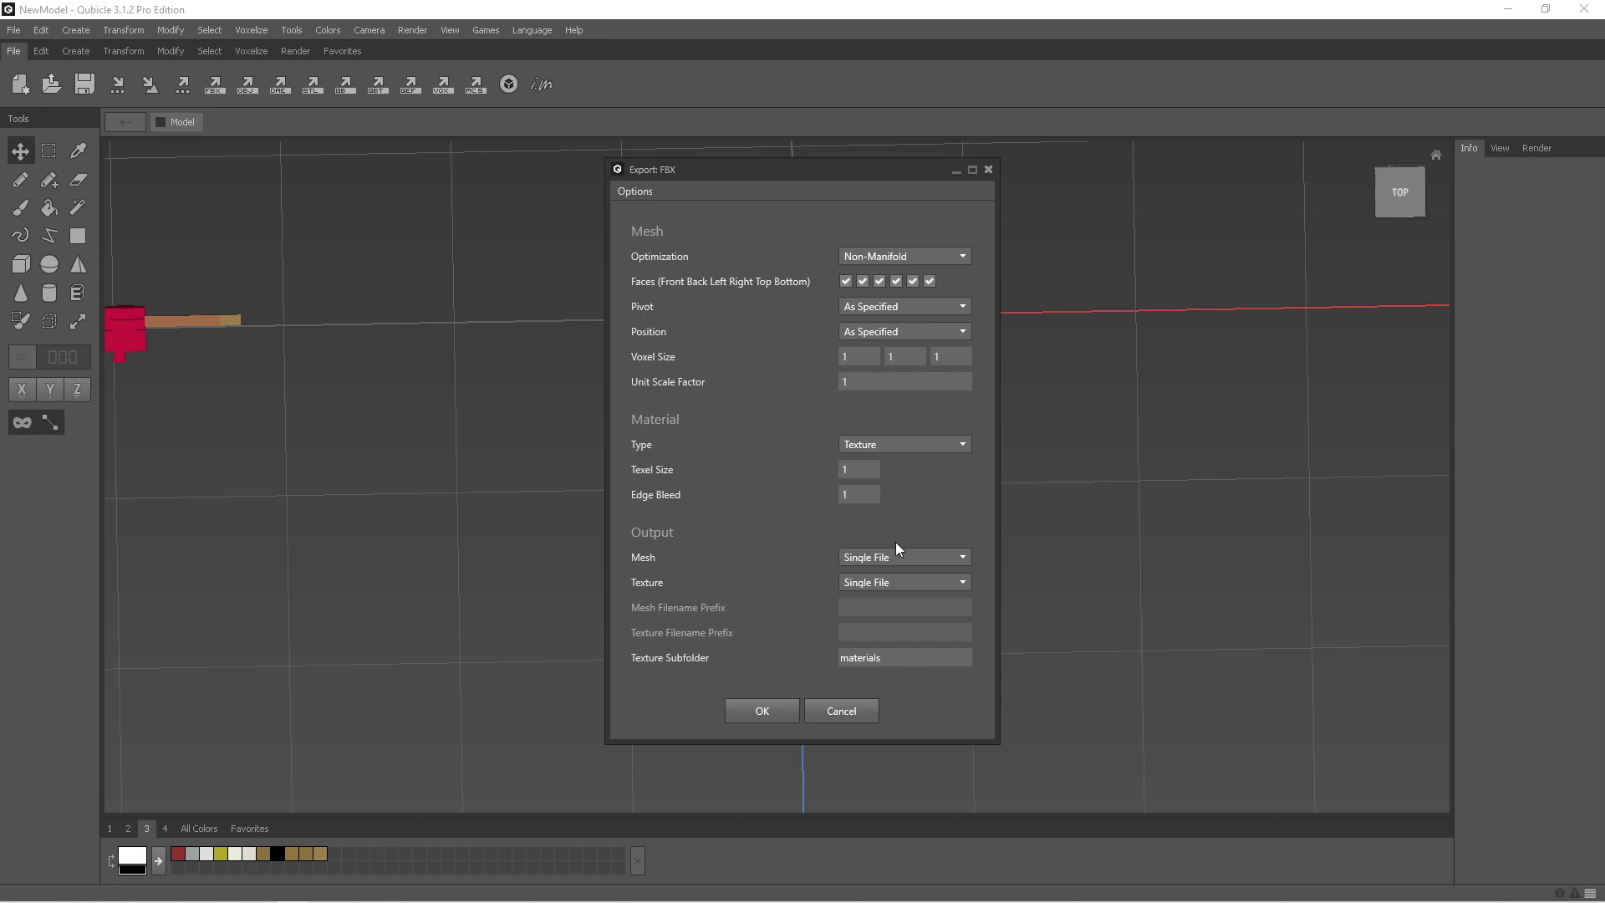
- Export the model as ninja-girl.fbx into the Characters folder with the default FBX settings
click(745, 715)
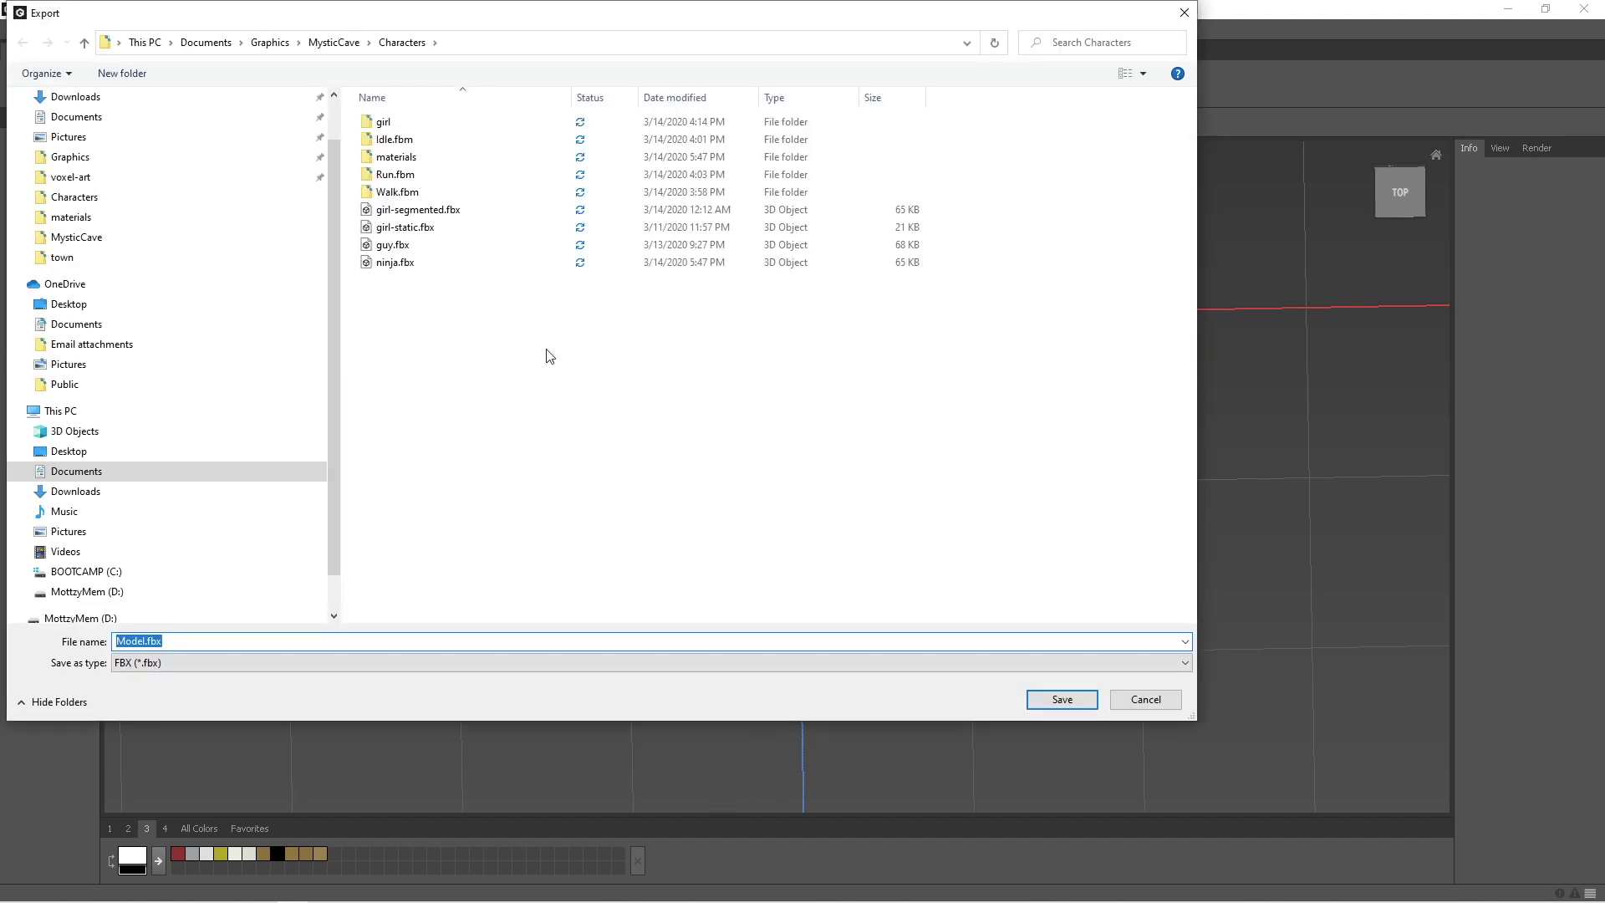
click(556, 360)
right_click(561, 359)
click(161, 642)
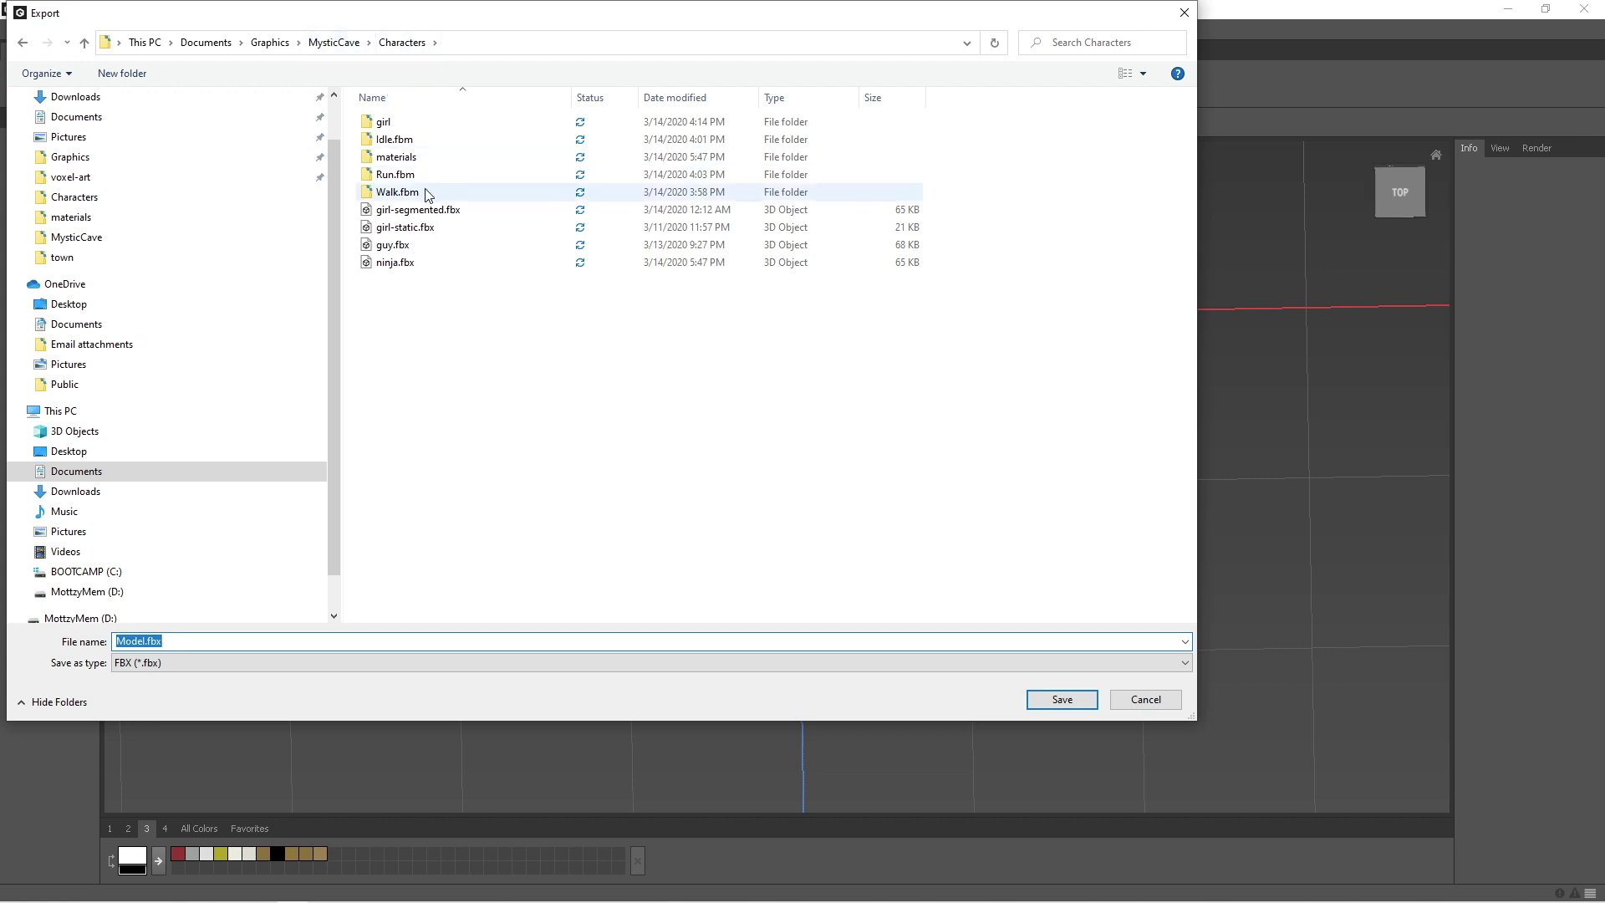
click(142, 641)
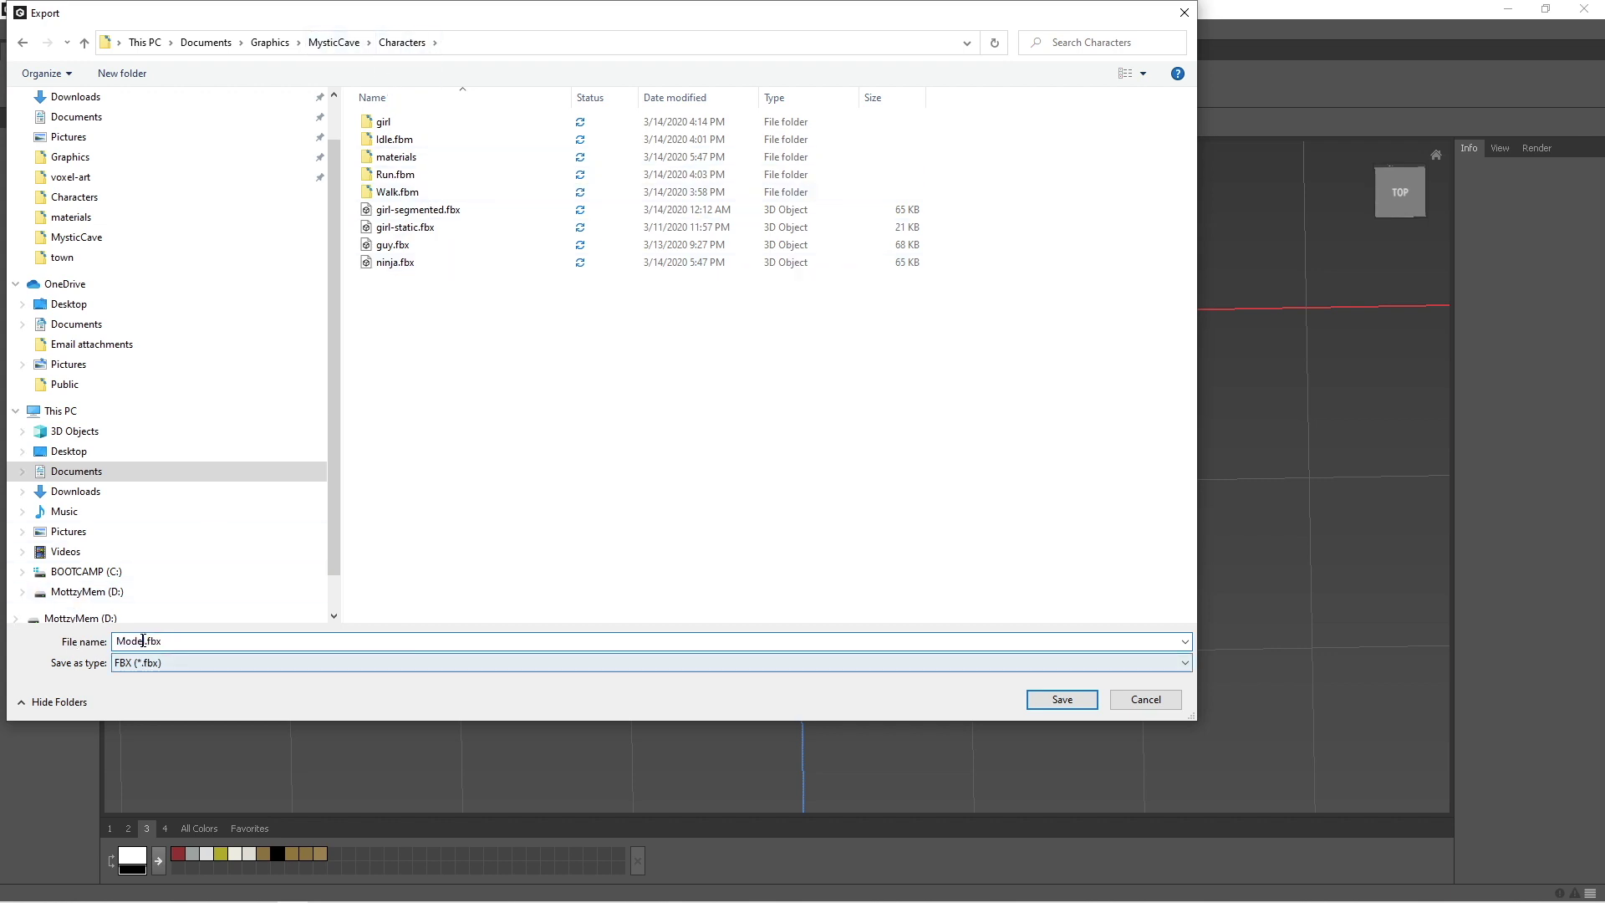
double_click(145, 641)
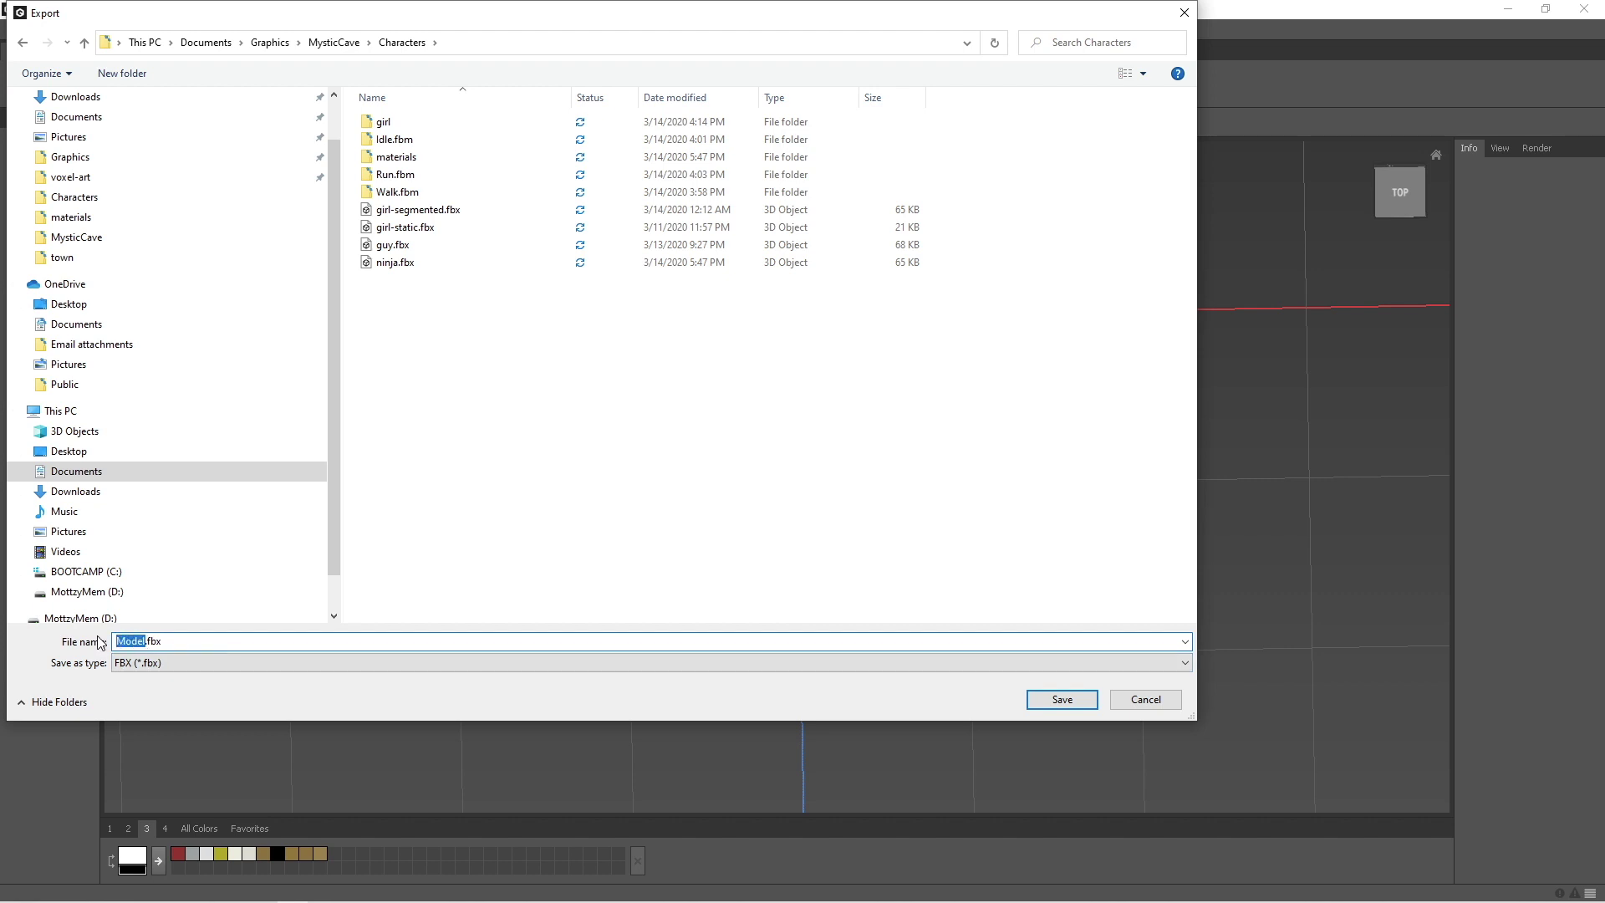
text(ninja-gir)
click(1041, 697)
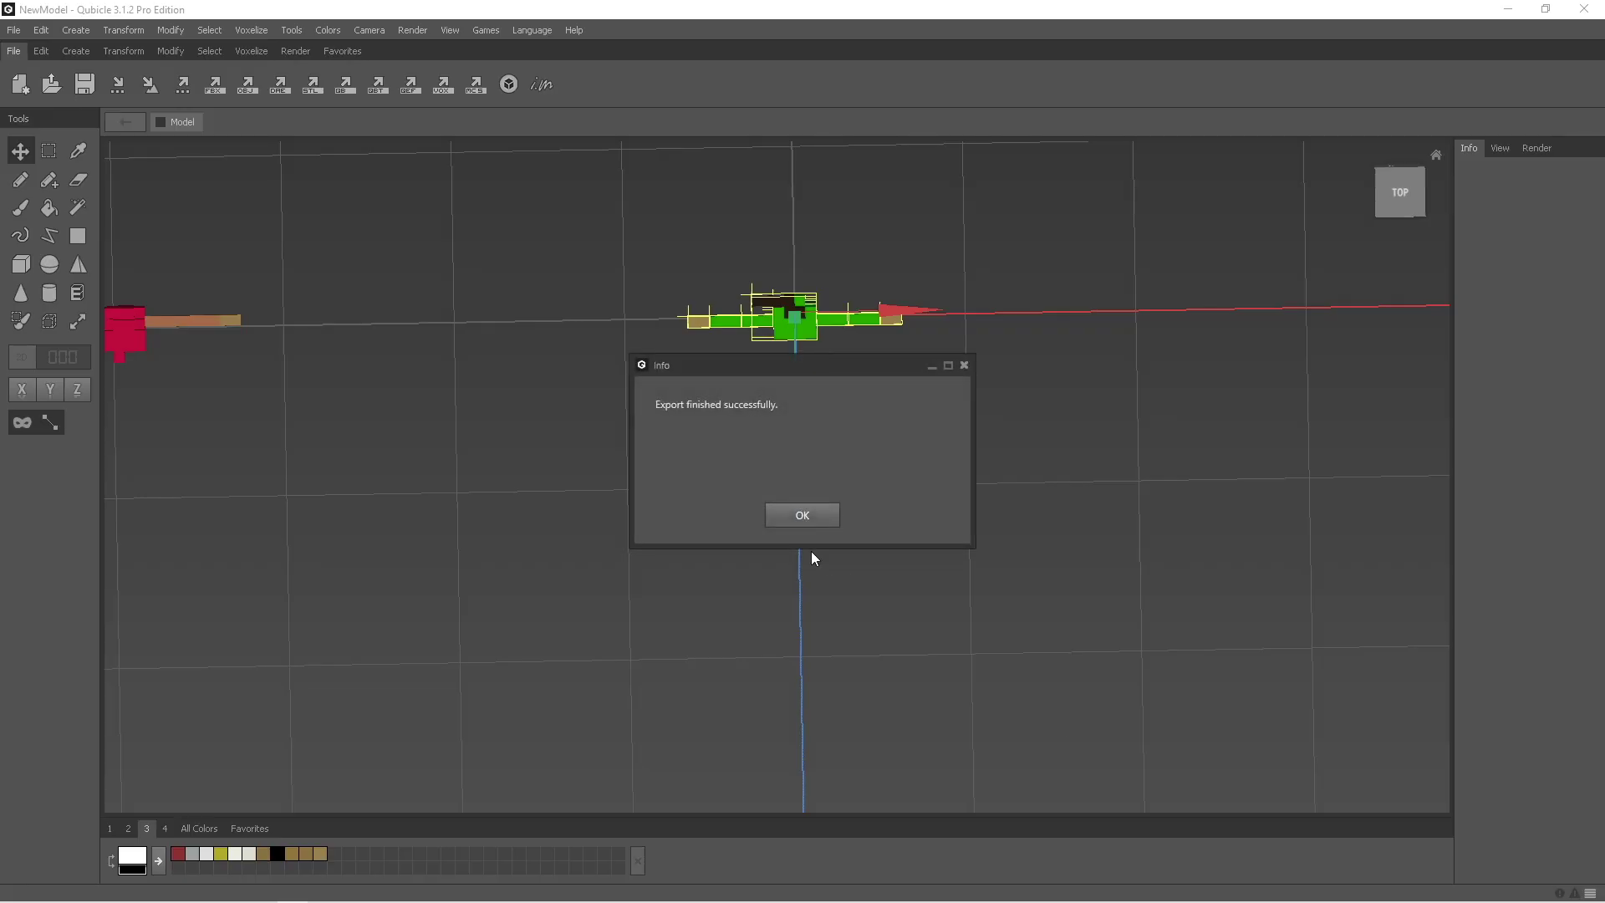
click(802, 515)
- Open the Characters folder in File Explorer and select the existing ninja.zip
right_drag(811, 518, 996, 409)
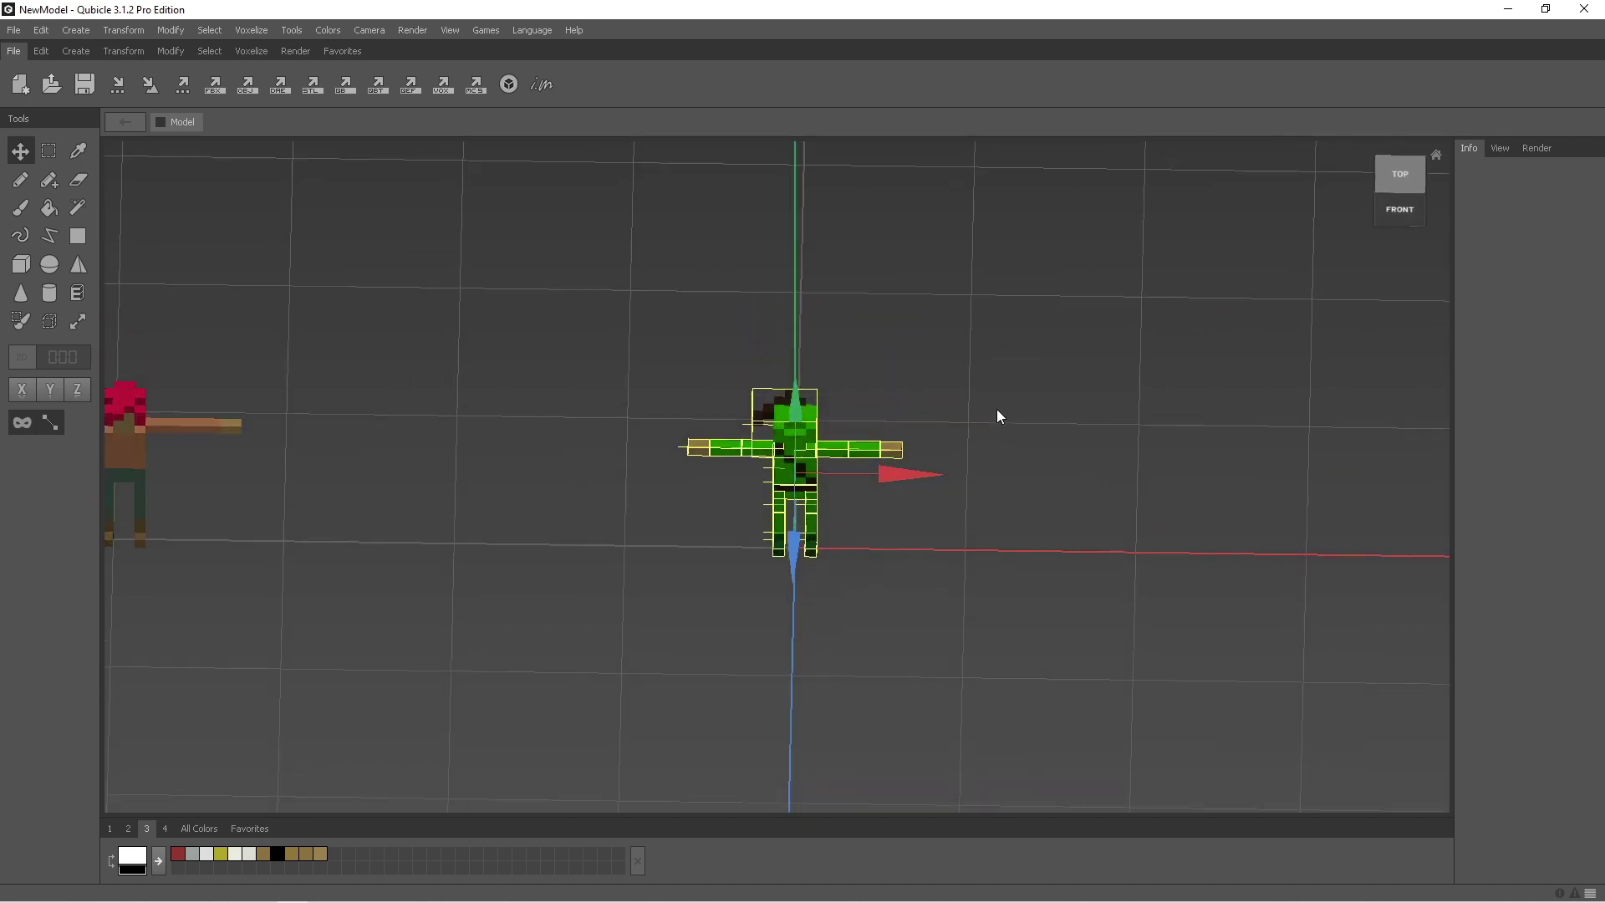
mouse_move(479, 901)
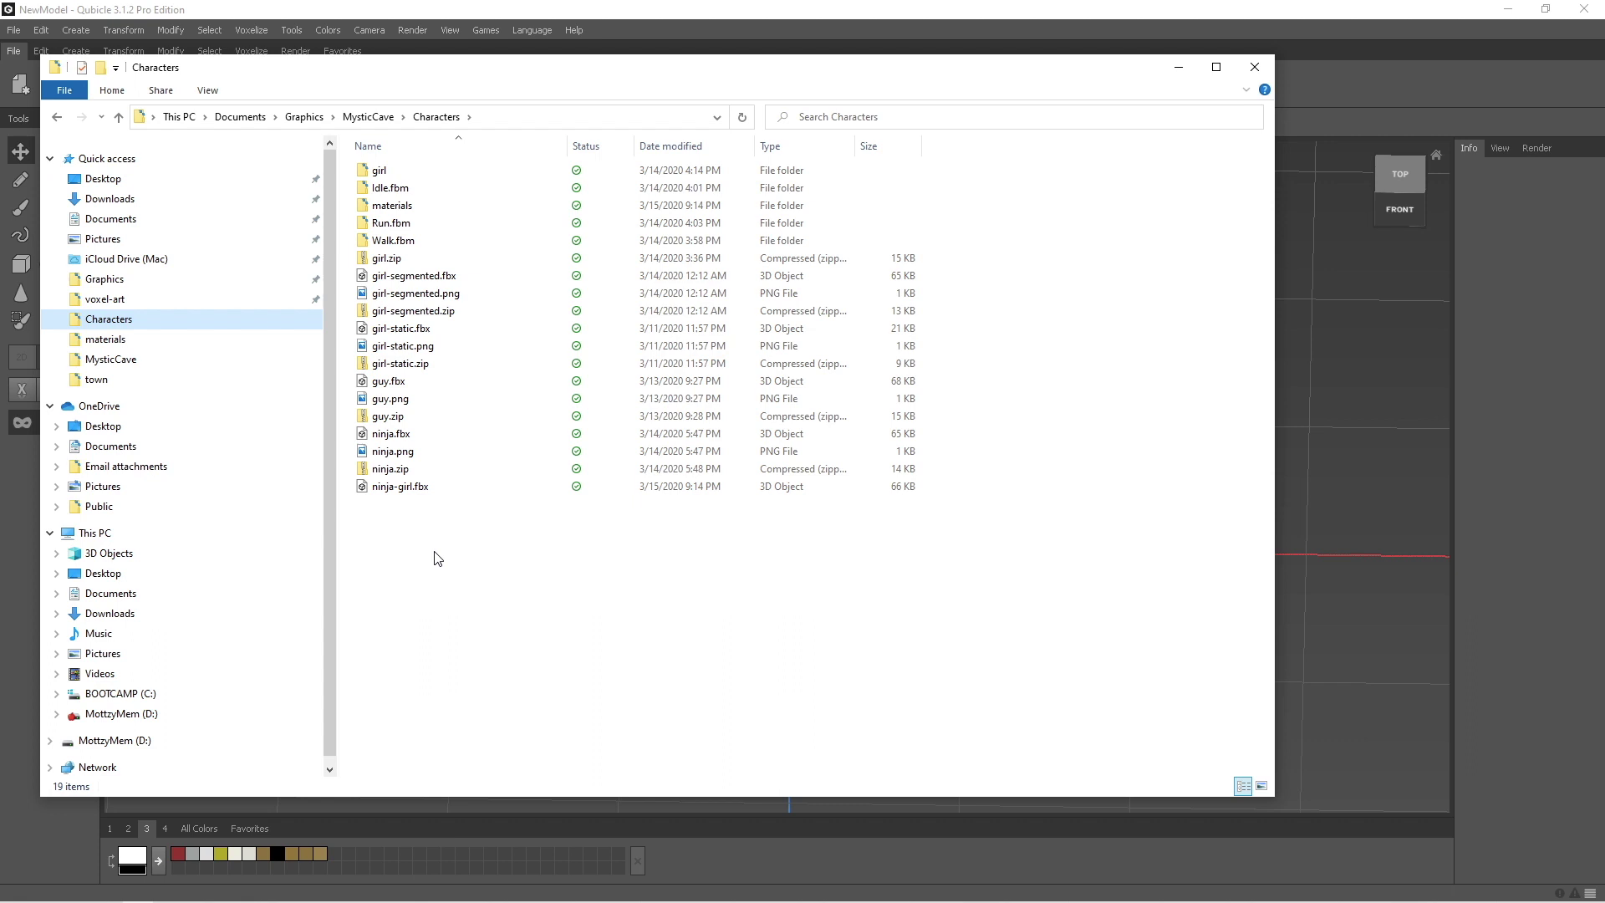
click(386, 468)
- Copy the ninja-girl.png texture from the materials folder into Characters
ctrl+click(389, 468)
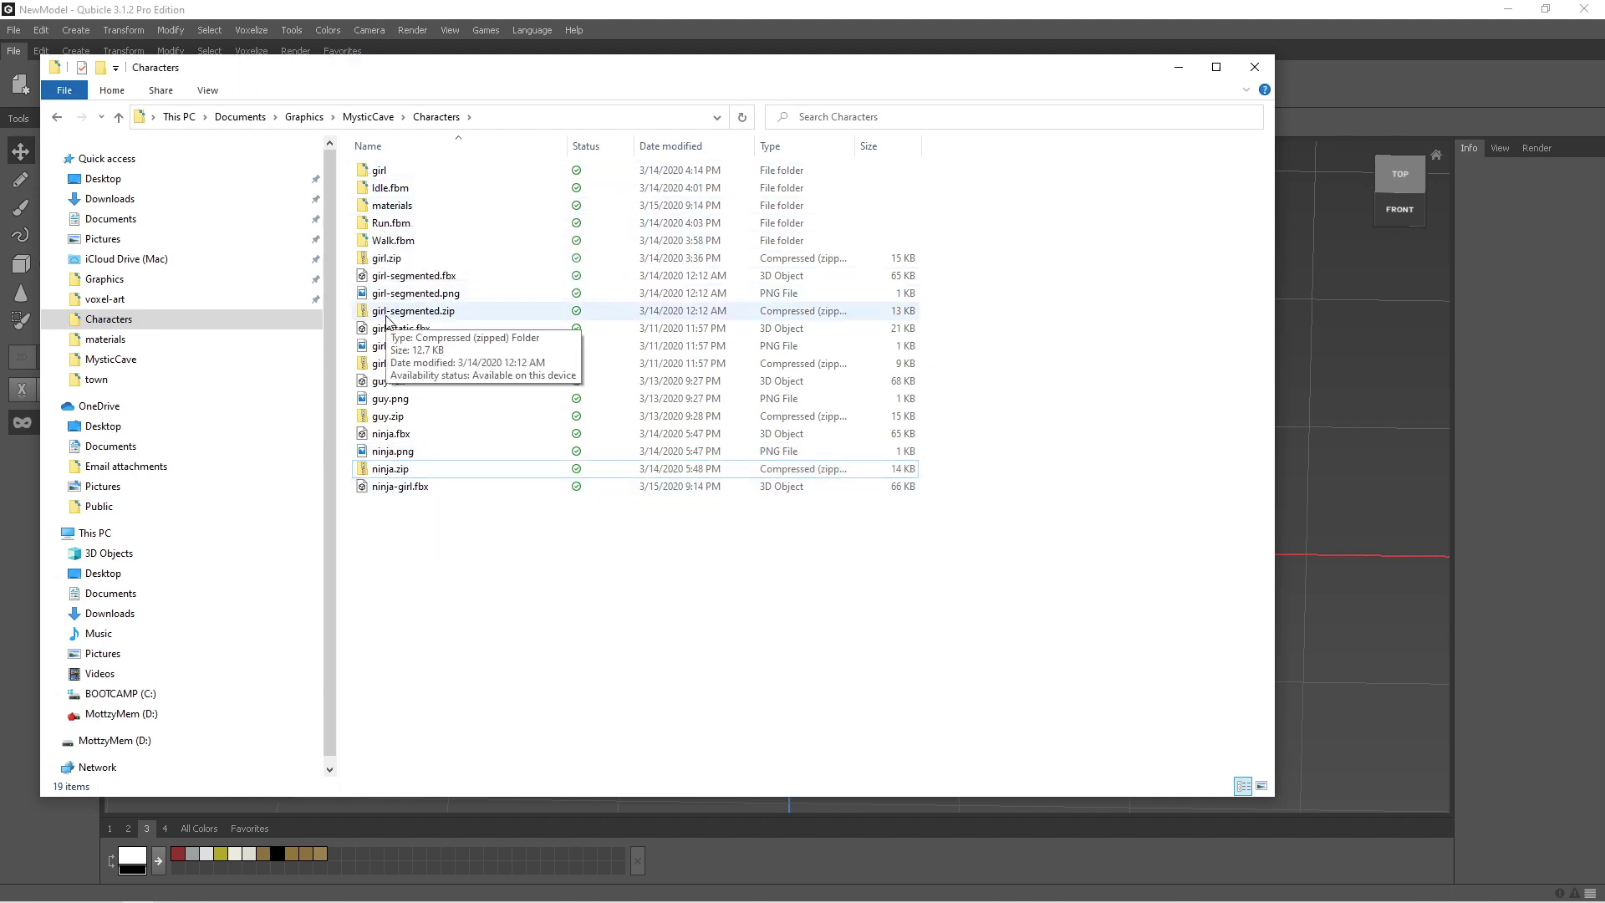
double_click(386, 206)
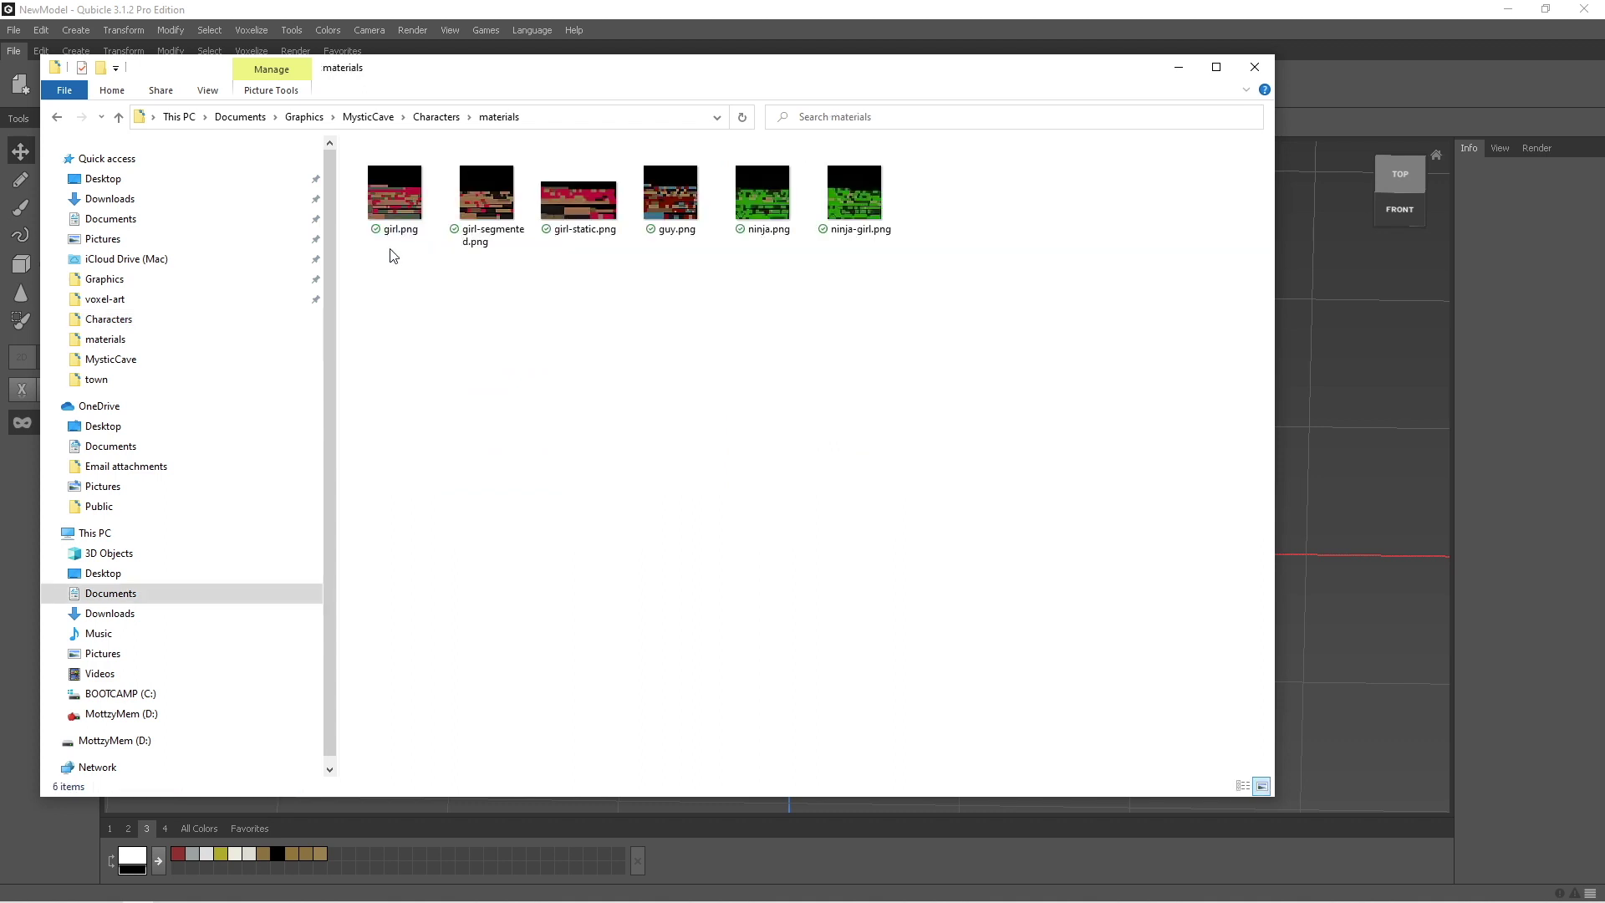
click(867, 208)
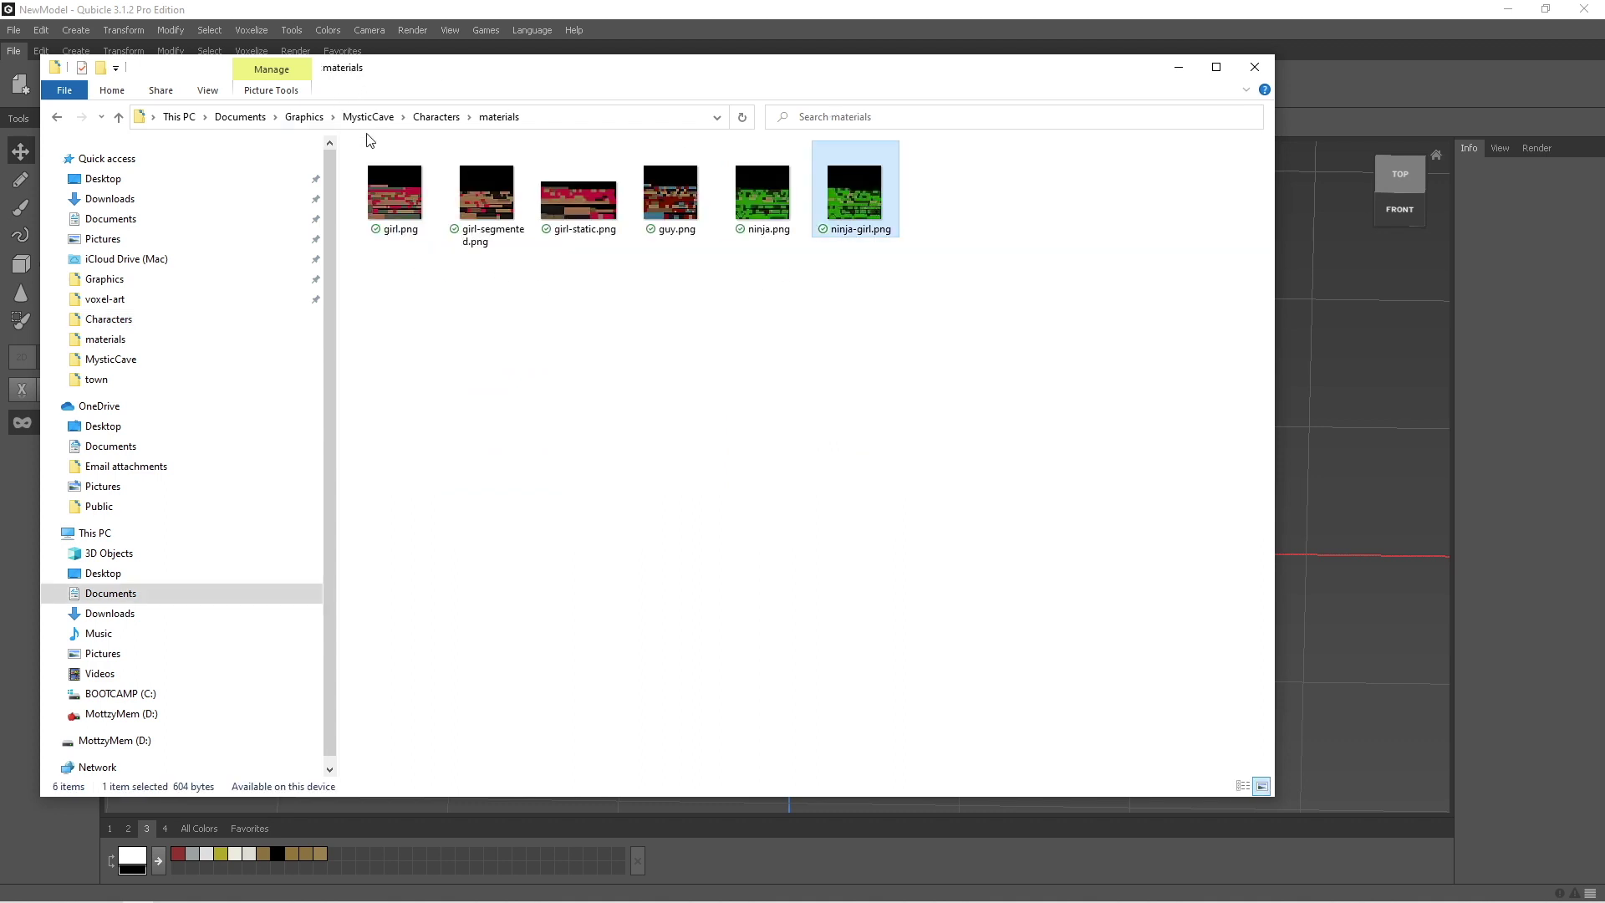
click(437, 117)
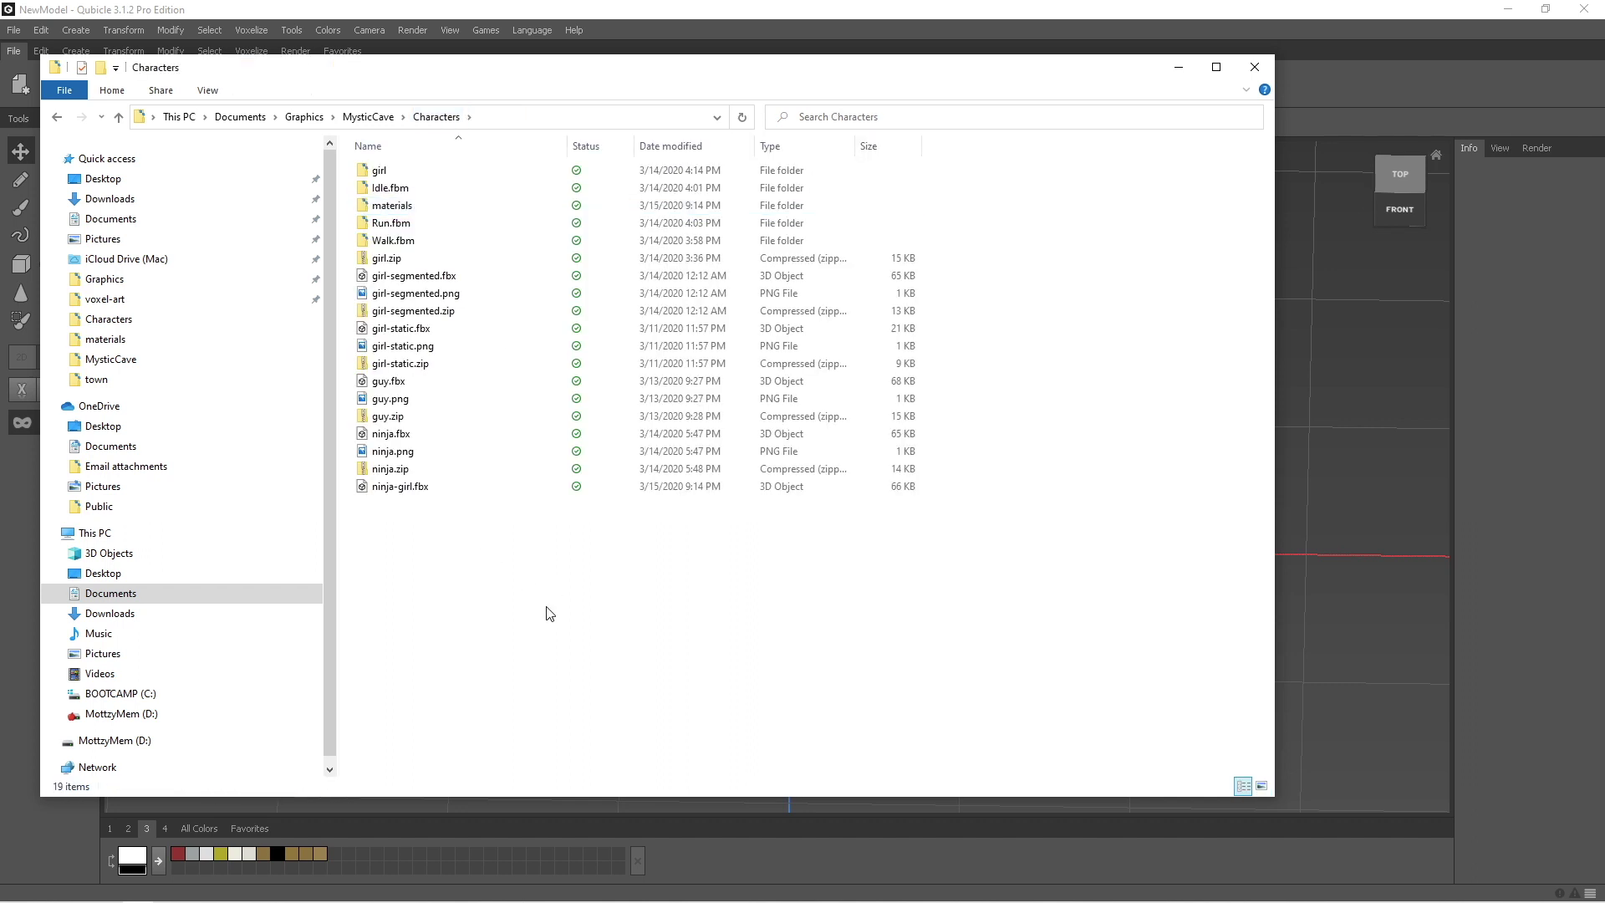
key(ctrl+v)
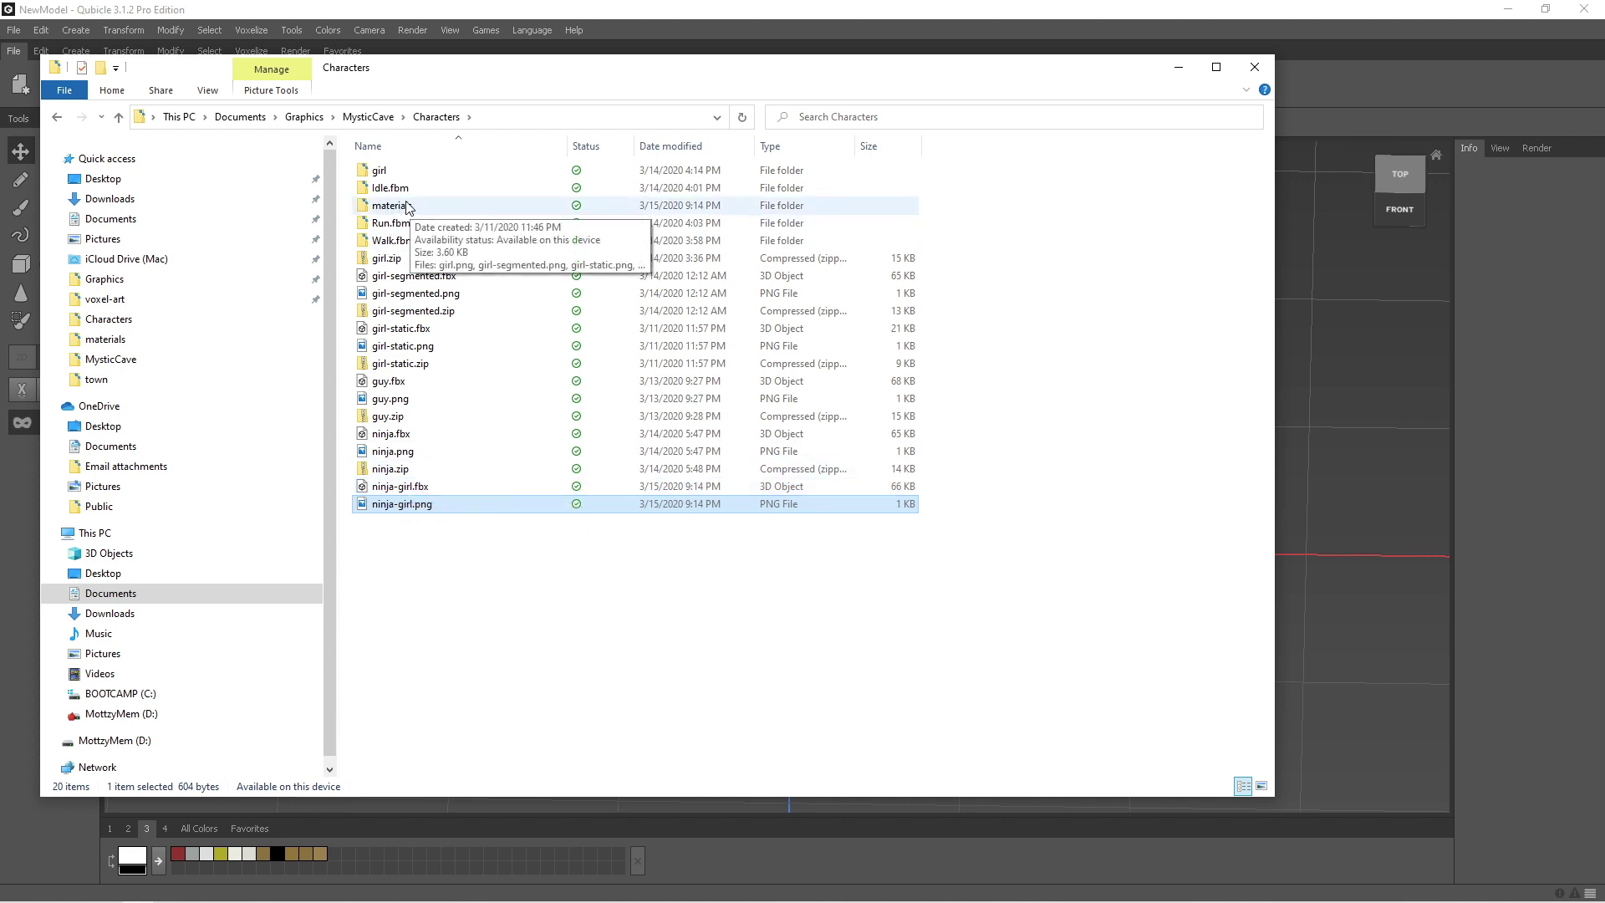
- Compress ninja-girl.fbx and ninja-girl.png together into ninja-girl.zip
click(420, 578)
click(404, 489)
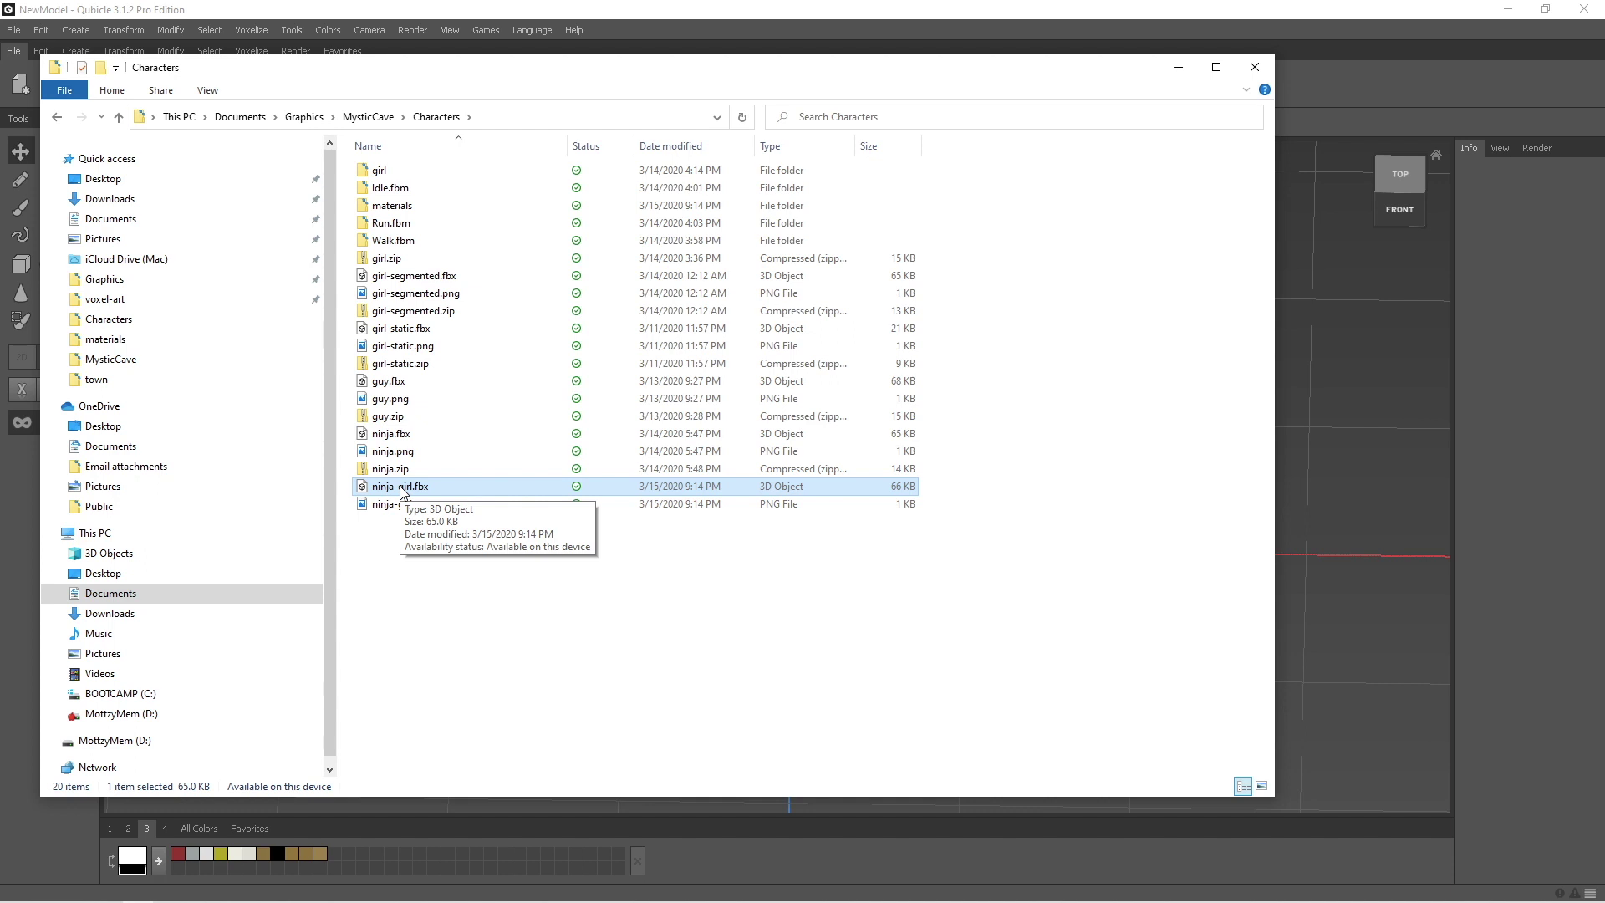
shift+click(421, 502)
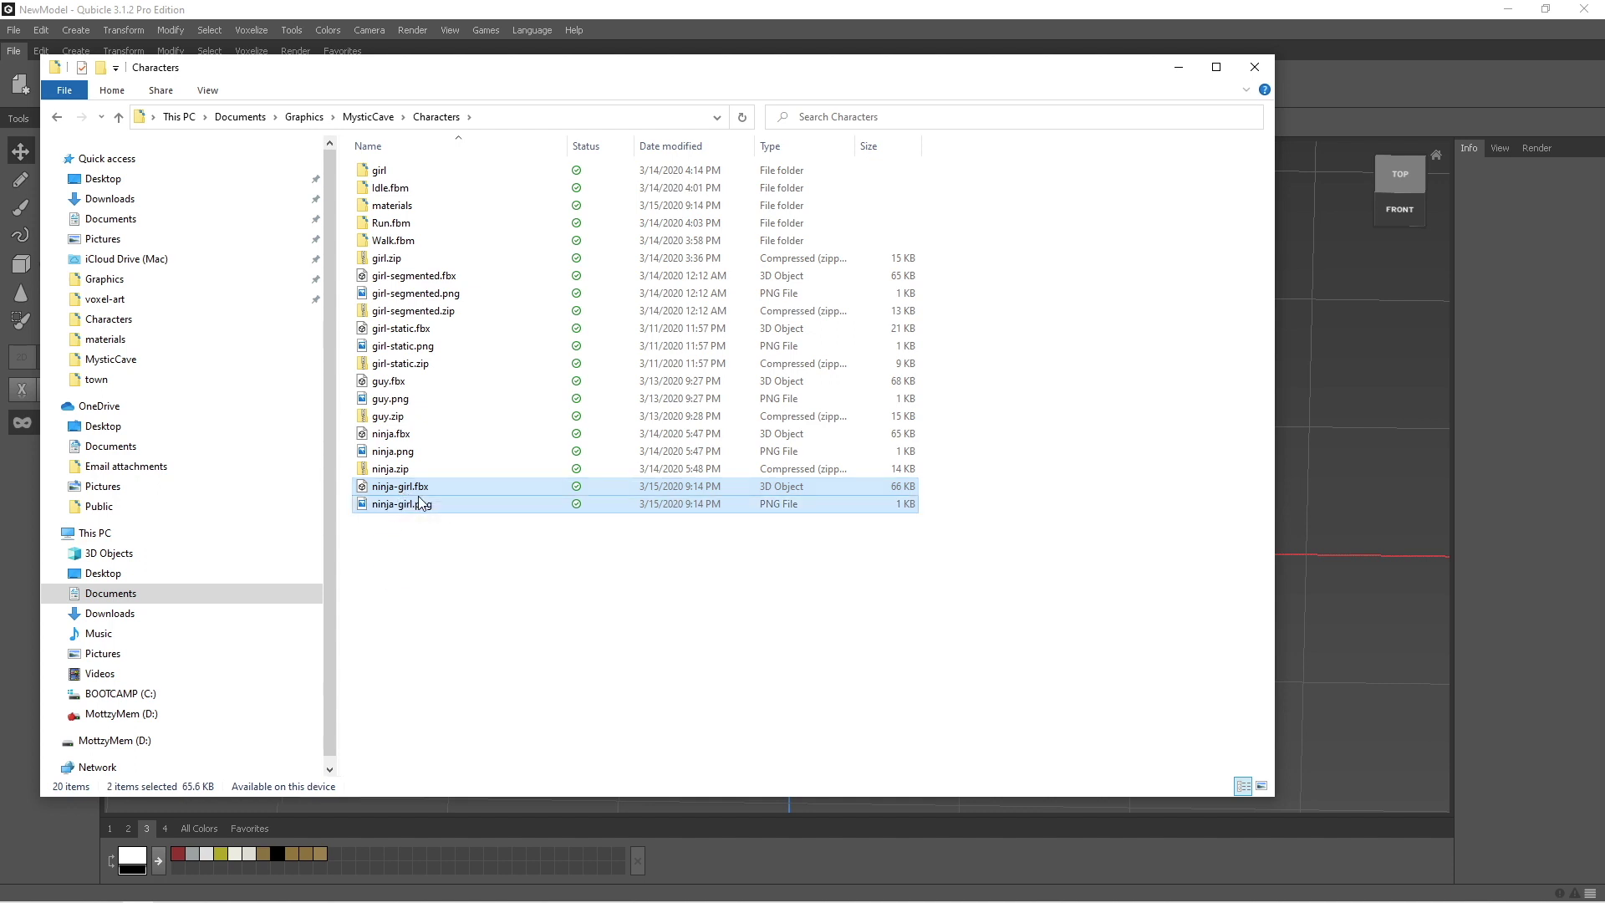
right_click(421, 503)
mouse_move(494, 352)
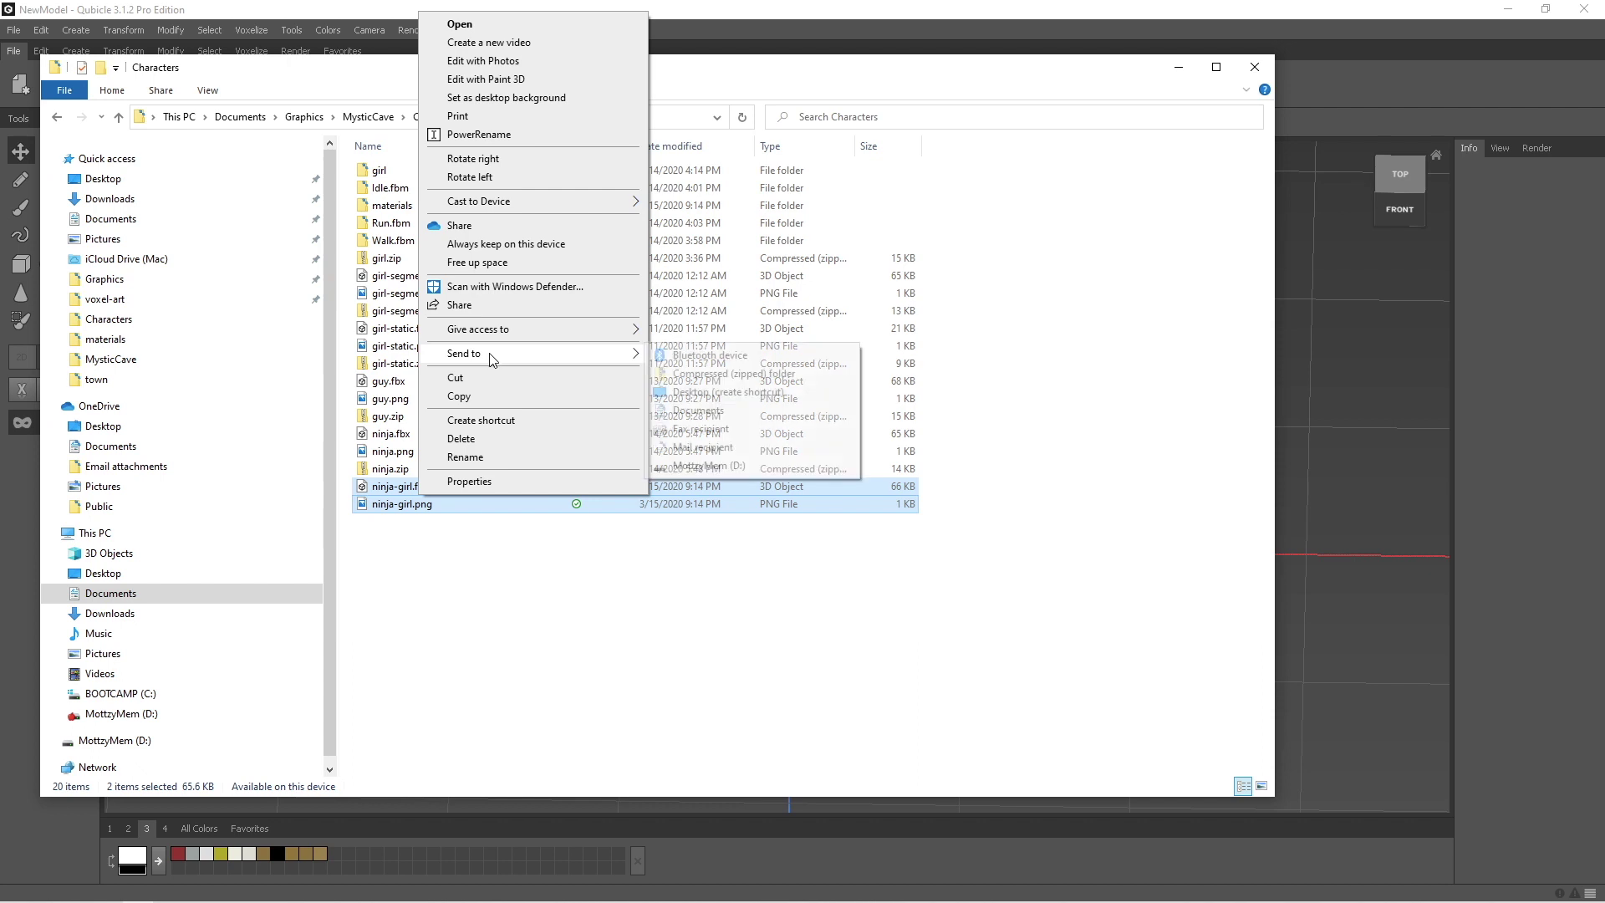
click(691, 372)
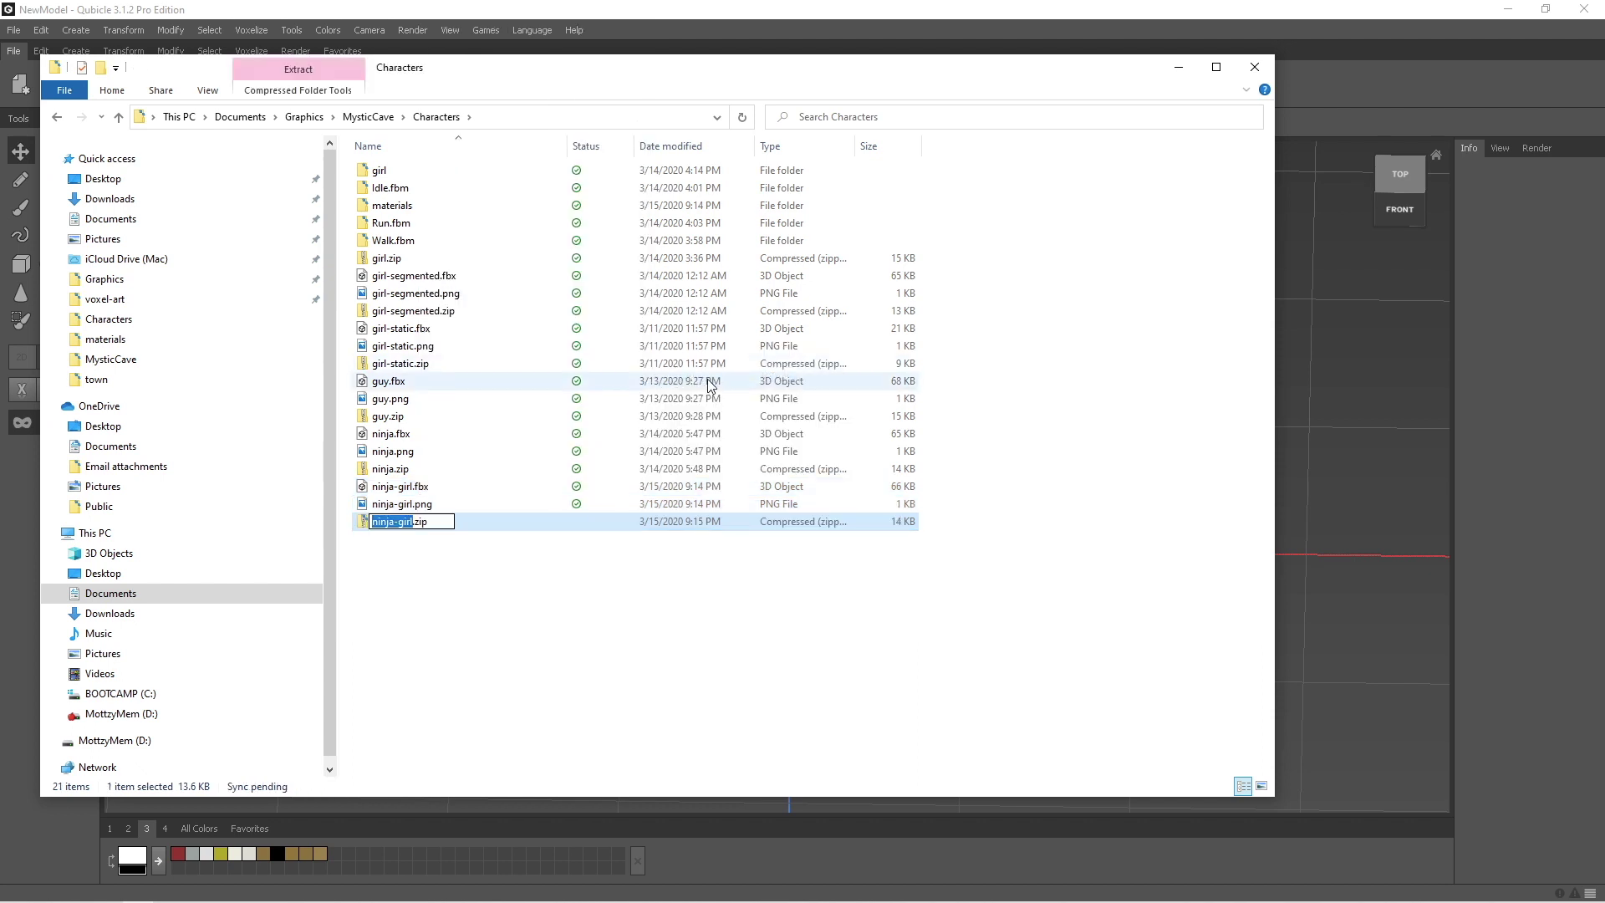
click(569, 634)
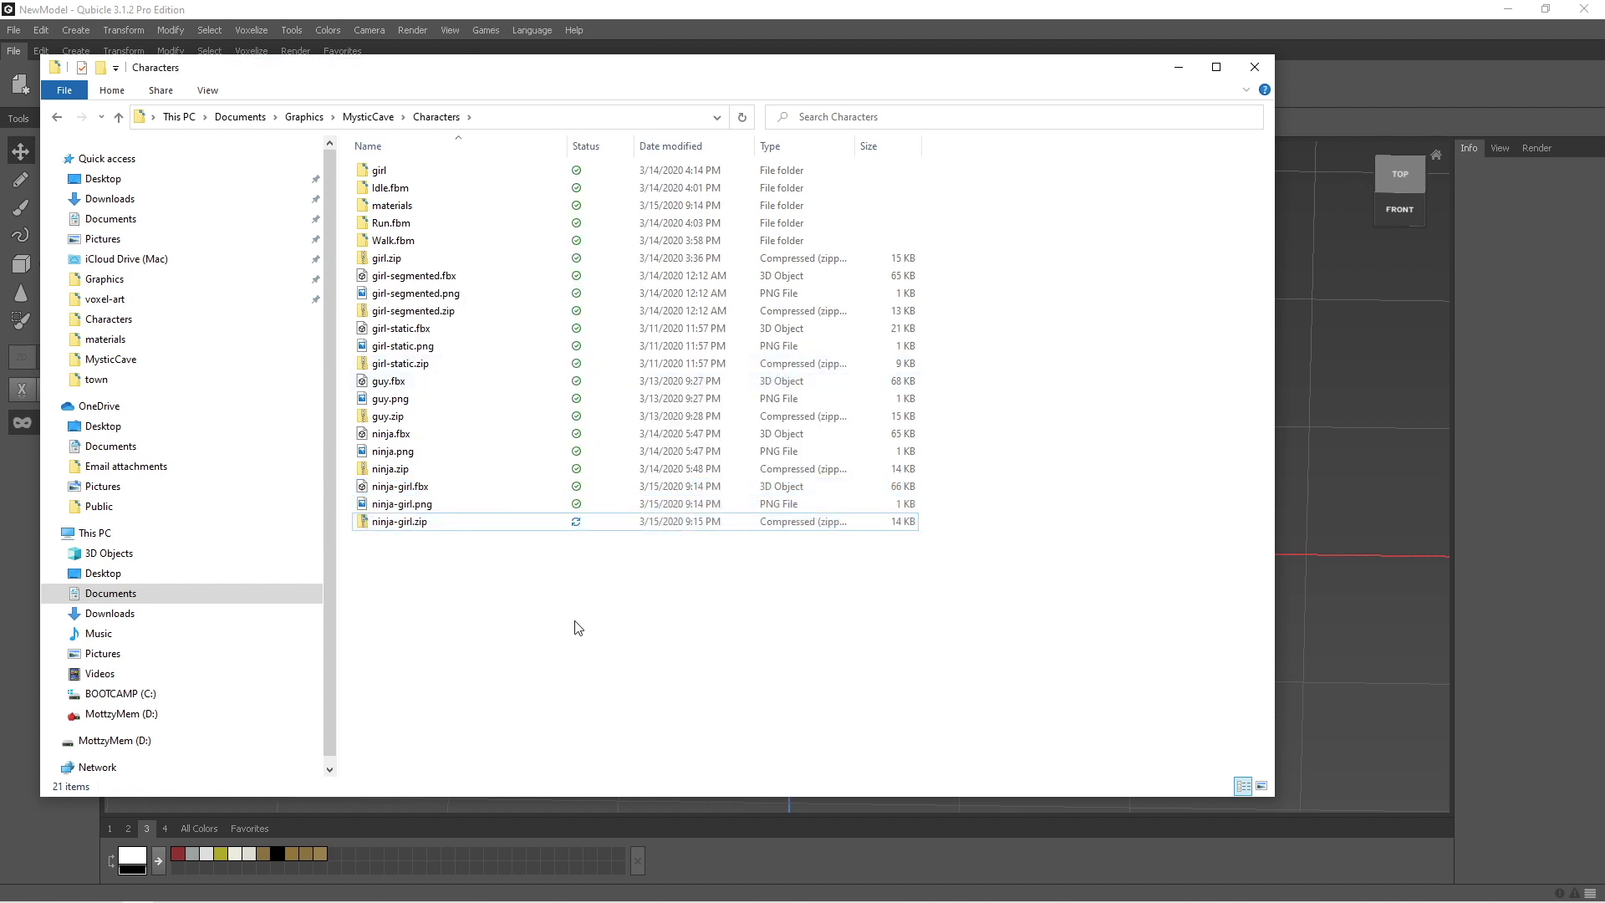
mouse_move(251, 893)
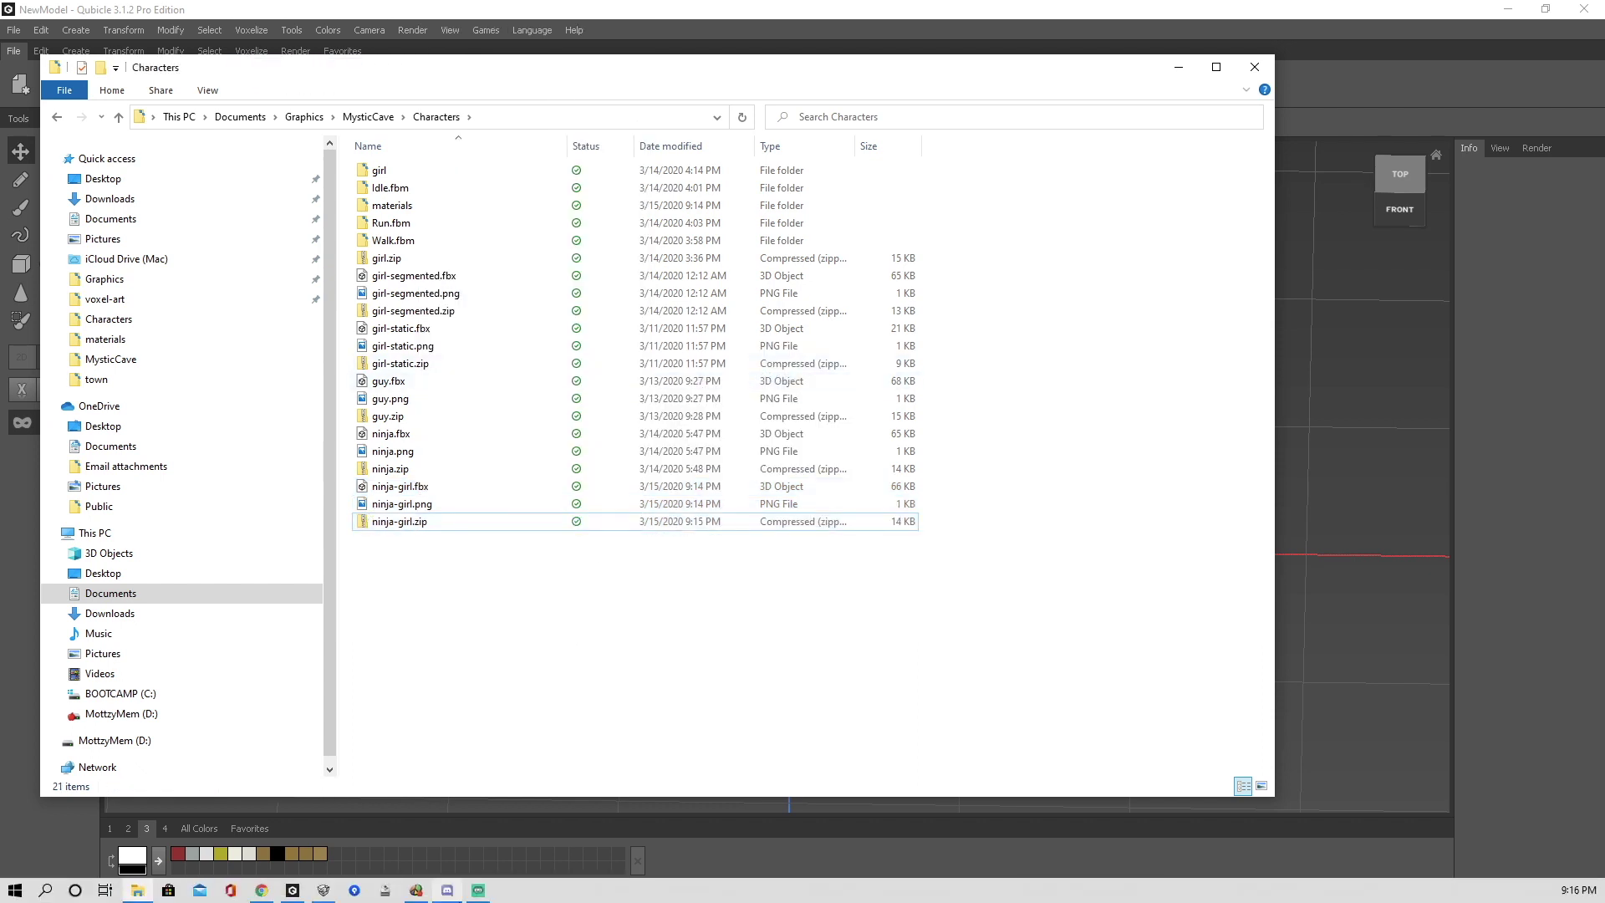
click(254, 891)
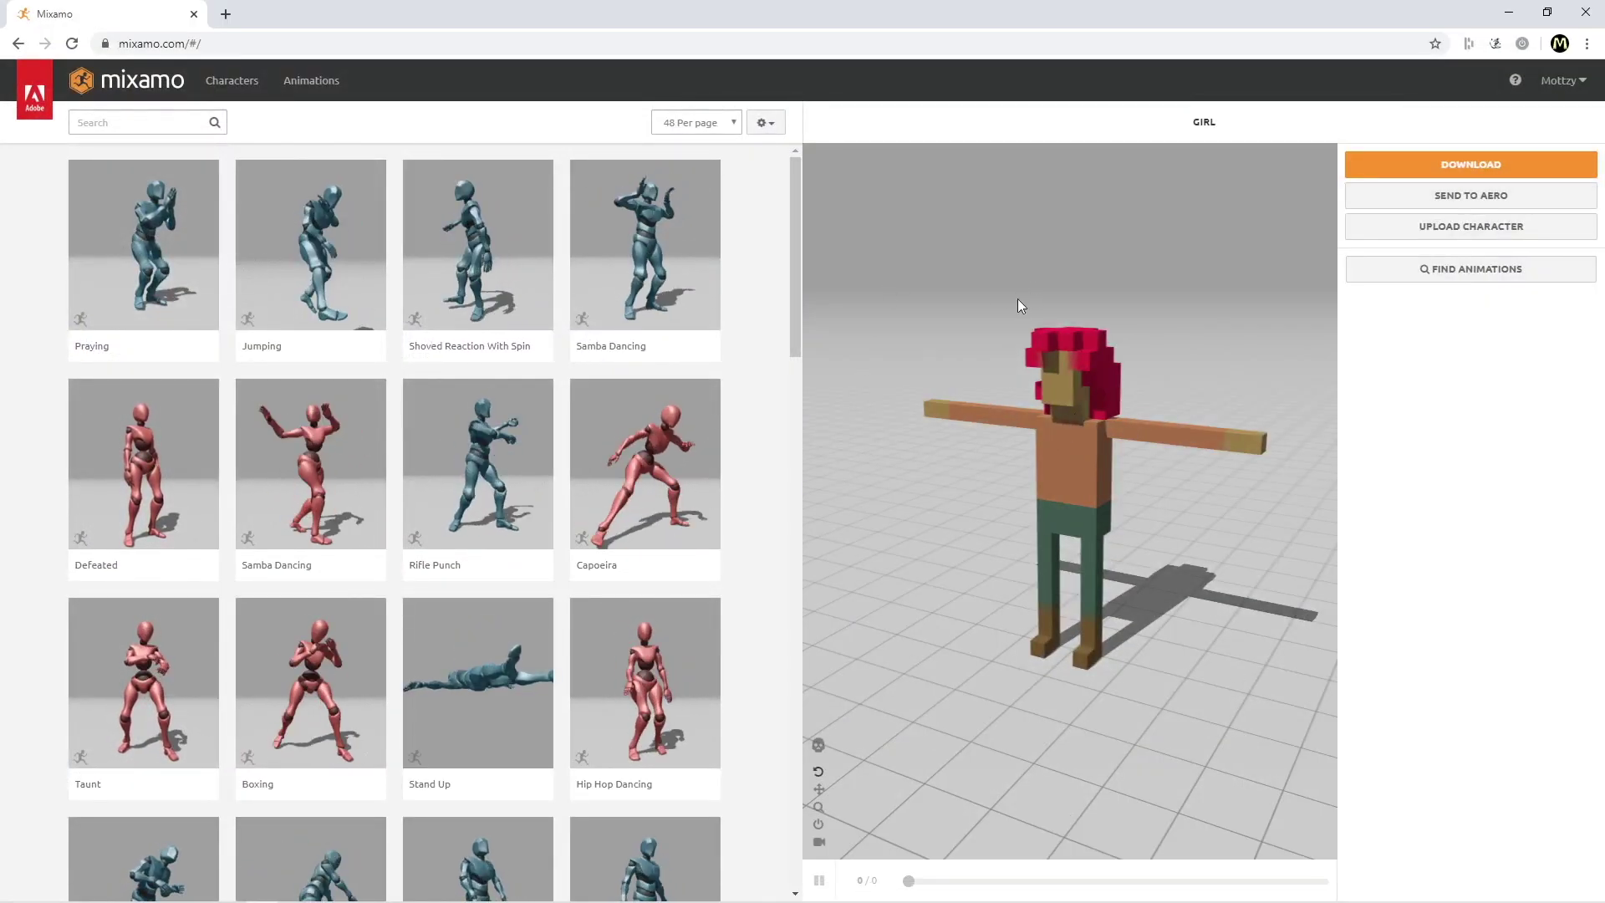
- Upload ninja-girl.zip from the Characters folder as a new Mixamo character
click(1451, 226)
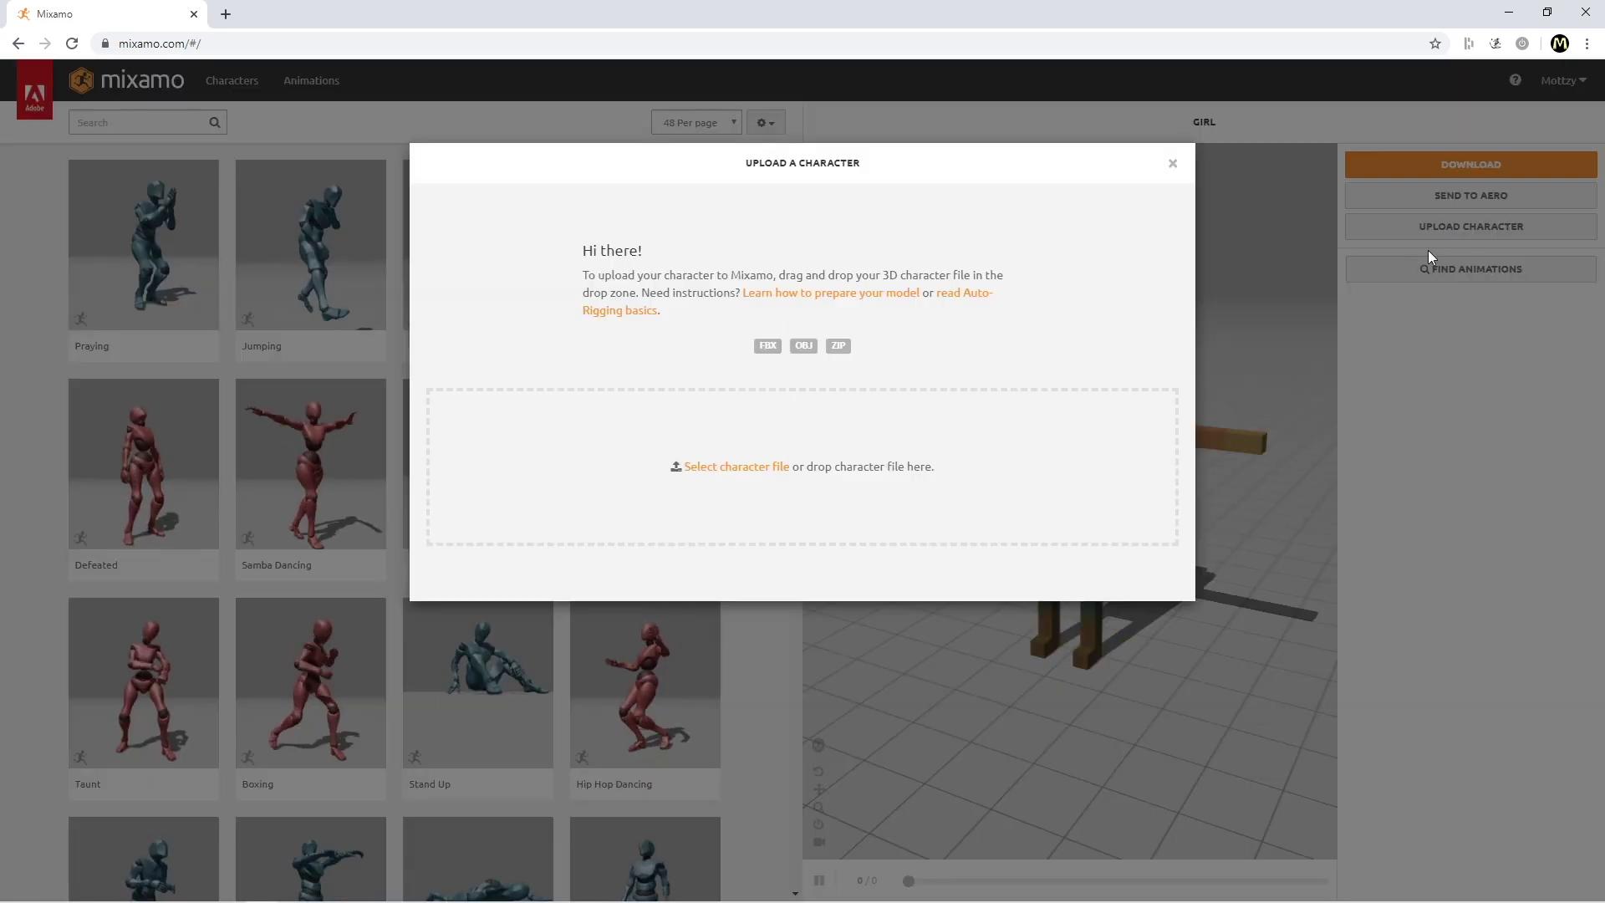
click(712, 483)
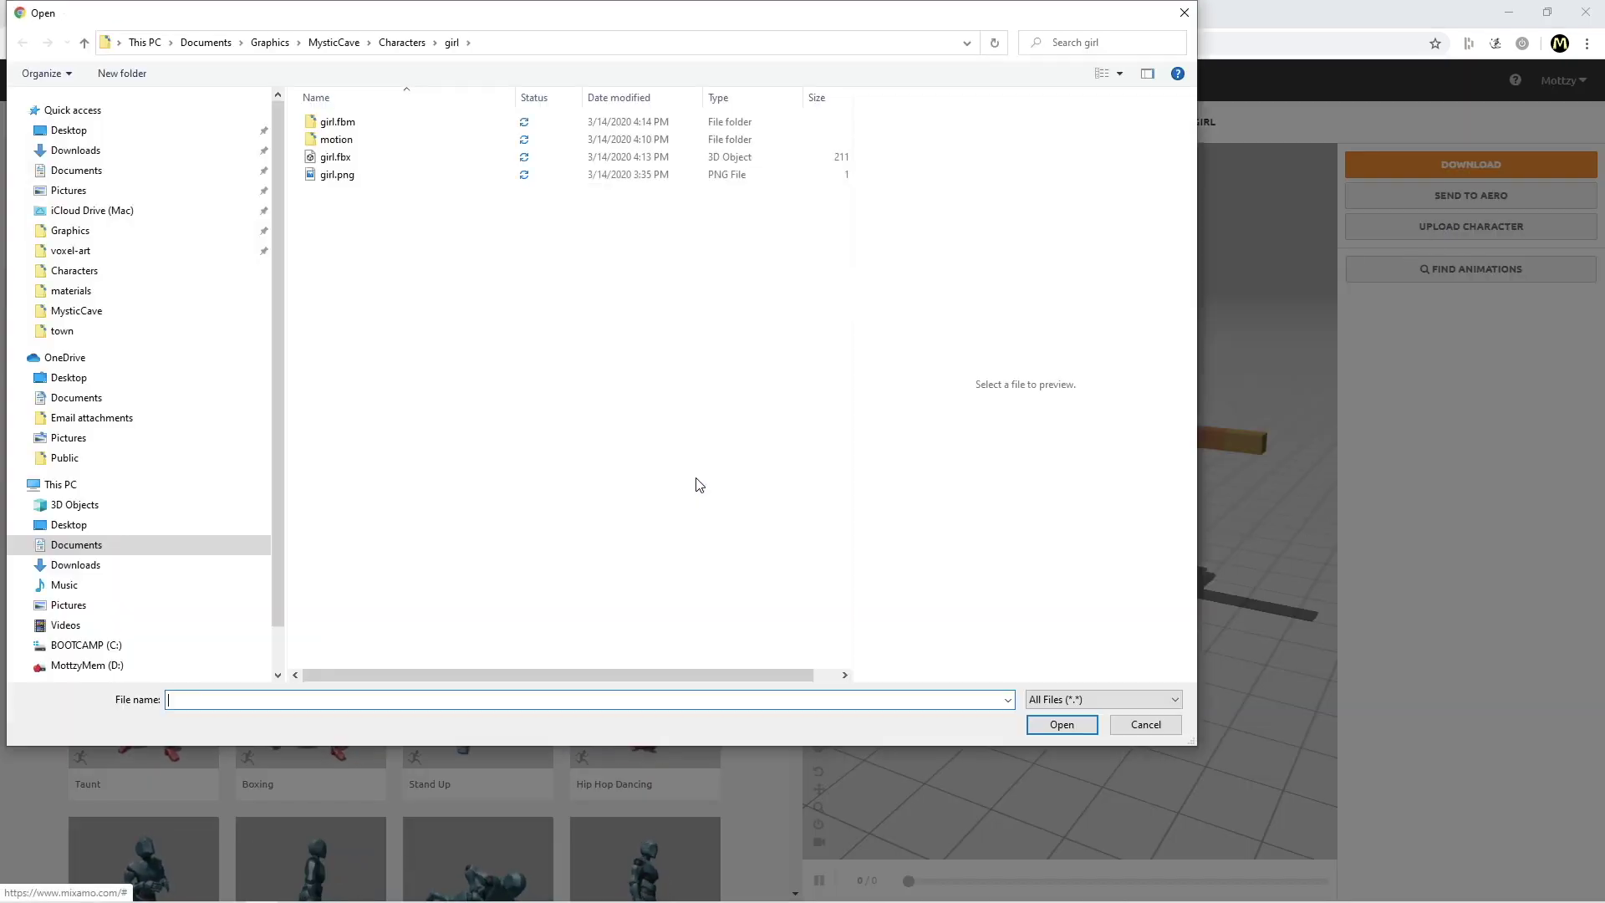
click(73, 270)
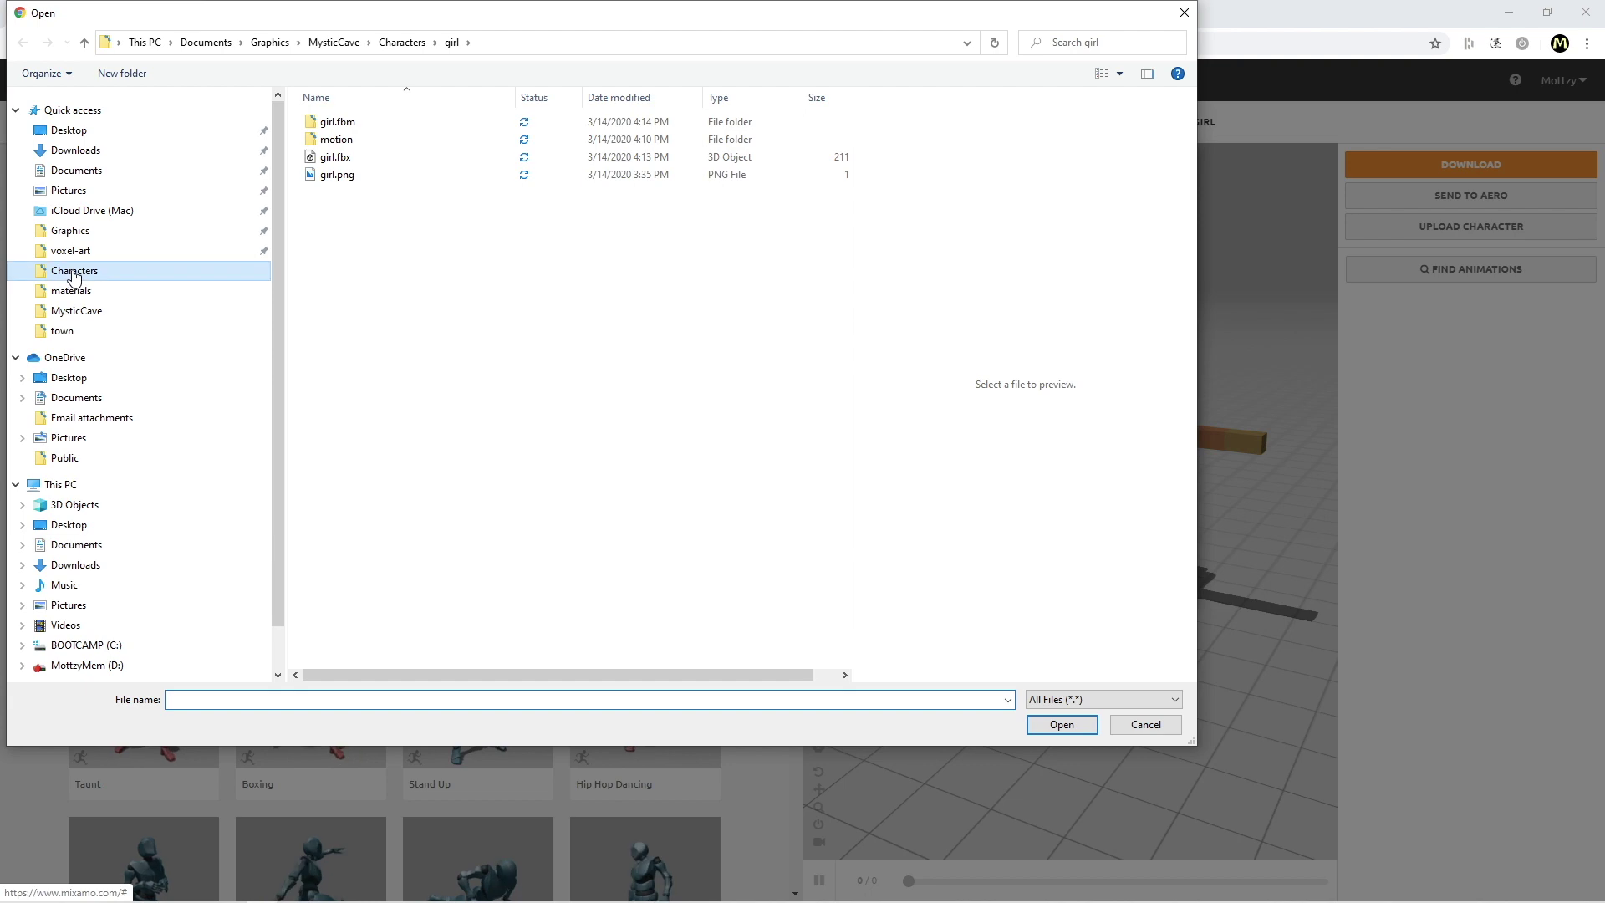
click(341, 473)
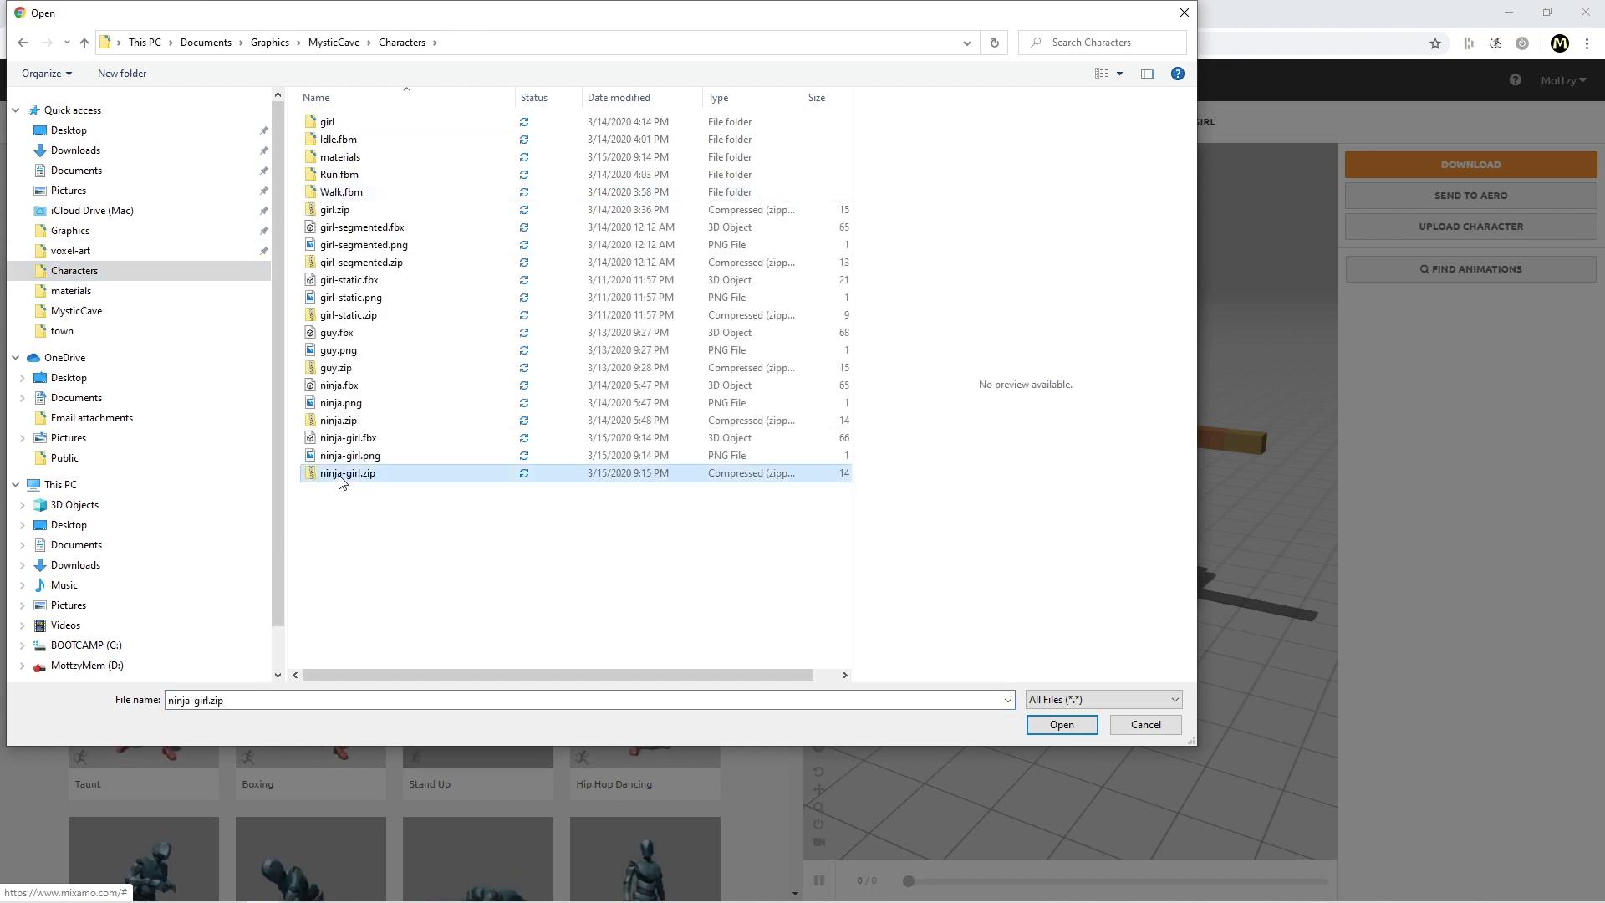
click(1060, 725)
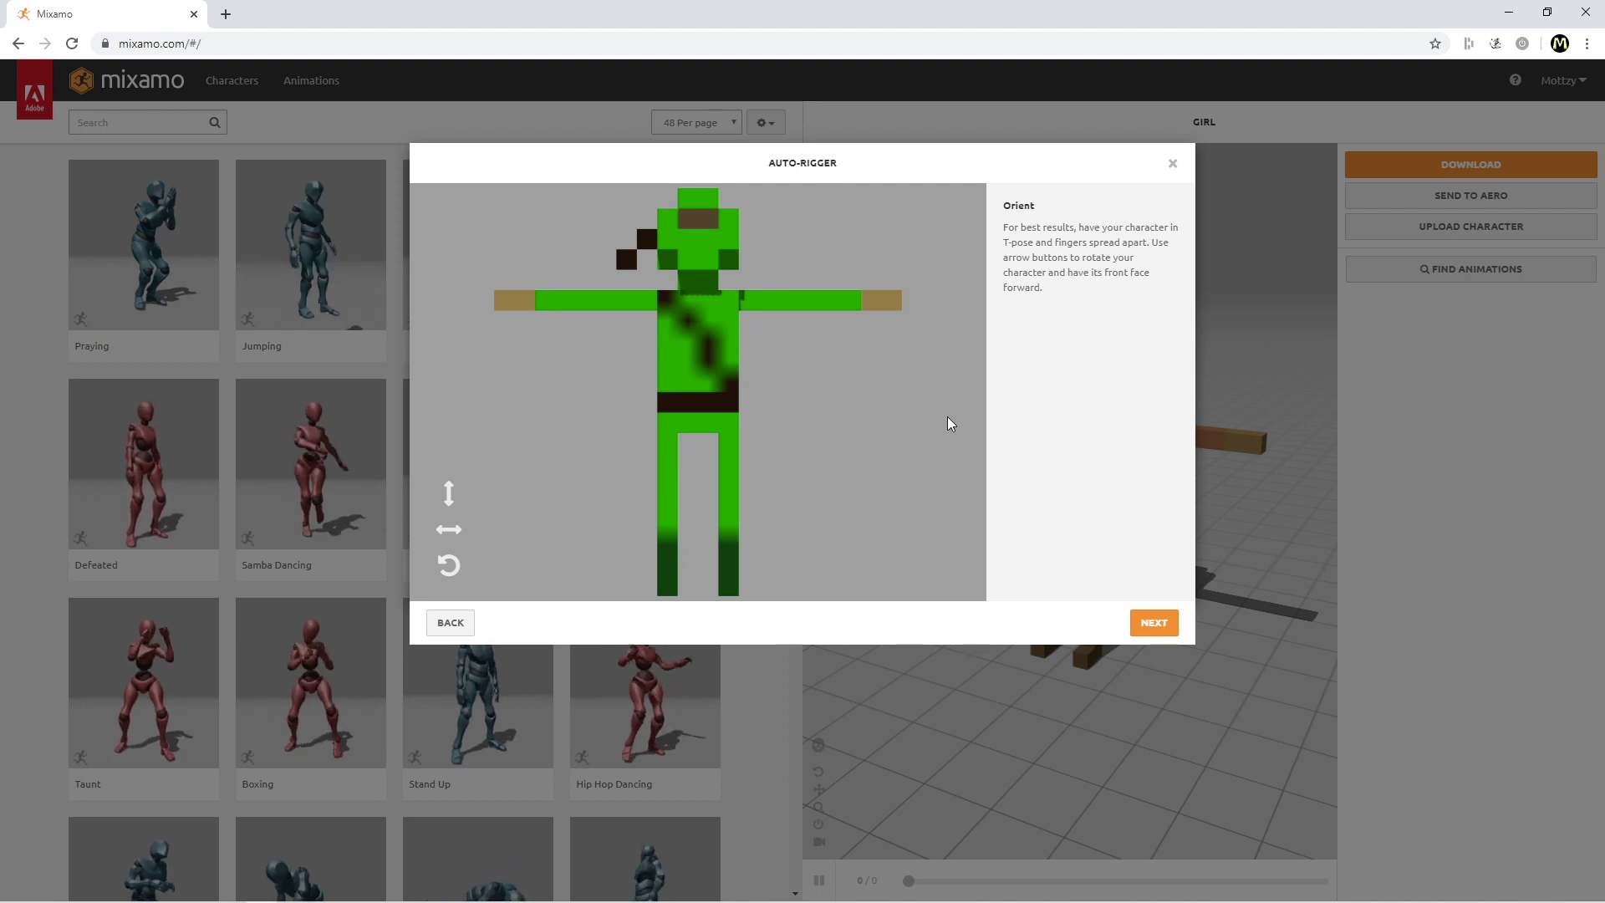
click(1165, 632)
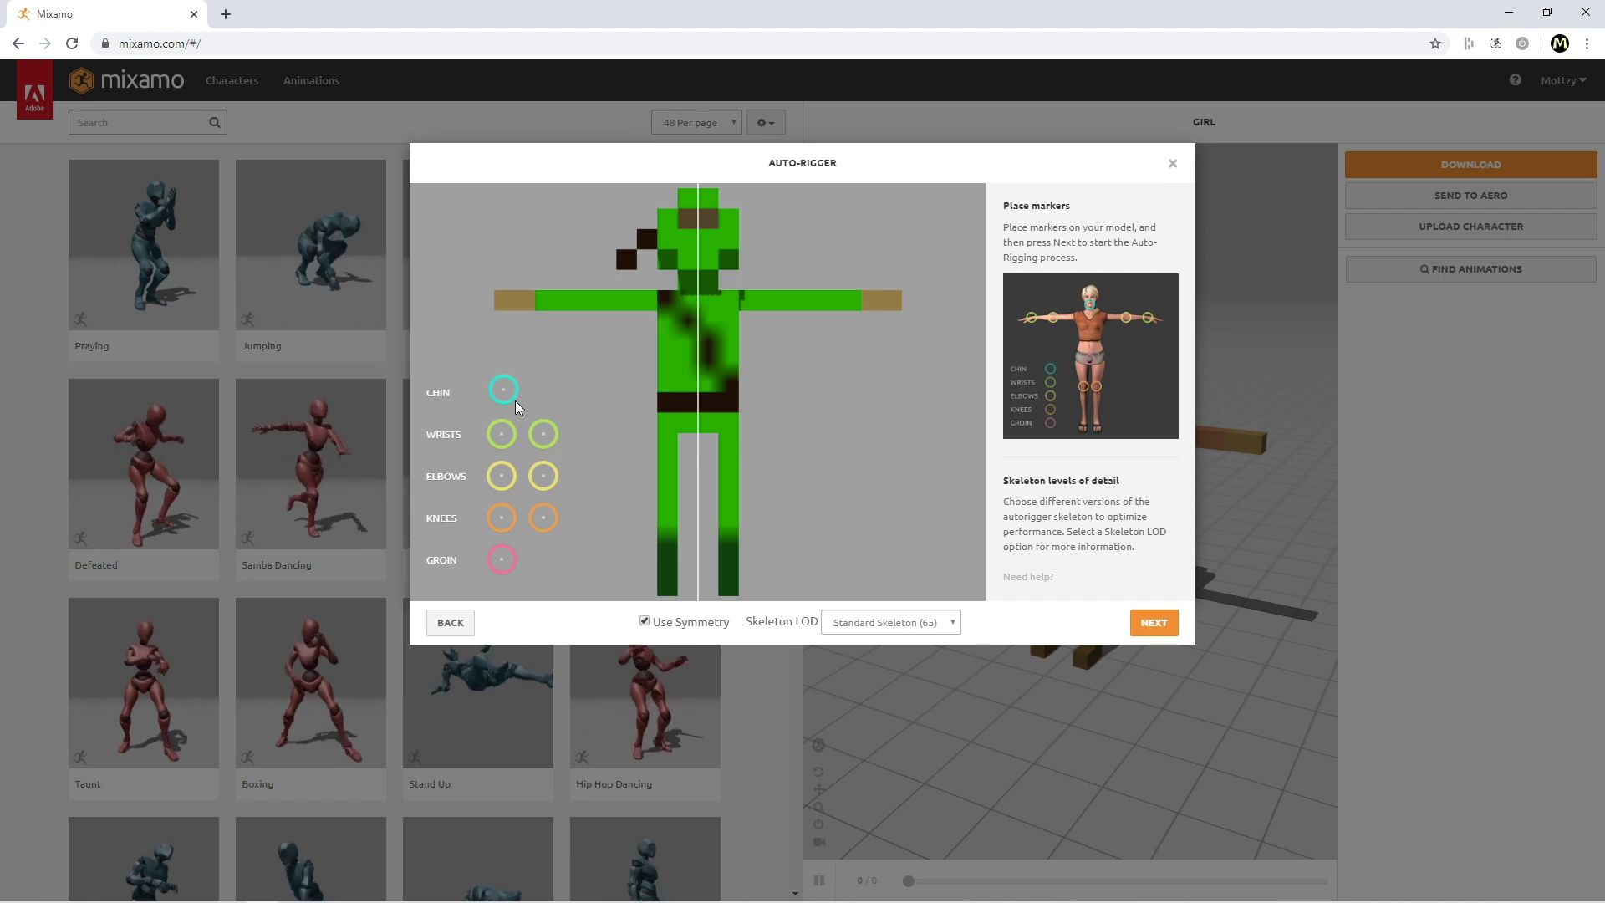
- Drag the chin, wrist, elbow, knee and groin markers onto the voxel girl's joints
mouse_move(503, 392)
mouse_down()
mouse_move(555, 383)
mouse_move(699, 268)
mouse_up()
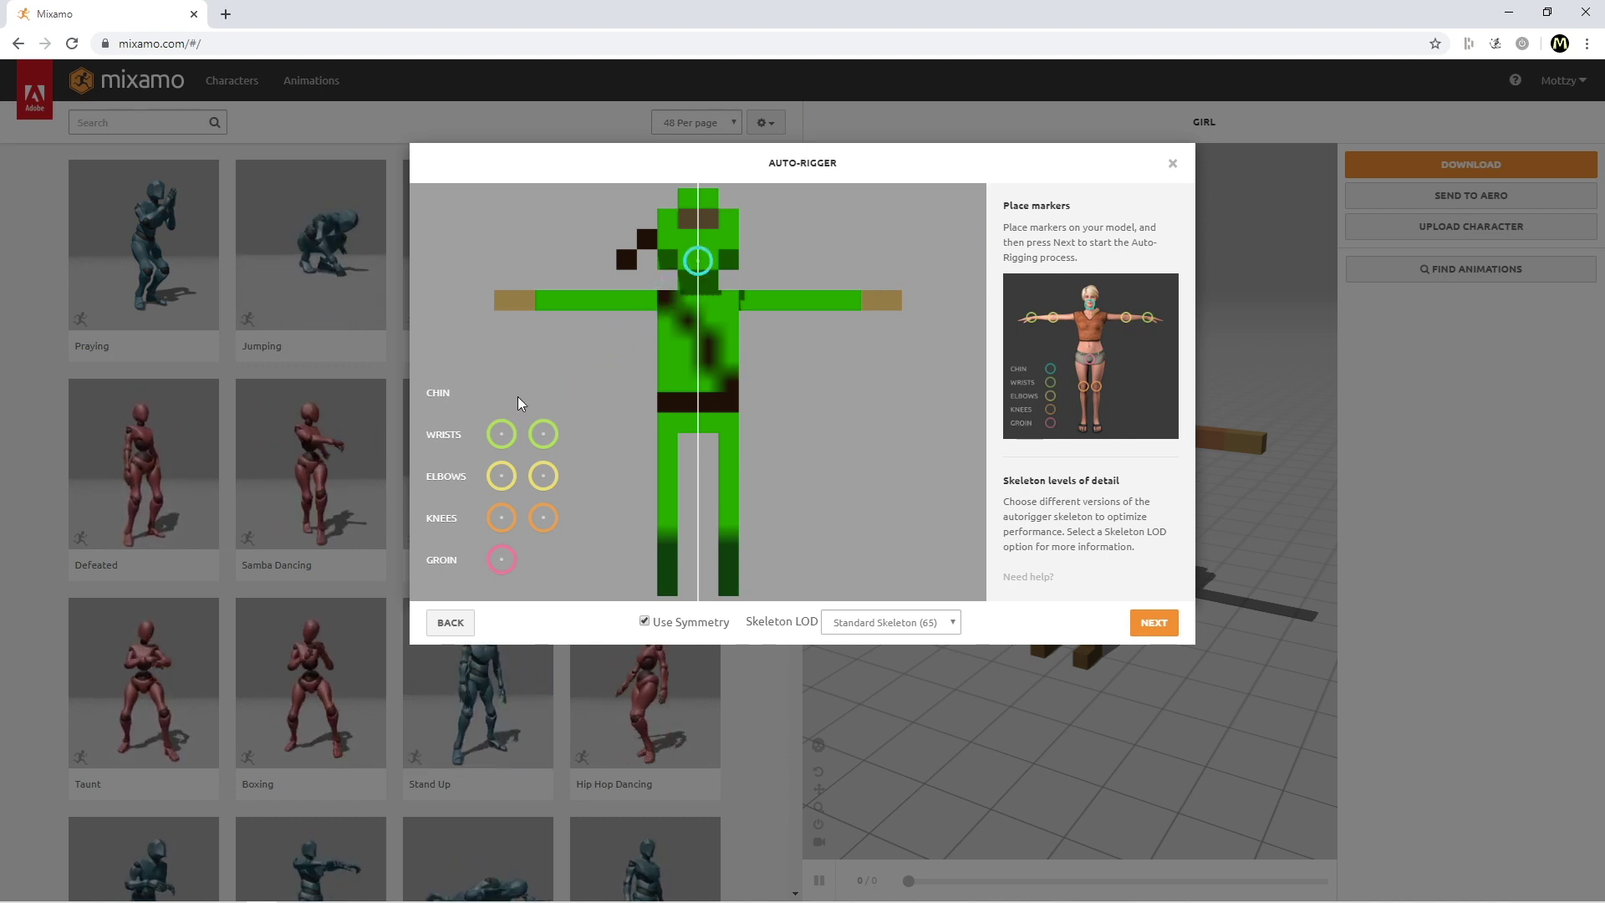
drag(504, 436, 537, 309)
drag(498, 483, 596, 308)
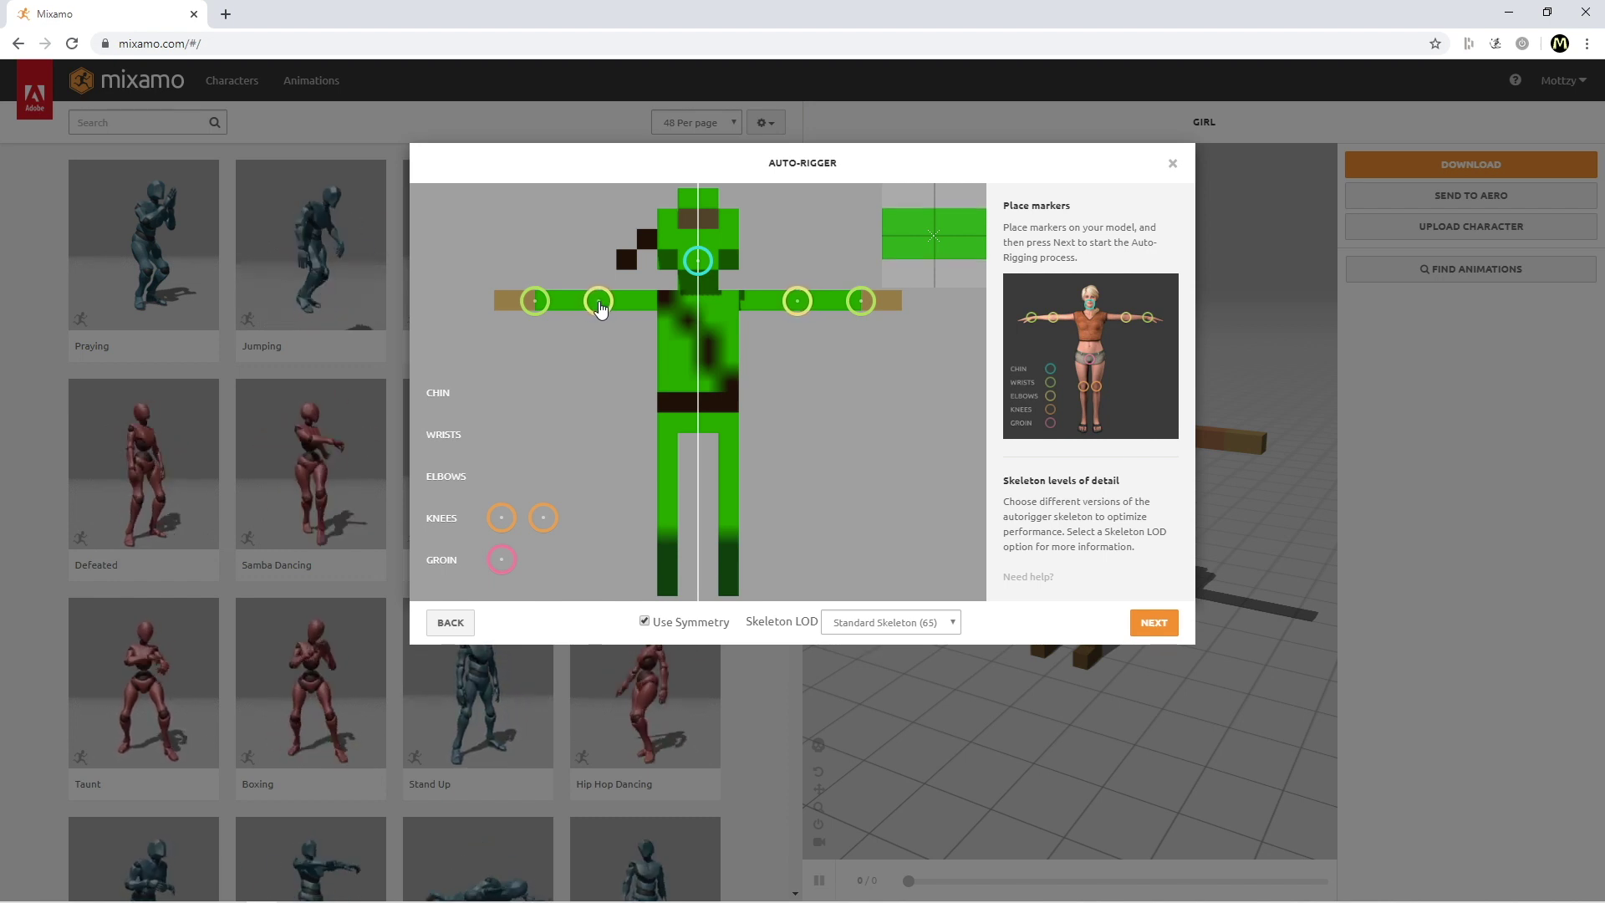
drag(600, 309, 597, 308)
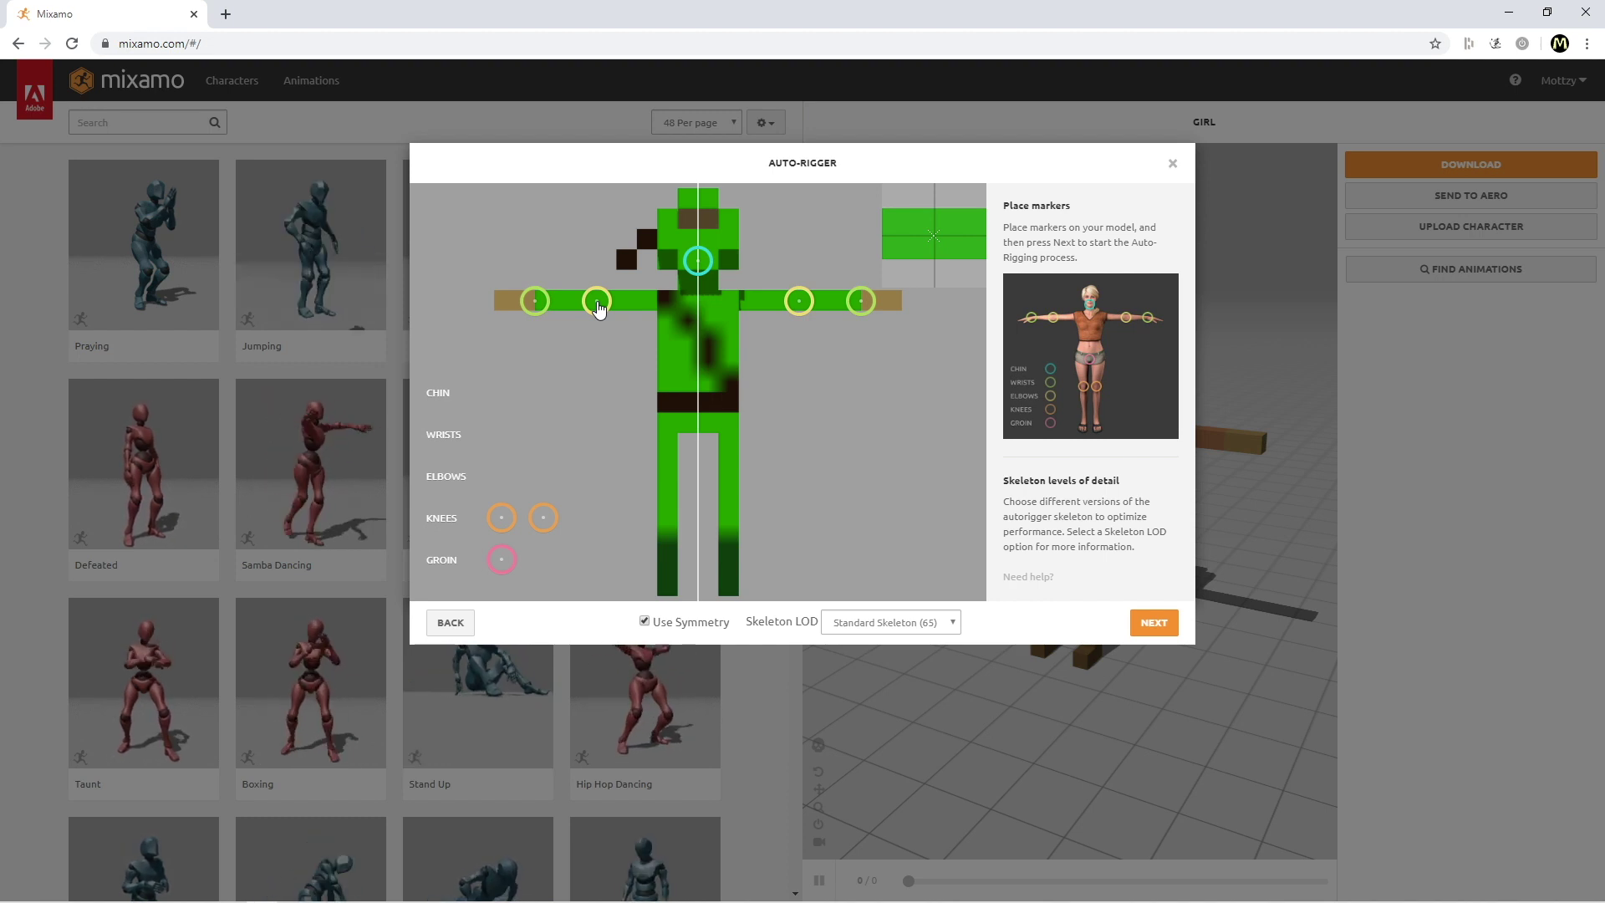
drag(598, 309, 597, 308)
drag(516, 526, 555, 510)
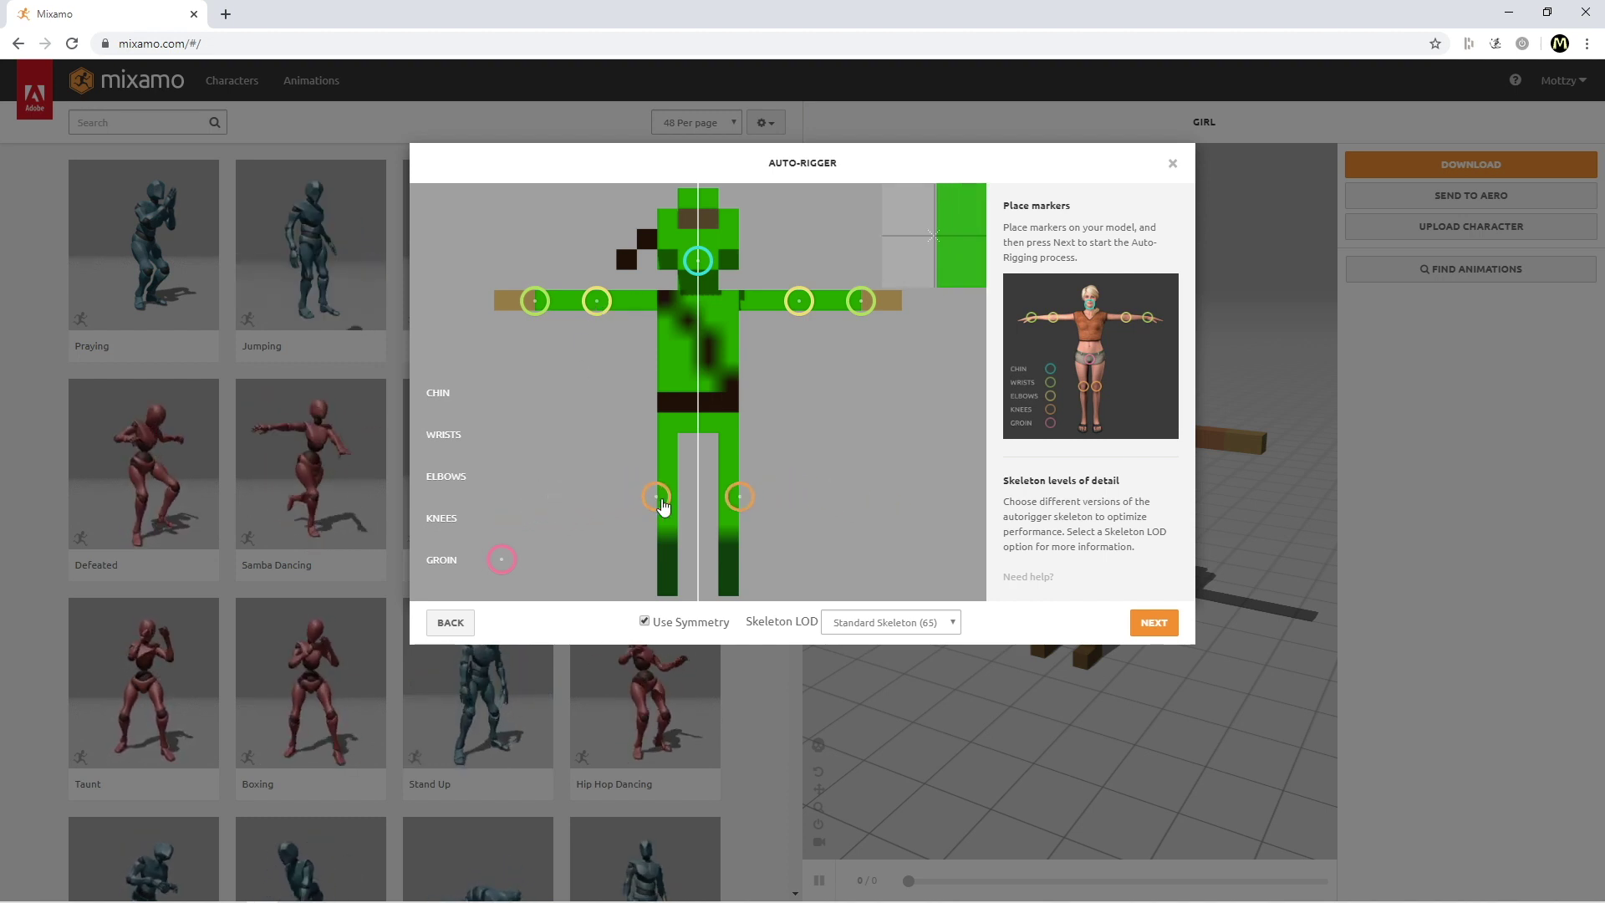
drag(656, 497, 667, 495)
drag(500, 560, 702, 424)
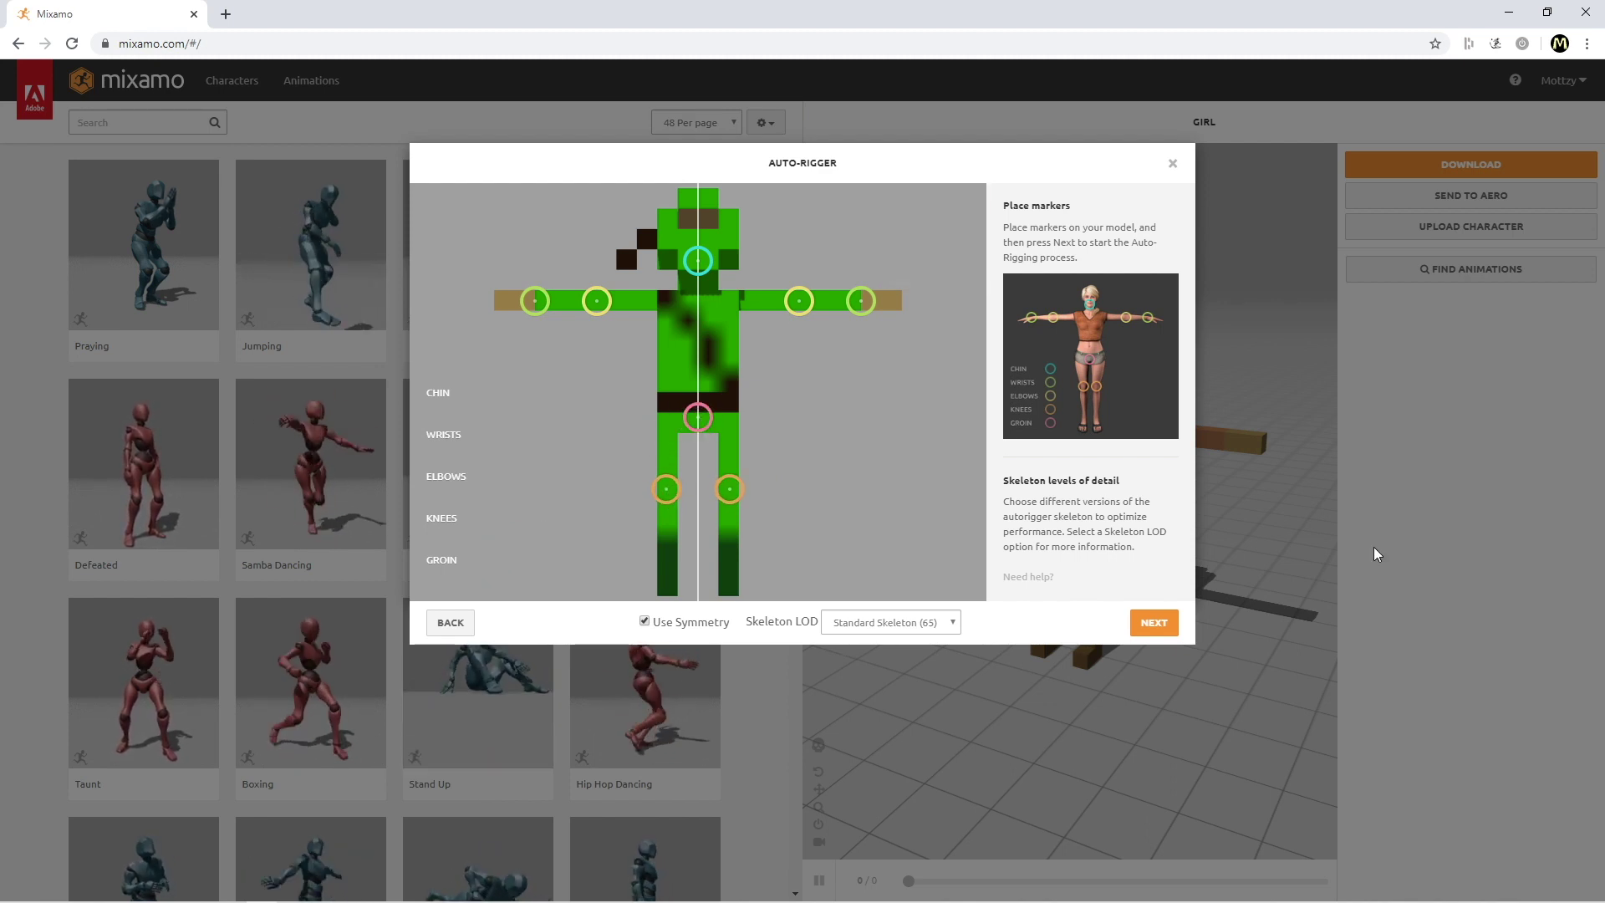
- Auto-rig using the No Fingers (25) skeleton LOD and accept the rigged model
click(933, 622)
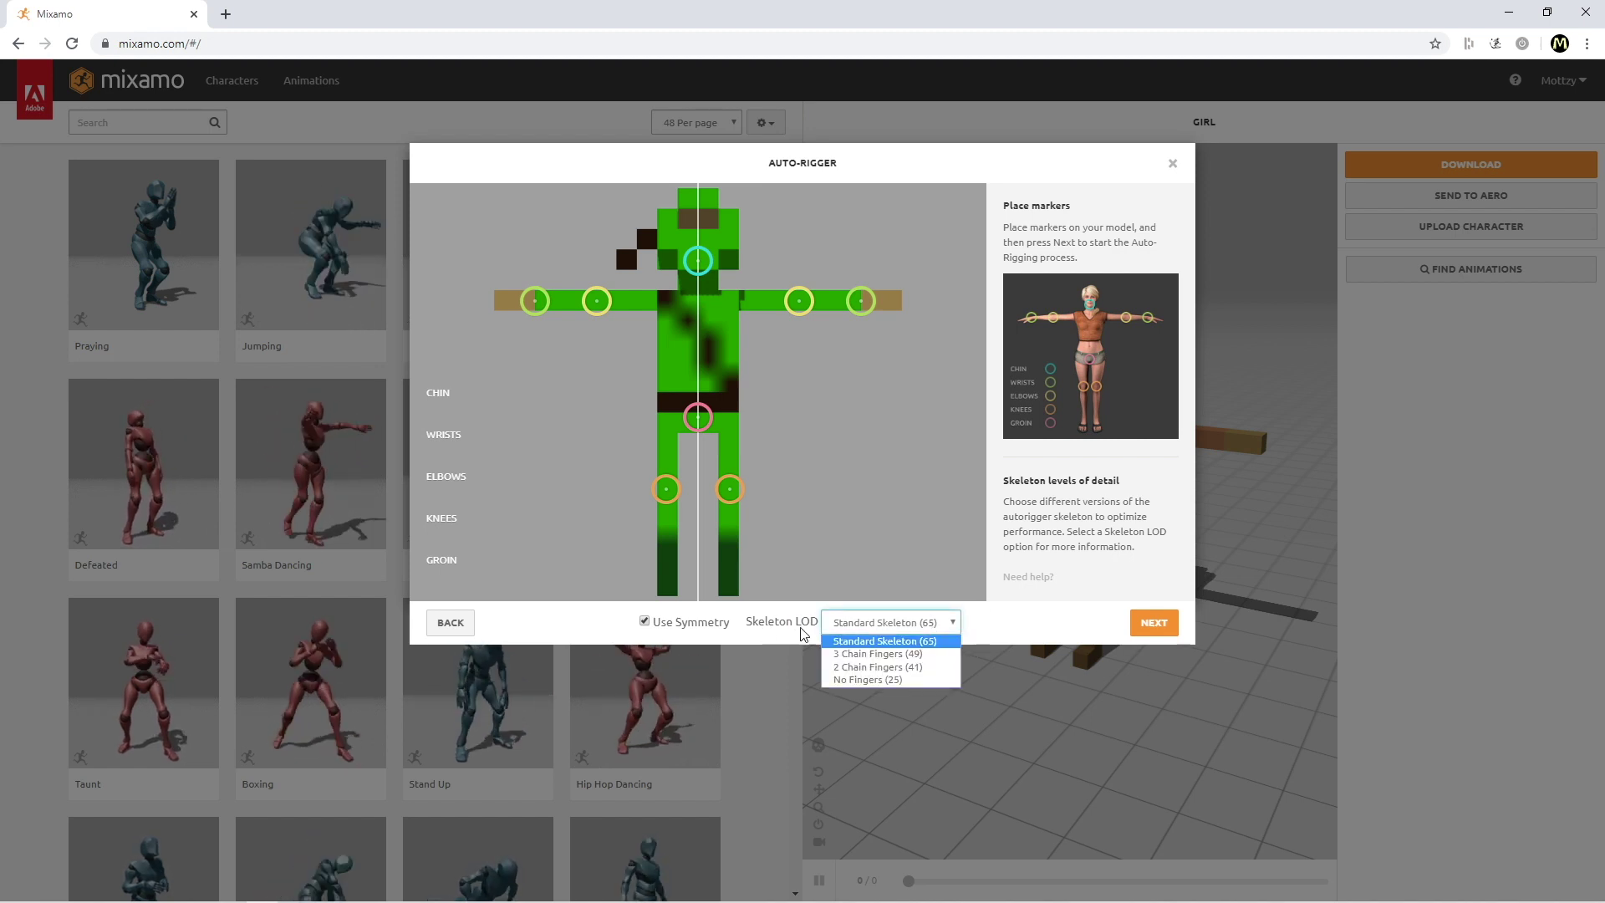
click(885, 680)
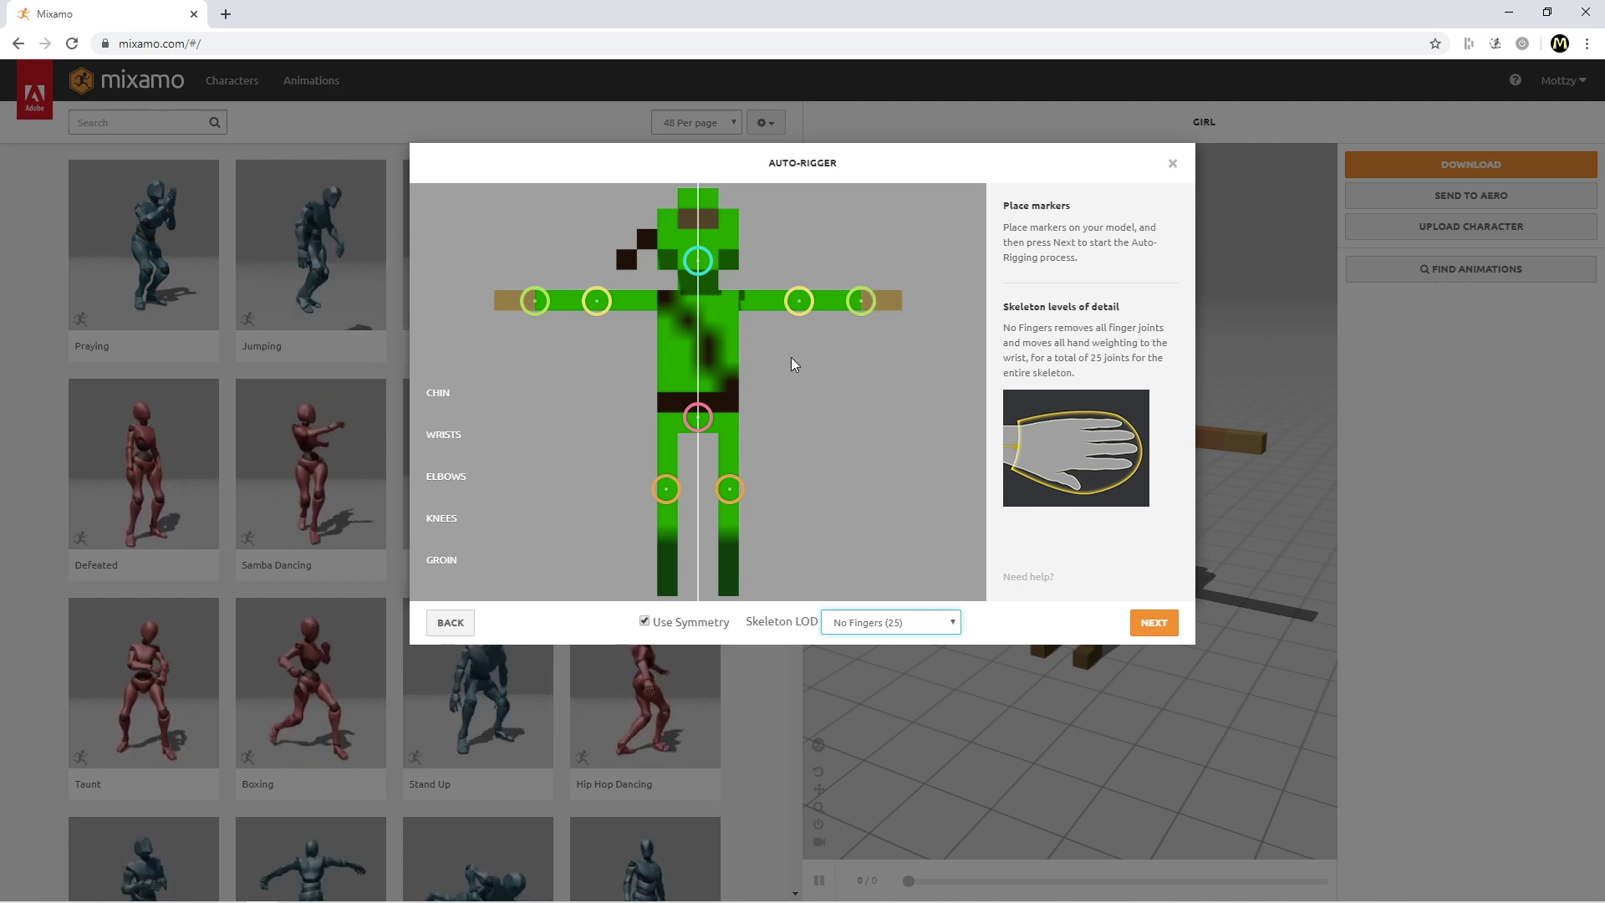
click(1153, 624)
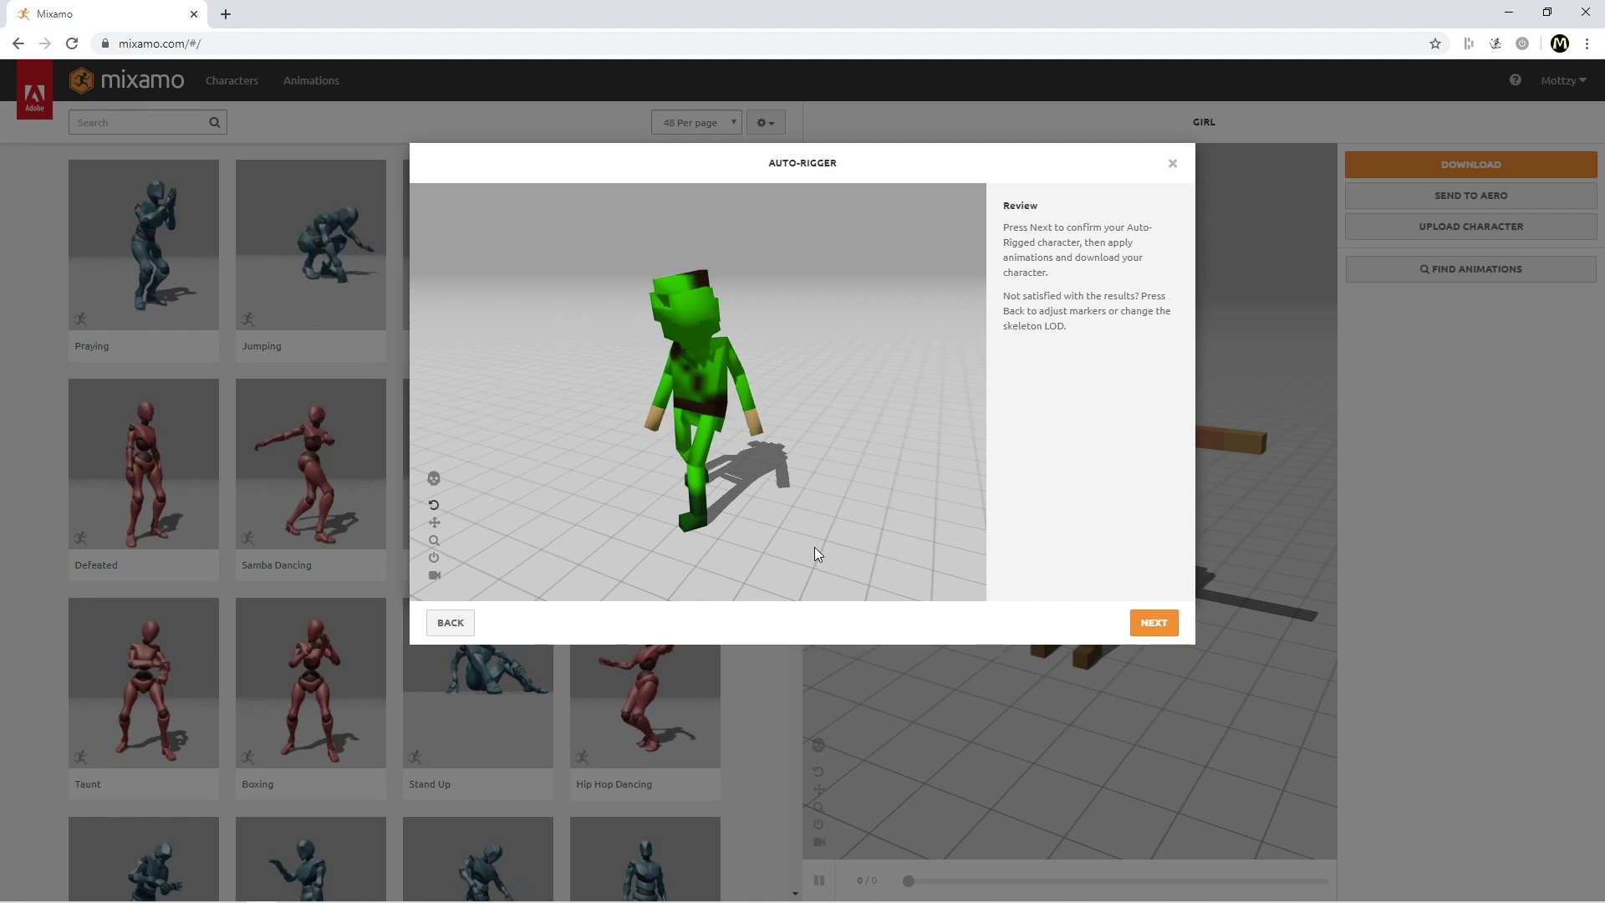
click(1153, 622)
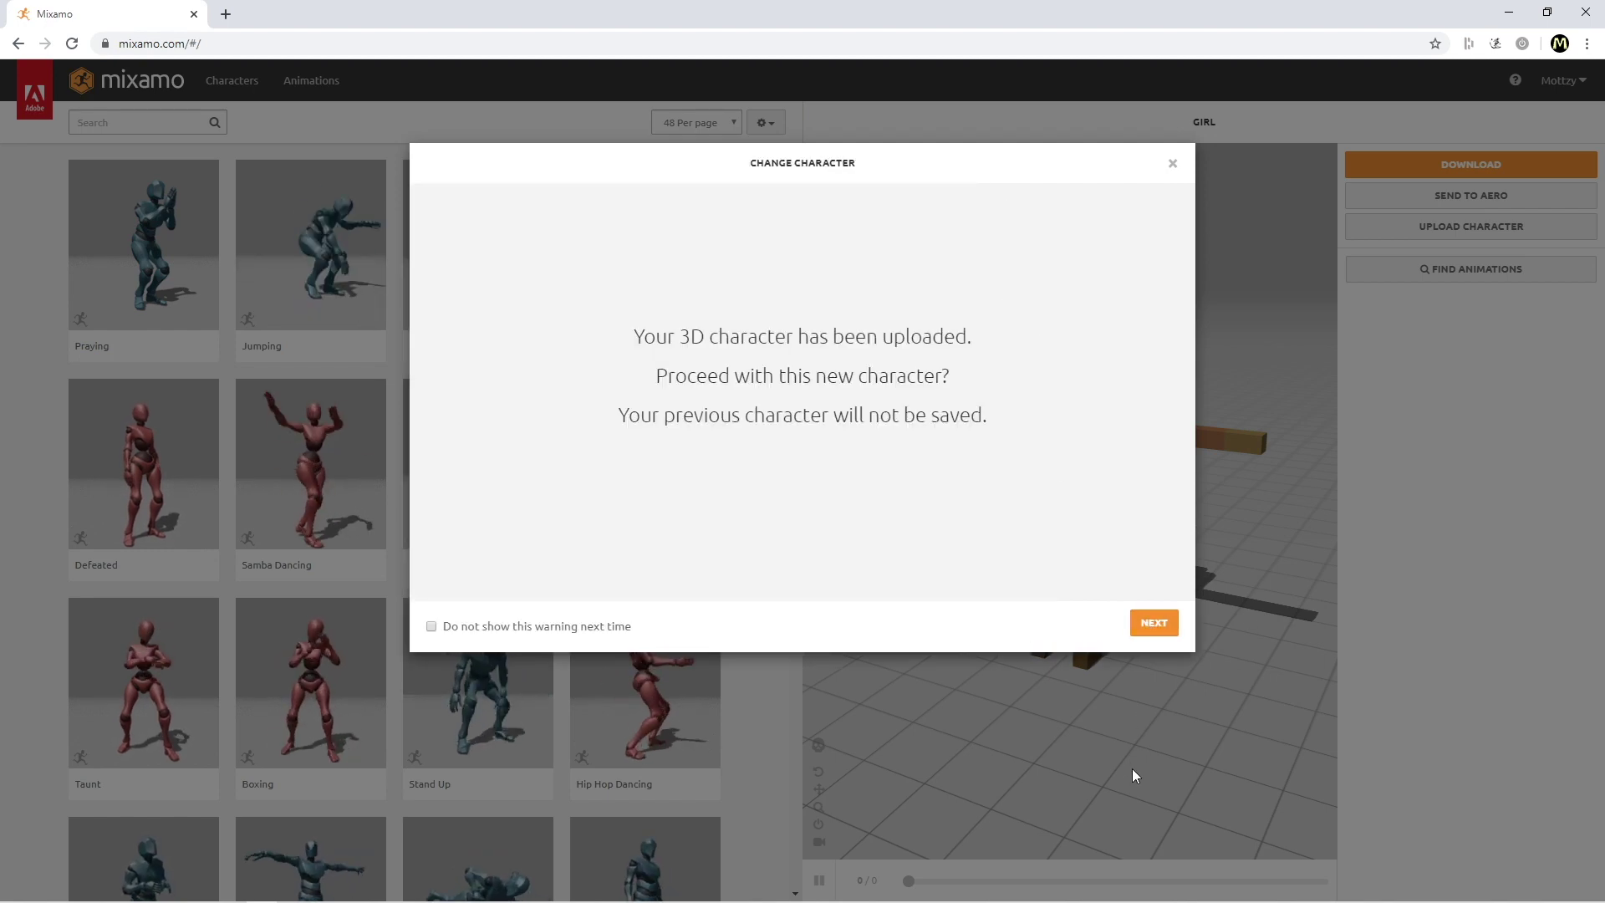
- Load NINJA-GIRL as the active character and focus the animation search box
click(1153, 623)
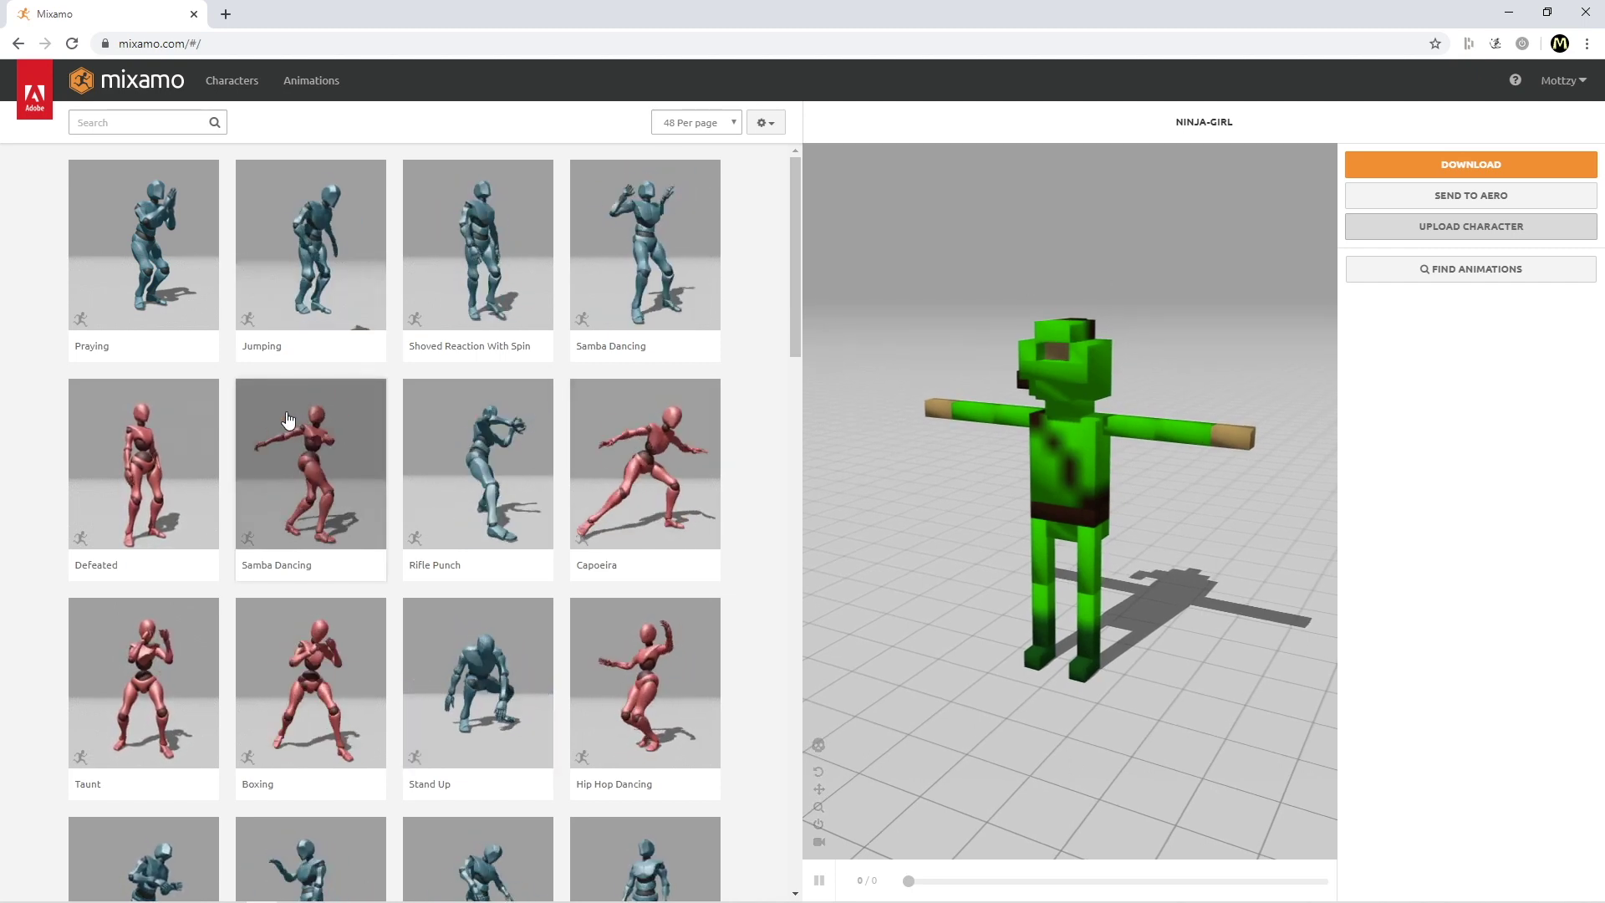
click(142, 124)
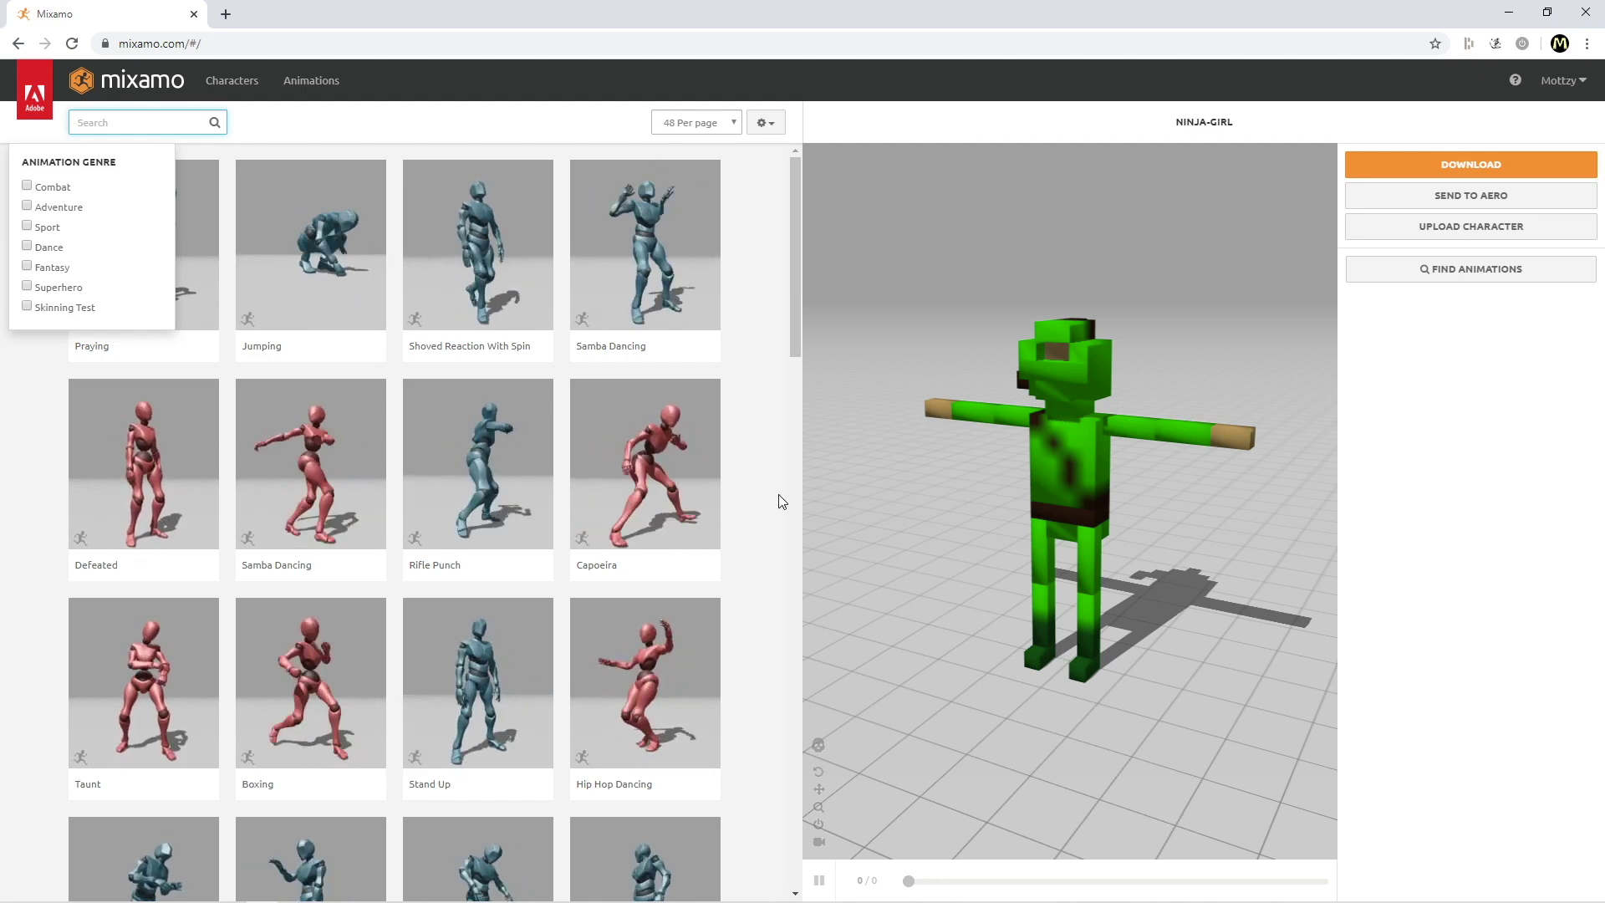
click(134, 122)
- Search 'ninja', put the first 100-frame Ninja Idle on NINJA-GIRL, and bring up its download settings
text(ninja)
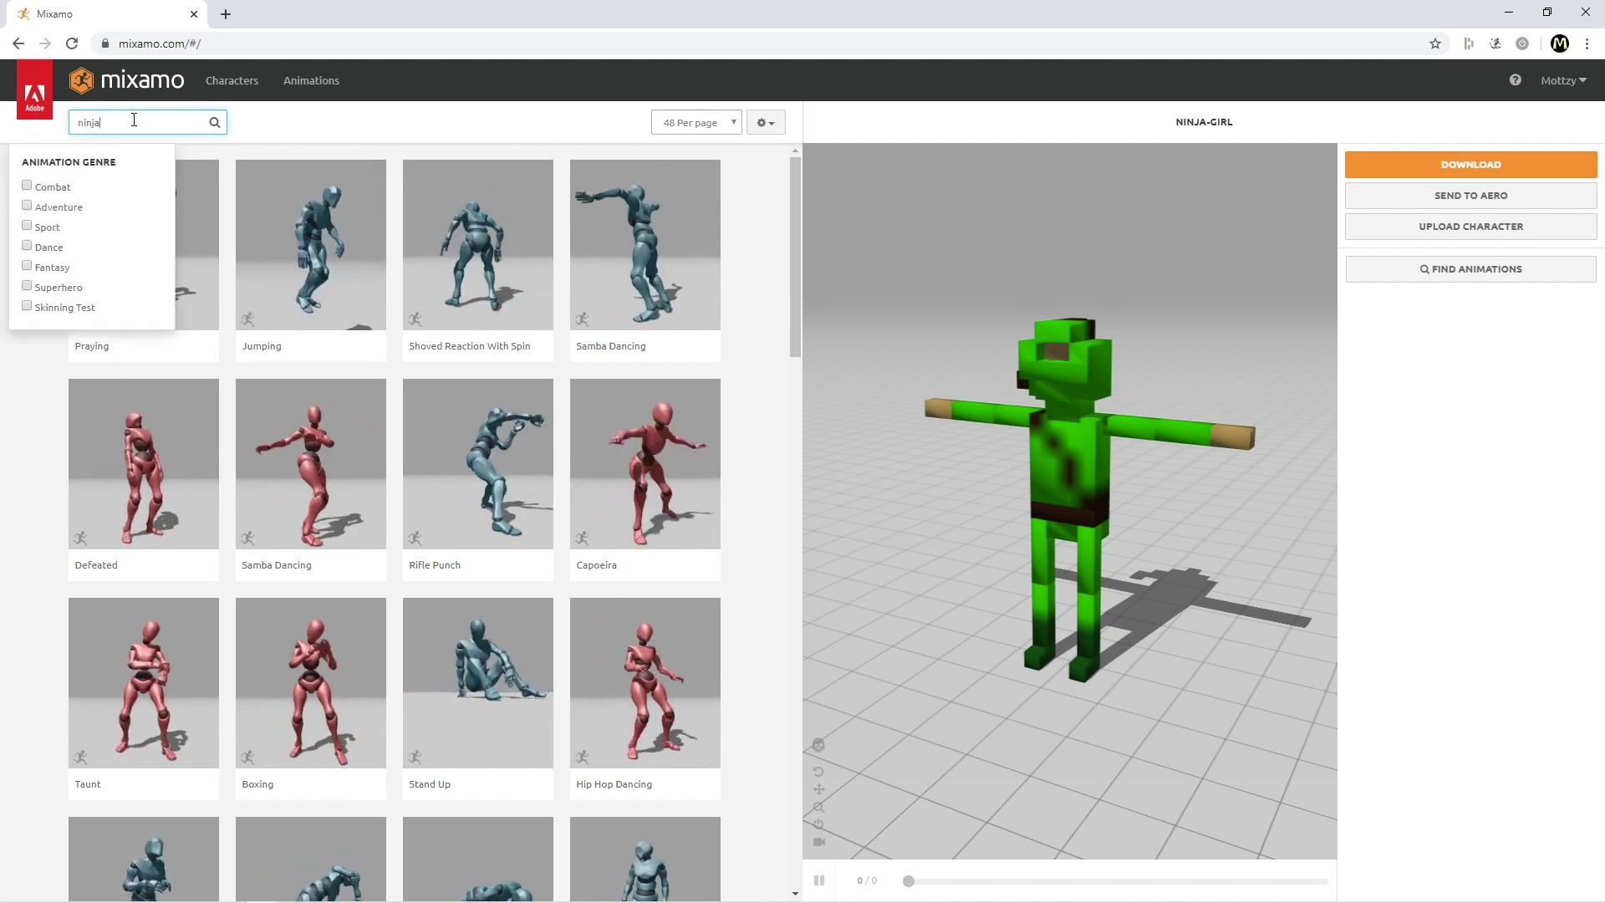
key(Return)
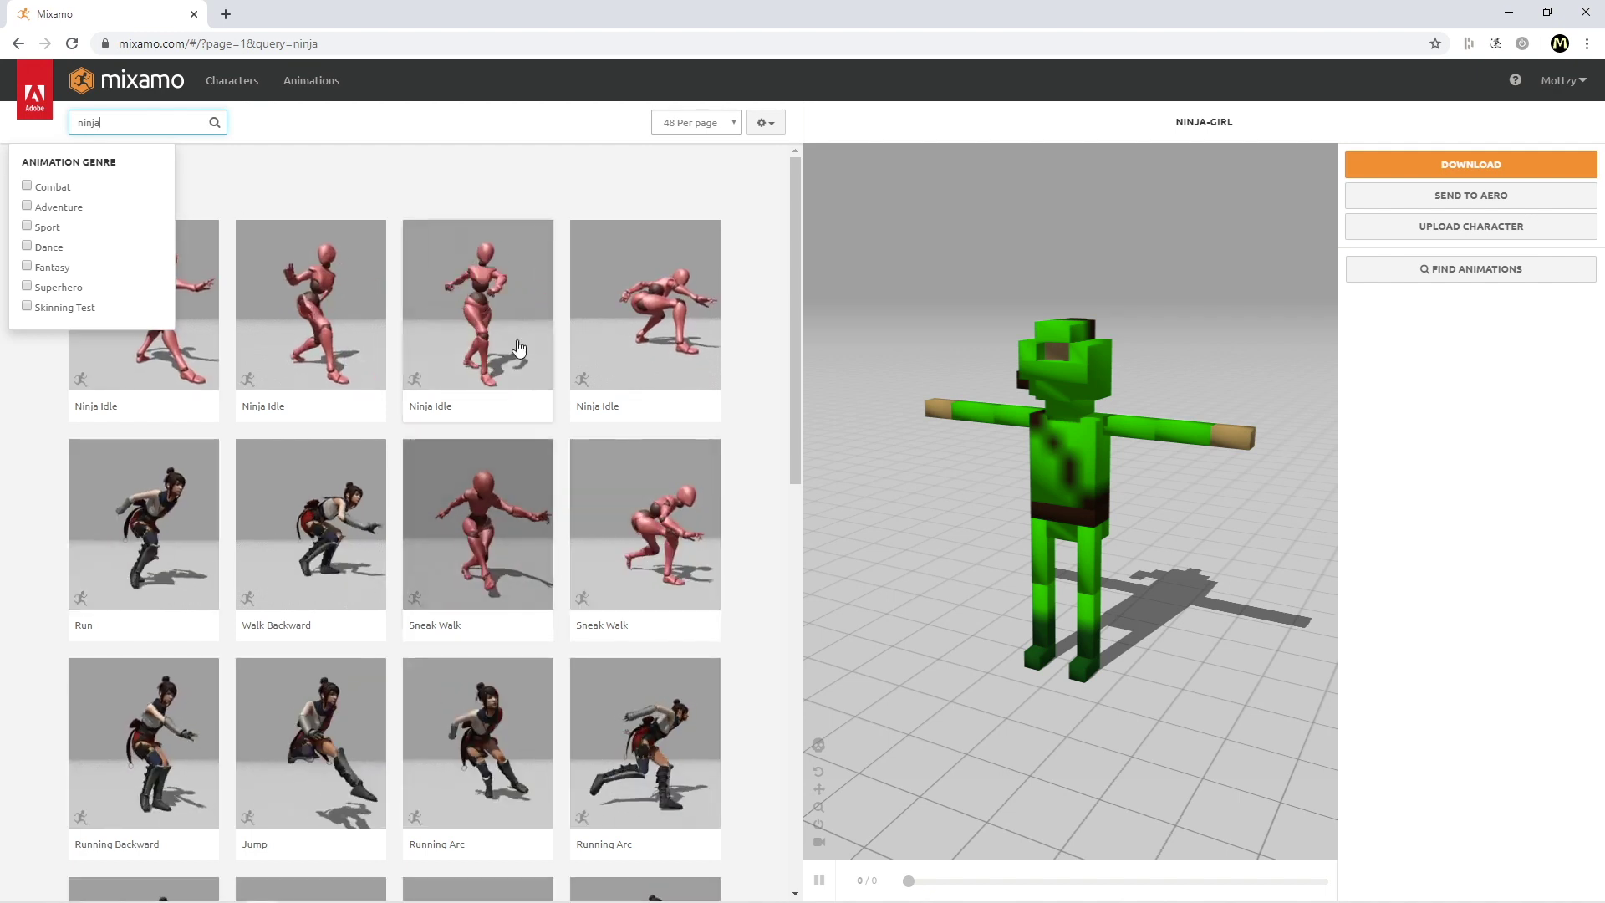
click(341, 326)
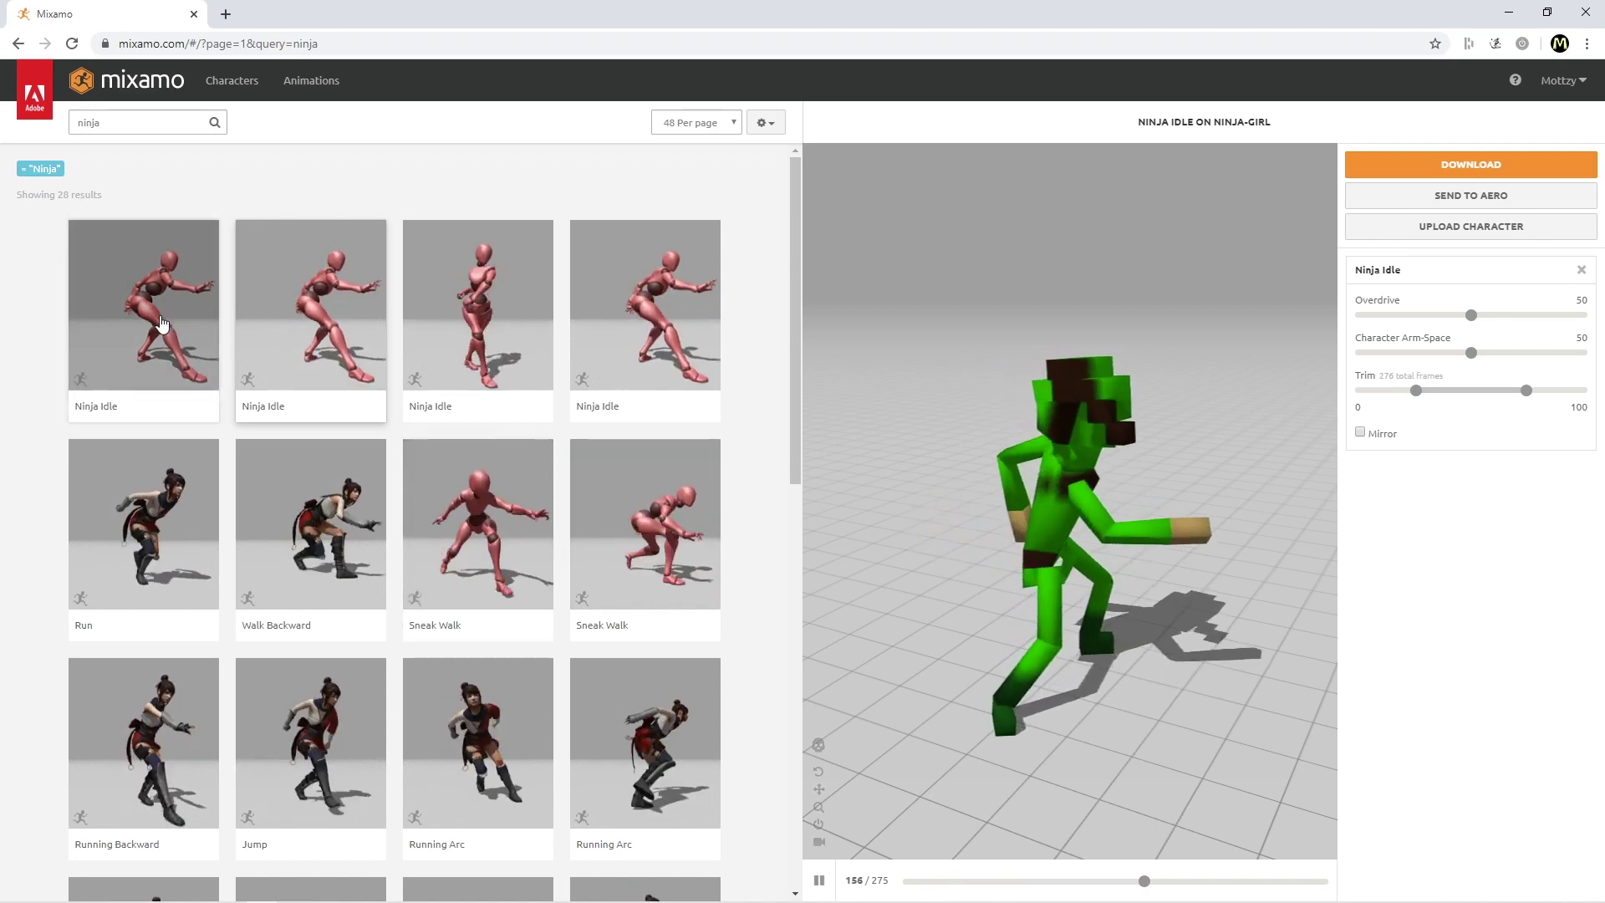
click(197, 353)
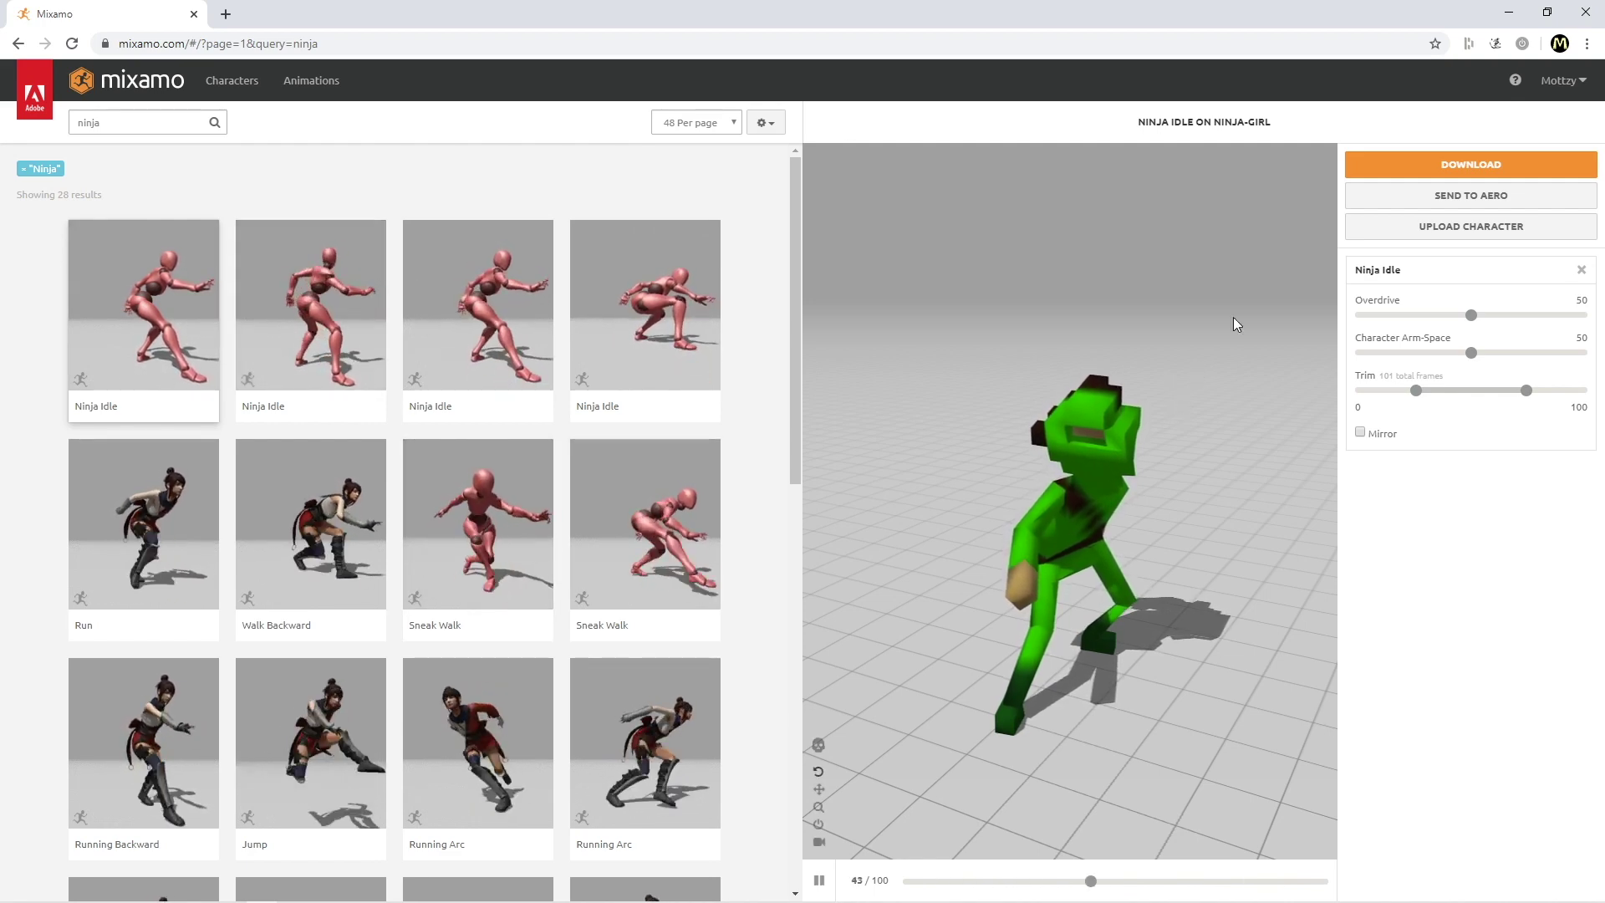
click(1441, 164)
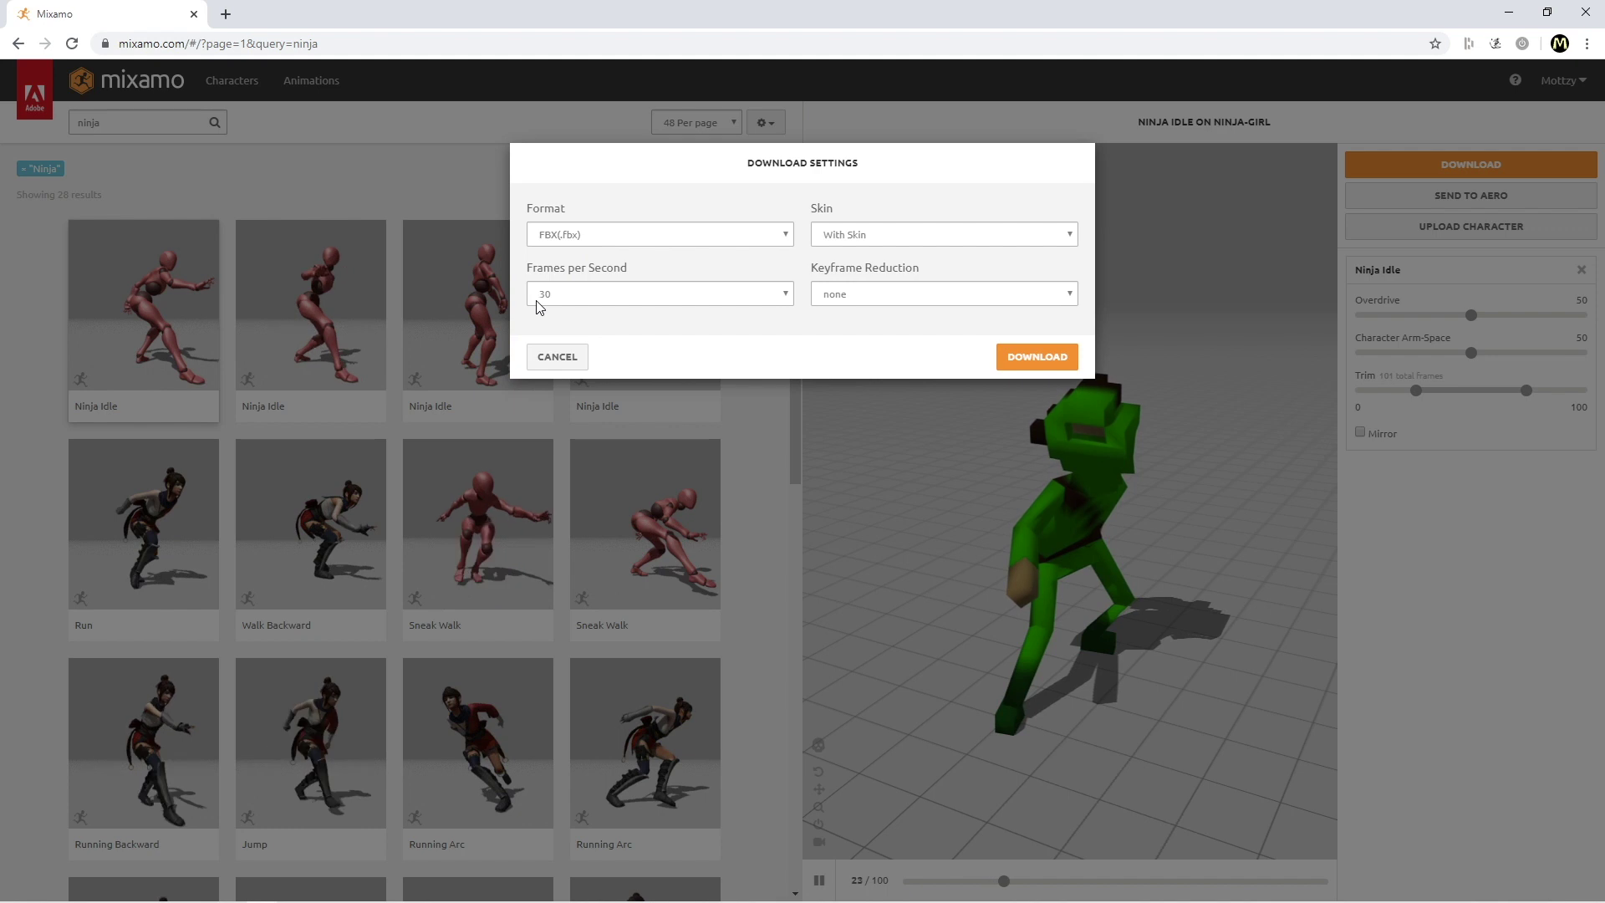
- Download Ninja Idle at 60 fps, then preview the 19-frame Run animation on NINJA-GIRL
click(669, 297)
click(576, 326)
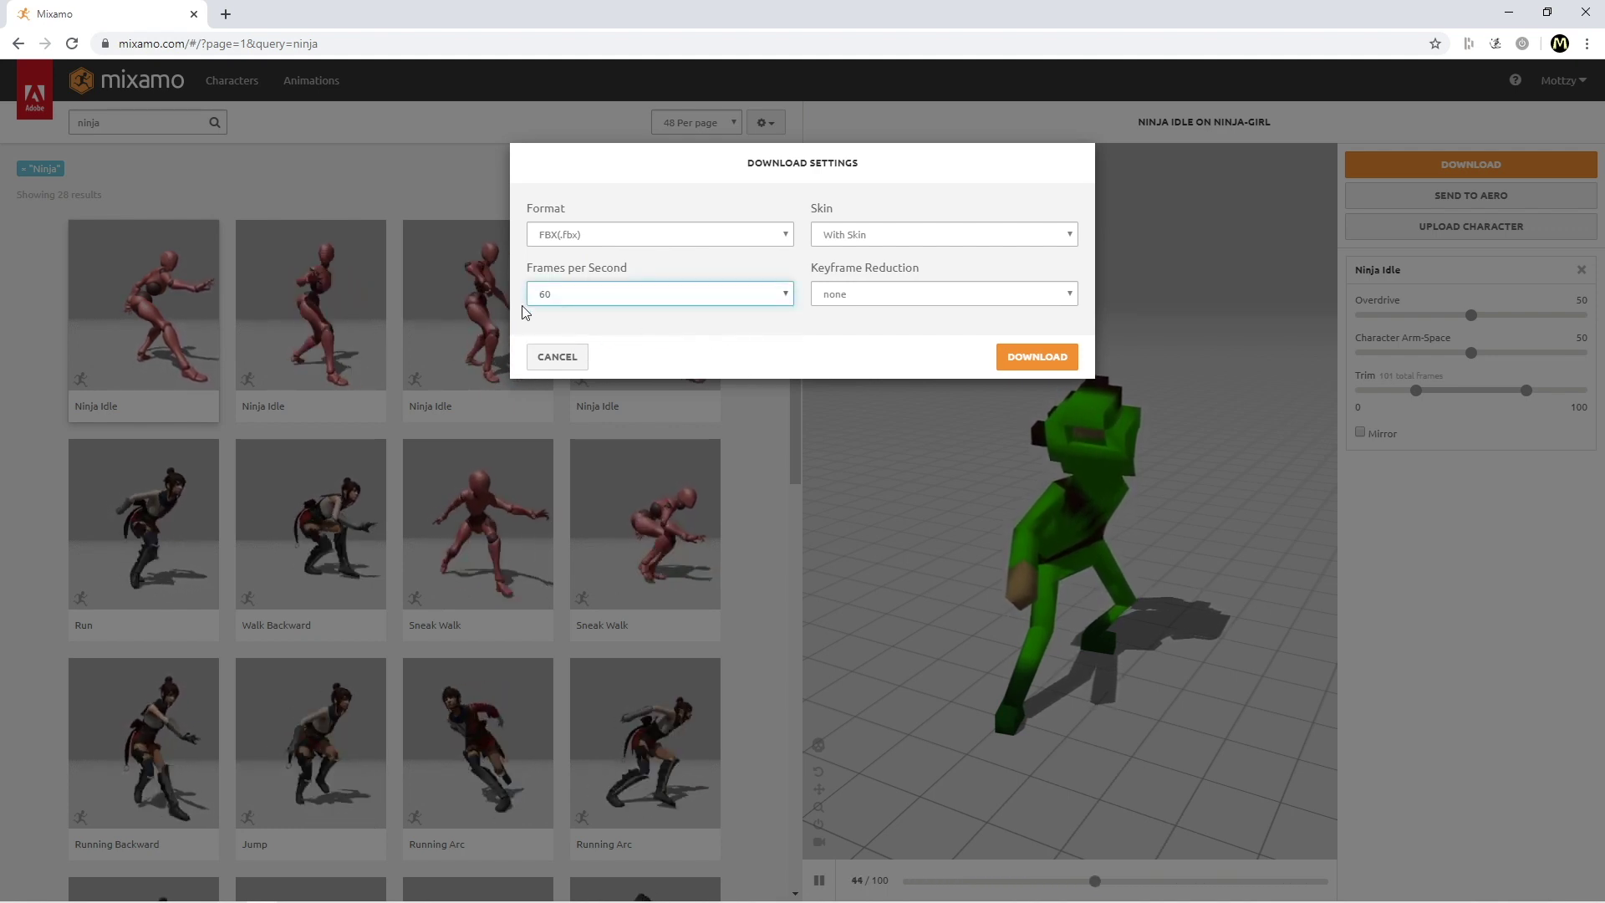
click(1036, 357)
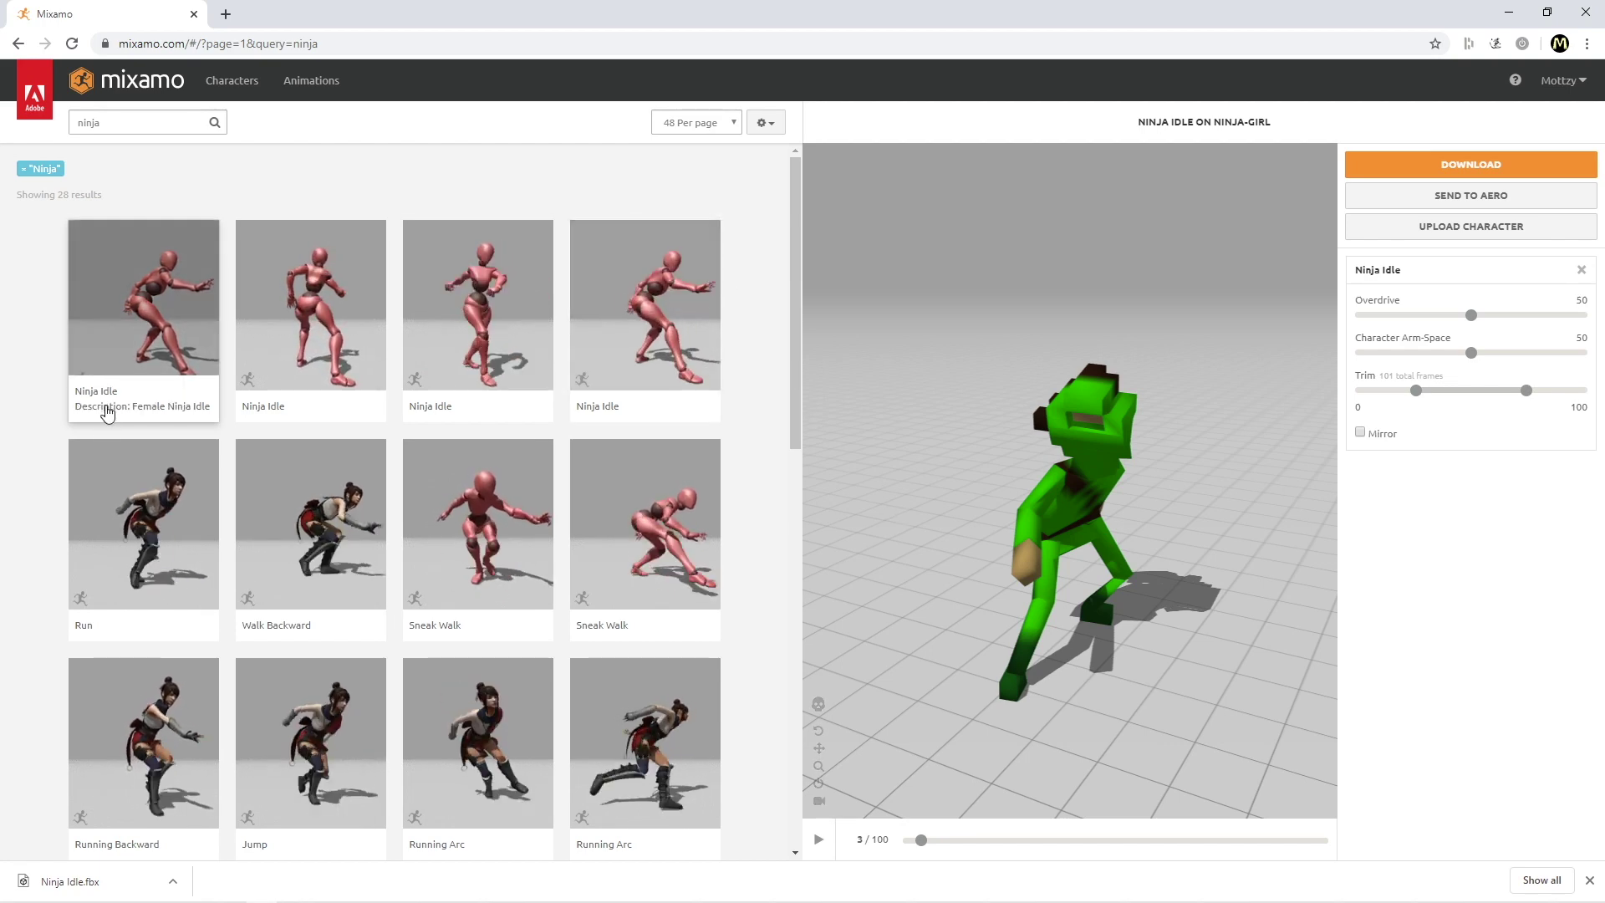
click(148, 535)
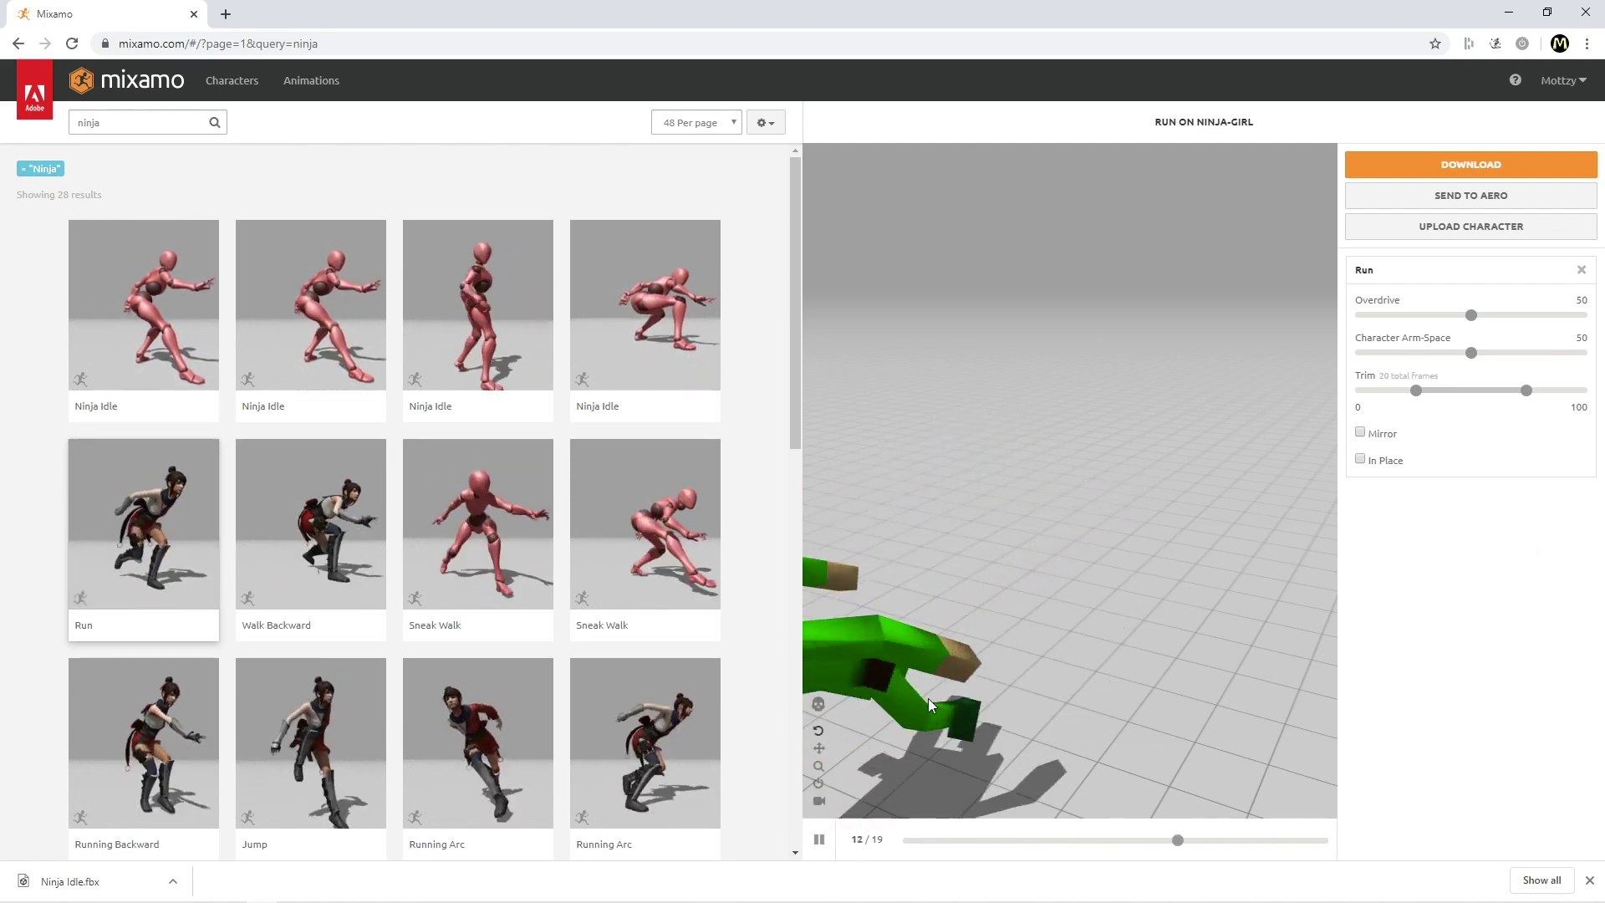
- Download the Run animation with In Place checked
click(1360, 460)
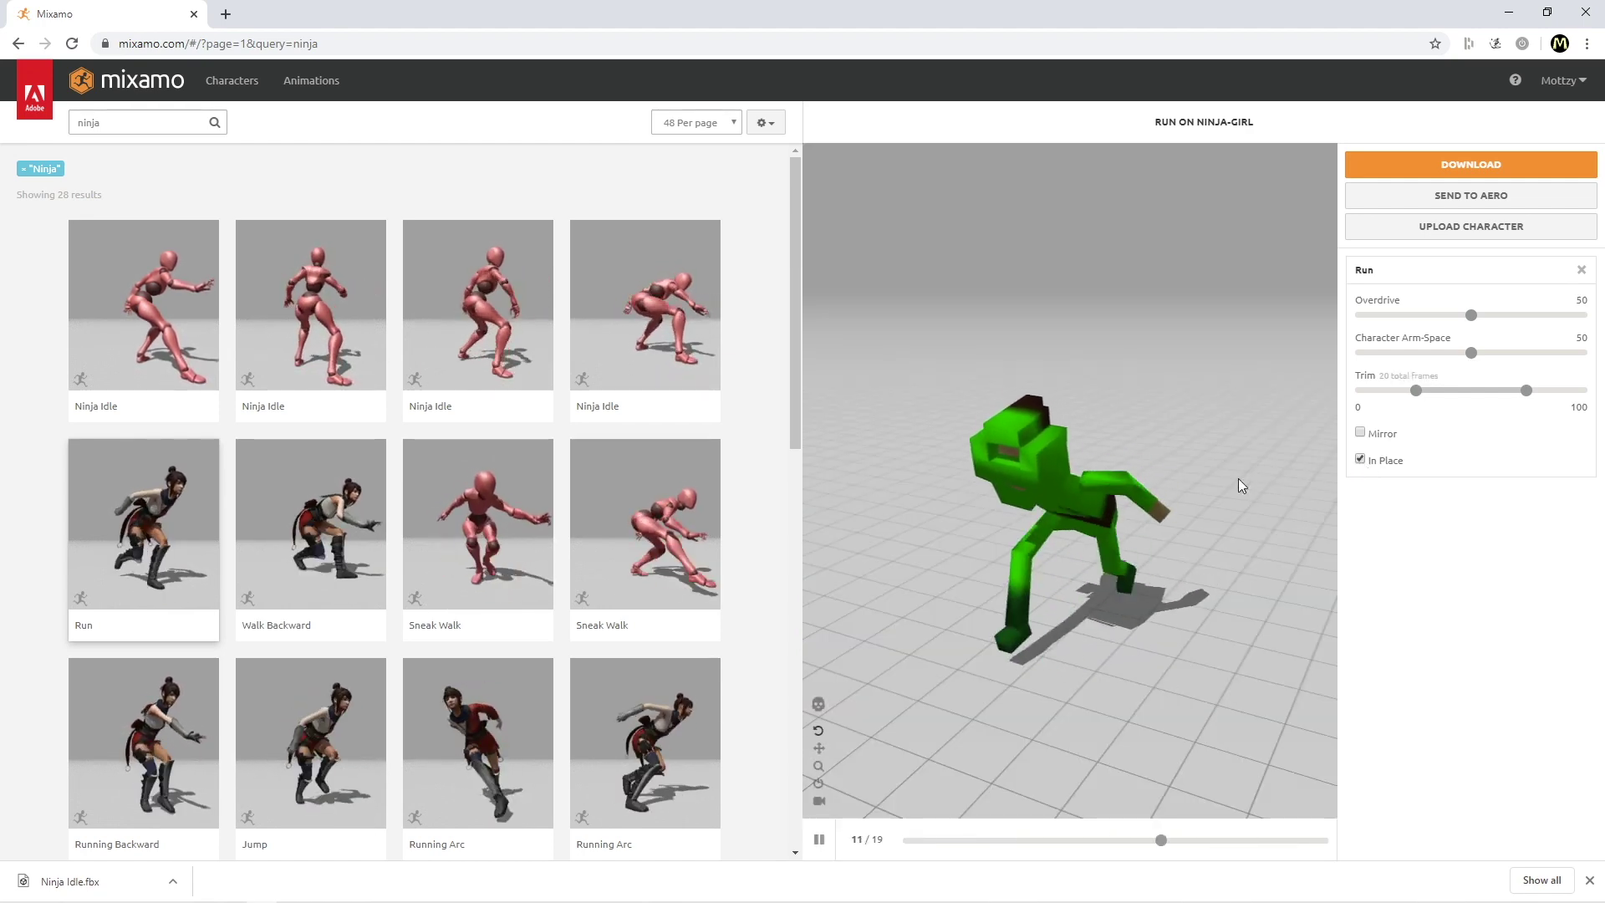
click(1471, 165)
click(1036, 329)
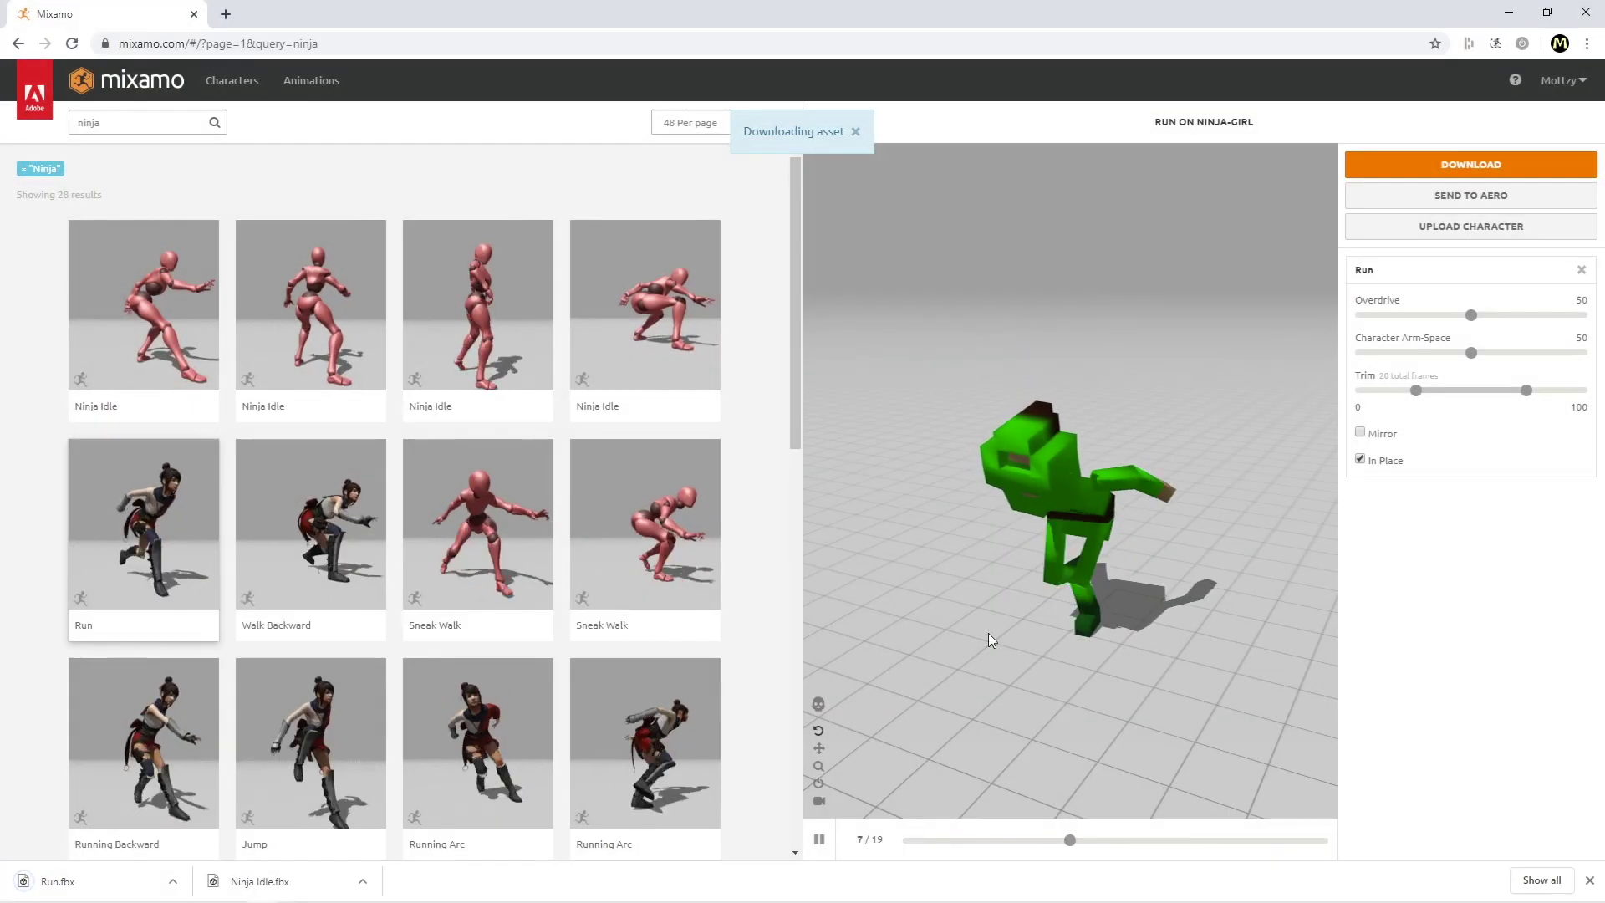
- Download the second Sneak Walk variation with In Place checked
click(668, 558)
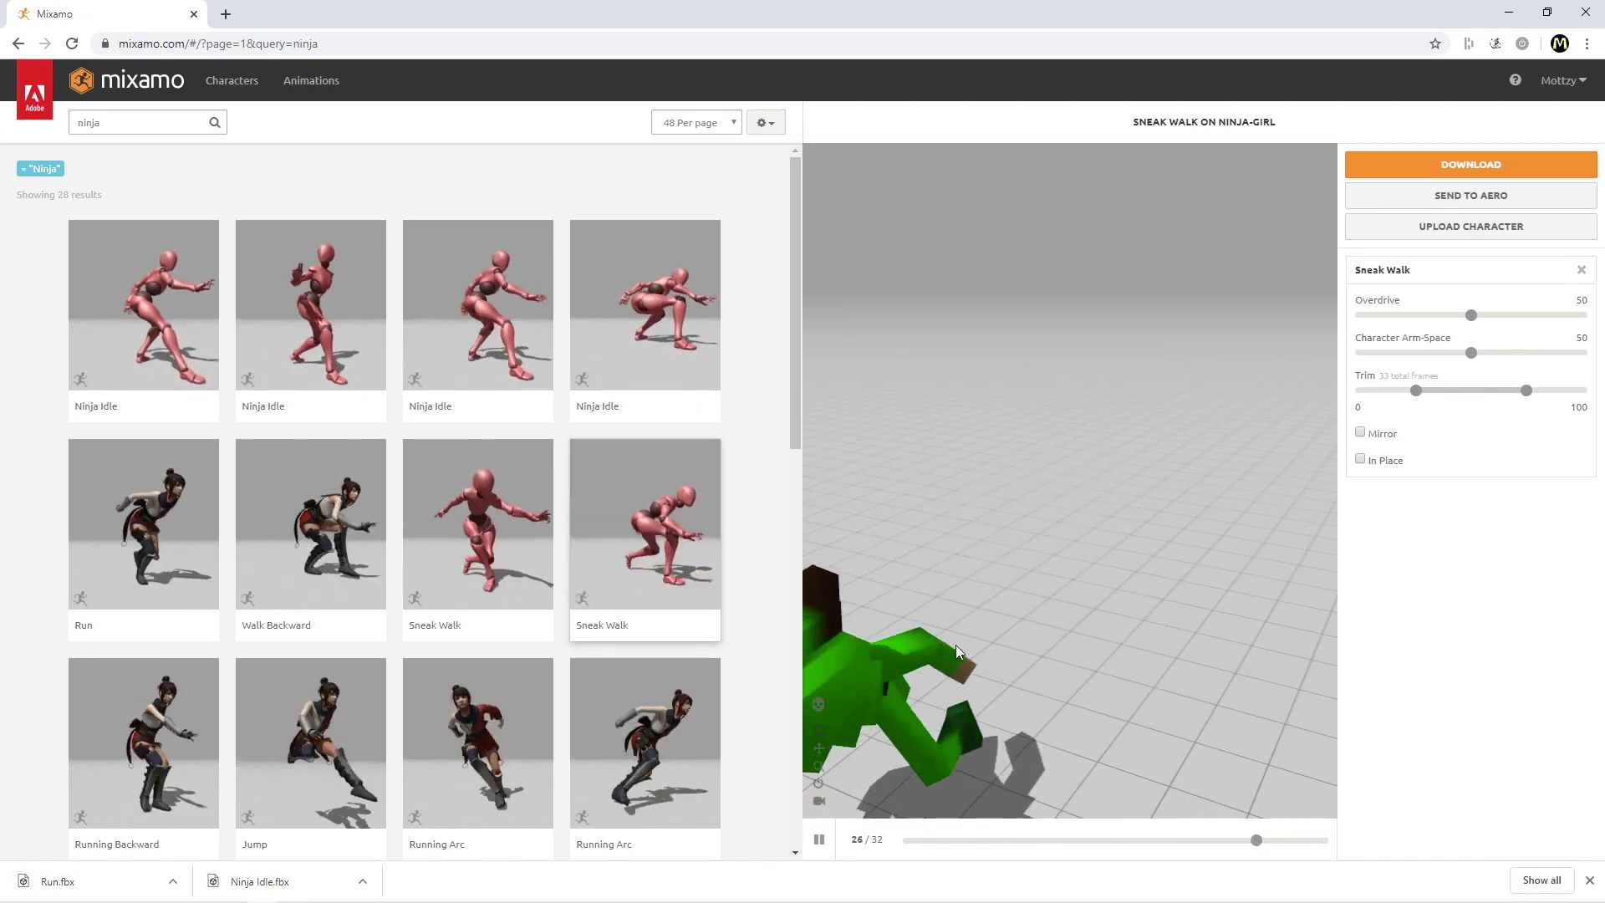
click(1360, 459)
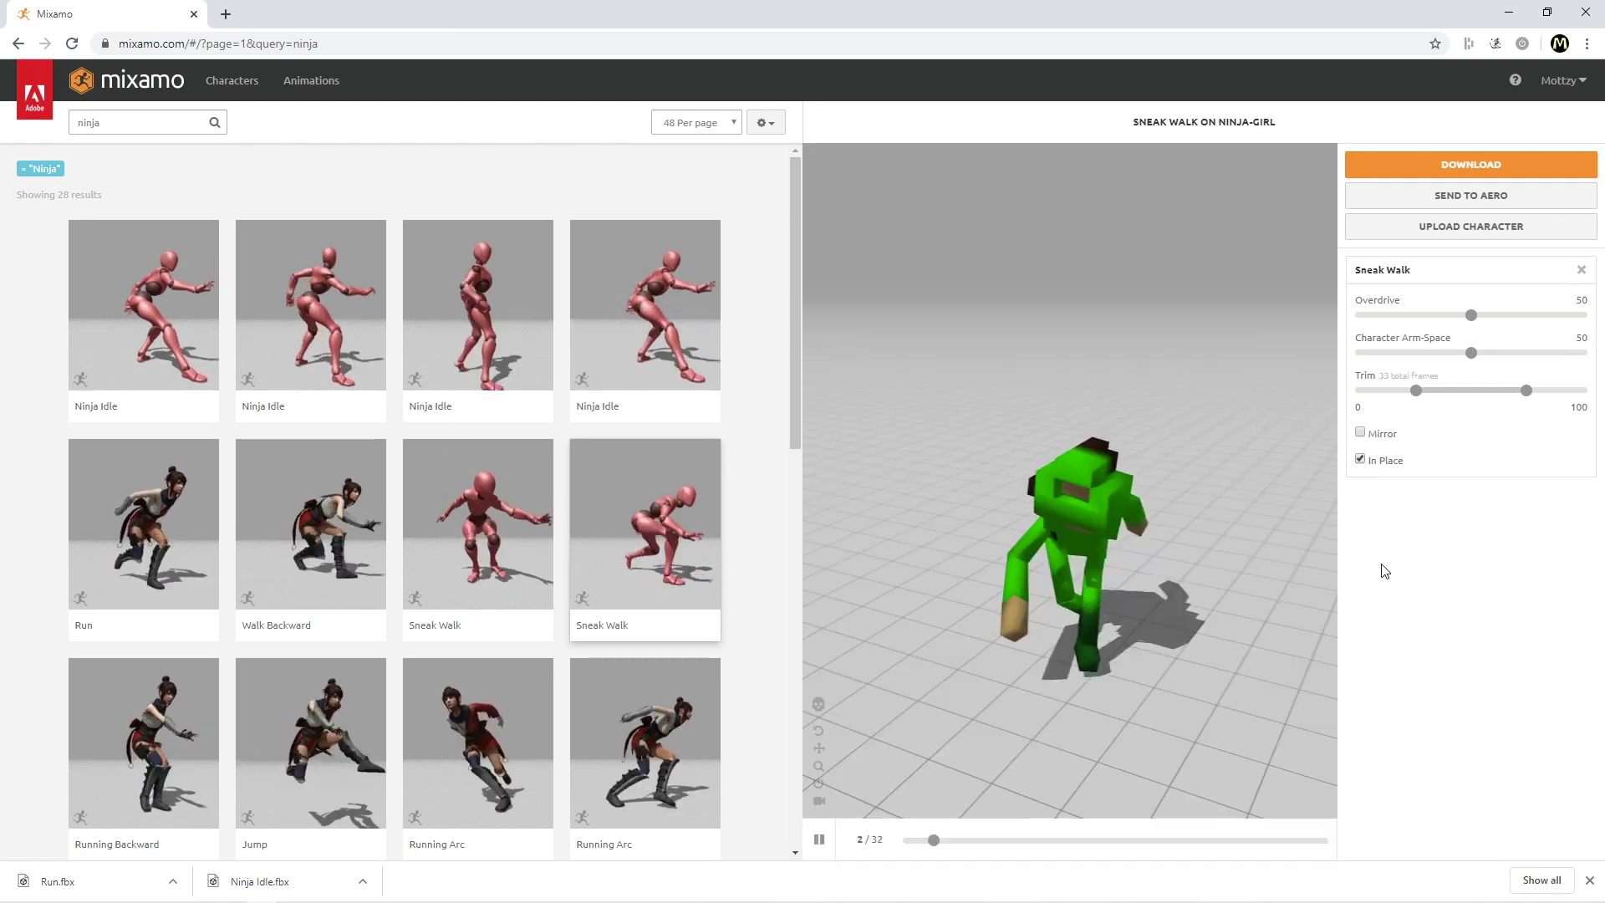
click(1485, 166)
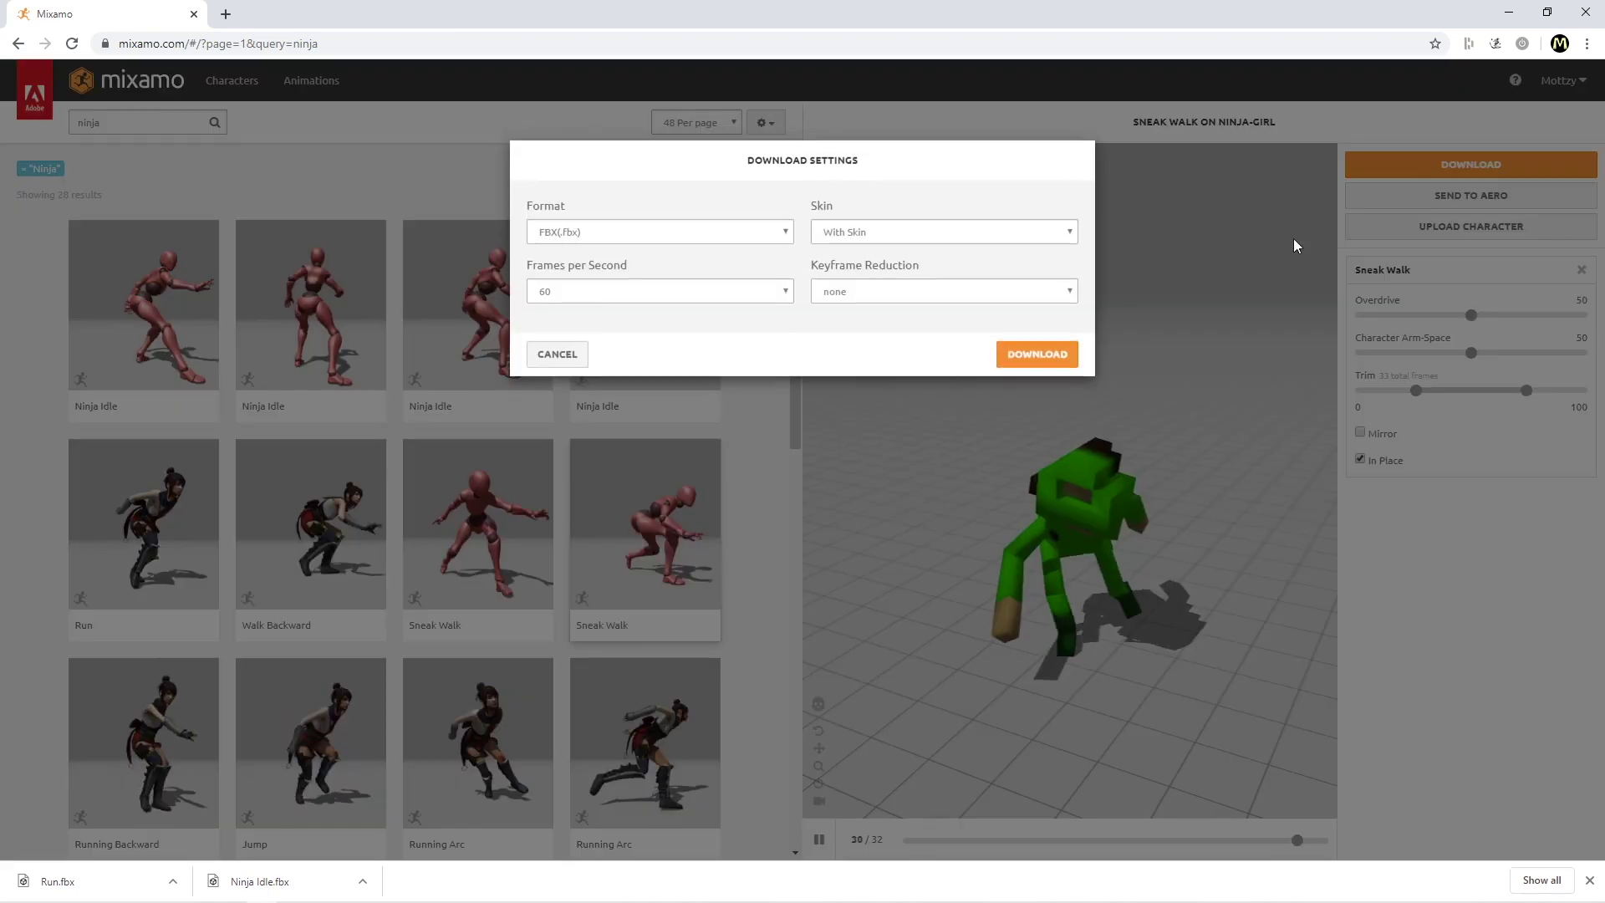
click(1060, 358)
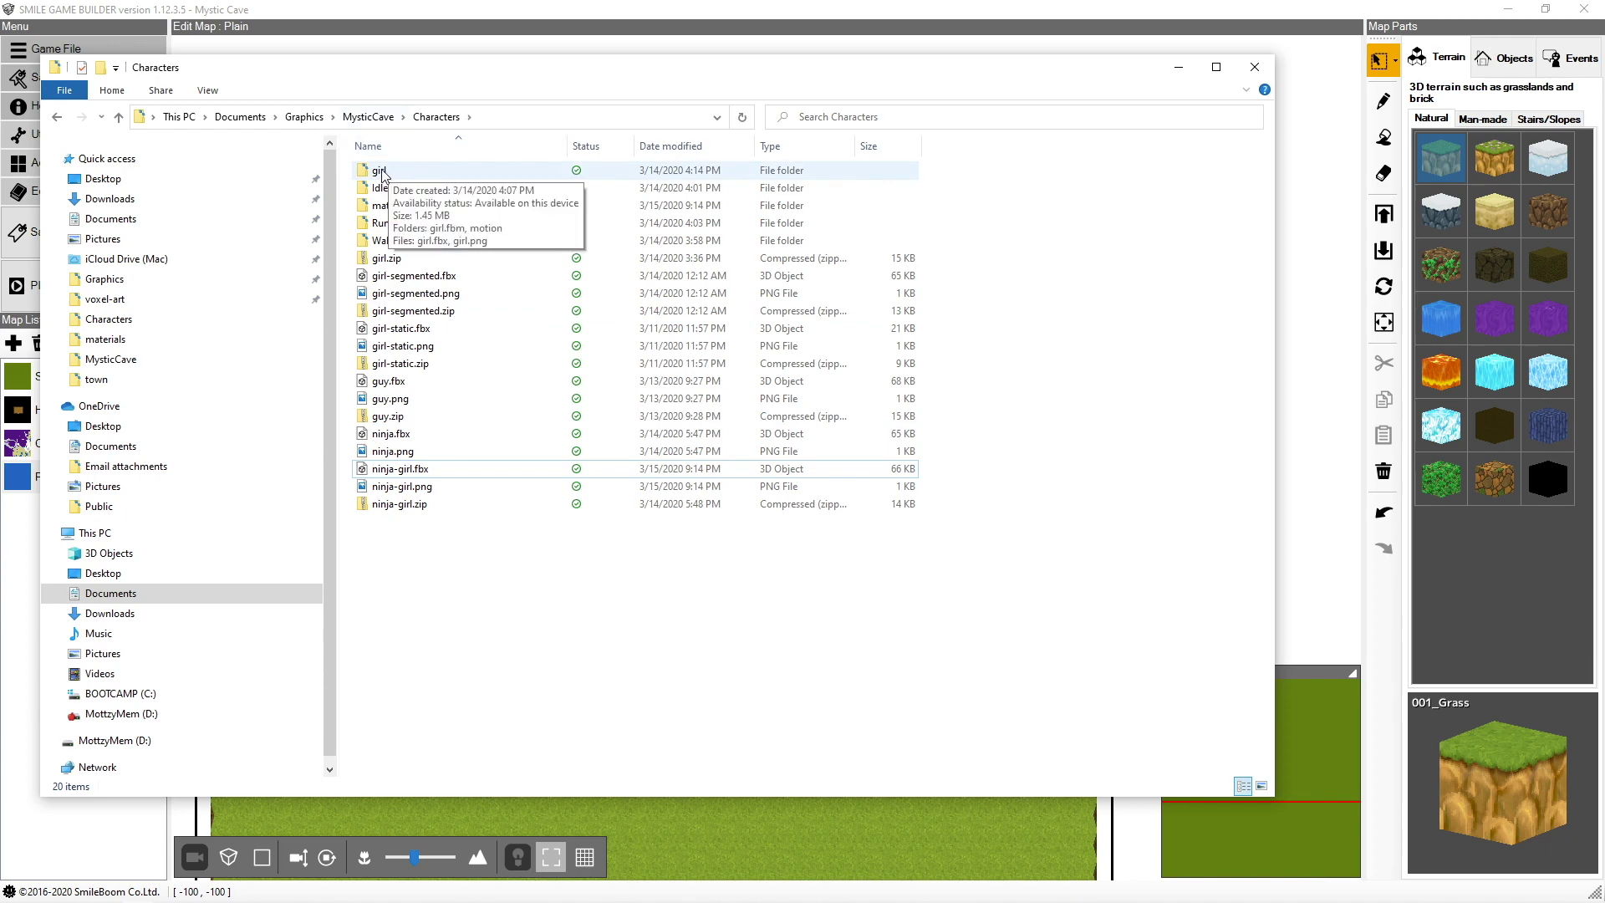
- Create a new folder named ninja-girl in the Characters folder
right_click(417, 596)
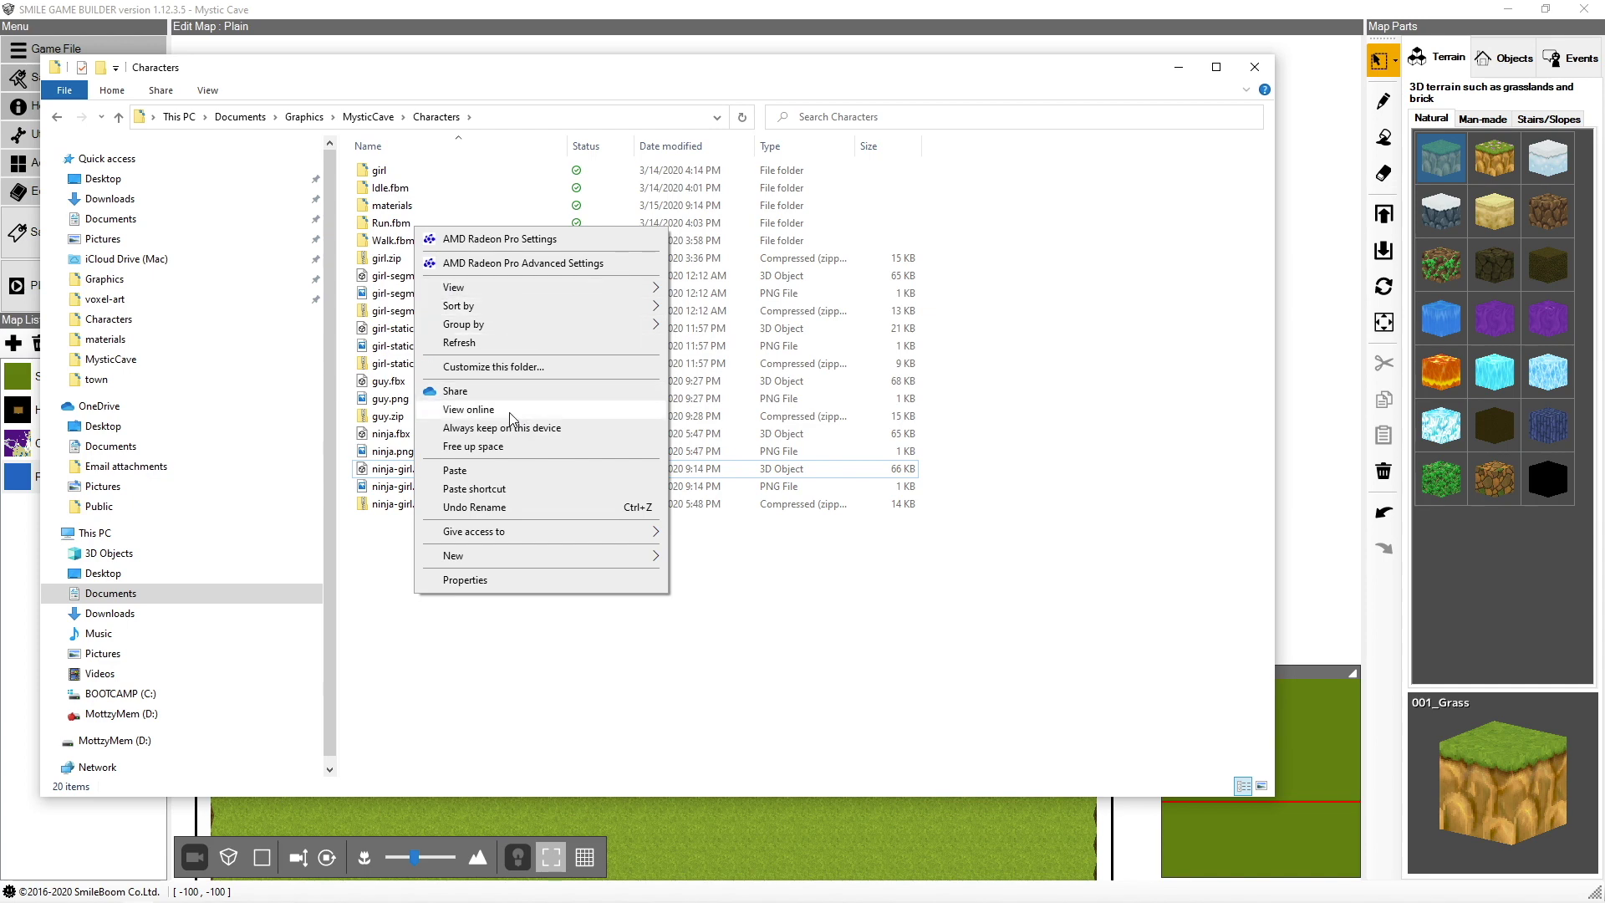
mouse_move(518, 556)
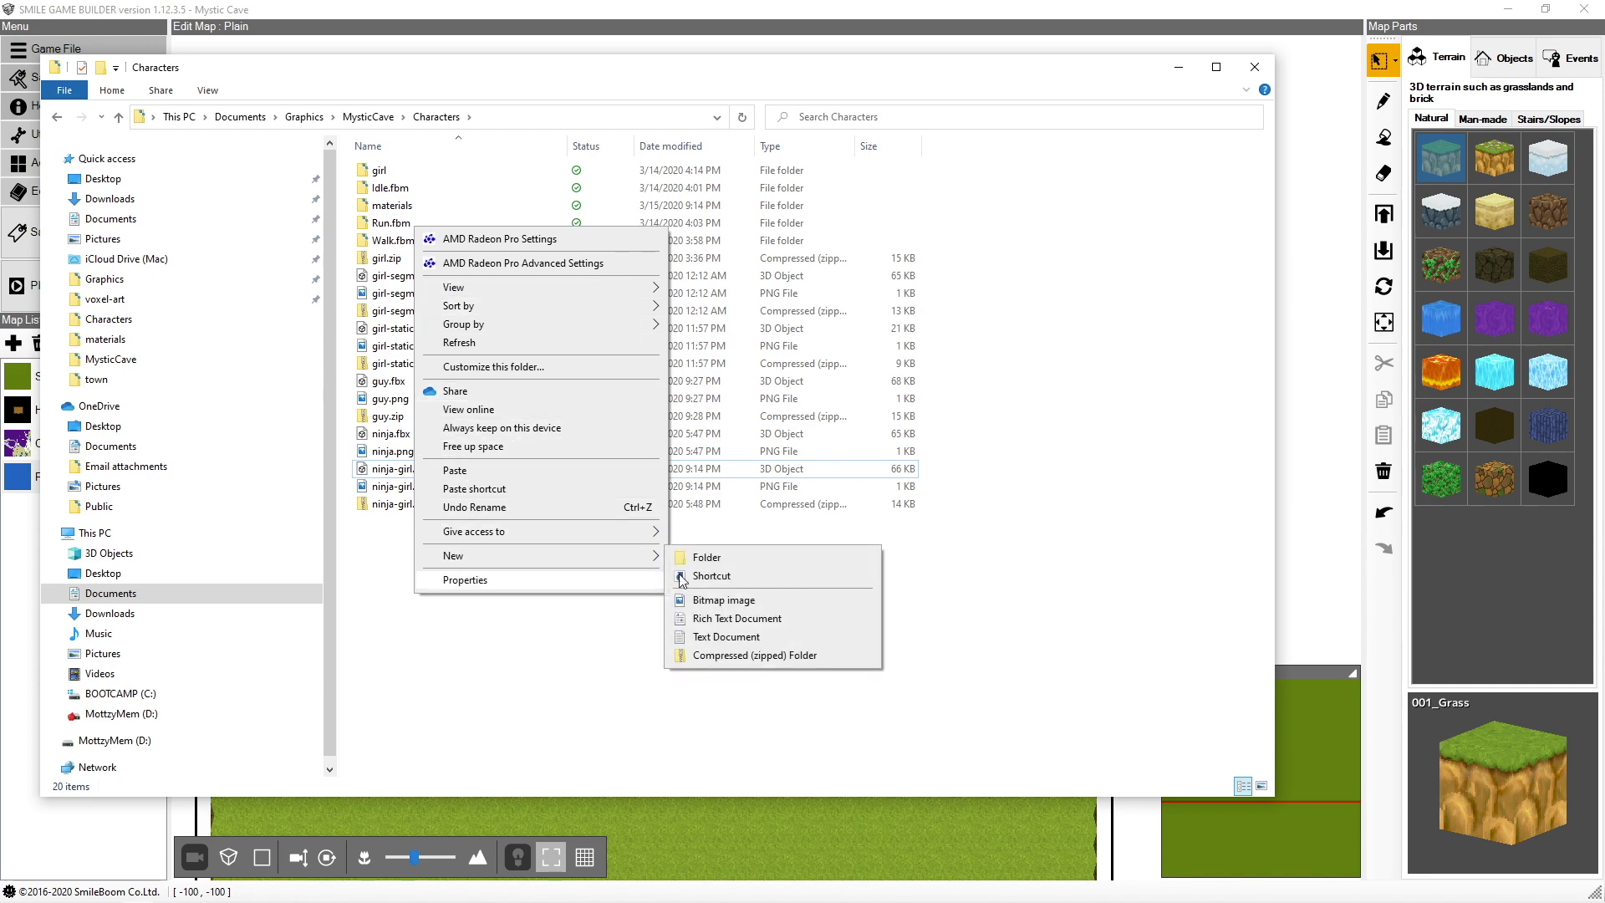
click(702, 558)
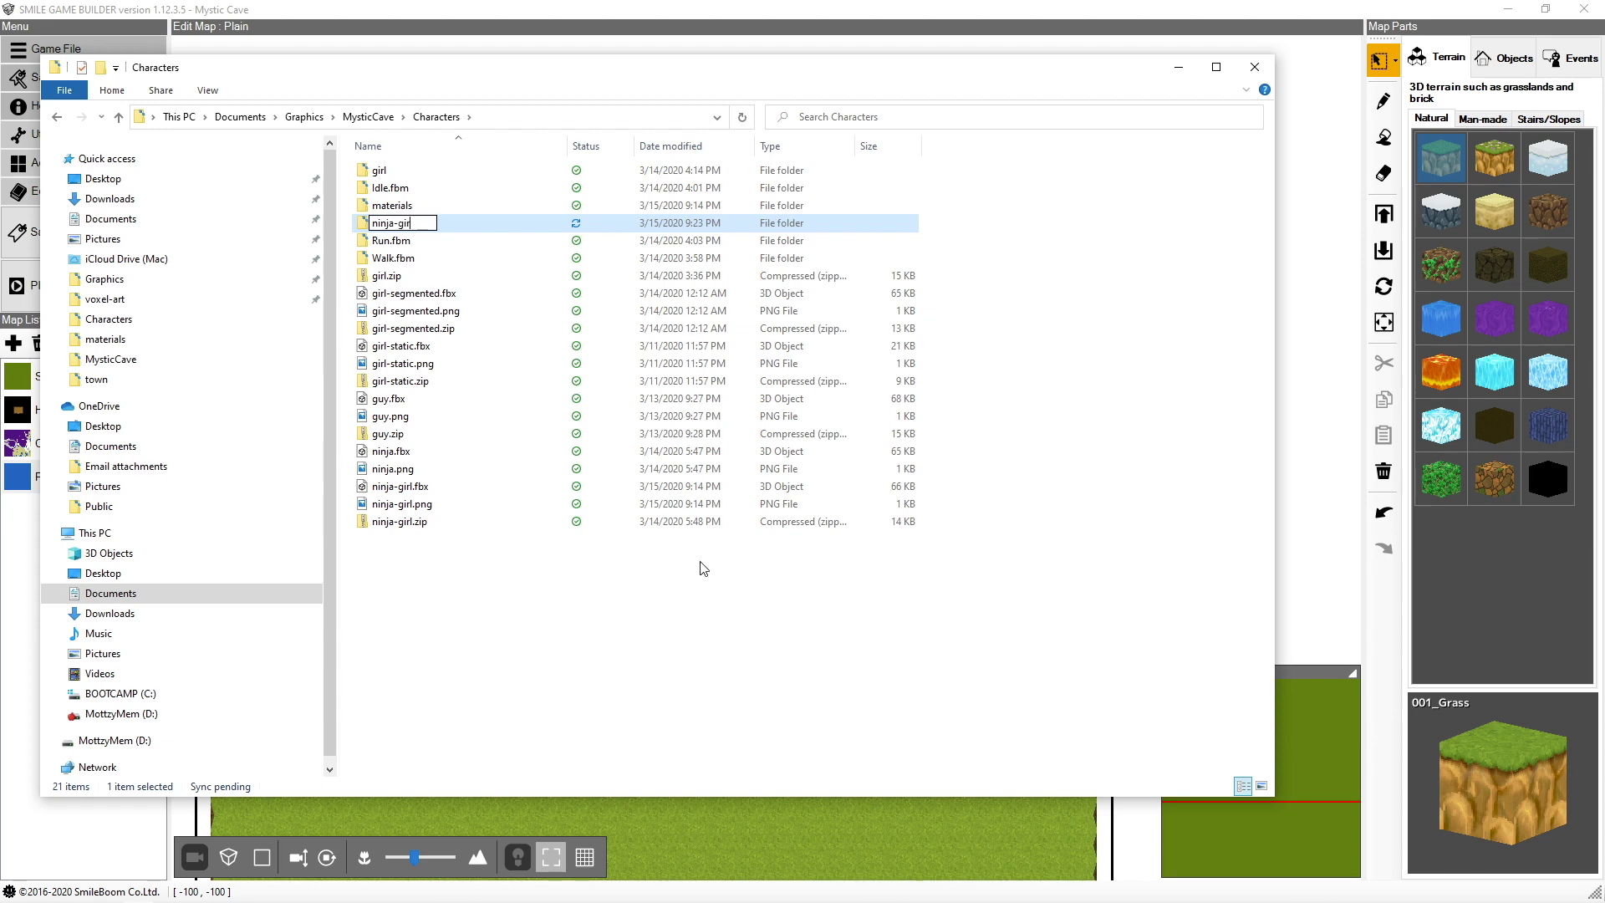
key(Return)
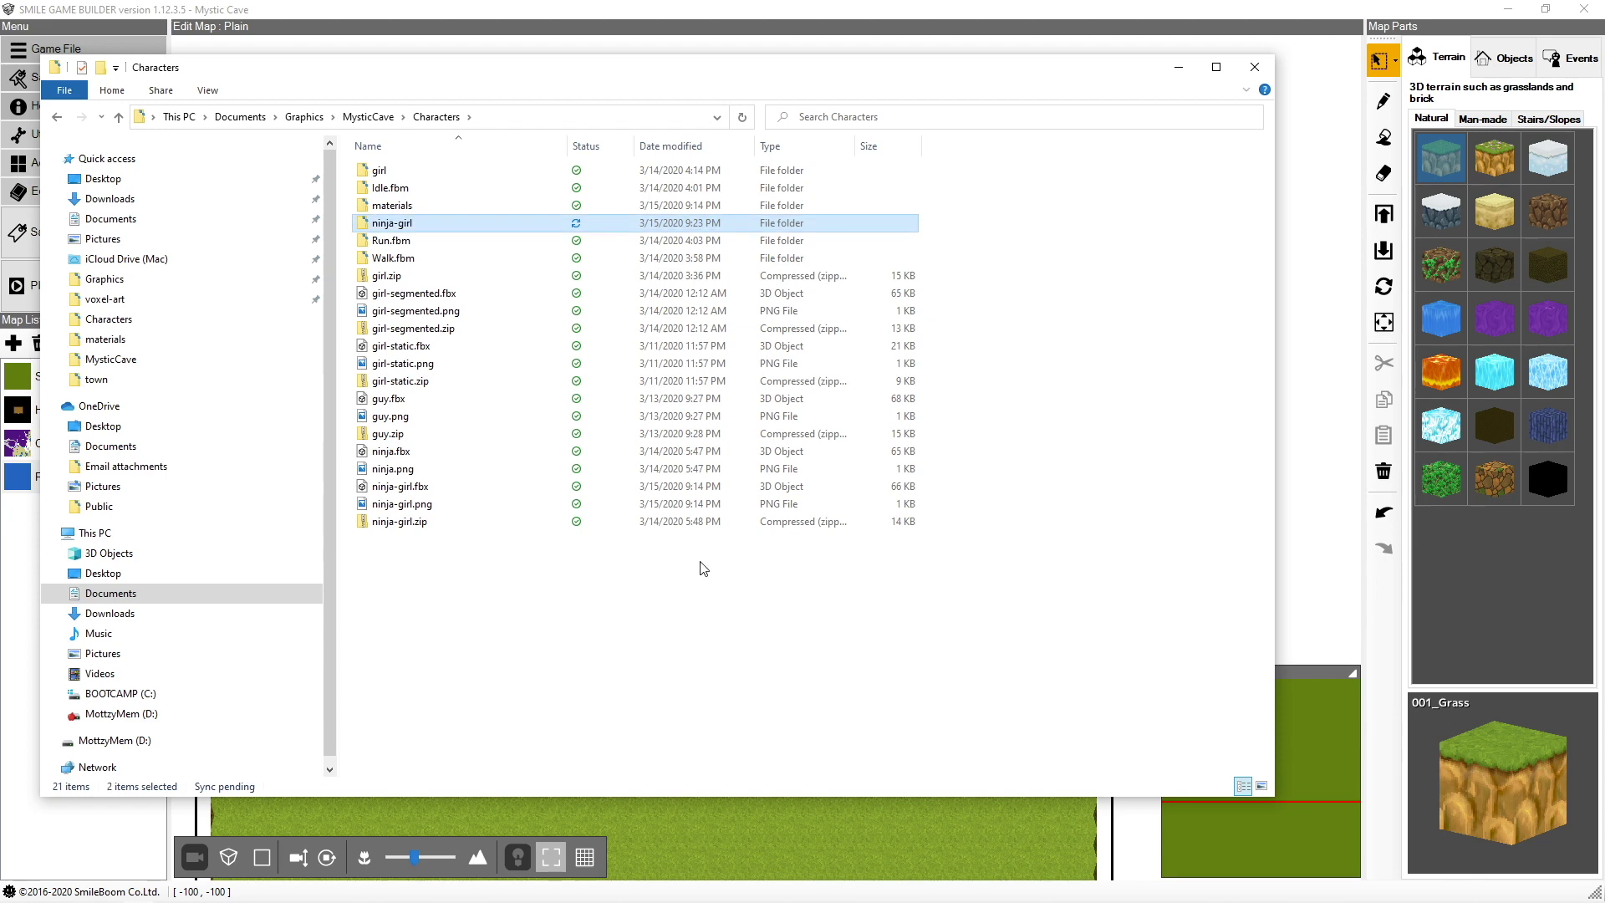
- Inside ninja-girl, create a subfolder named 'crouch'
double_click(389, 228)
right_click(407, 221)
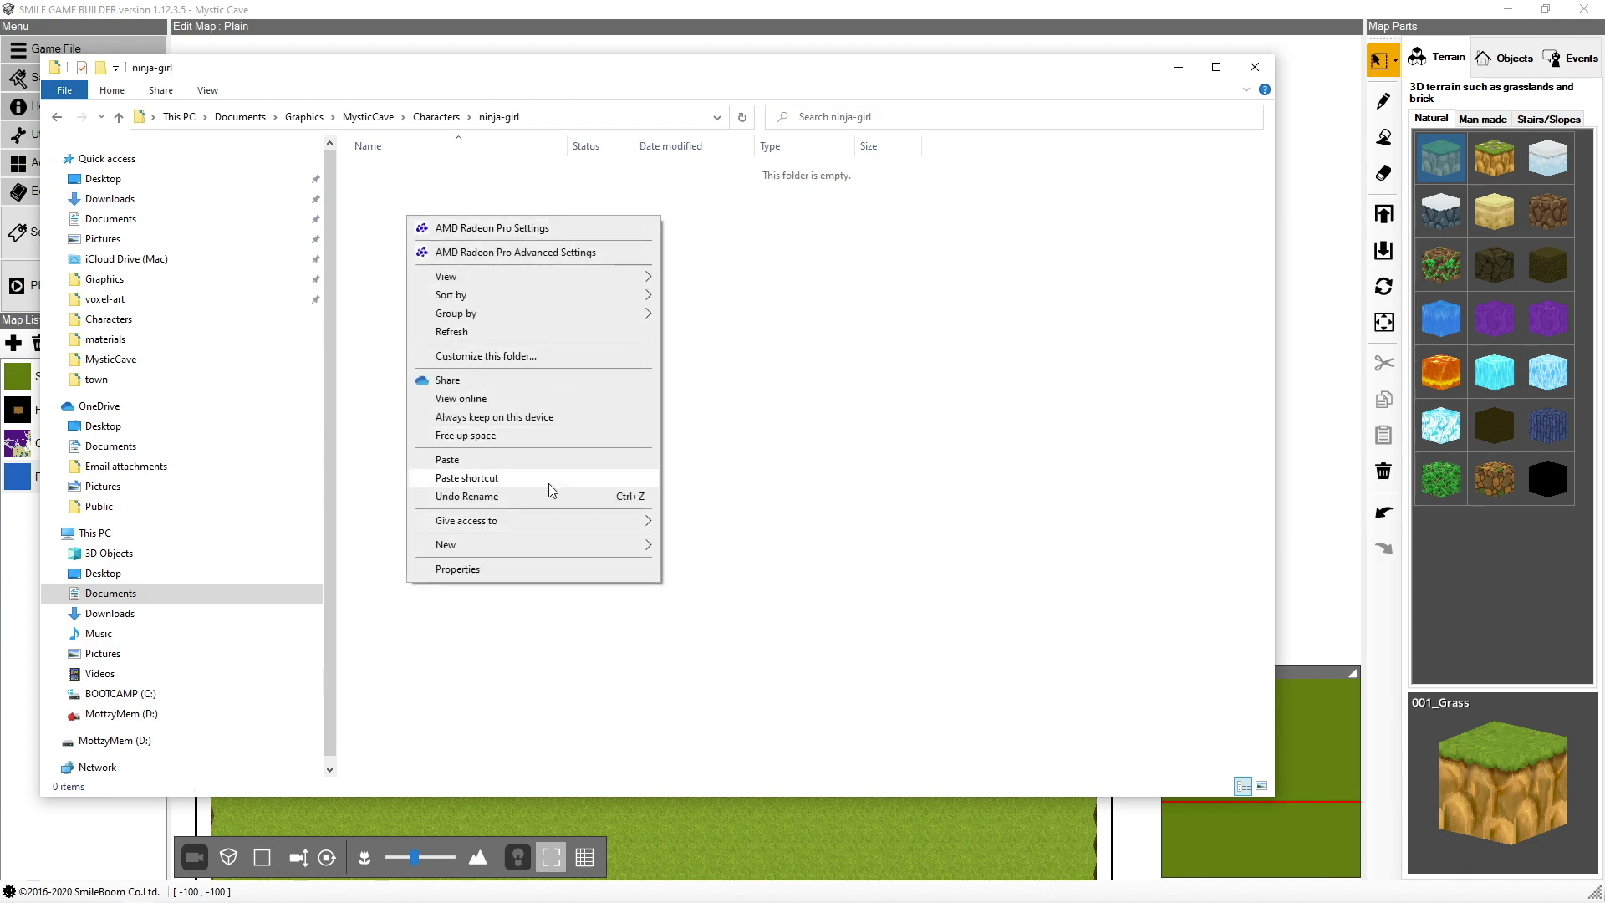
mouse_move(566, 551)
click(679, 549)
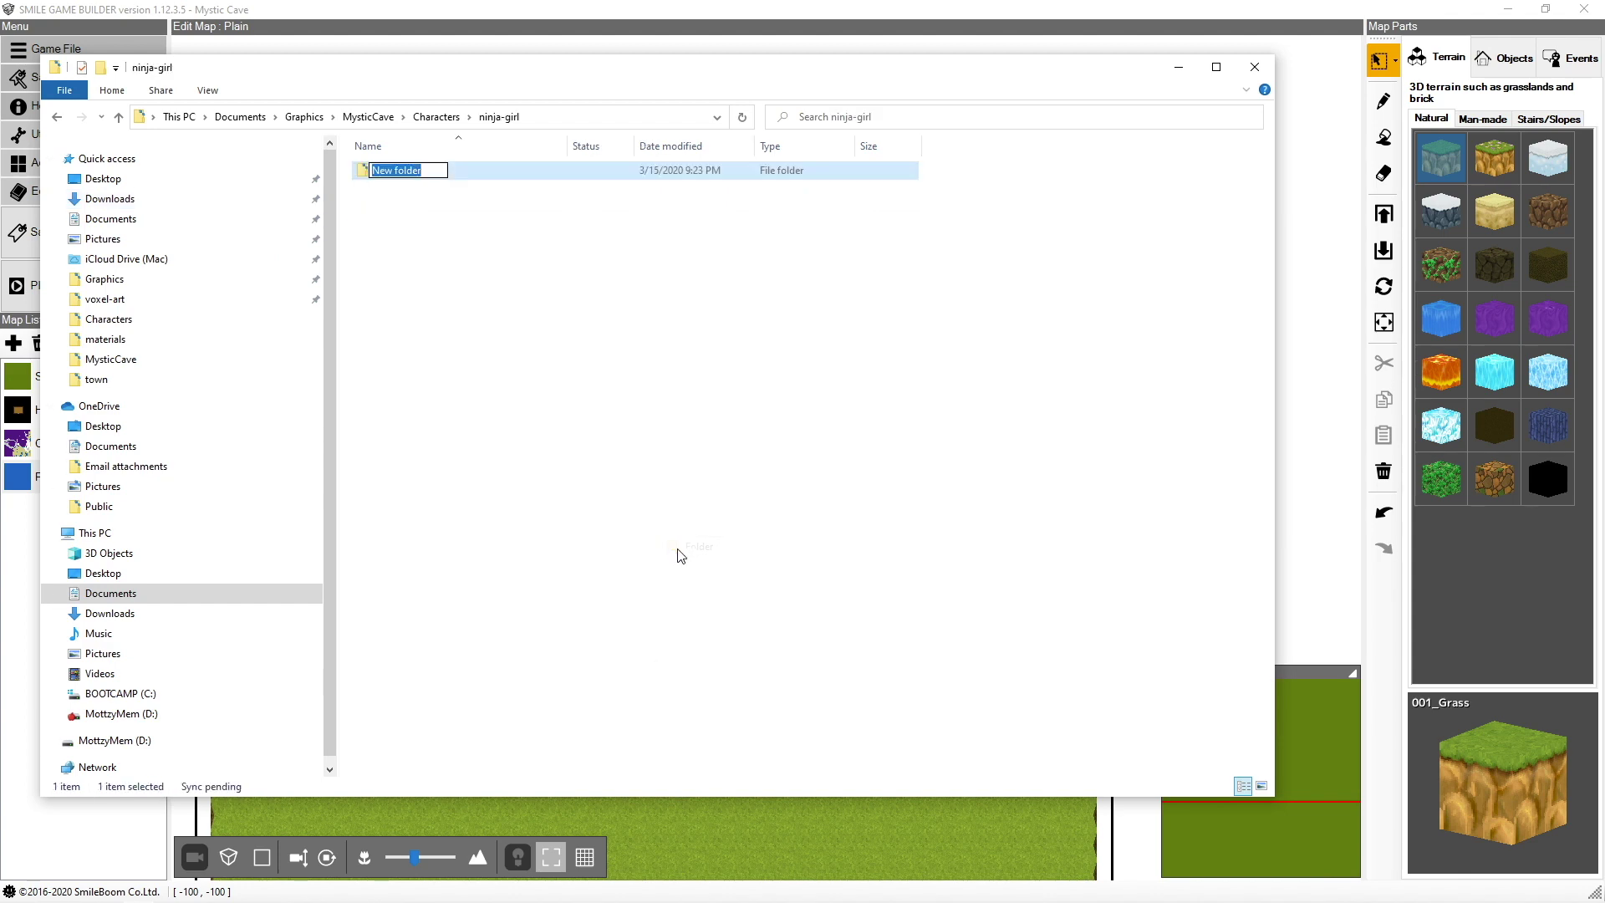
text(crouch)
key(Return)
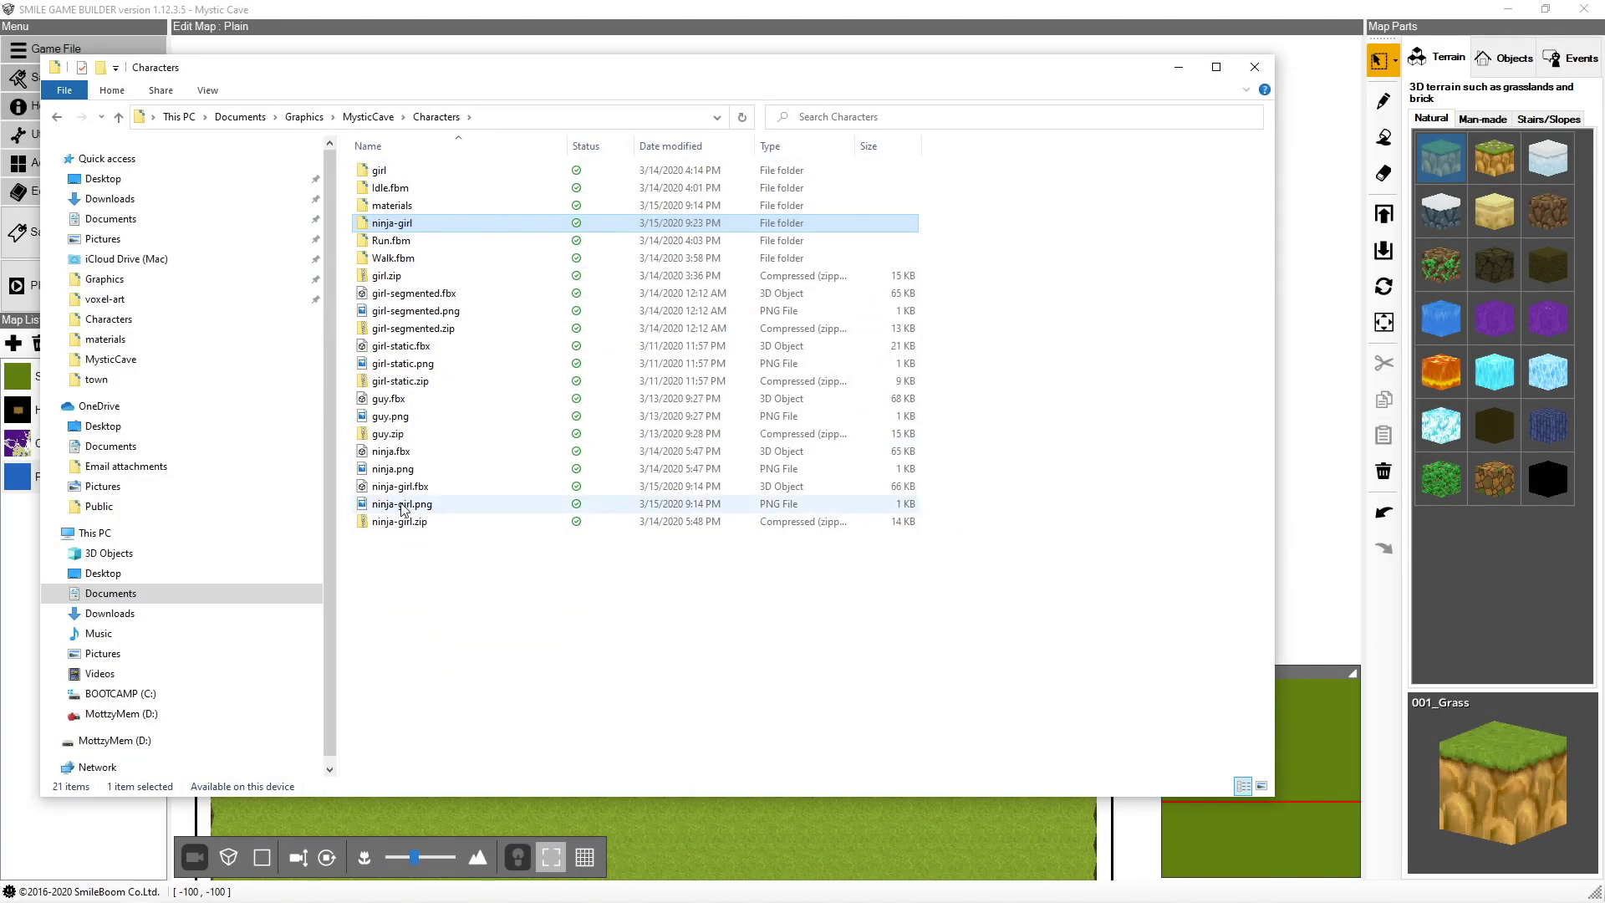
- Move ninja-girl.png into the ninja-girl folder and return to Mixamo
click(403, 505)
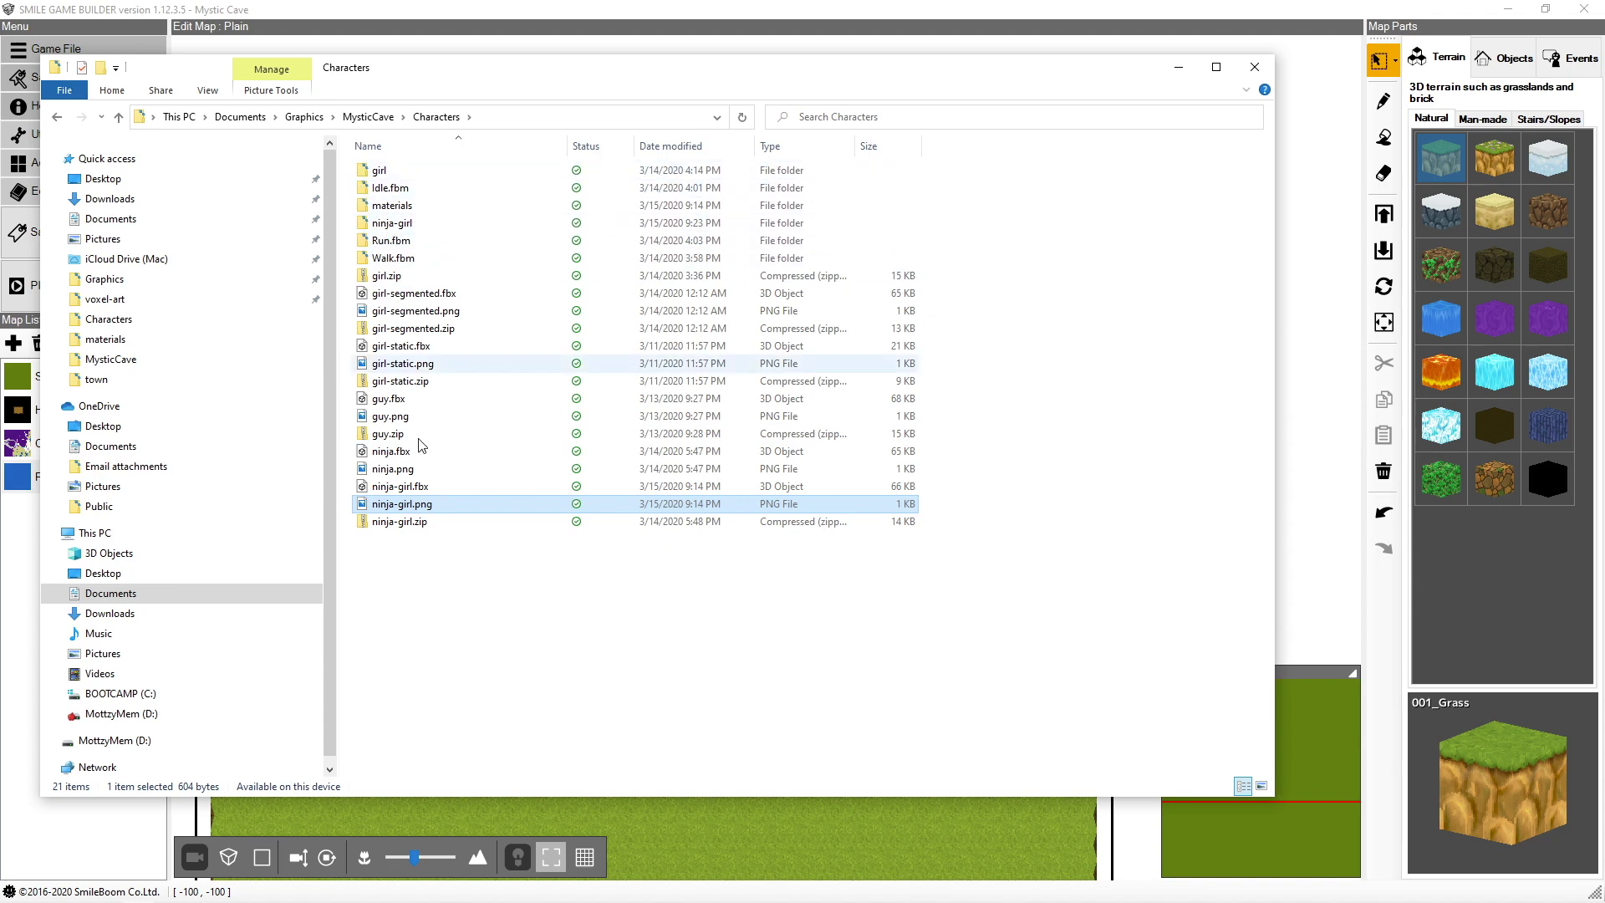
drag(407, 506, 393, 224)
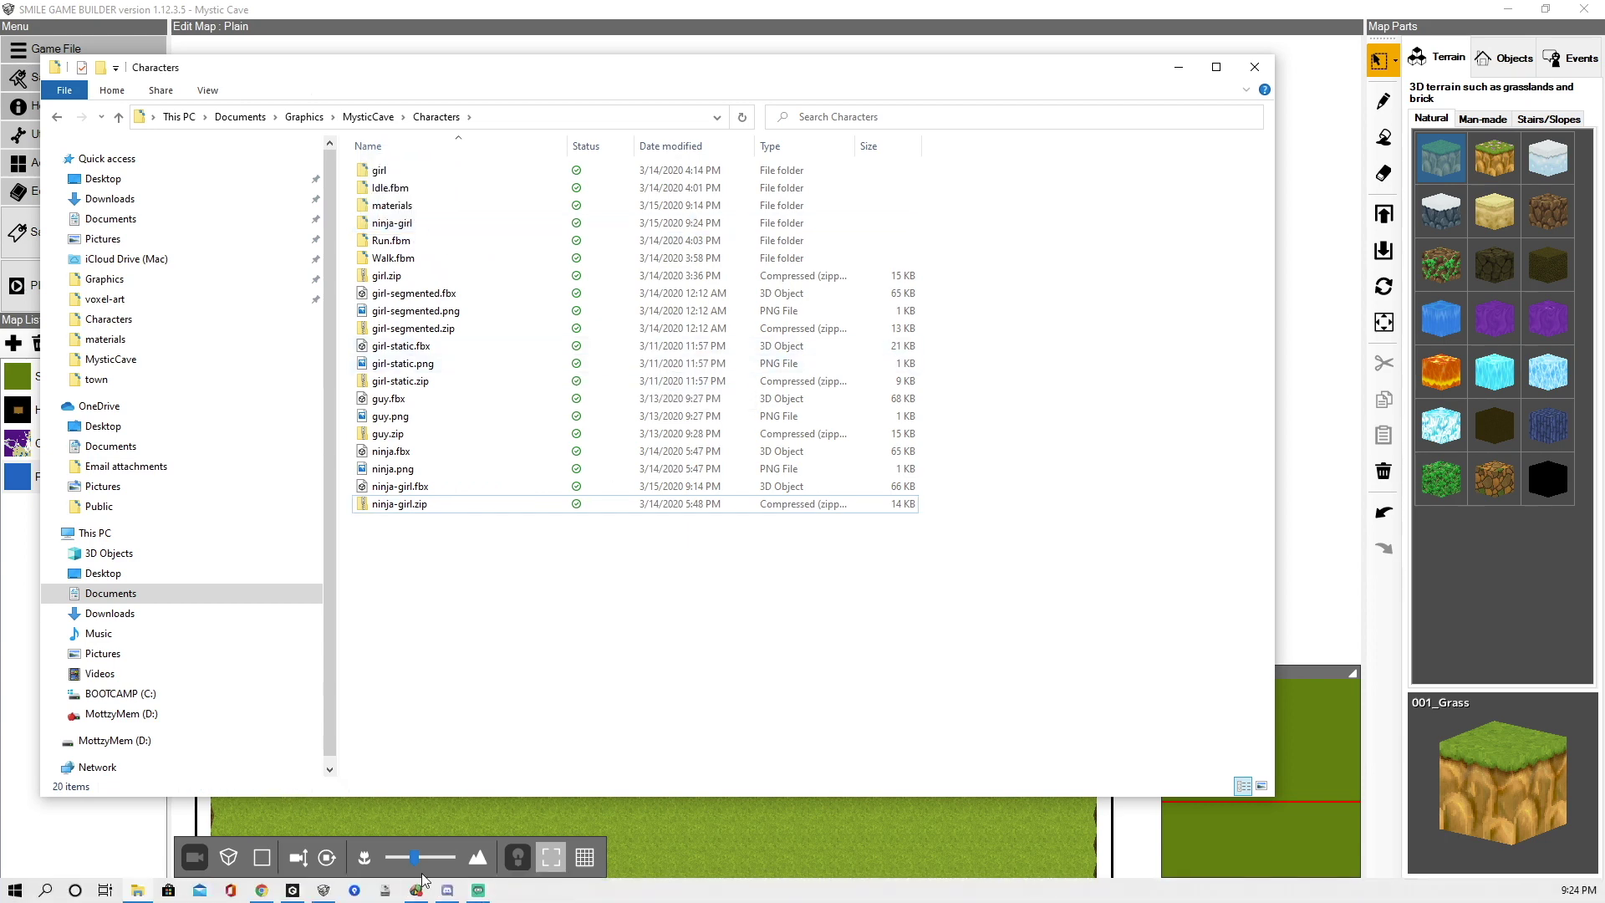
click(262, 890)
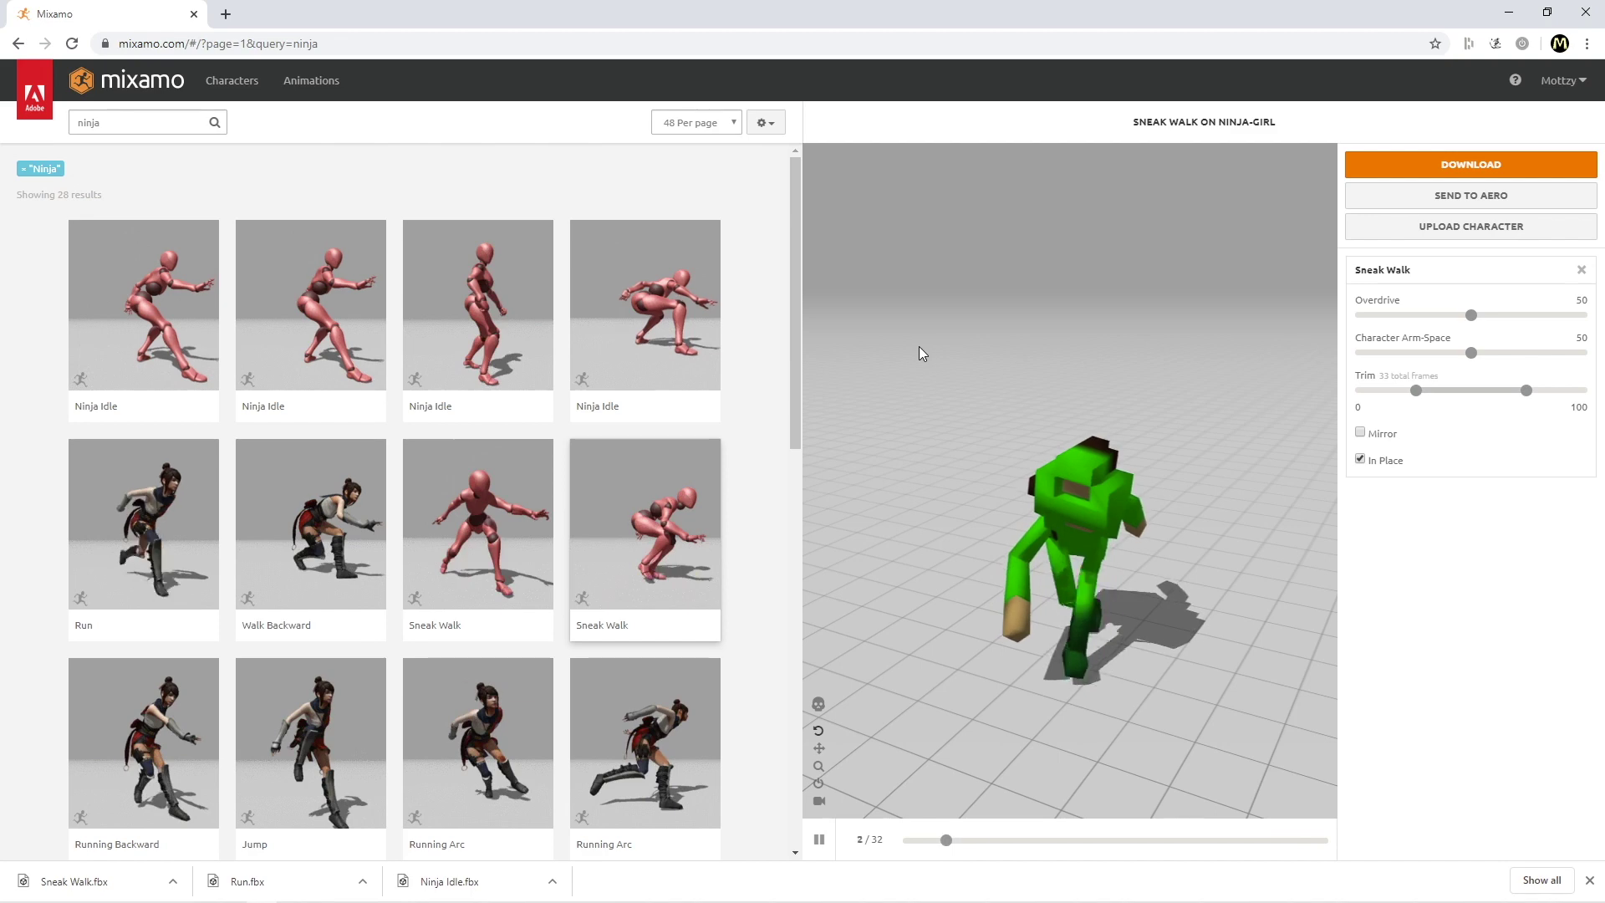
- Remove Sneak Walk, download the T-pose ninja-girl.fbx, and show it in its folder
click(1581, 270)
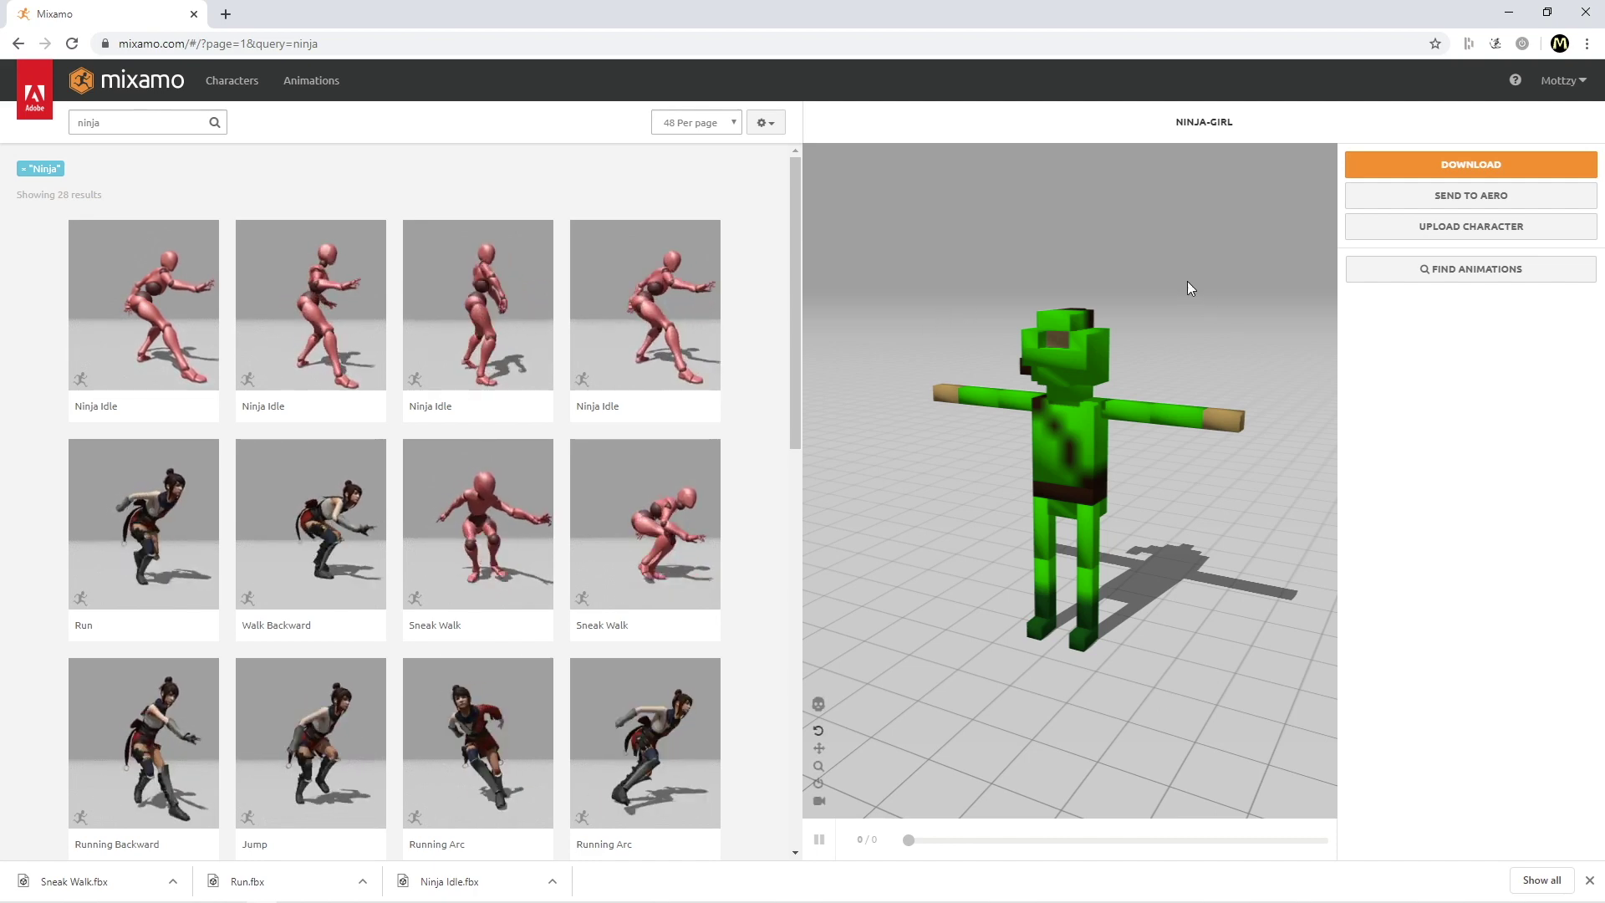
click(1442, 167)
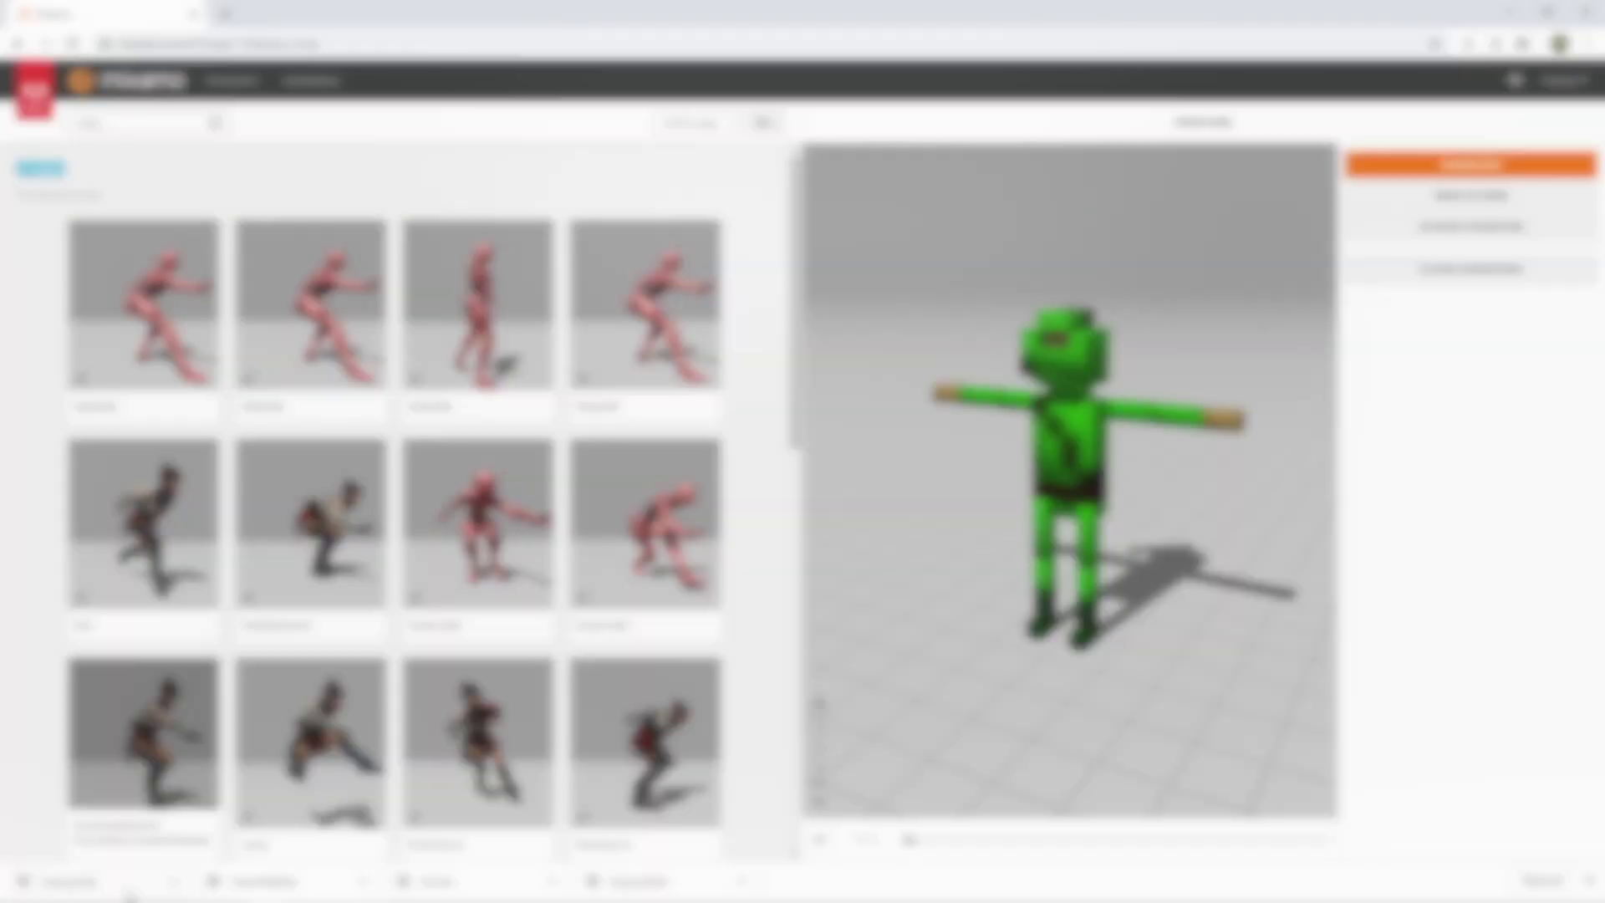
right_click(115, 882)
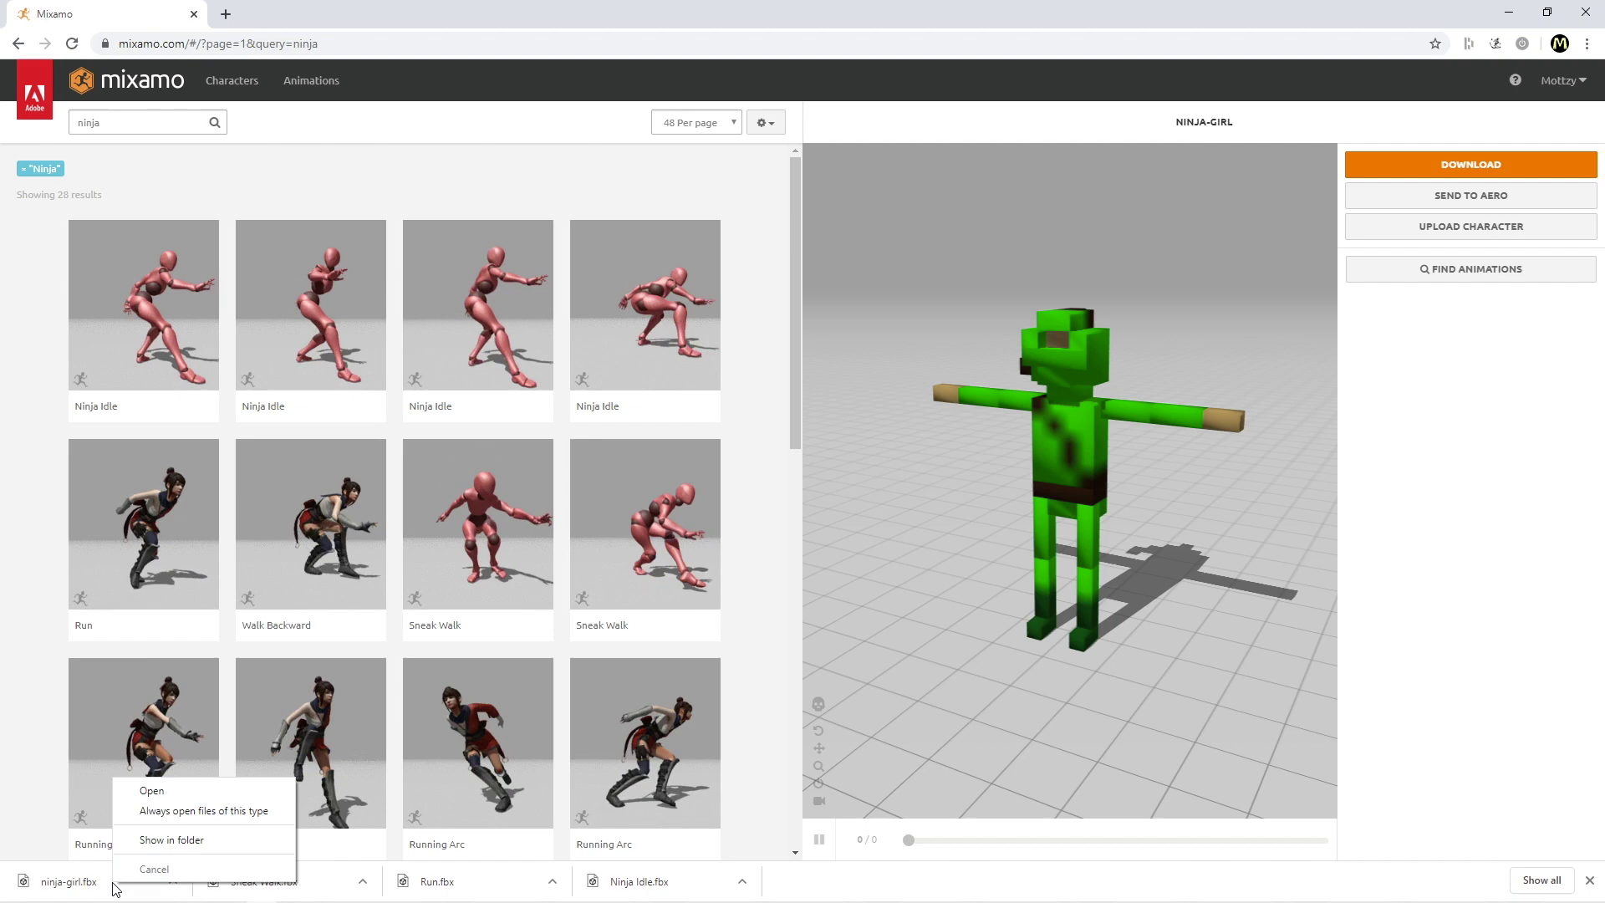
click(157, 840)
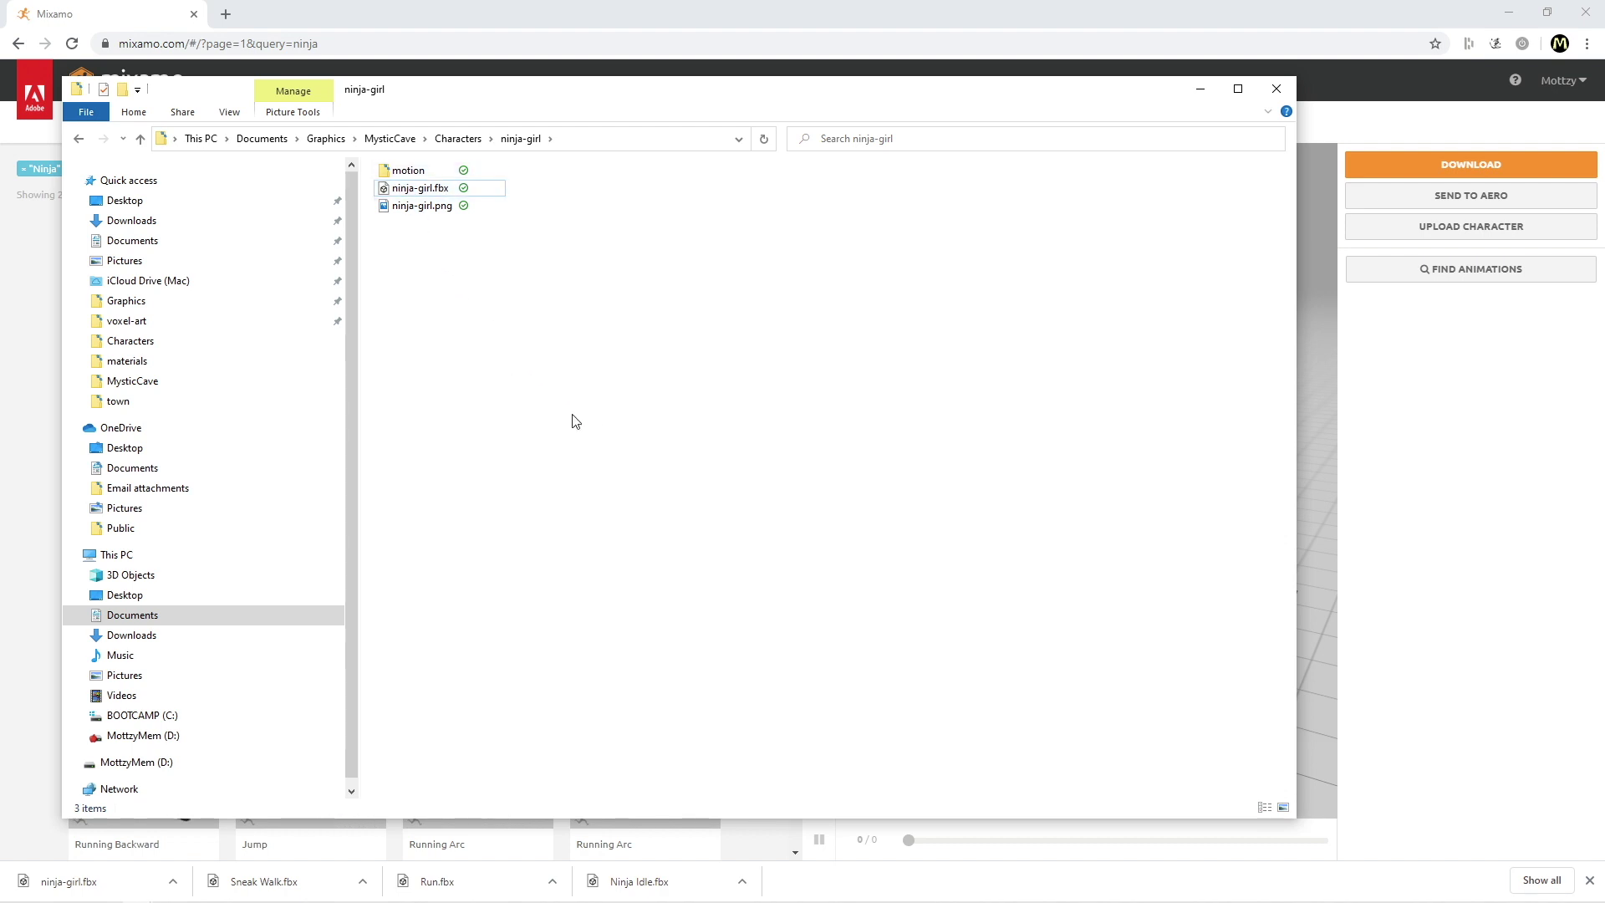
- In the motion folder, rename Sneak Walk.fbx to mot001_walk.fbx
double_click(407, 171)
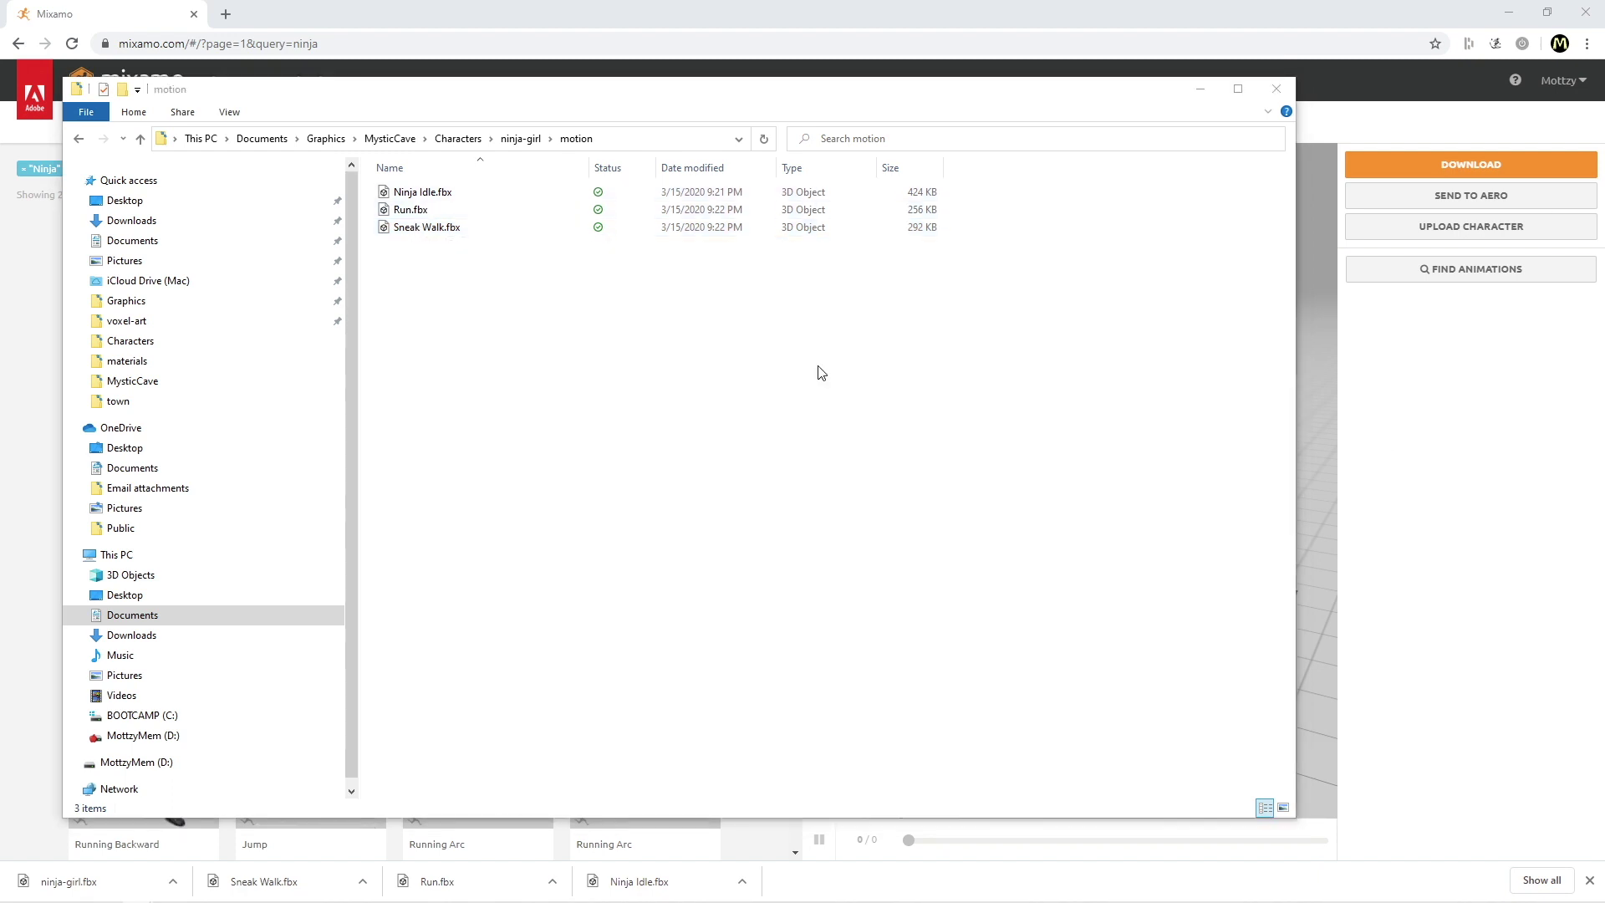
click(414, 229)
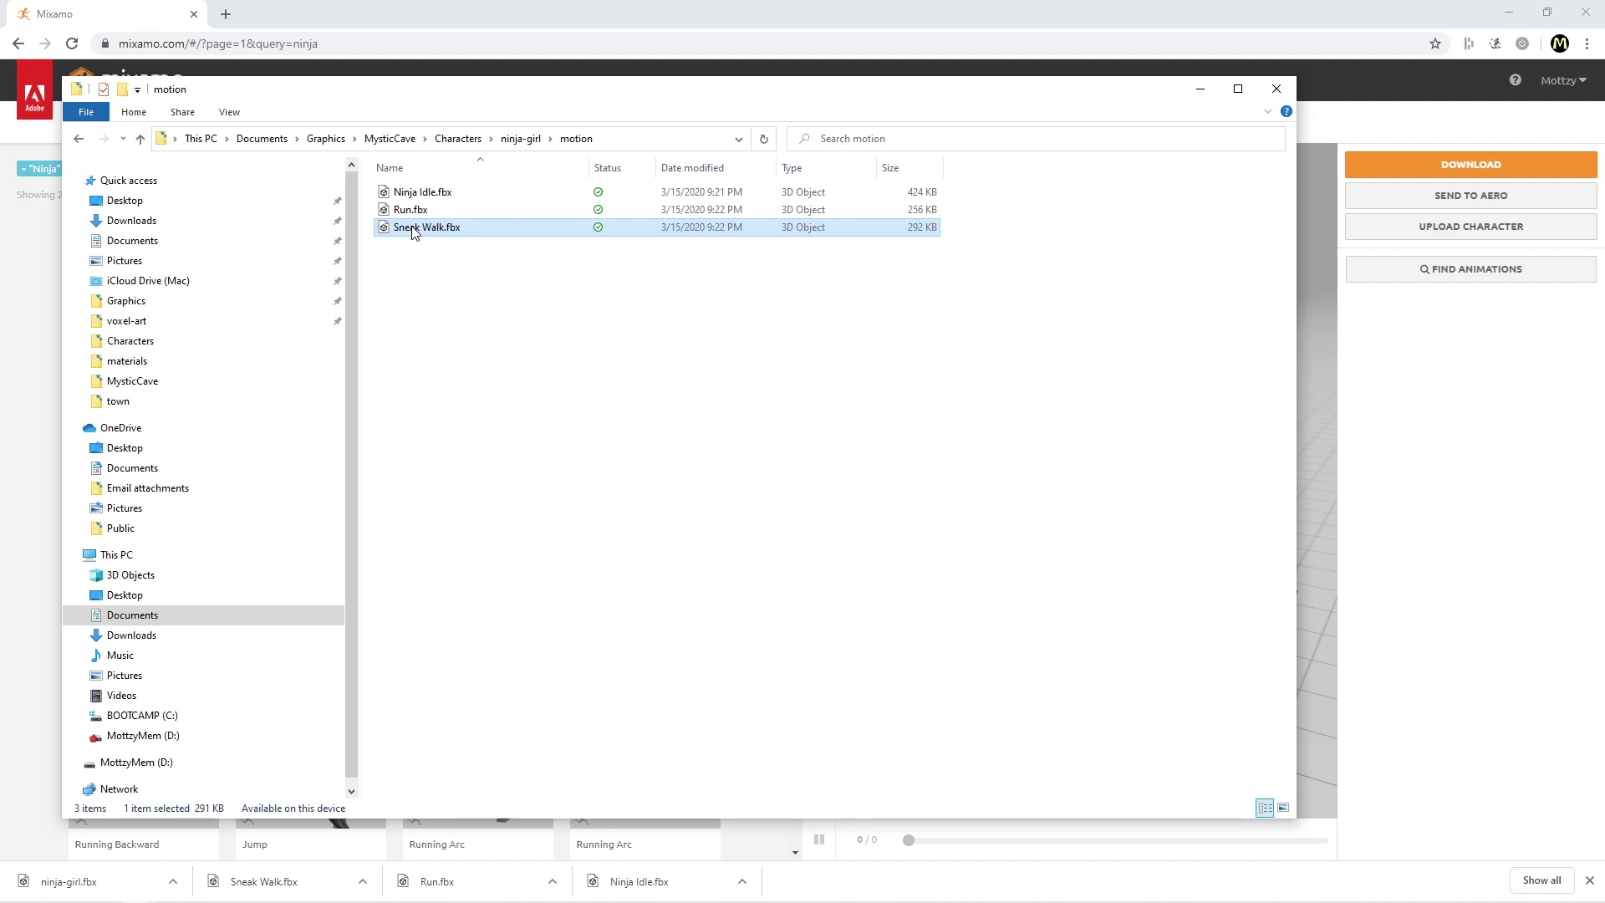
click(414, 229)
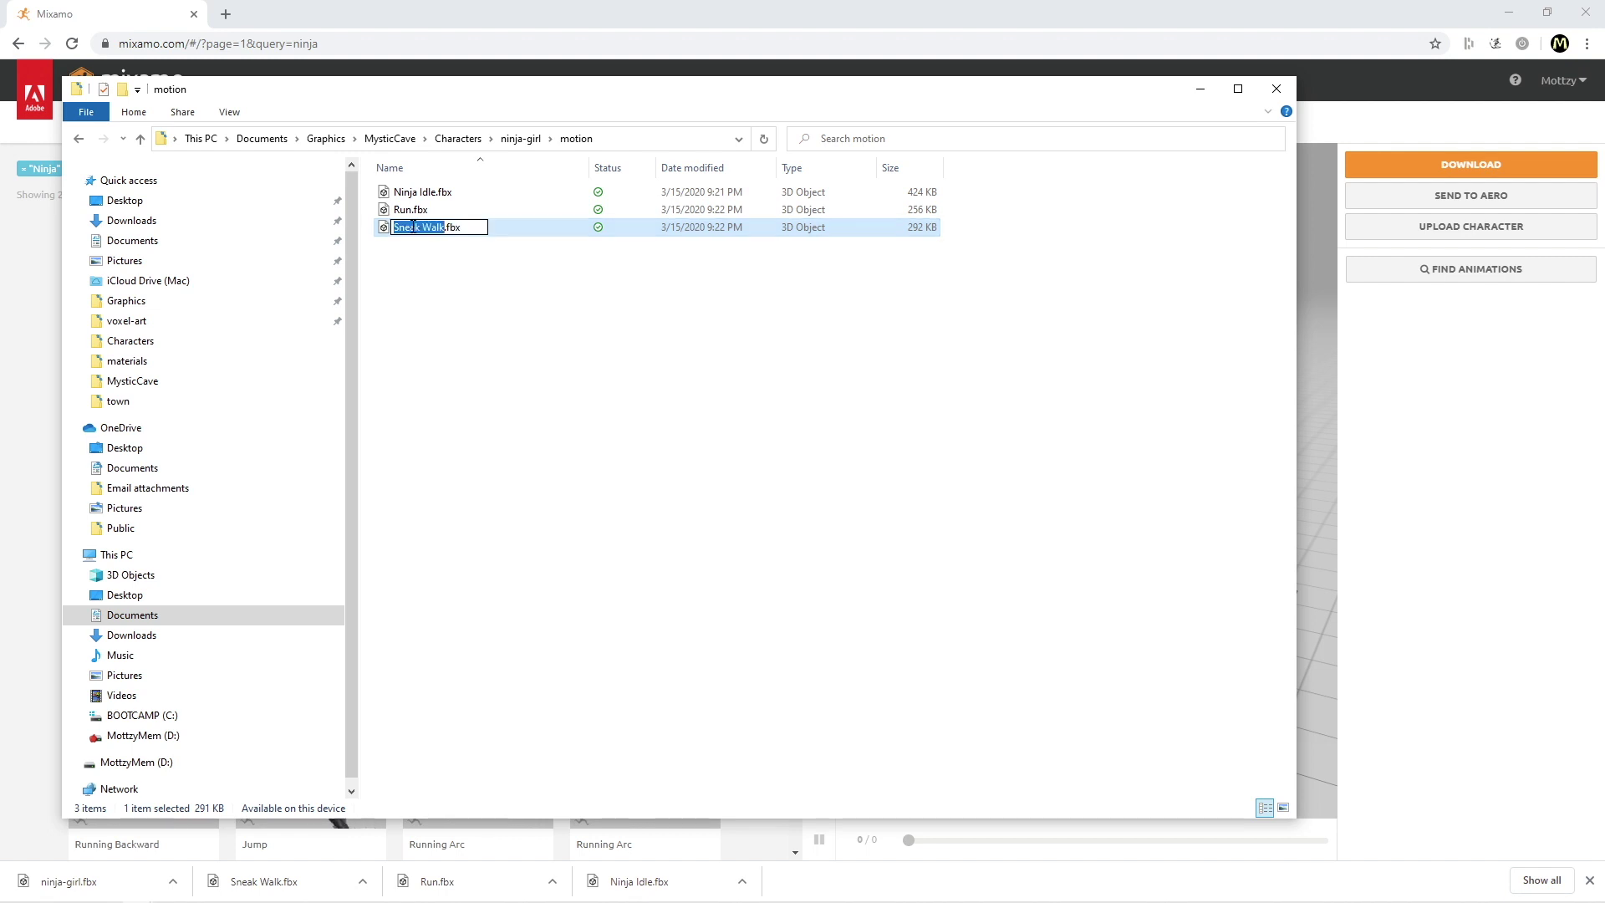
text(mot)
text(001)
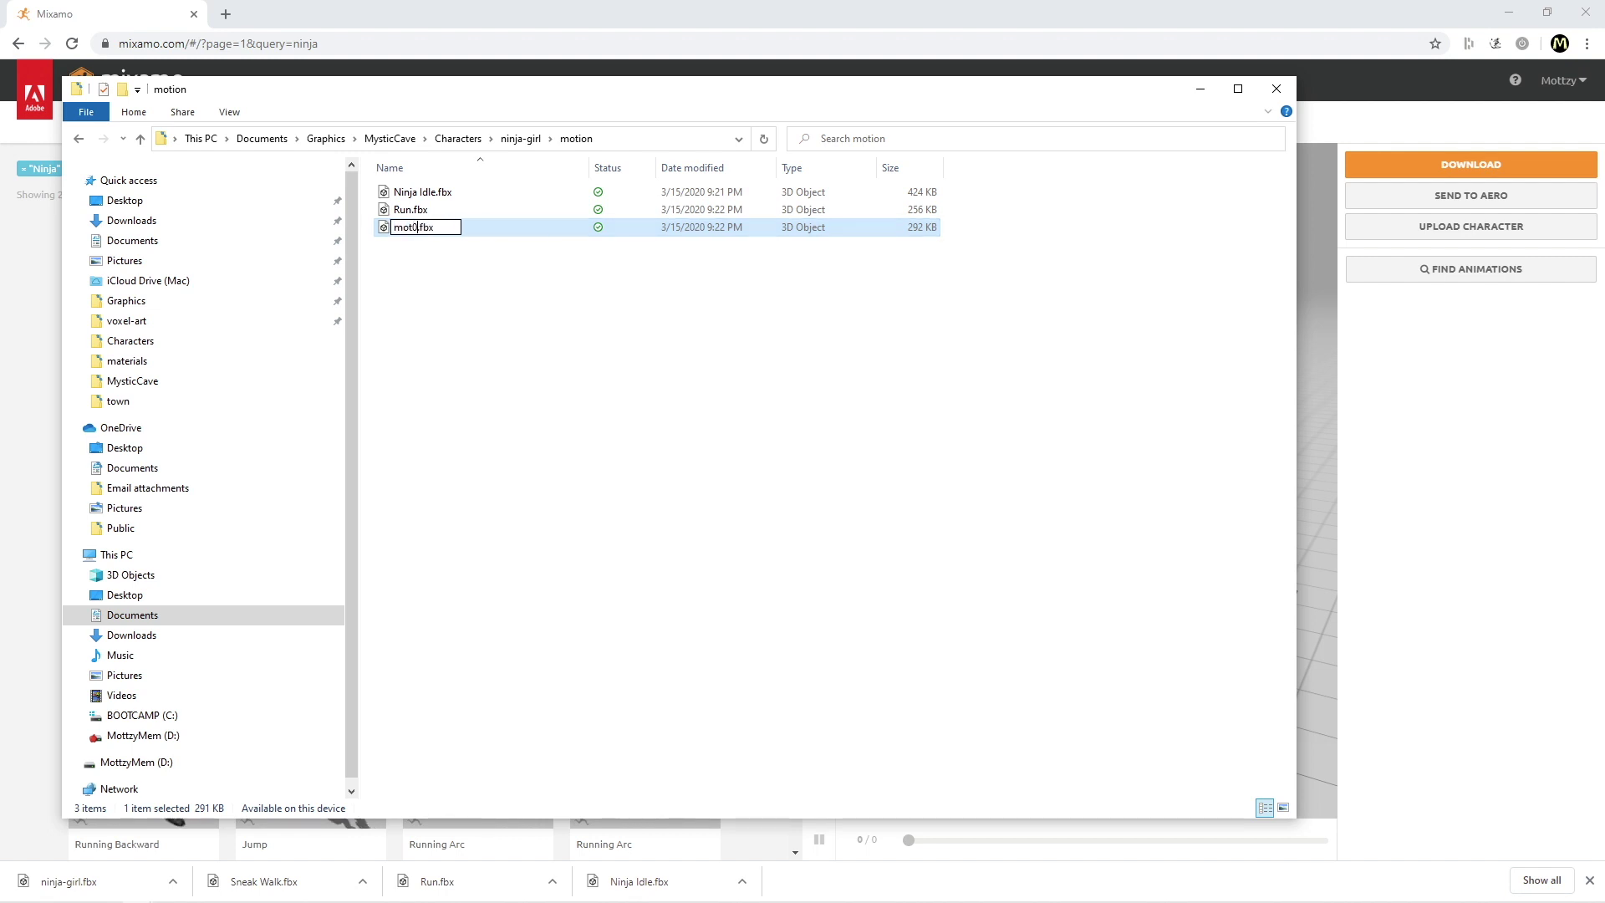
text(_walk)
key(Return)
- Rename Ninja Idle.fbx to mot002_wait and Run.fbx to mot003_run
click(402, 215)
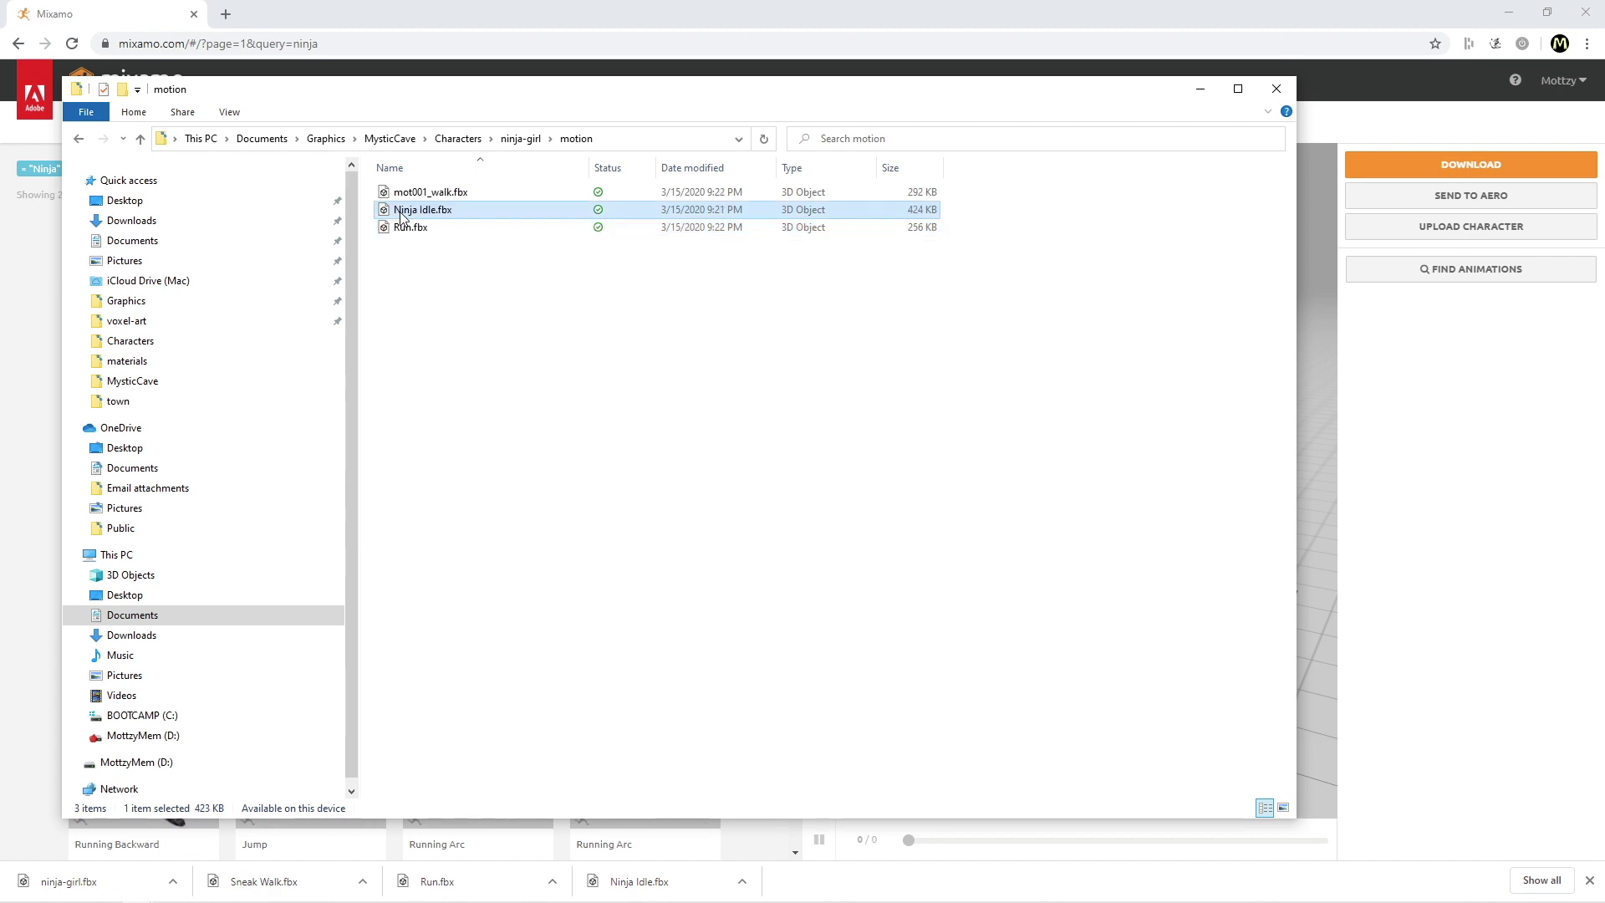
click(402, 214)
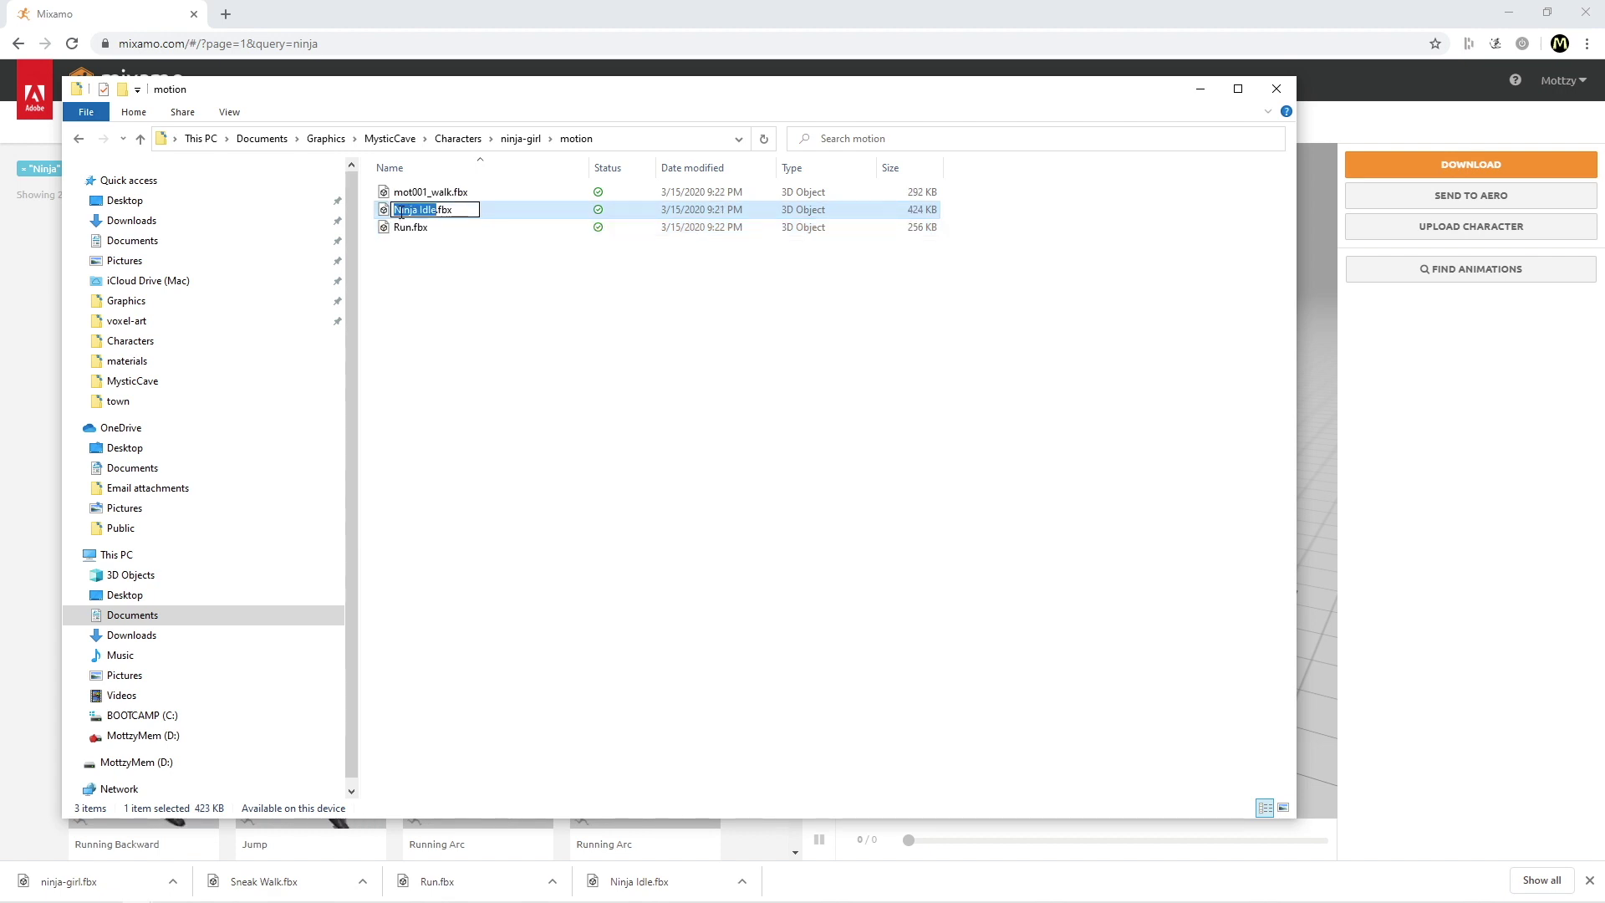
text(mot002_wait)
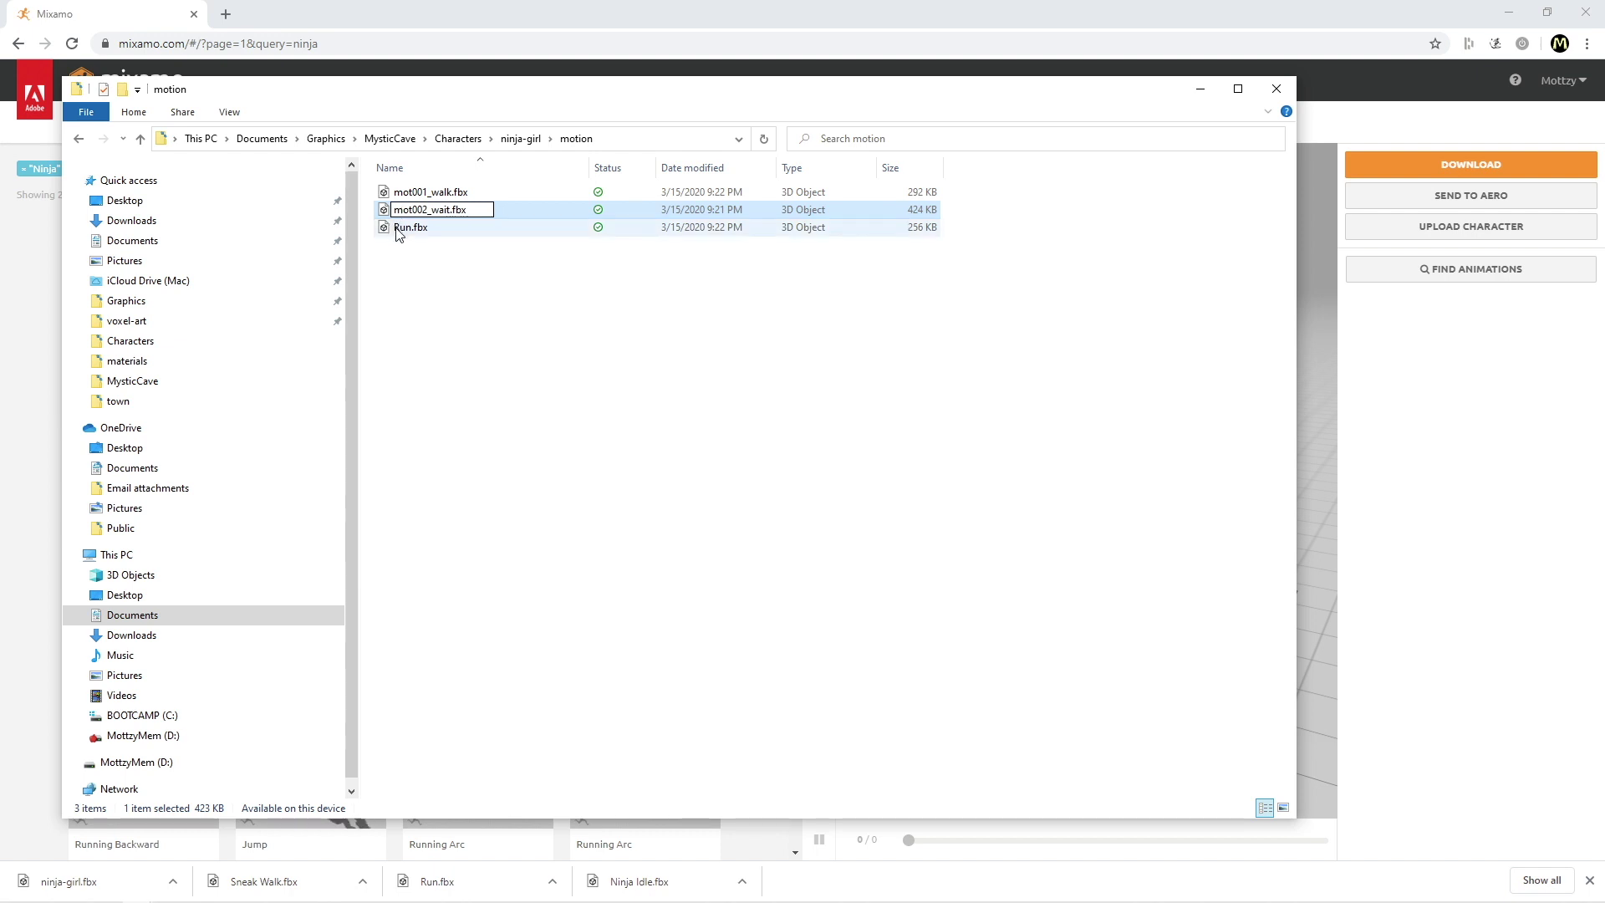
click(408, 230)
click(408, 230)
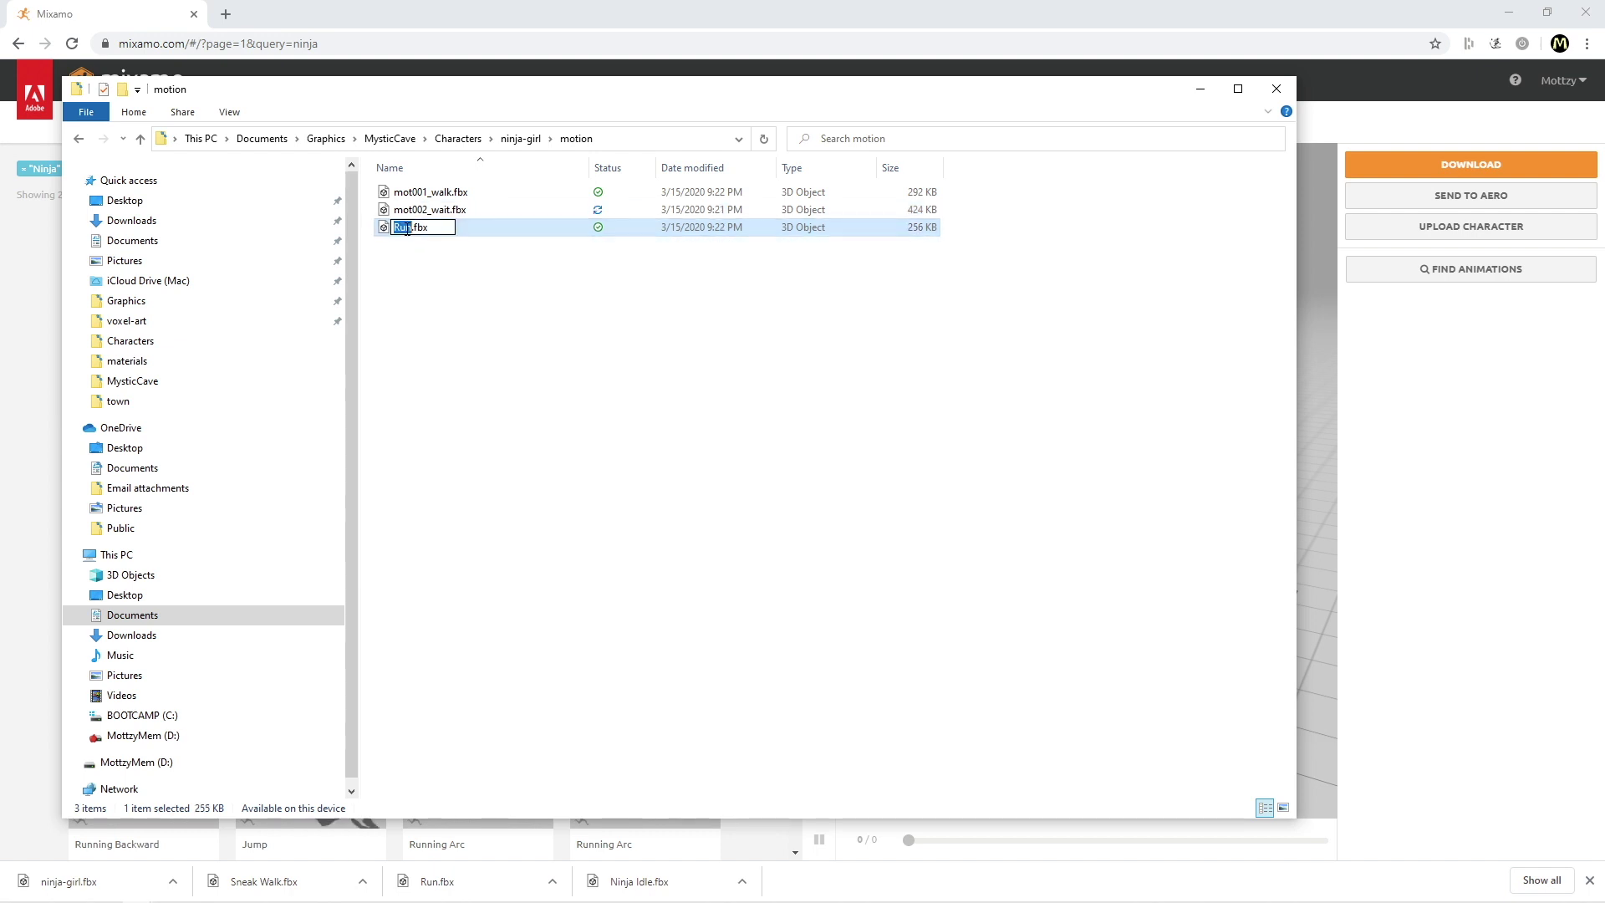
text(mot003_run)
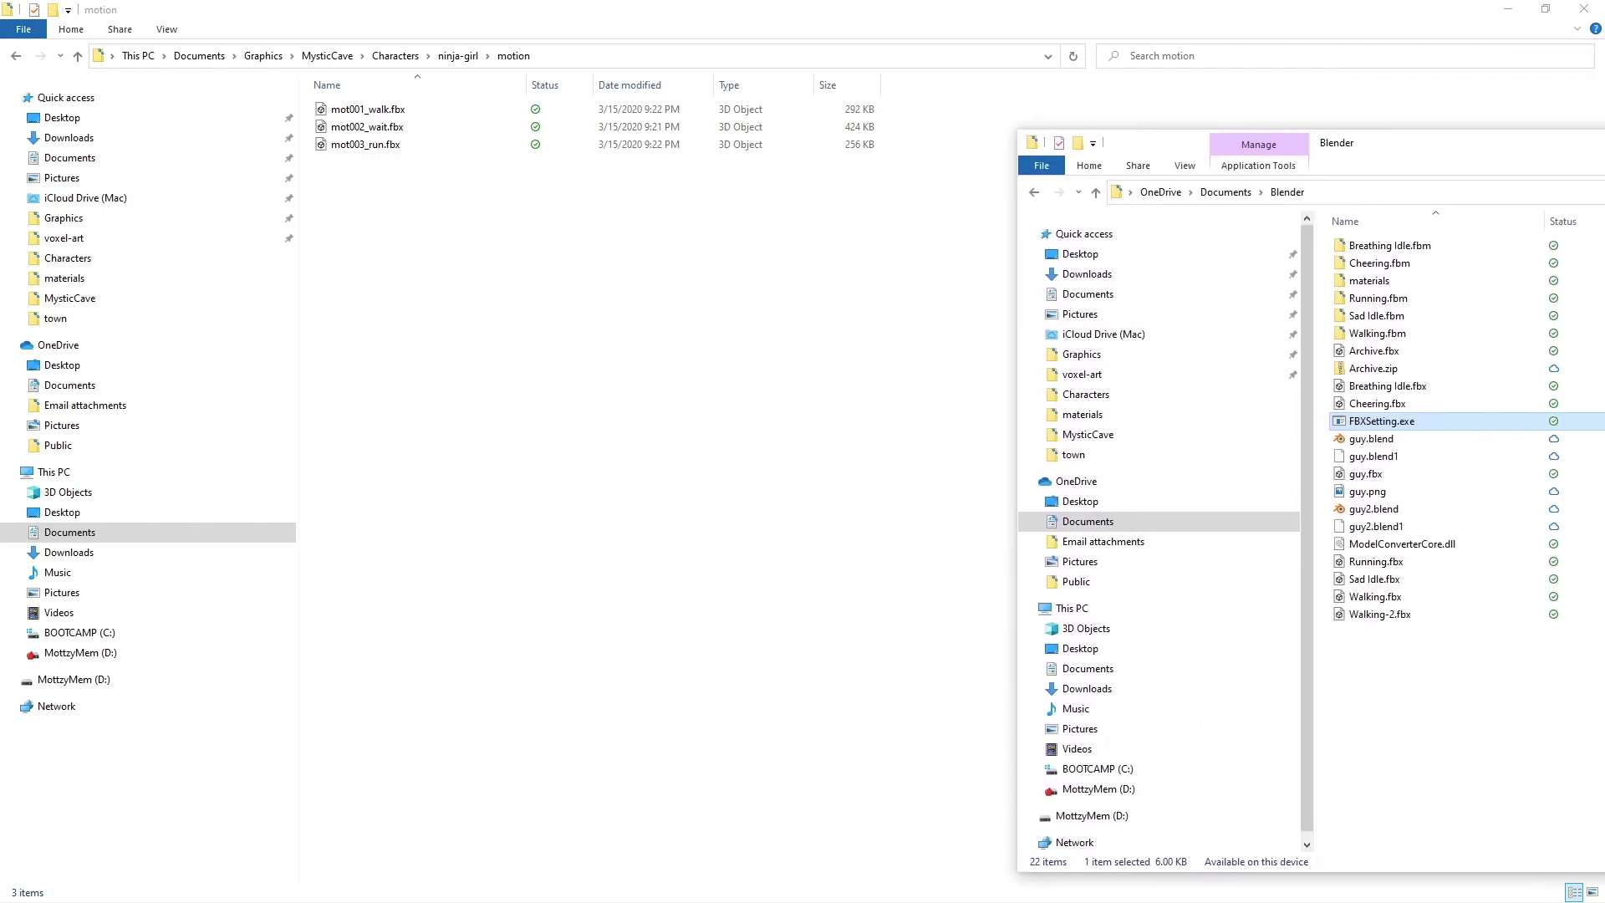
- Move FBXSetting.exe from the Blender folder window into the motion folder
drag(1604, 158, 1526, 158)
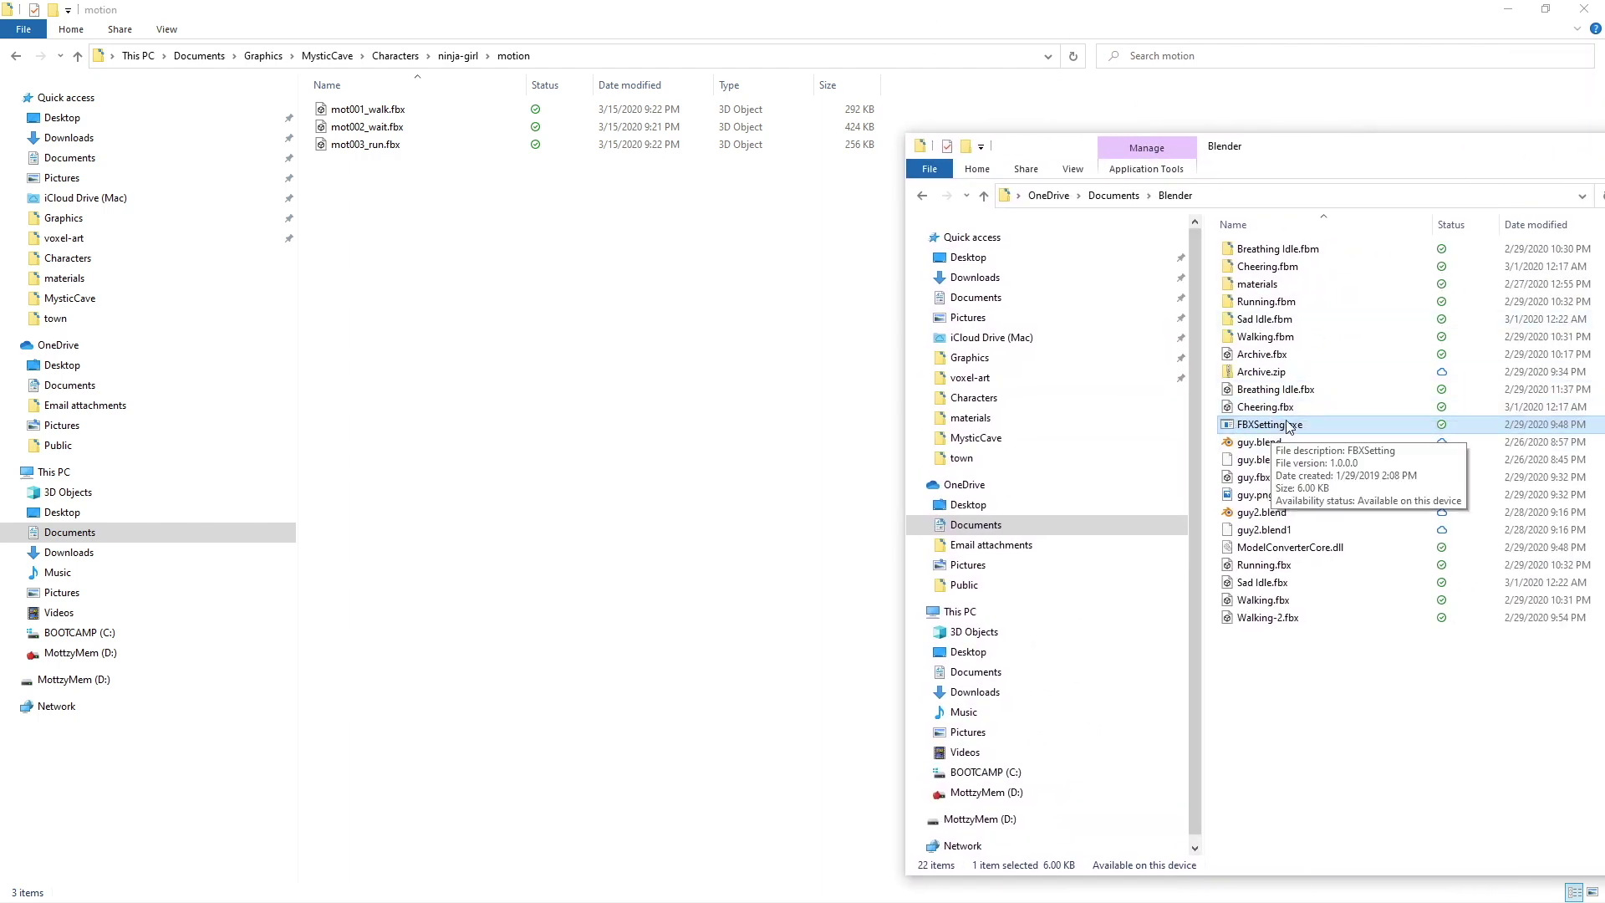
drag(1277, 431, 577, 406)
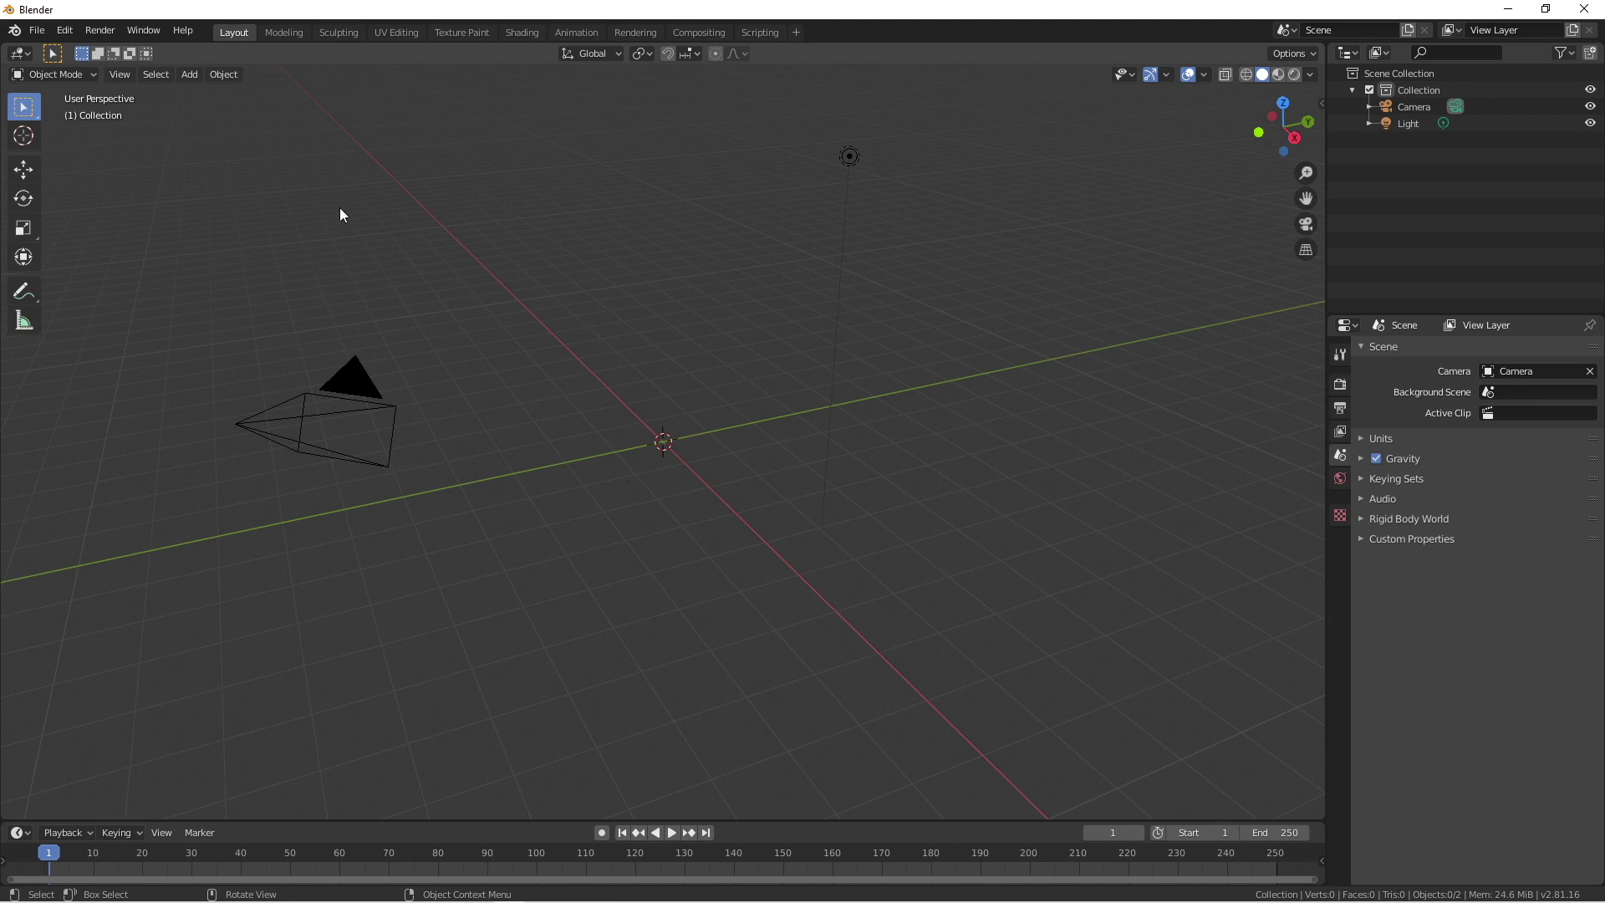
- Import mot001_walk.fbx from ninja-girl\motion into the Blender scene as FBX
click(37, 30)
mouse_move(96, 280)
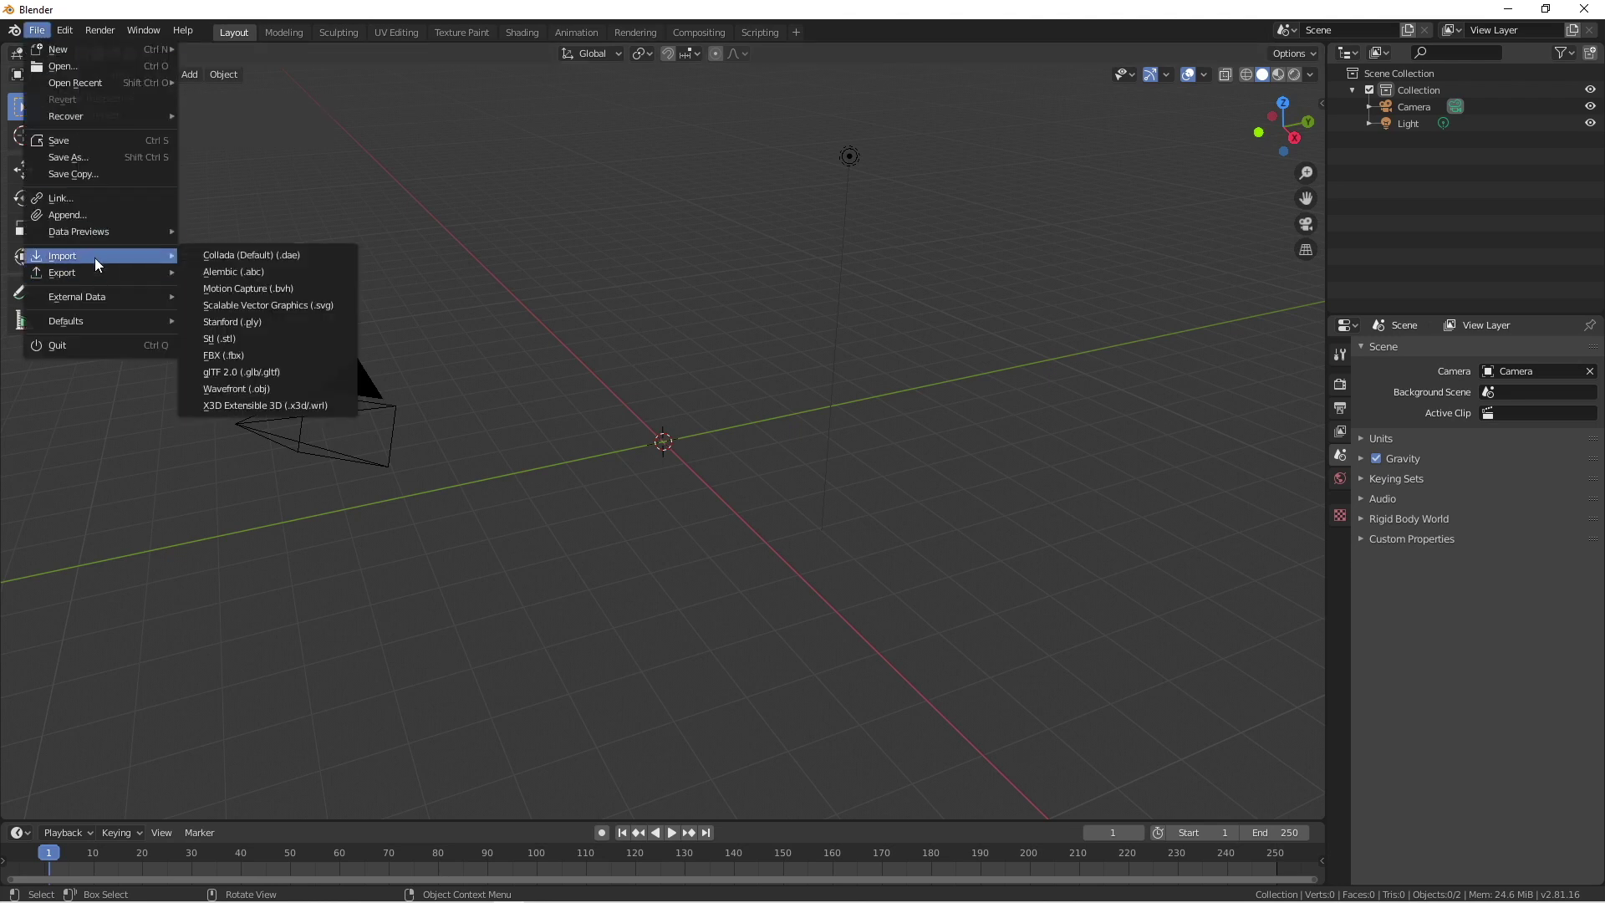
click(238, 357)
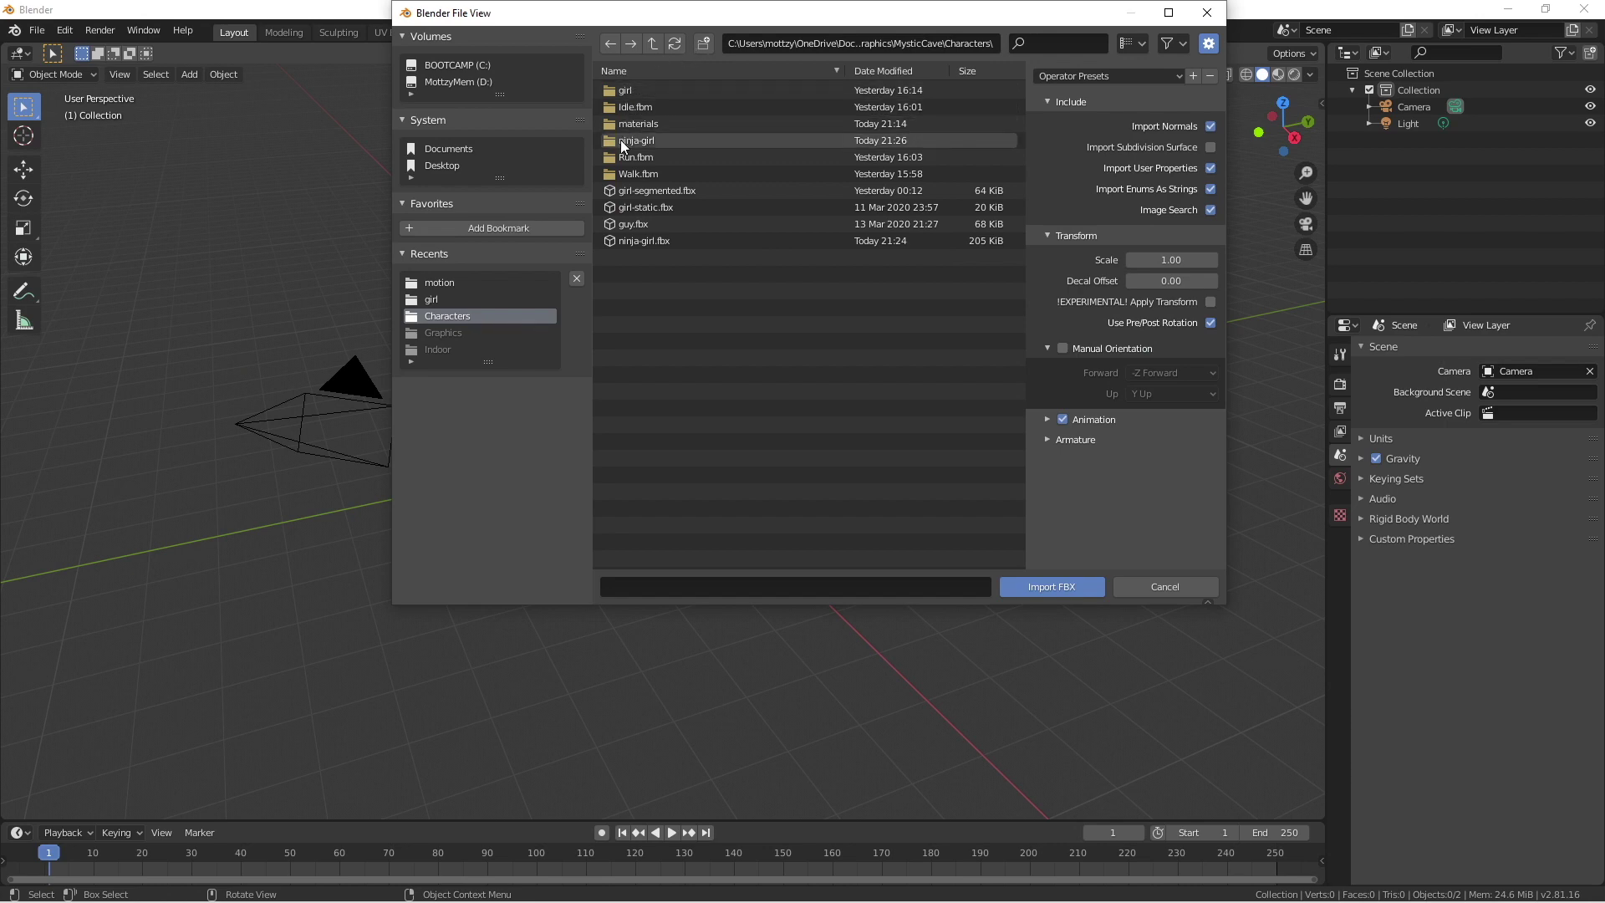
click(626, 140)
click(625, 90)
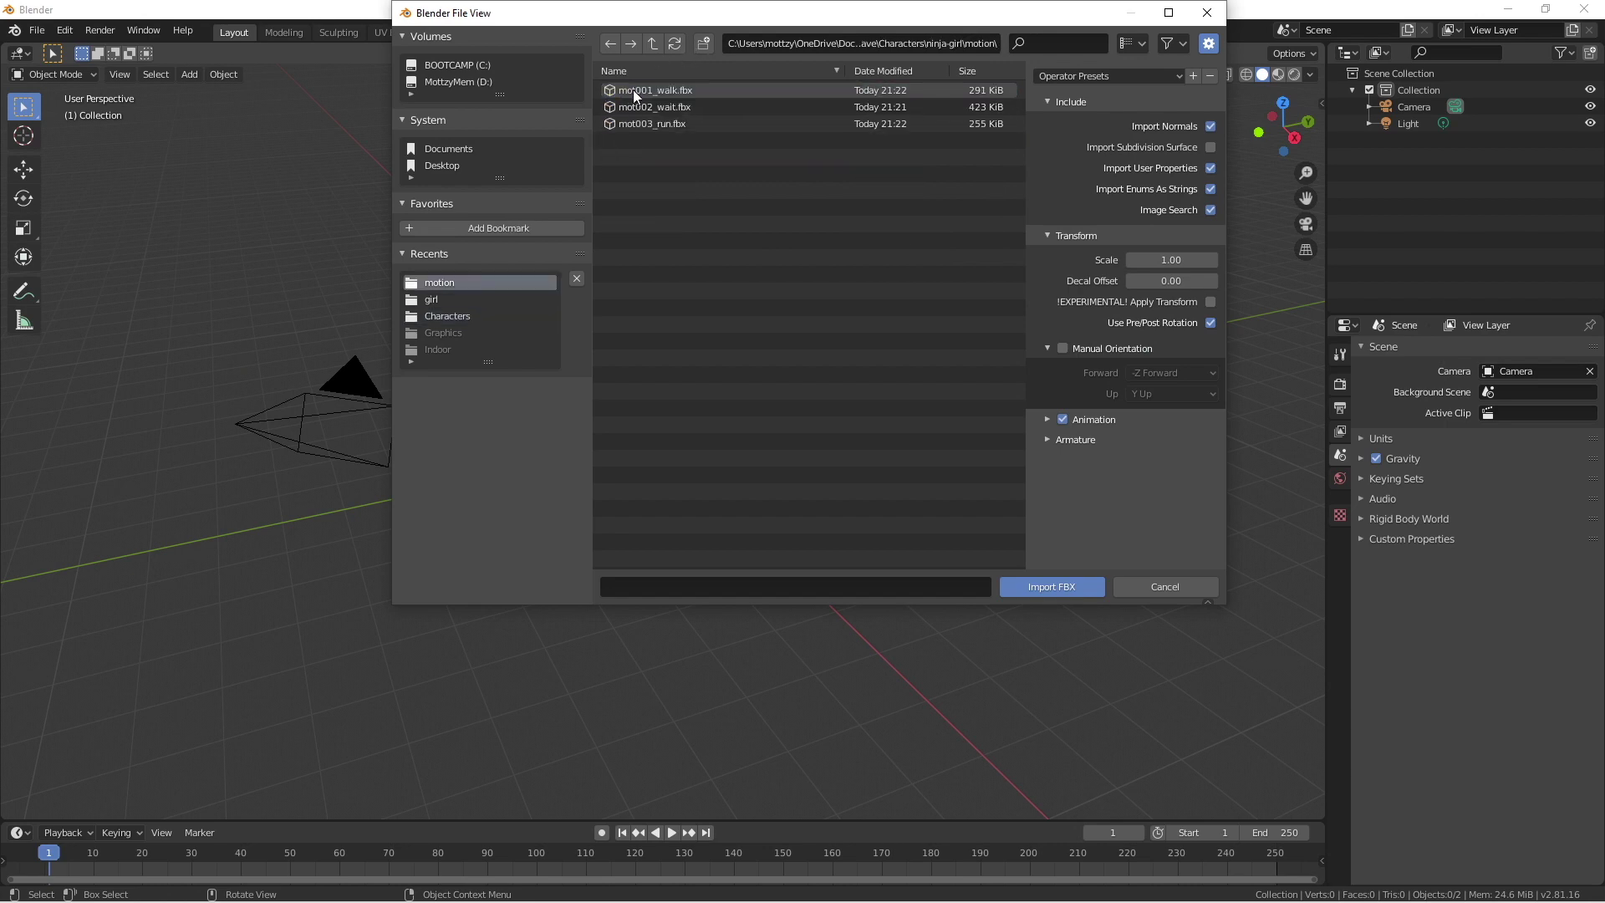
click(649, 90)
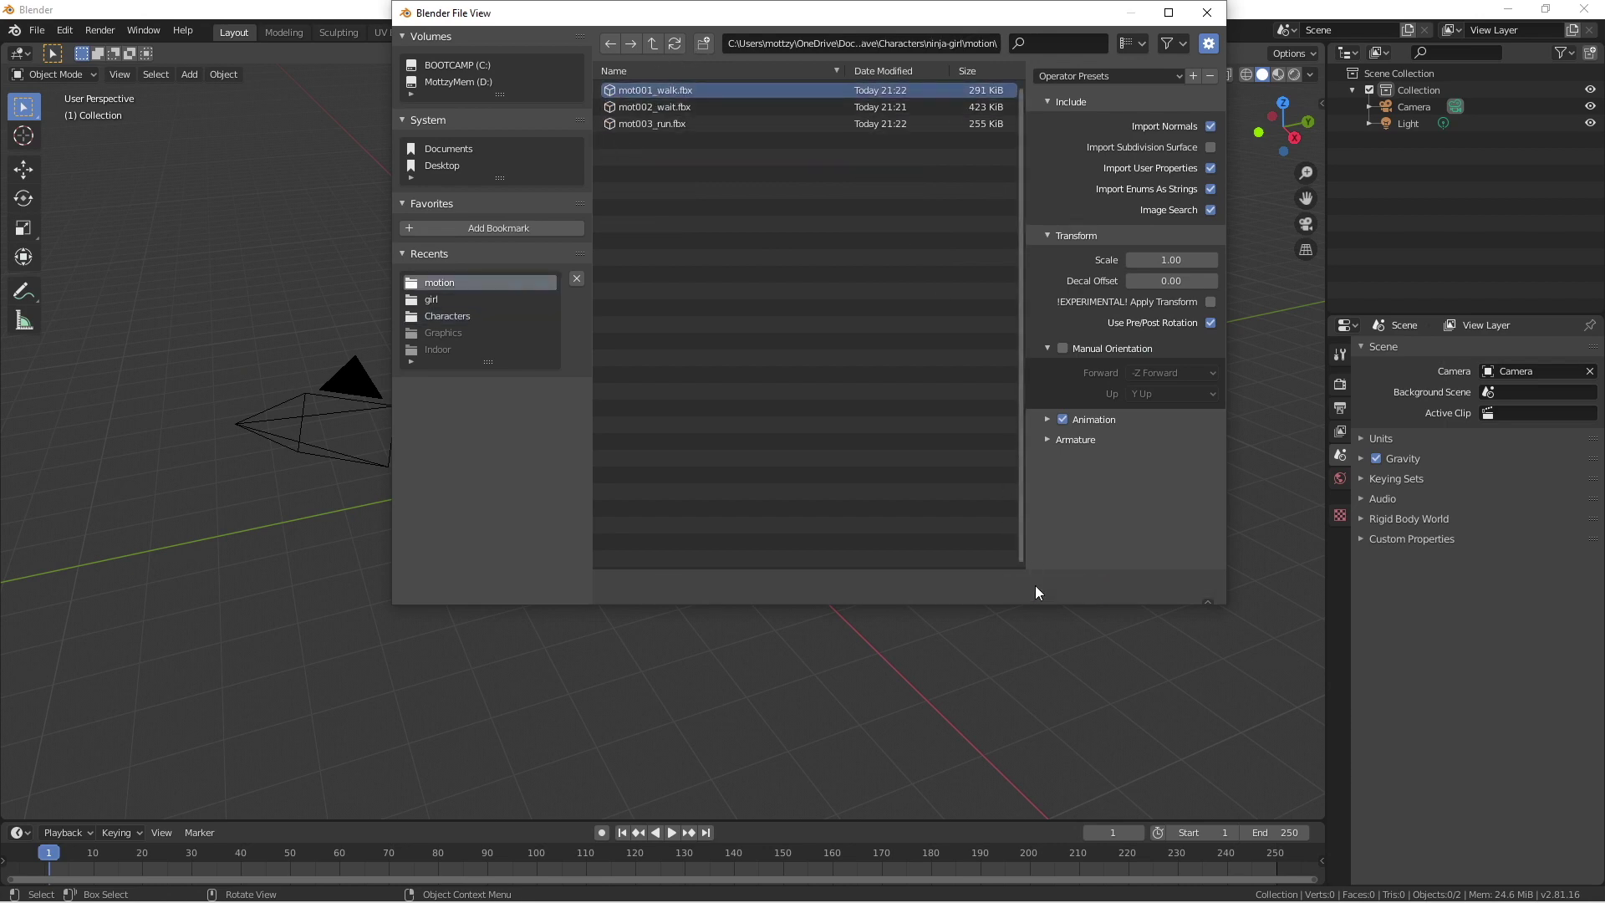
click(1036, 586)
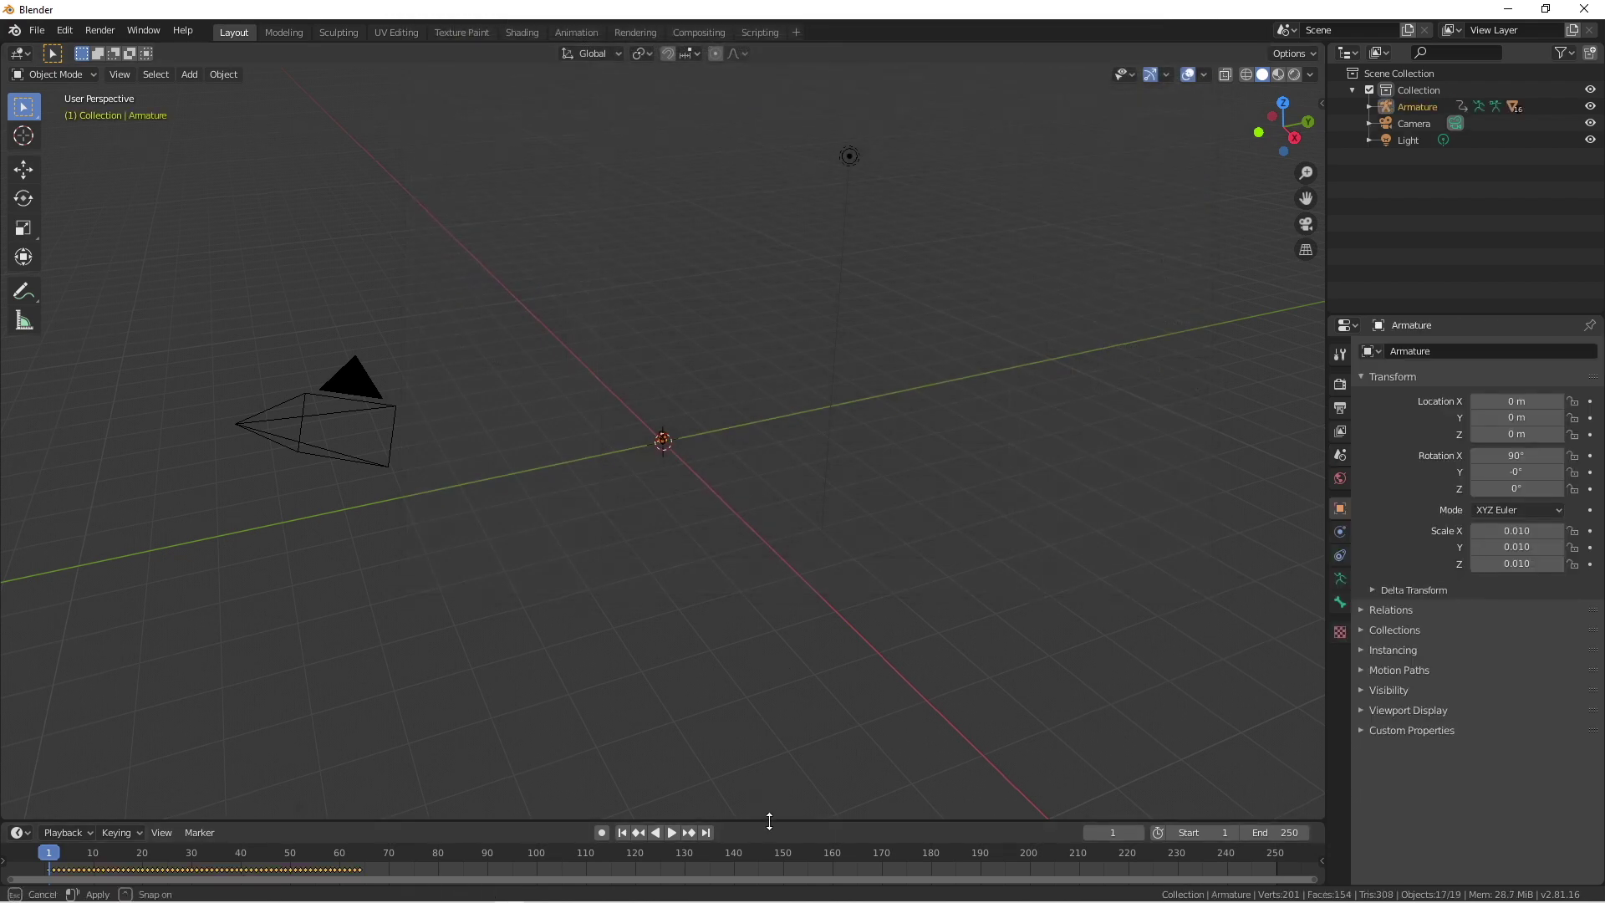
- Enlarge the timeline and find the walk's last keyframe at frame 64
drag(768, 821, 769, 679)
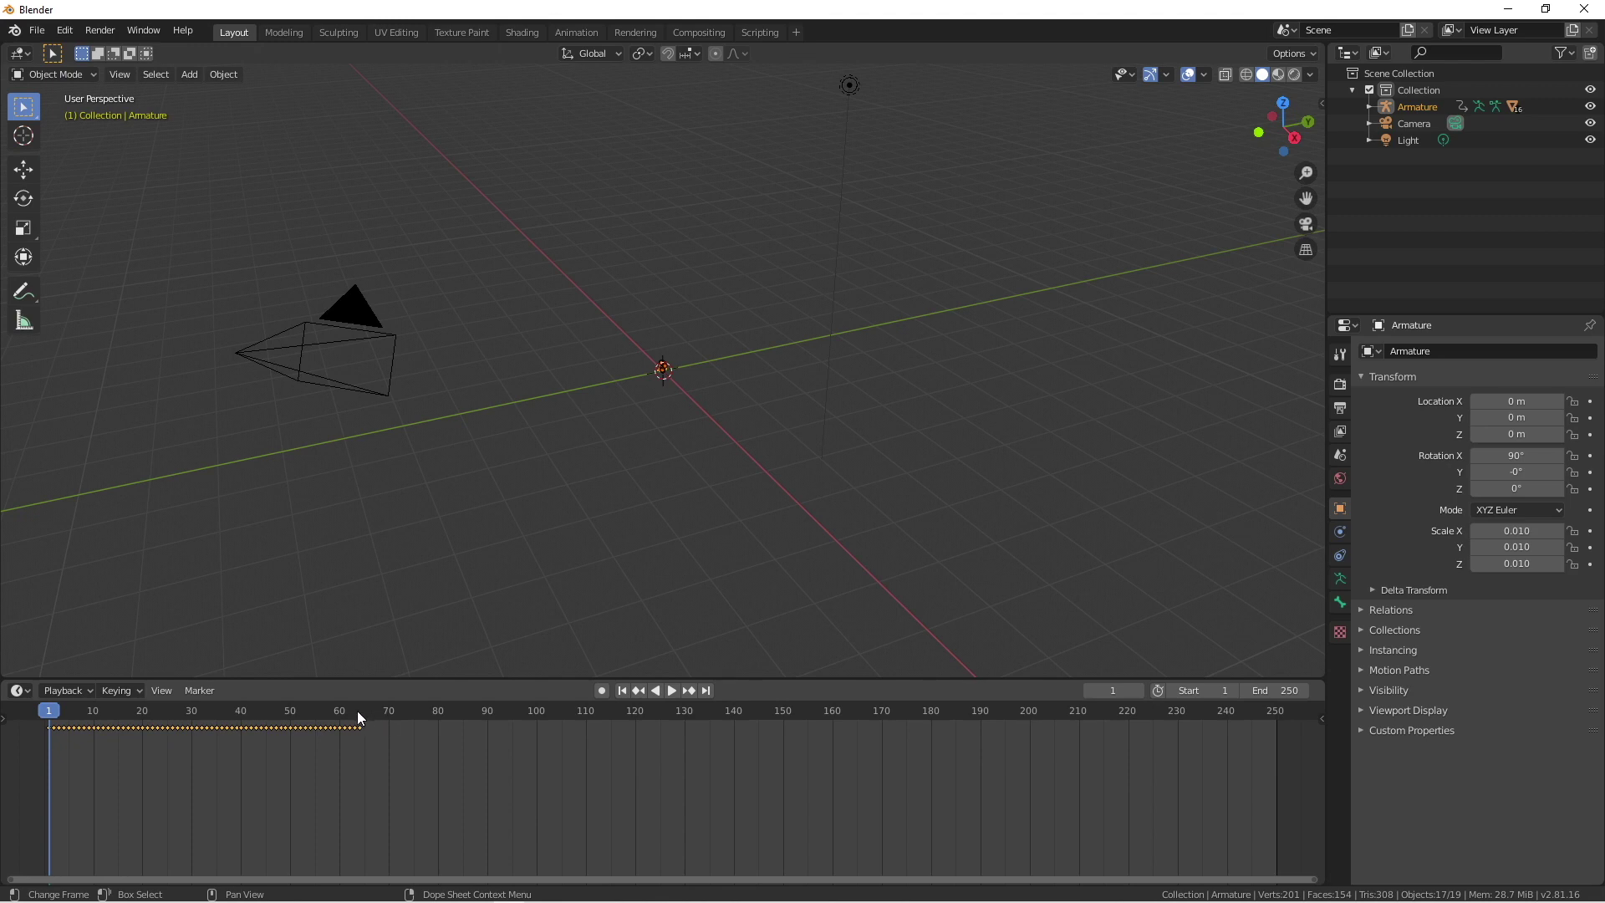
drag(356, 710, 363, 707)
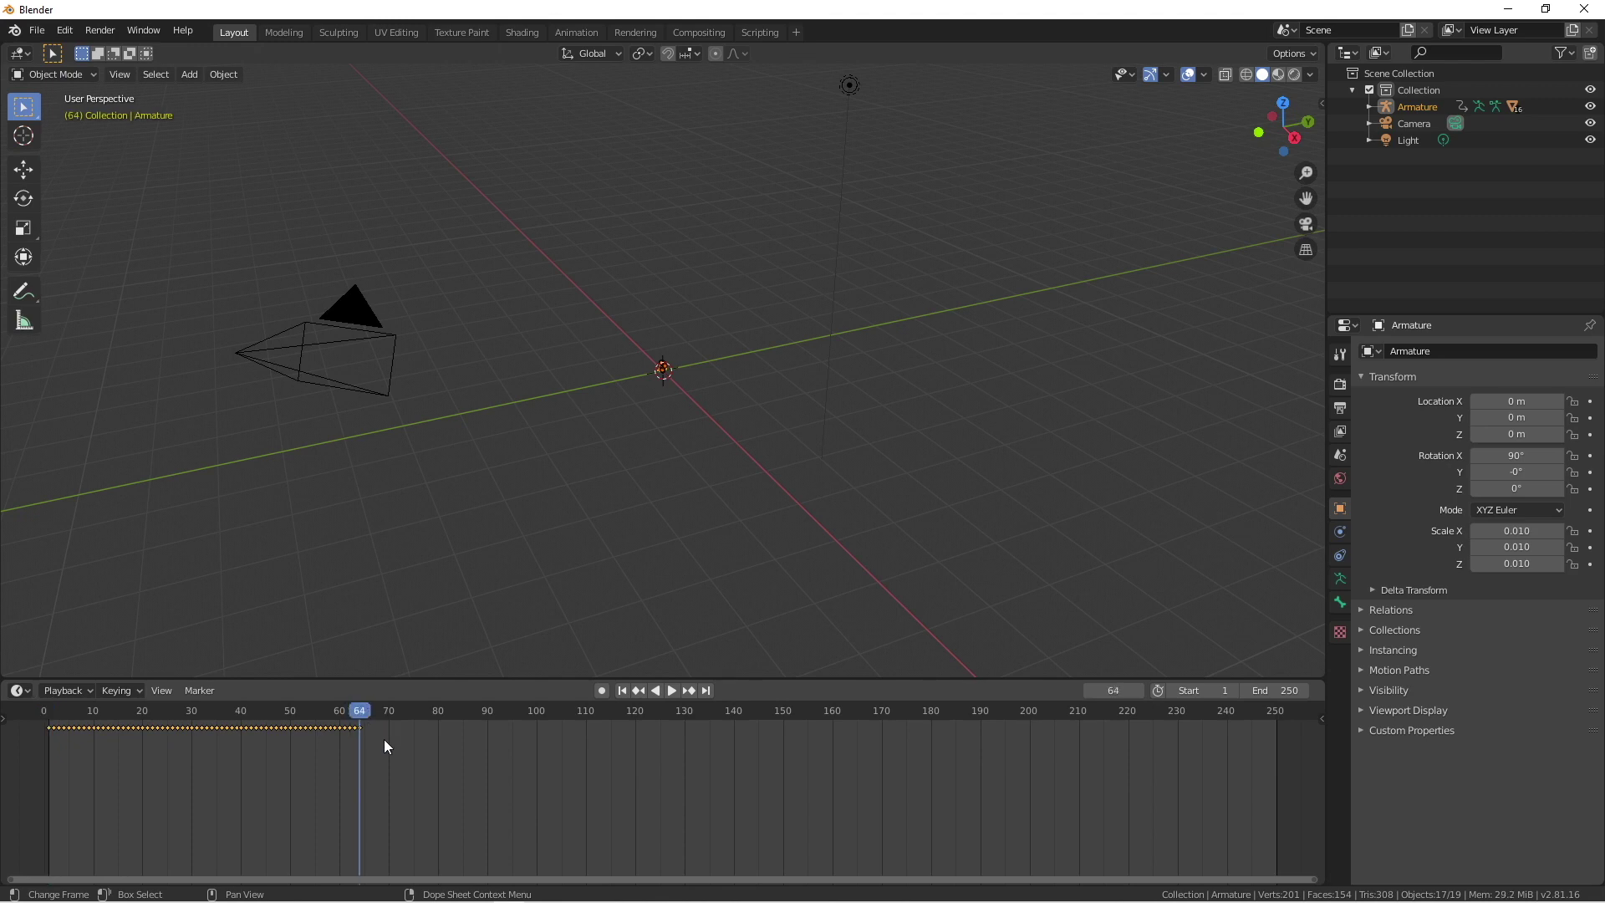
scroll(384, 739, up, 3)
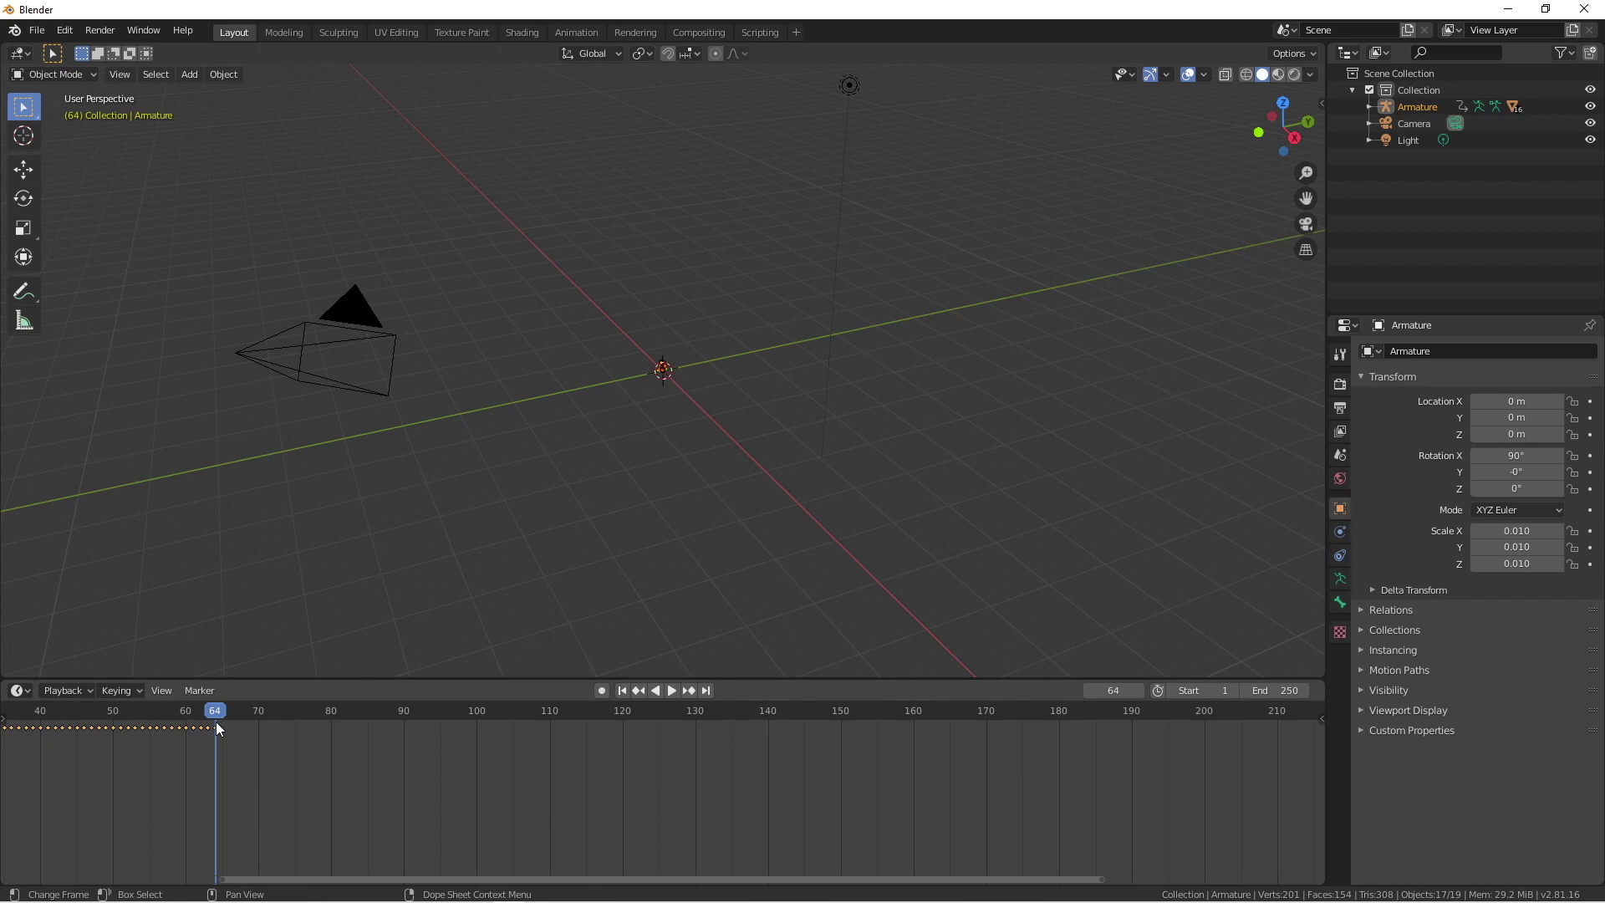
- Run mot001_walk.fbx through FBXSetting.exe with 64 as the end frame
click(1509, 9)
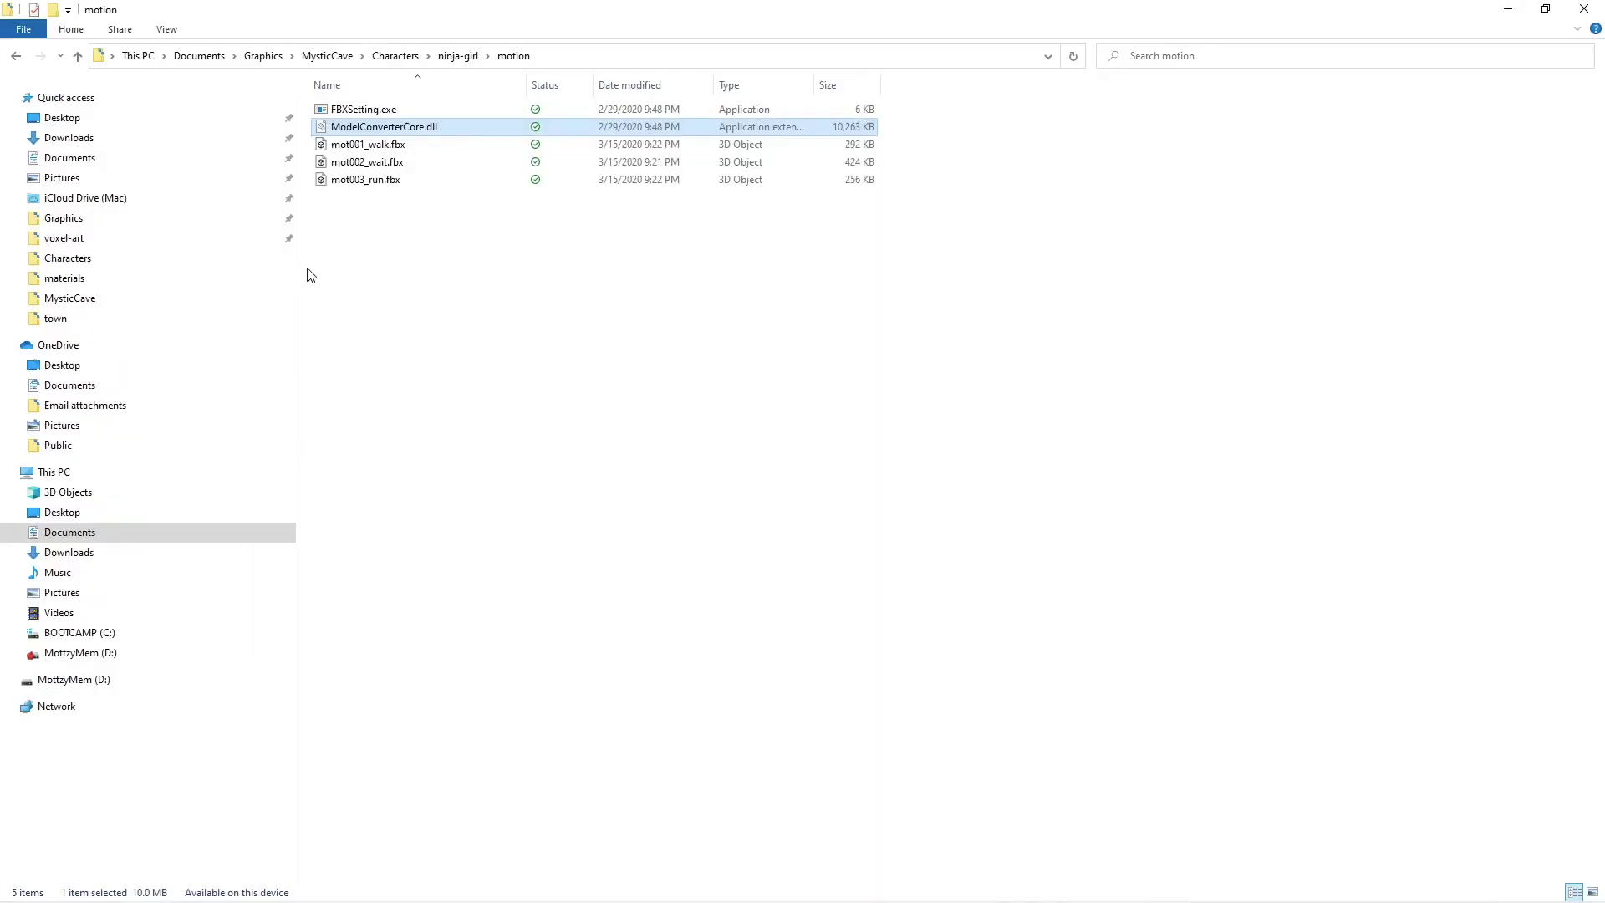
drag(342, 151, 325, 107)
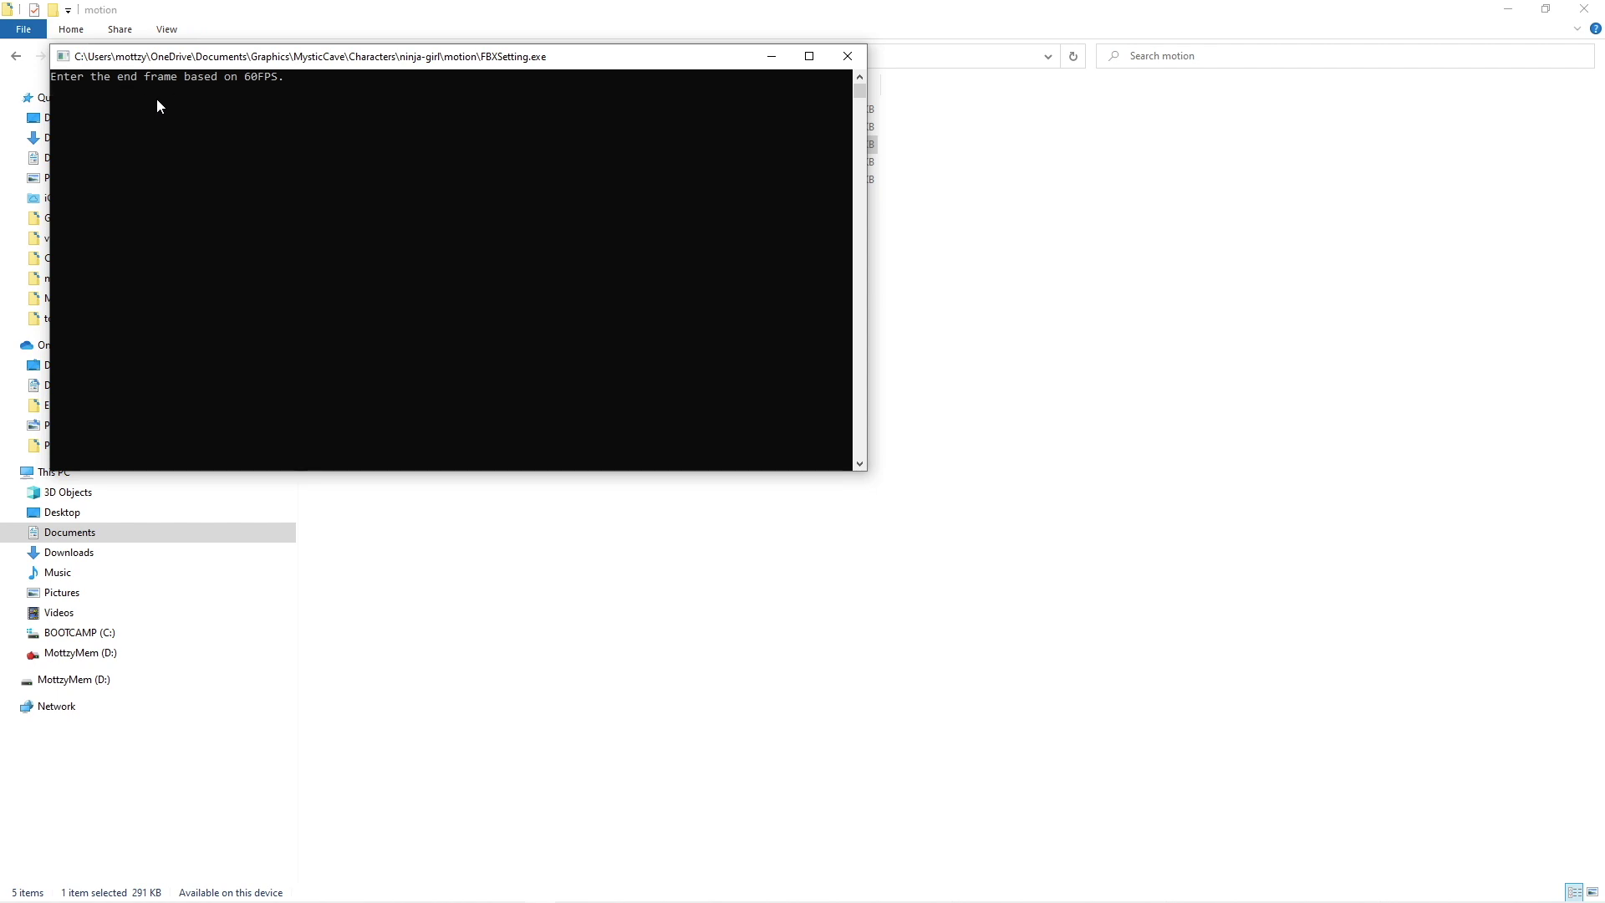
text(64)
key(Return)
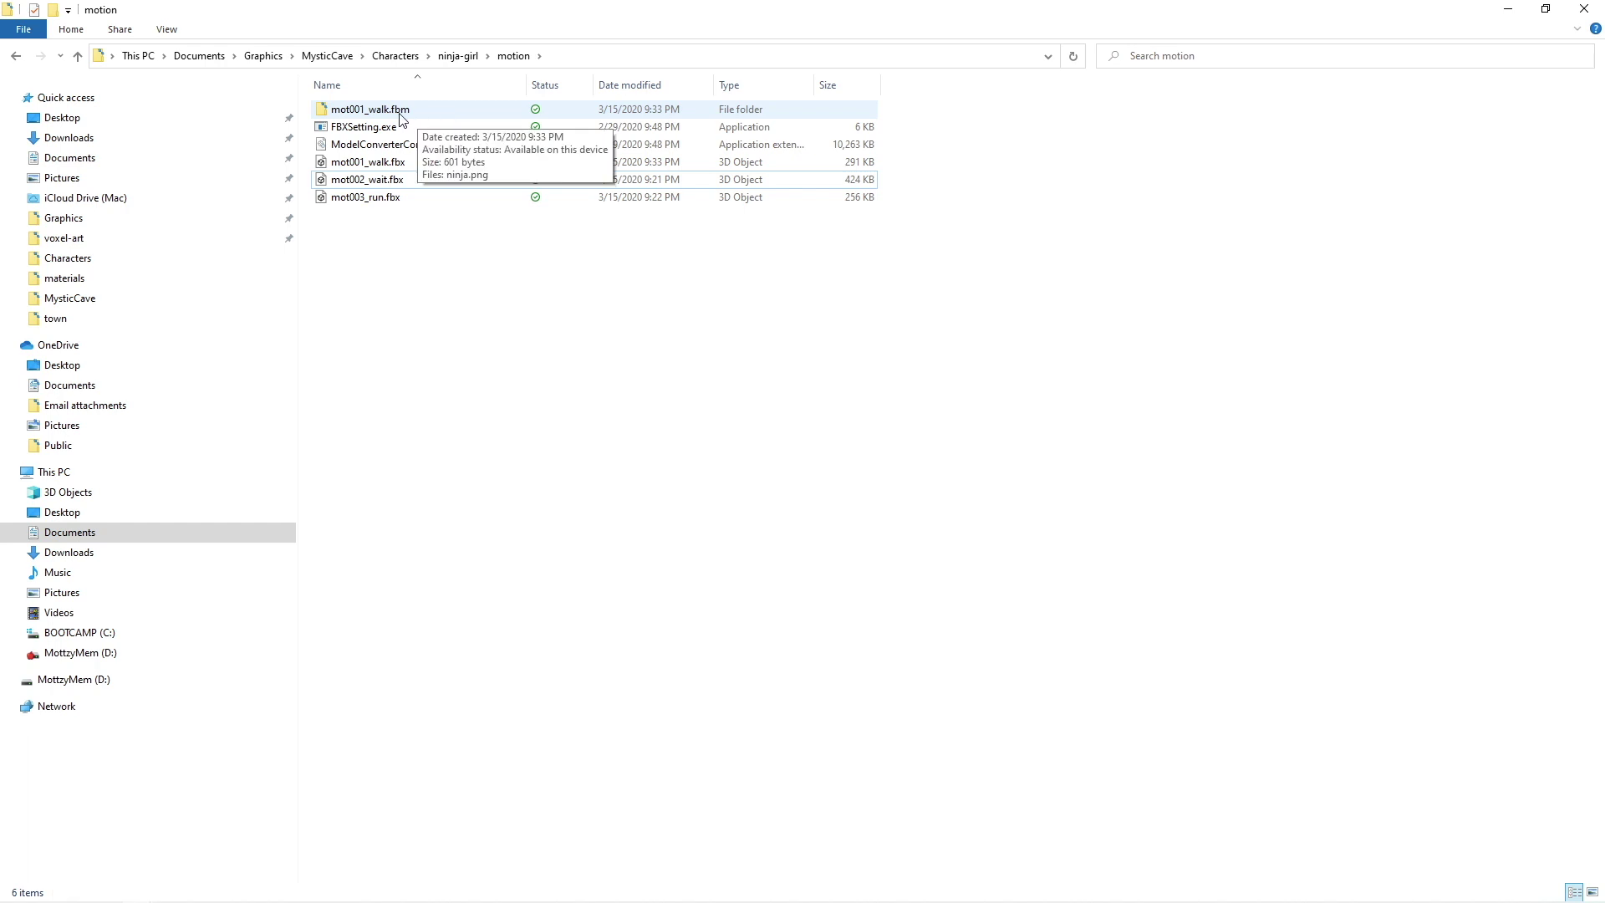
- Delete the generated mot001_walk.fbm folder from the motion folder
double_click(401, 117)
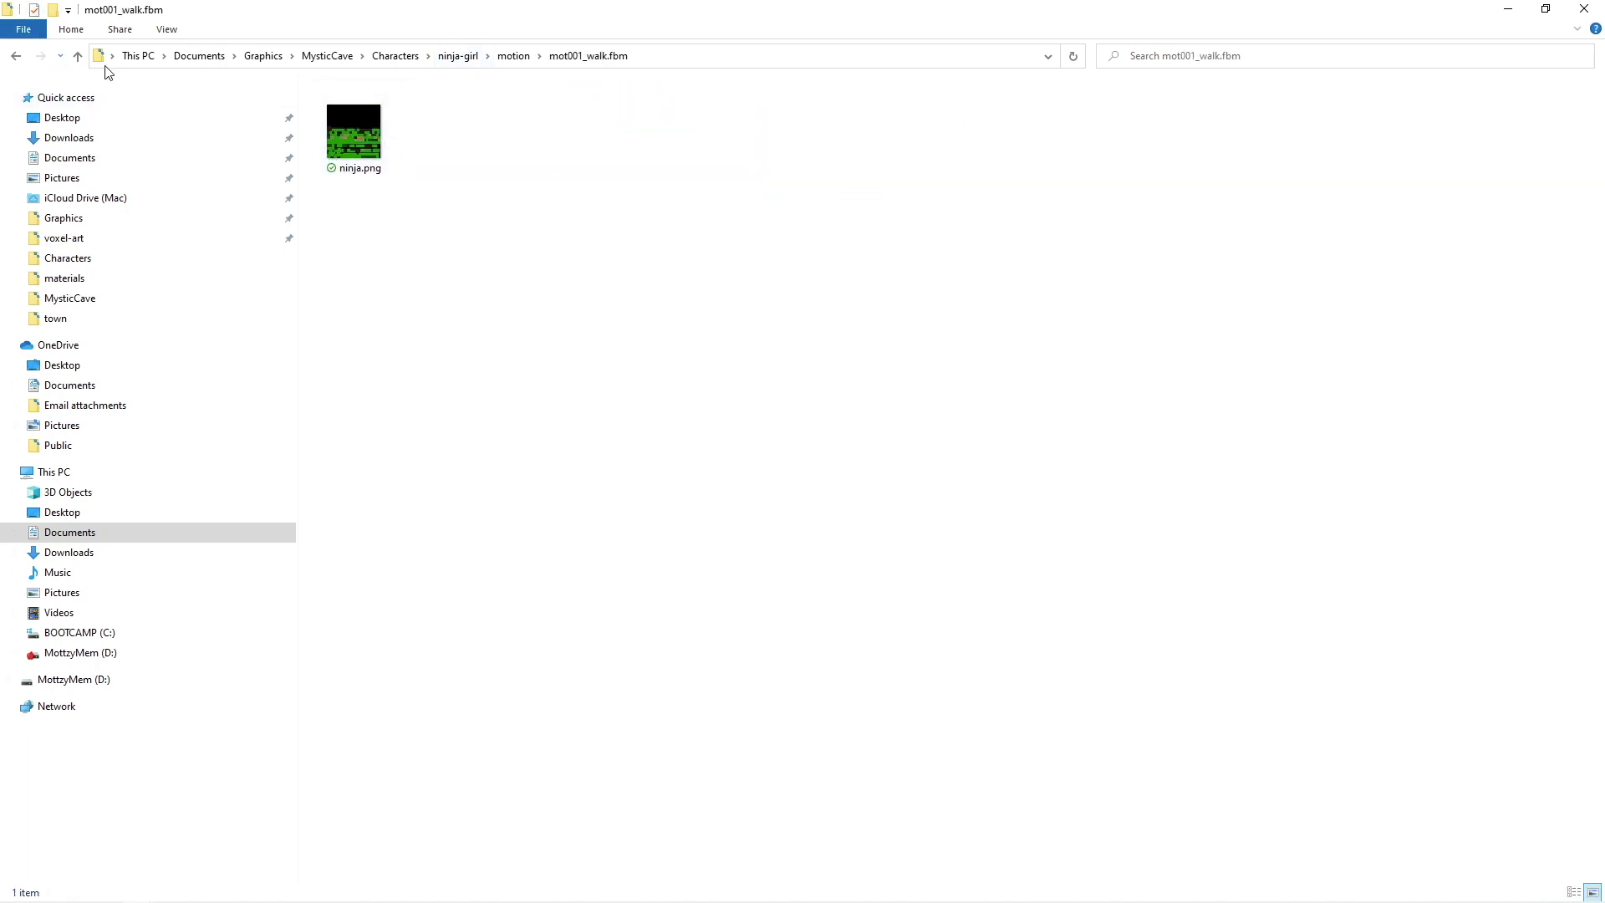
click(77, 56)
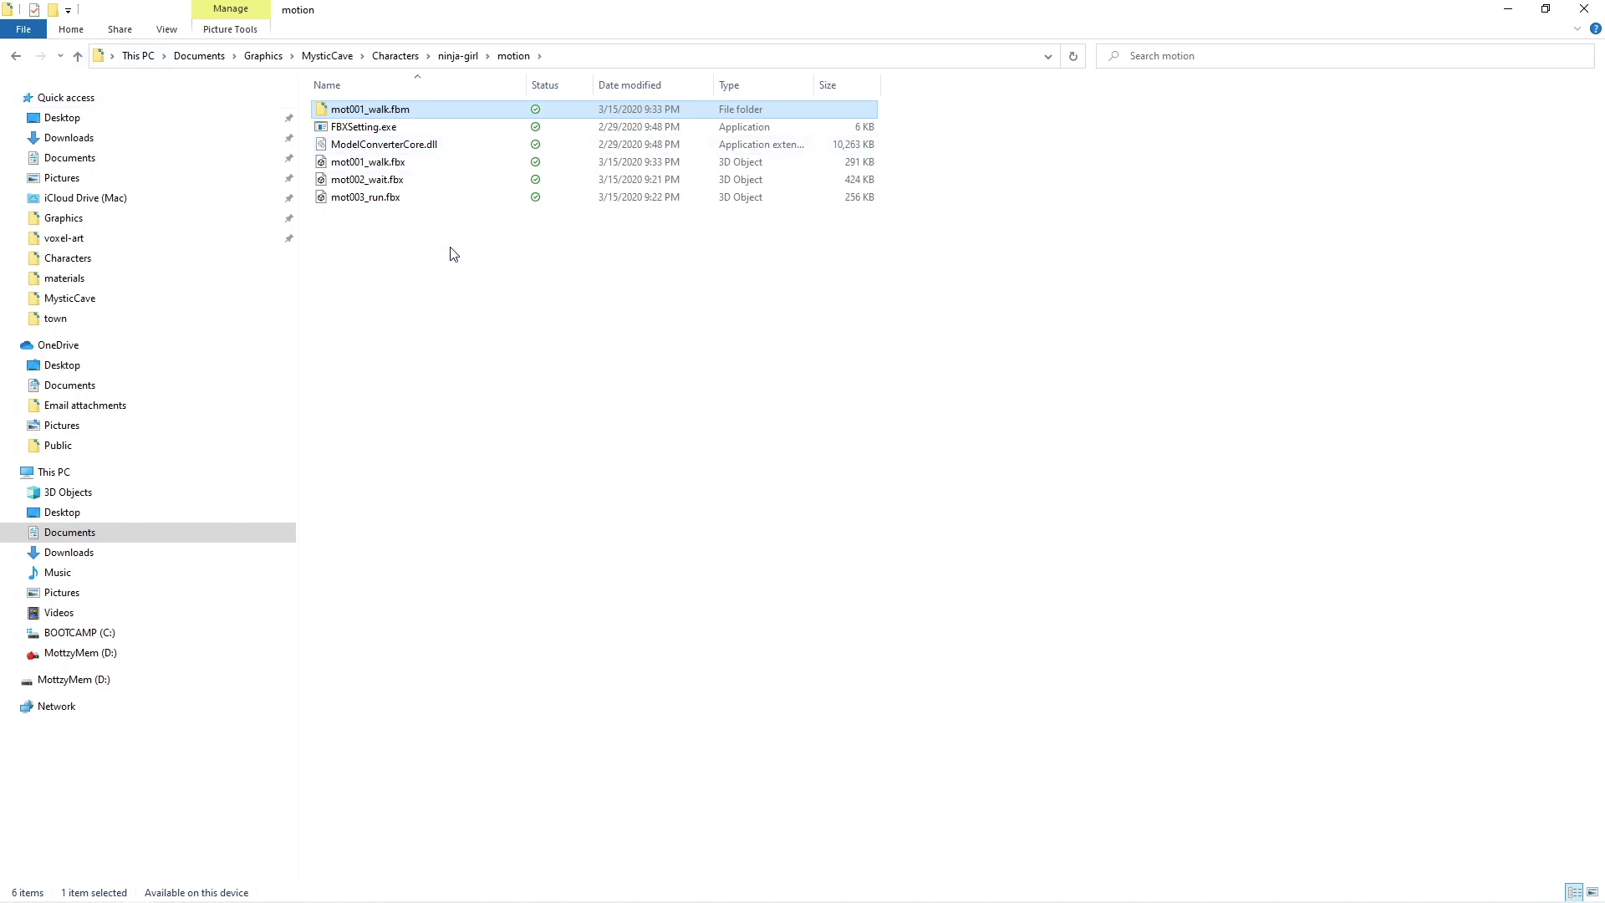
click(337, 110)
key(BackSpace)
key(Escape)
key(Delete)
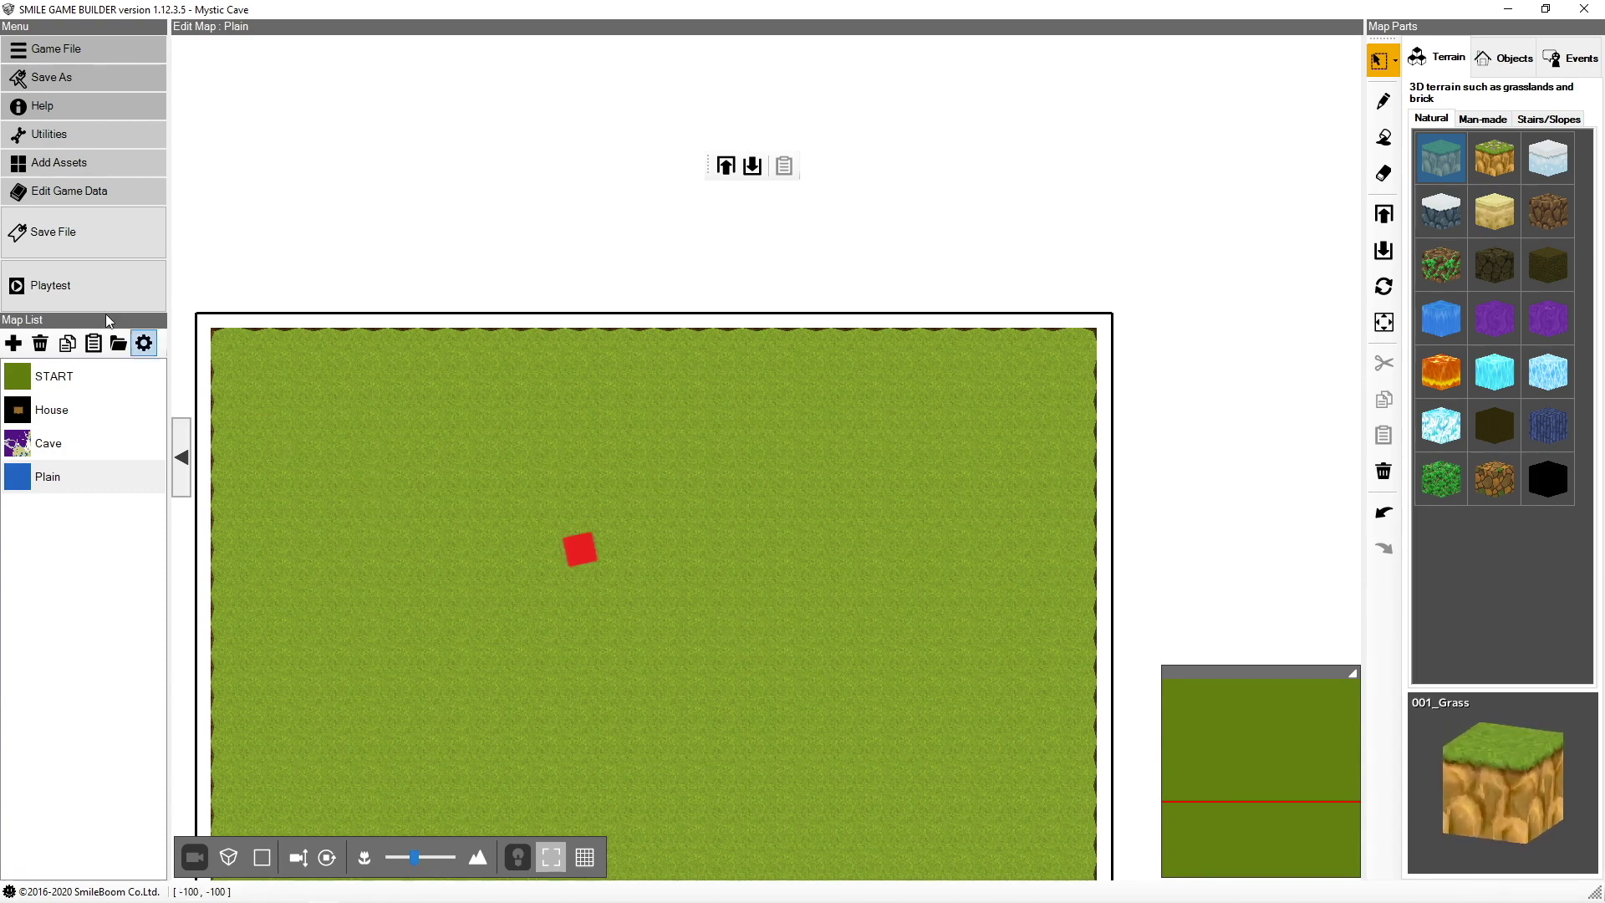
- Add ninja-girl.fbx from the ninja-girl folder as a 3D character asset
click(72, 164)
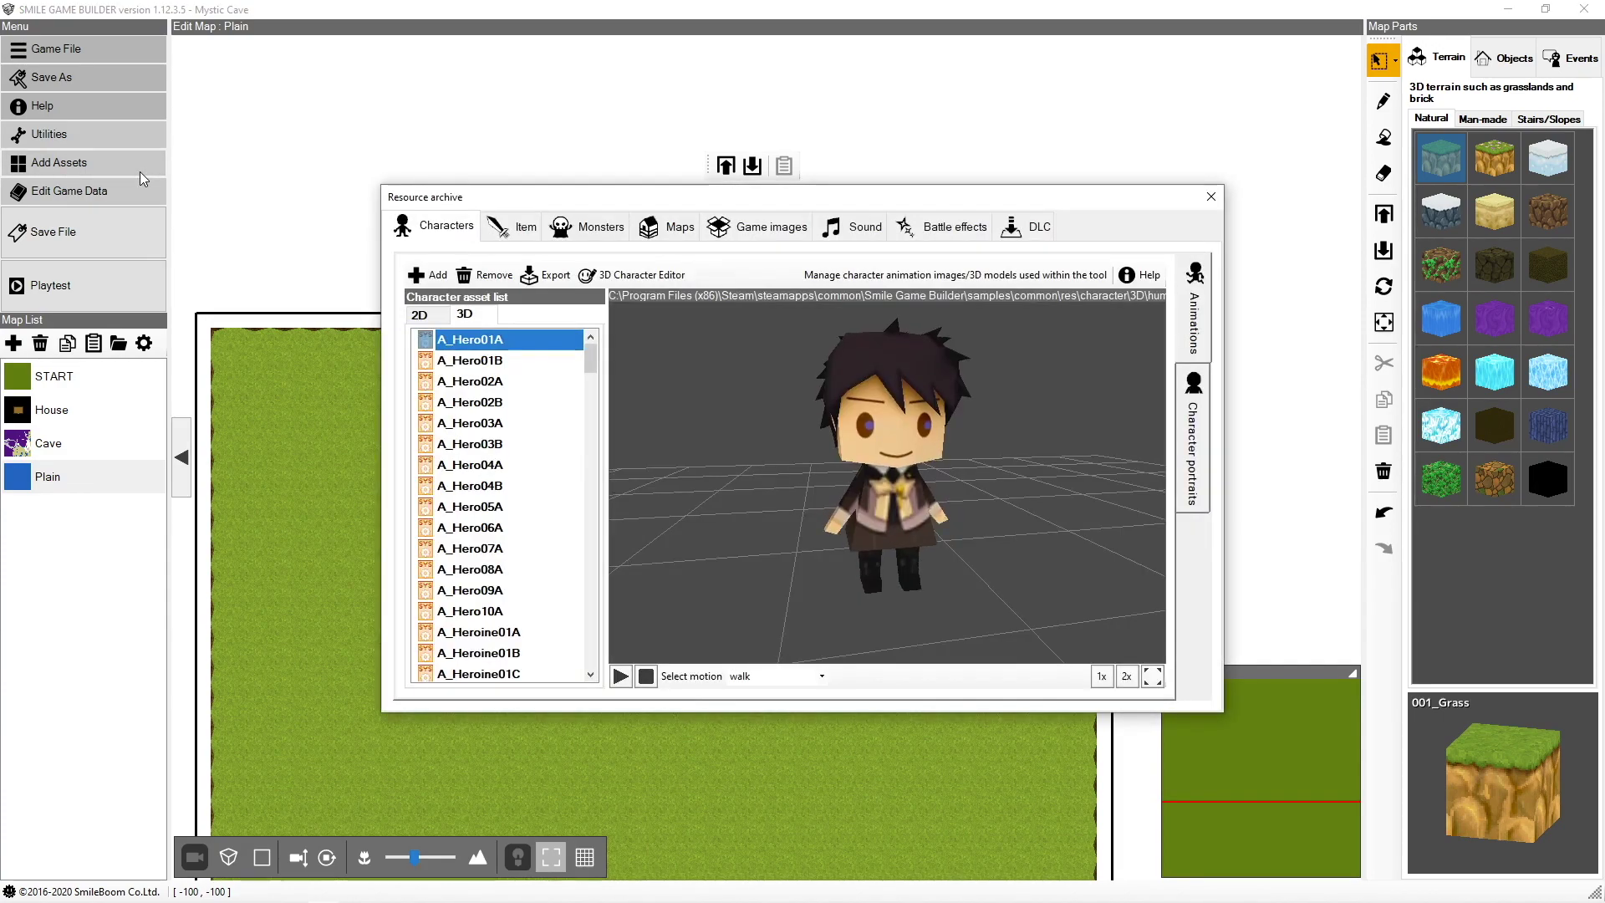
click(428, 275)
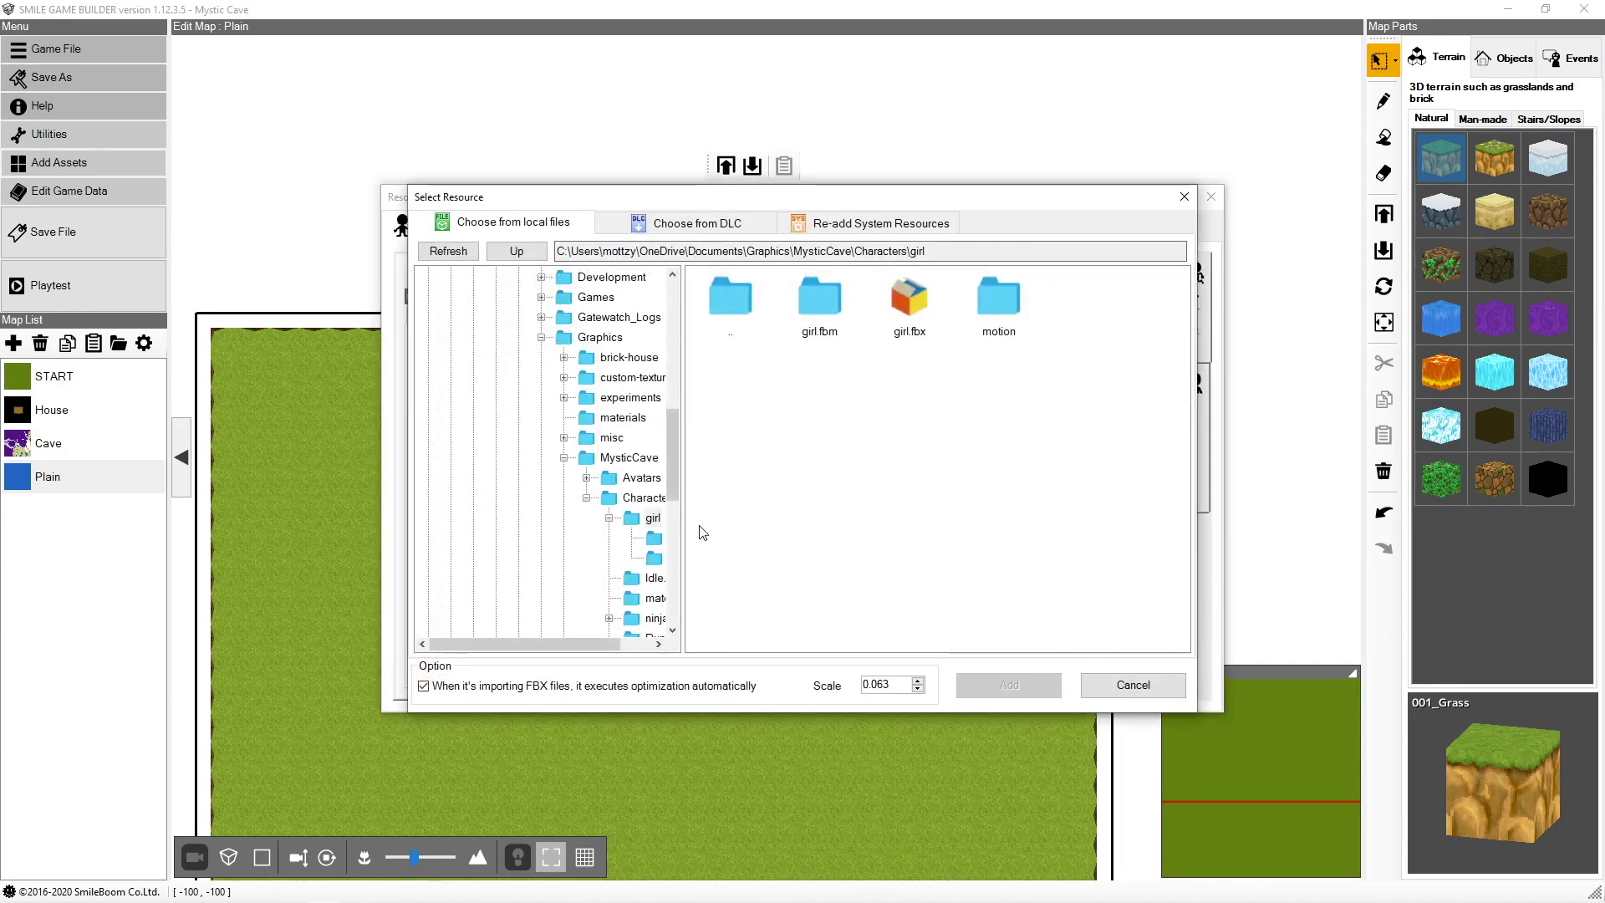
drag(681, 530, 848, 444)
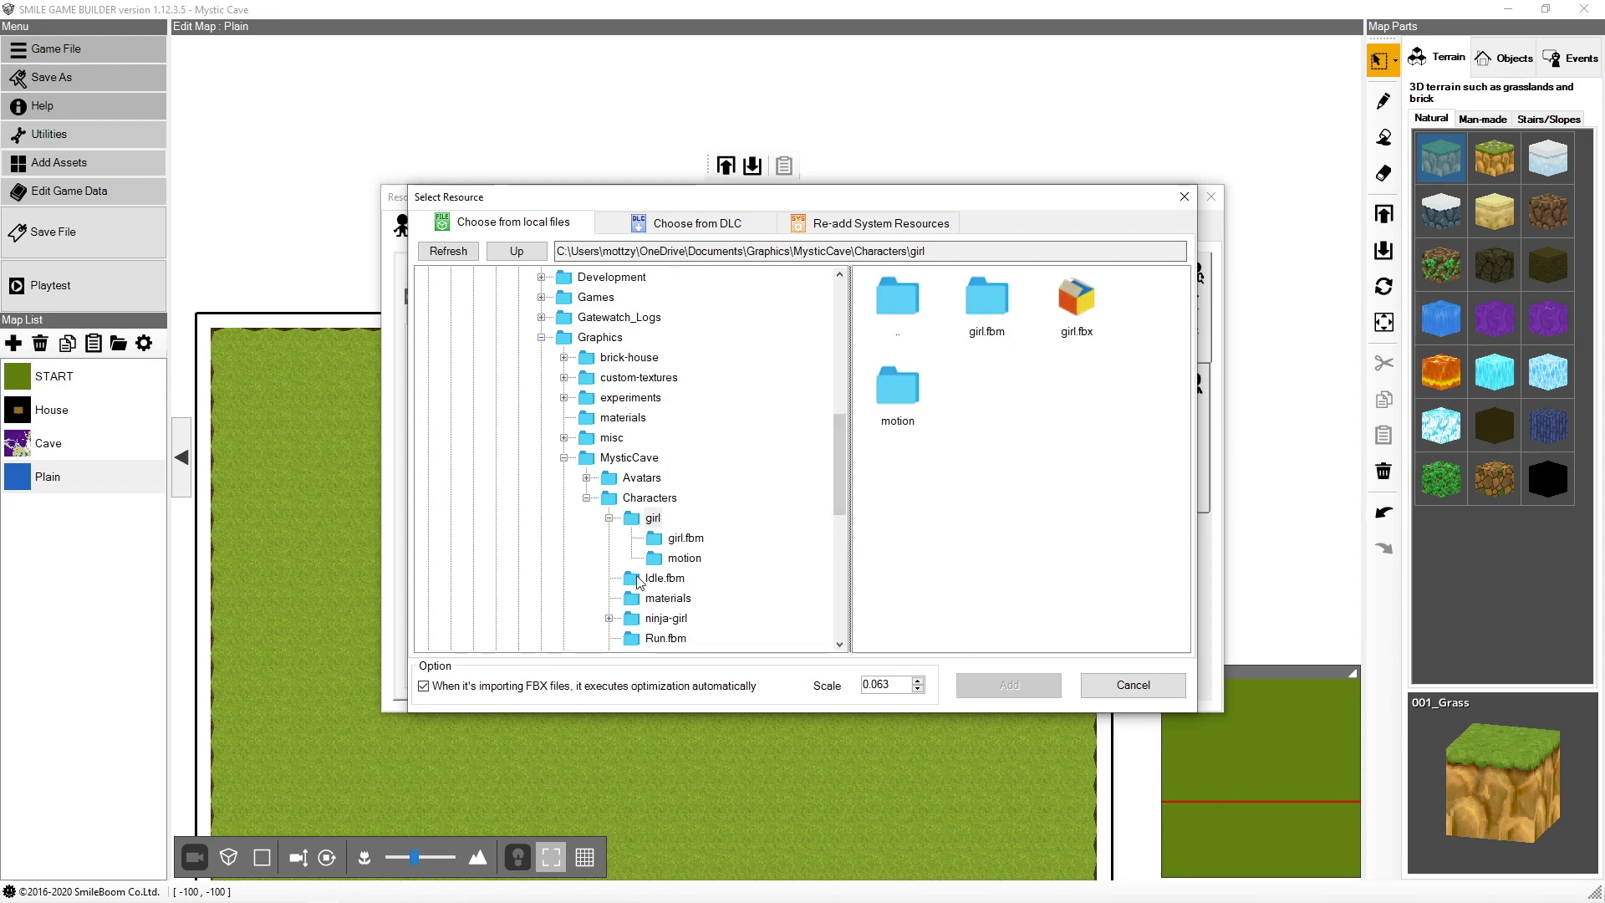
click(610, 620)
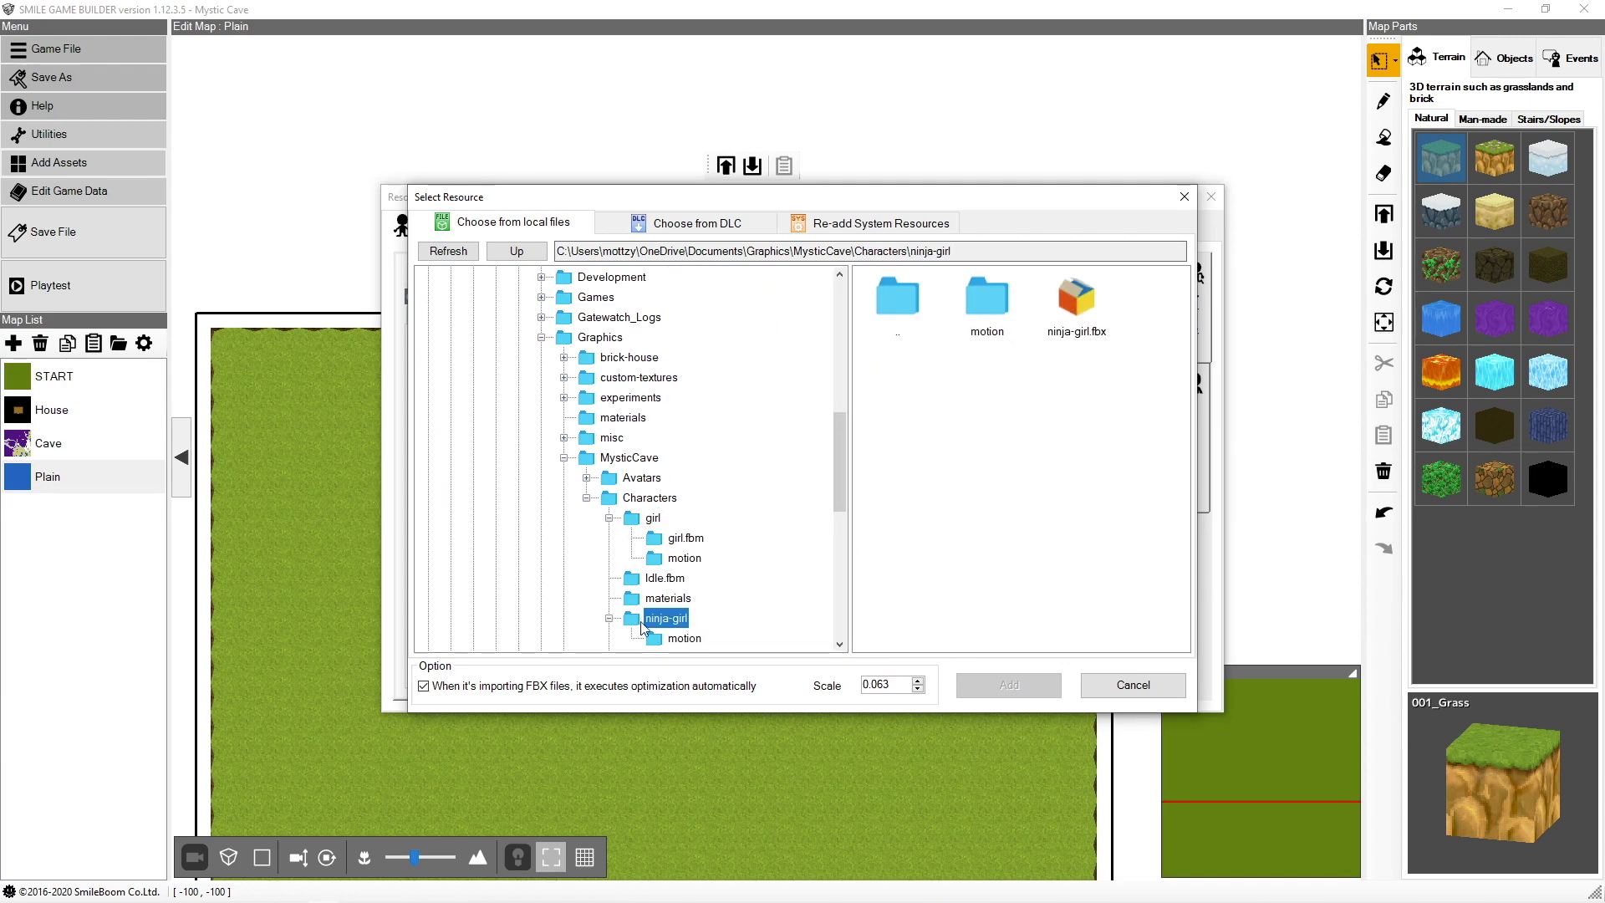
click(1078, 302)
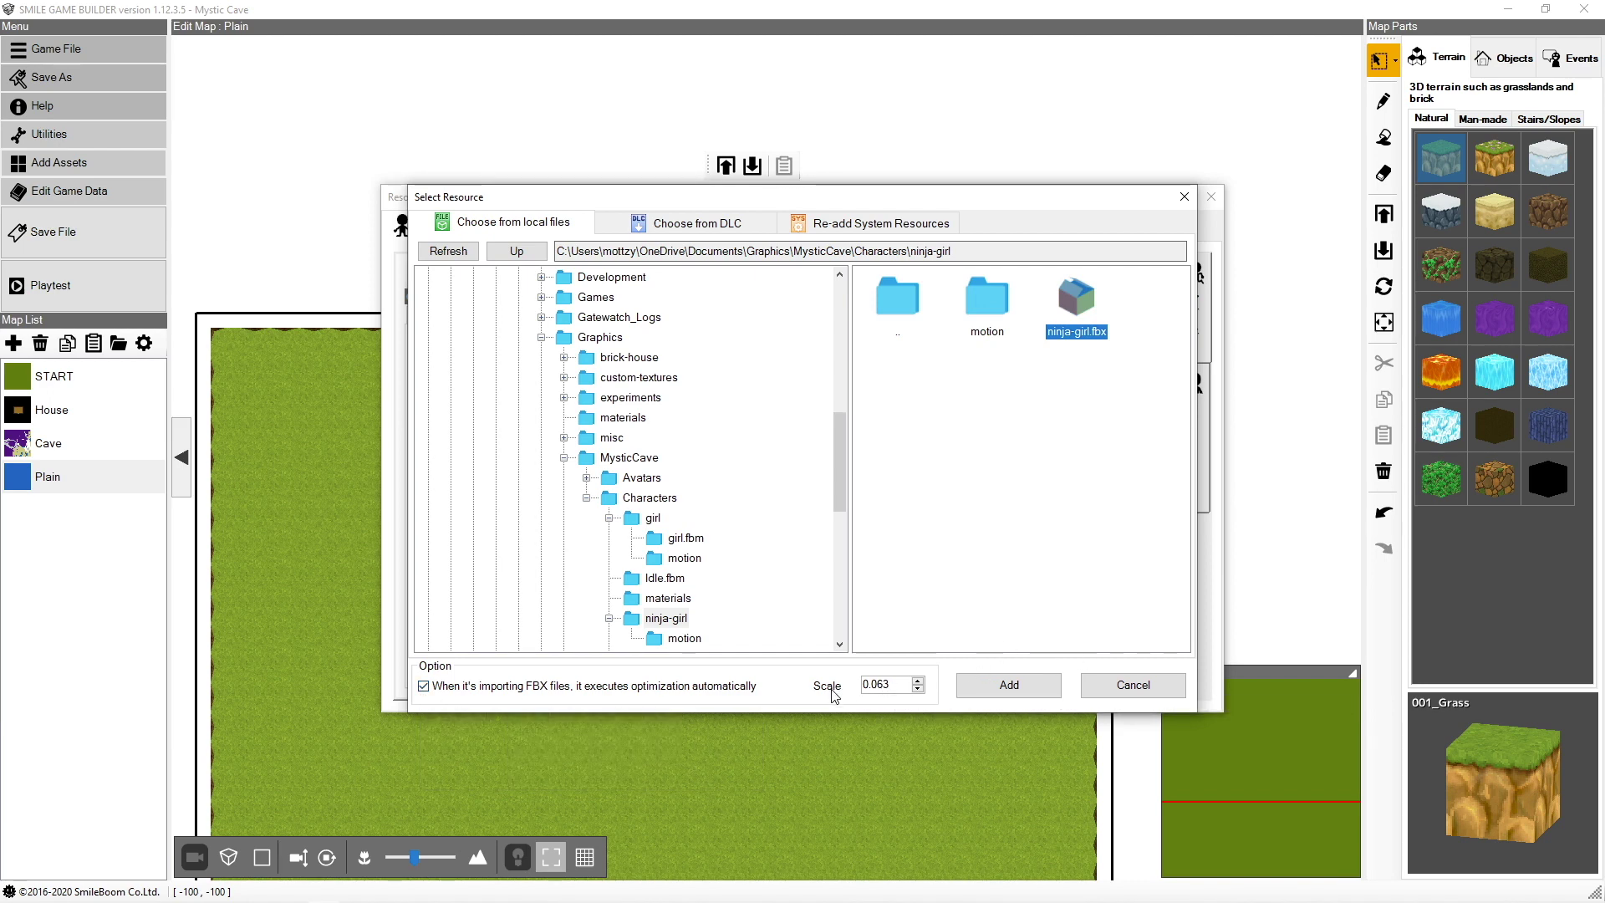
click(976, 690)
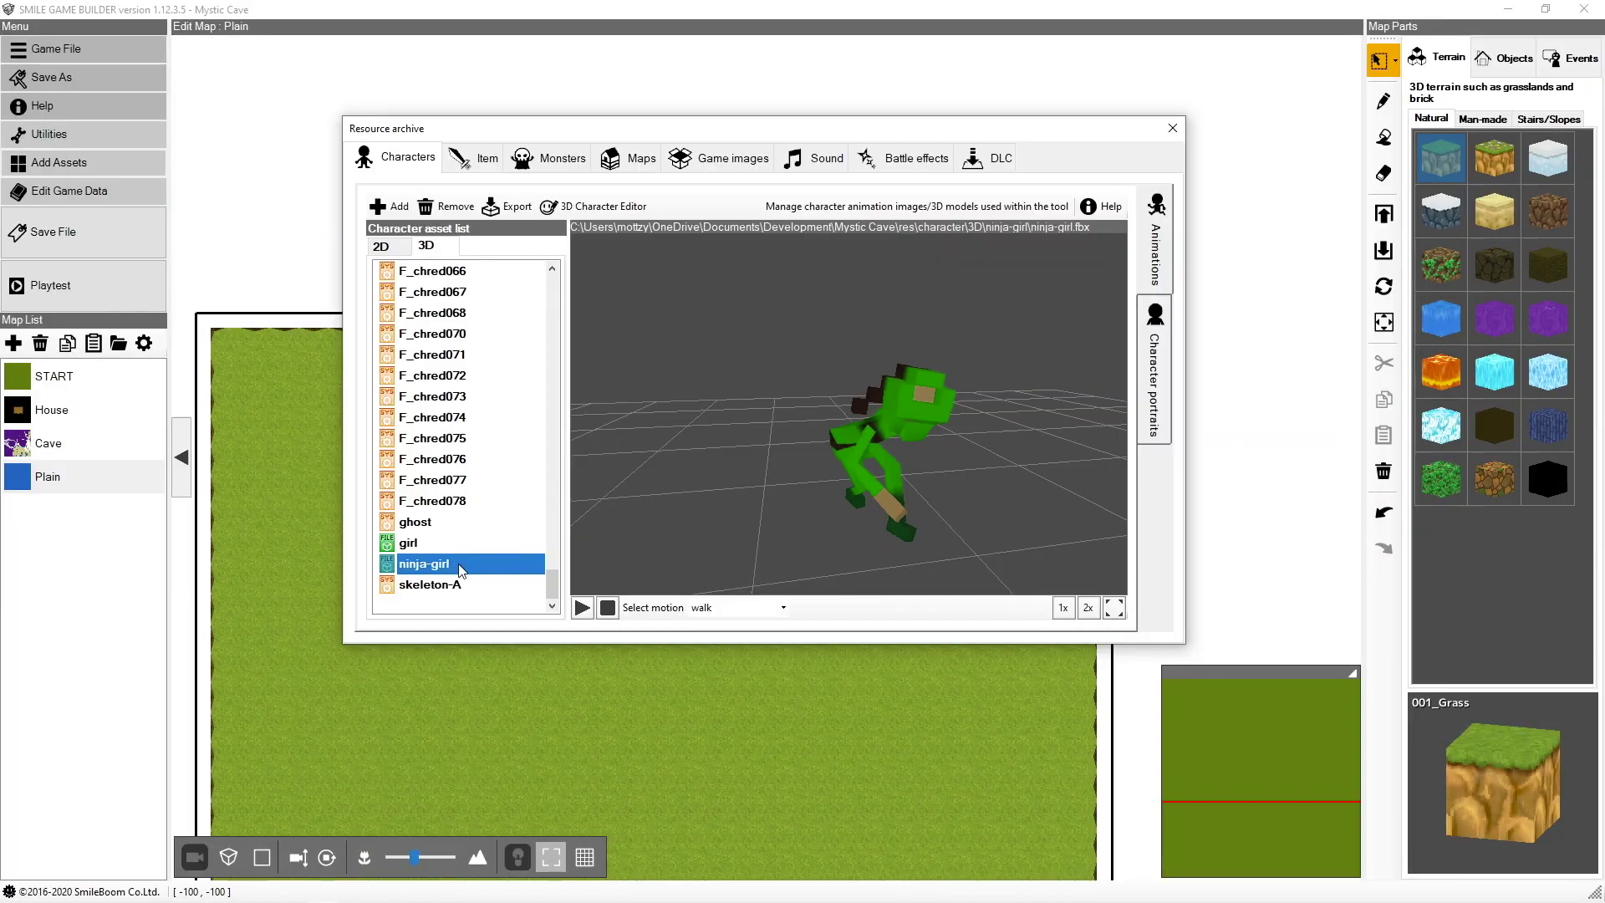
- Preview the wait and run motions in Select motion, then close the asset library
click(782, 608)
click(715, 638)
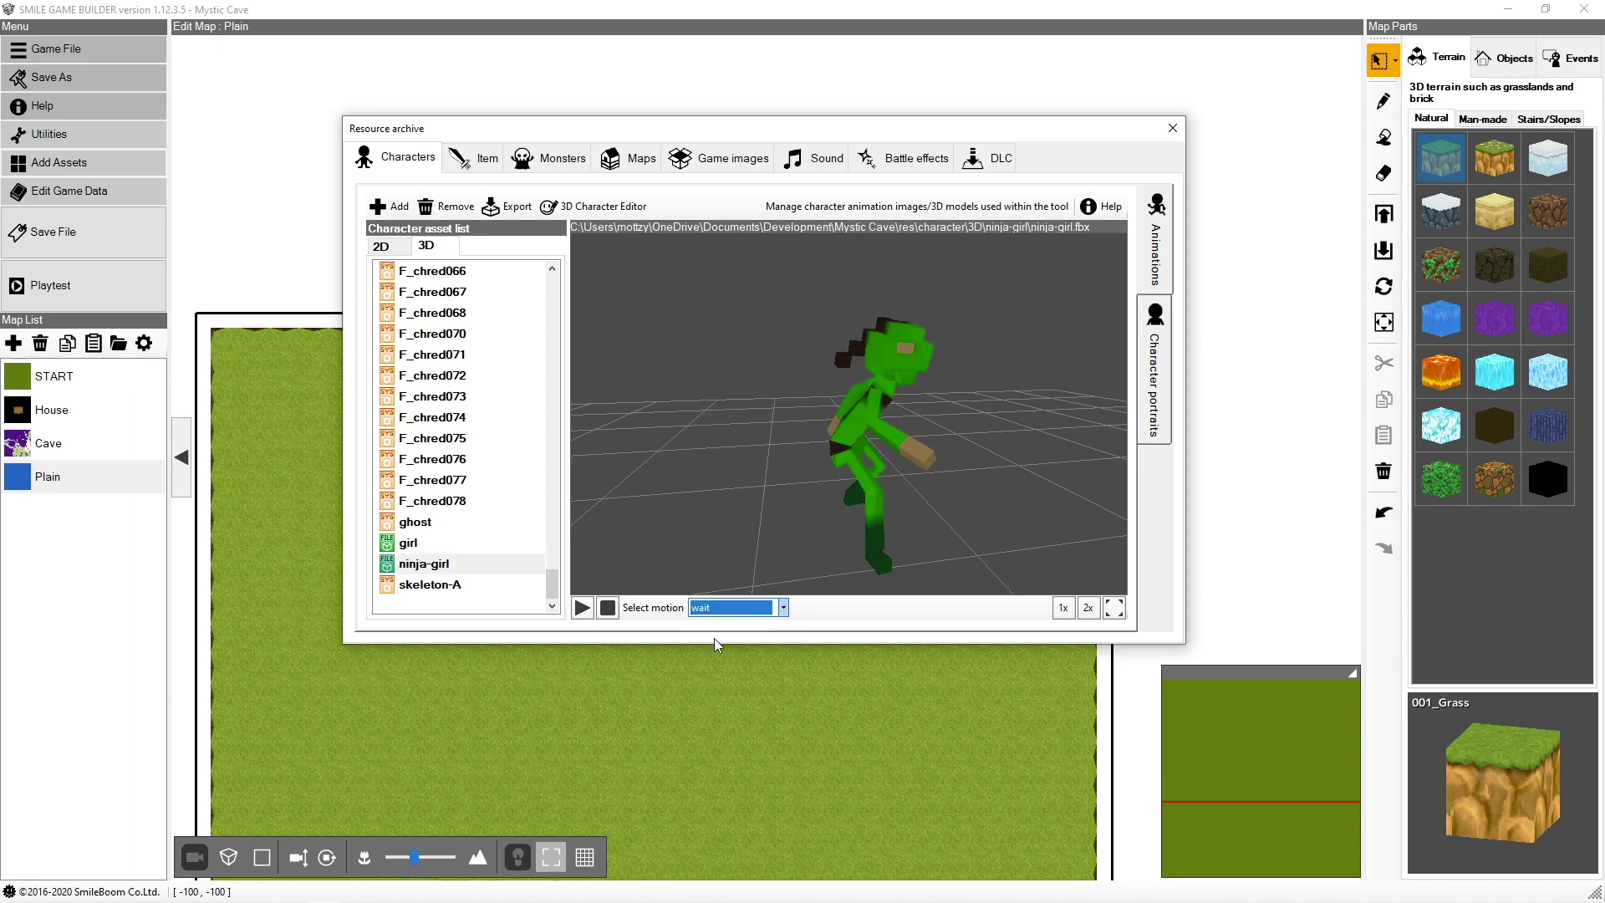
click(782, 607)
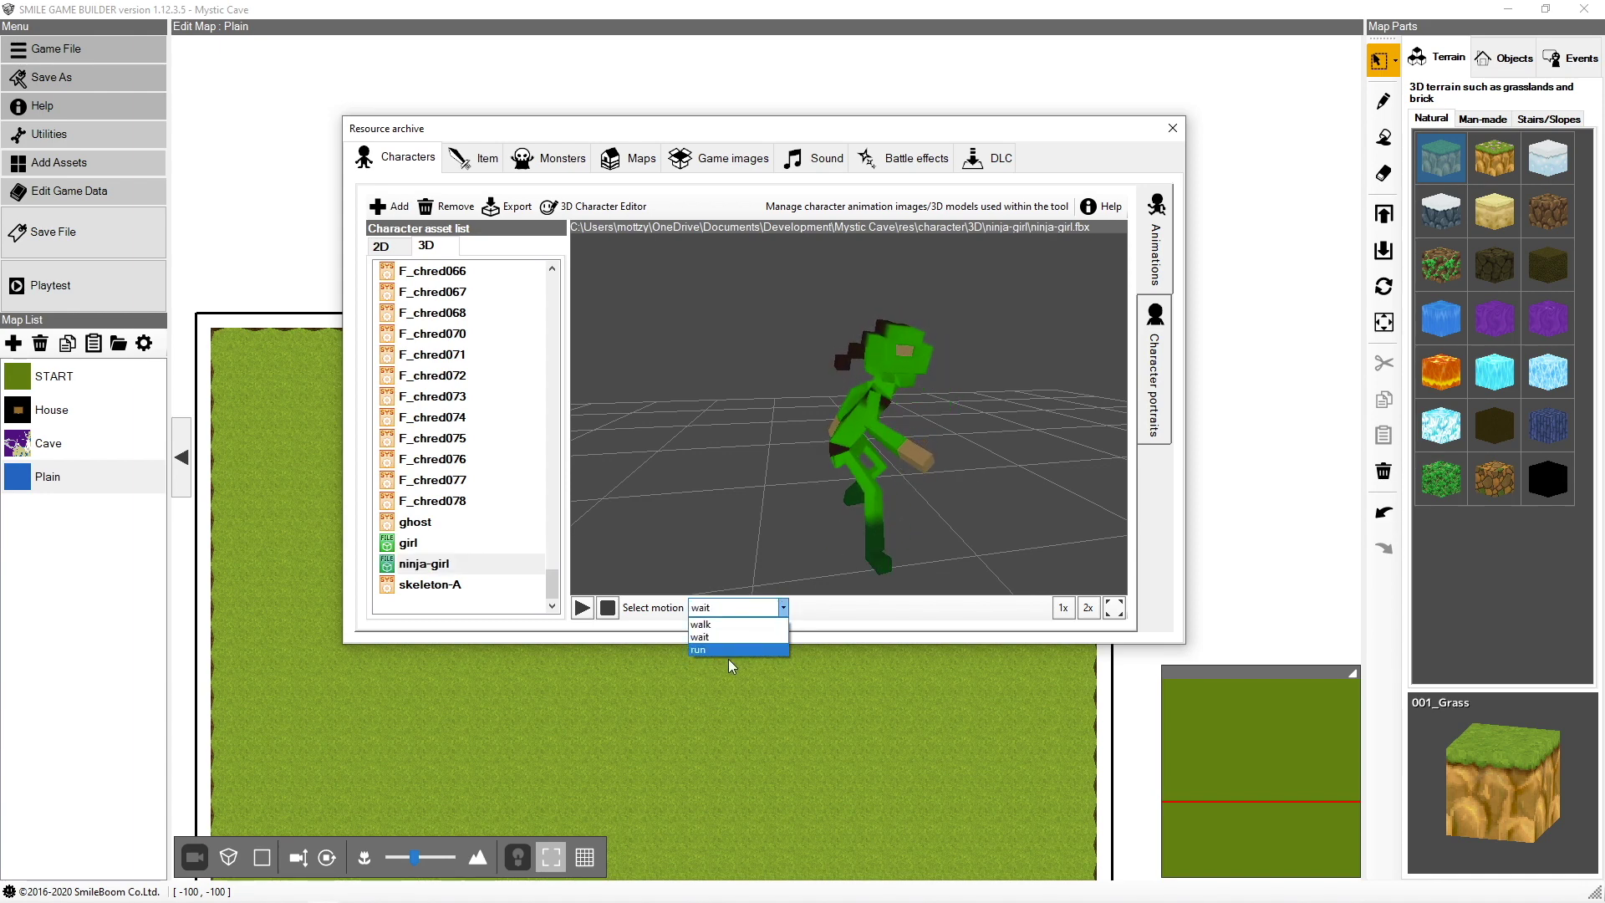
click(726, 648)
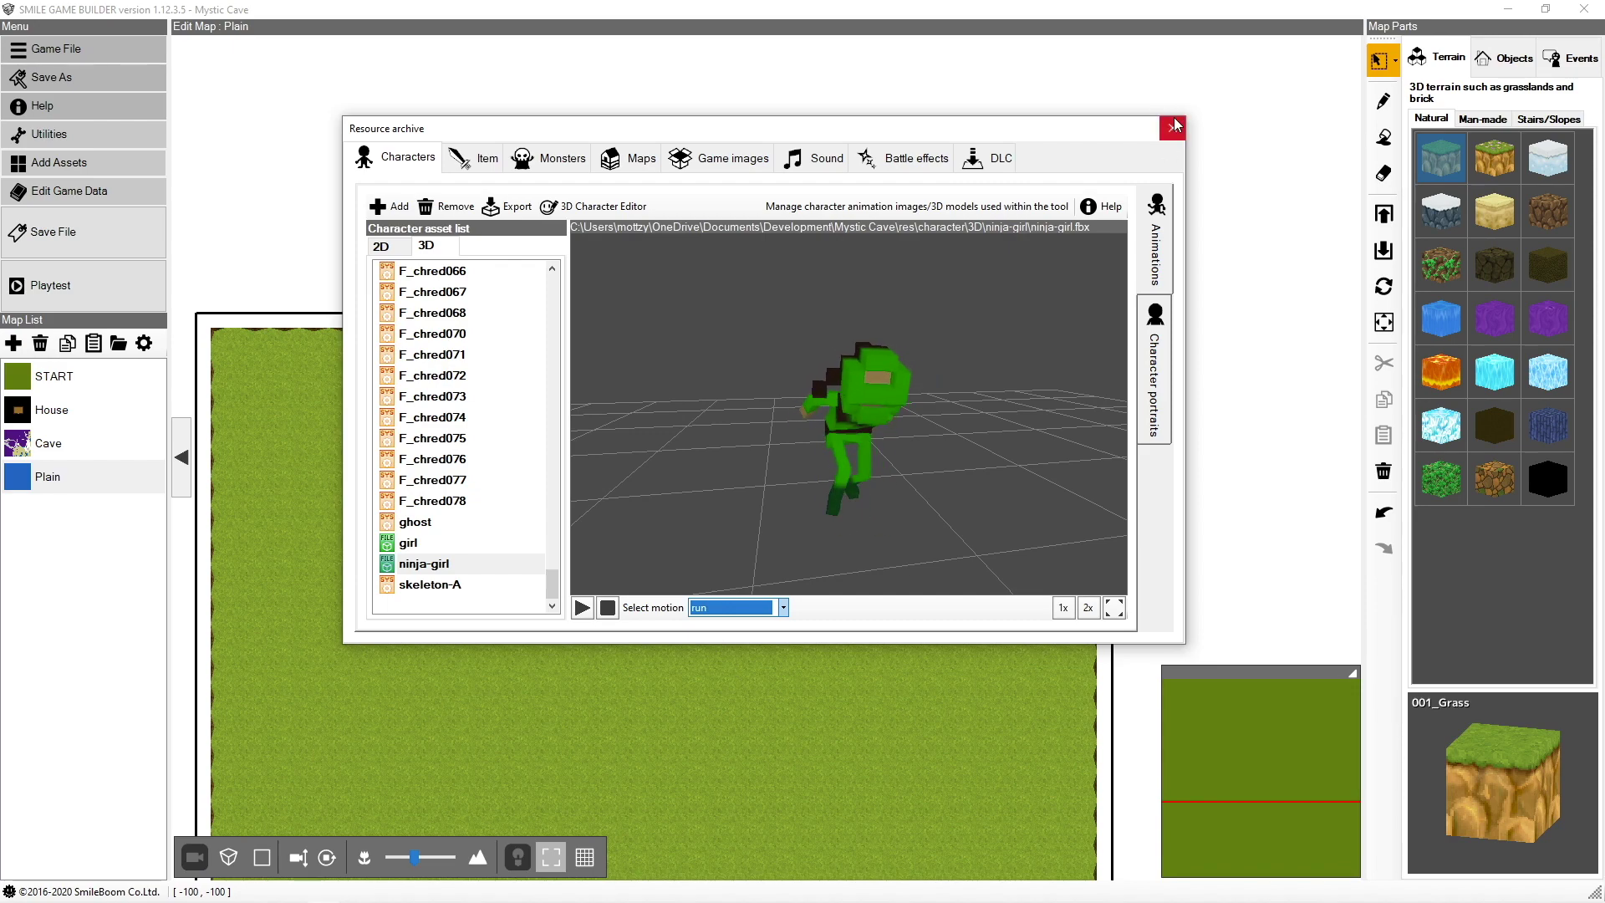
key(Escape)
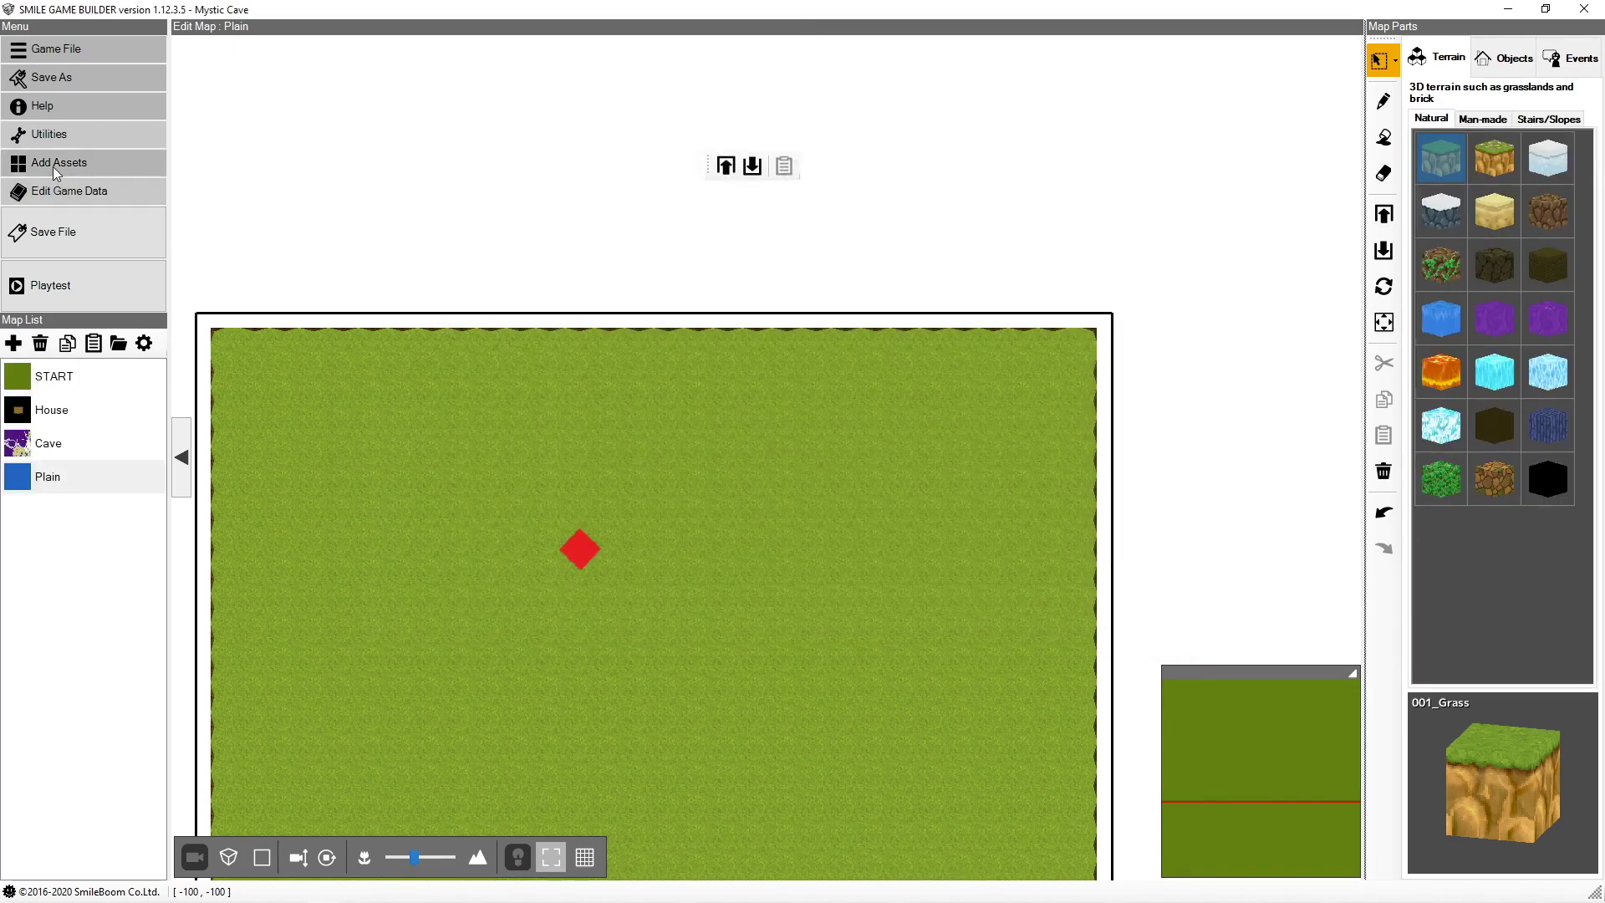
- Assign the ninja-girl 3D model as the graphic for character 001 Sion
click(40, 198)
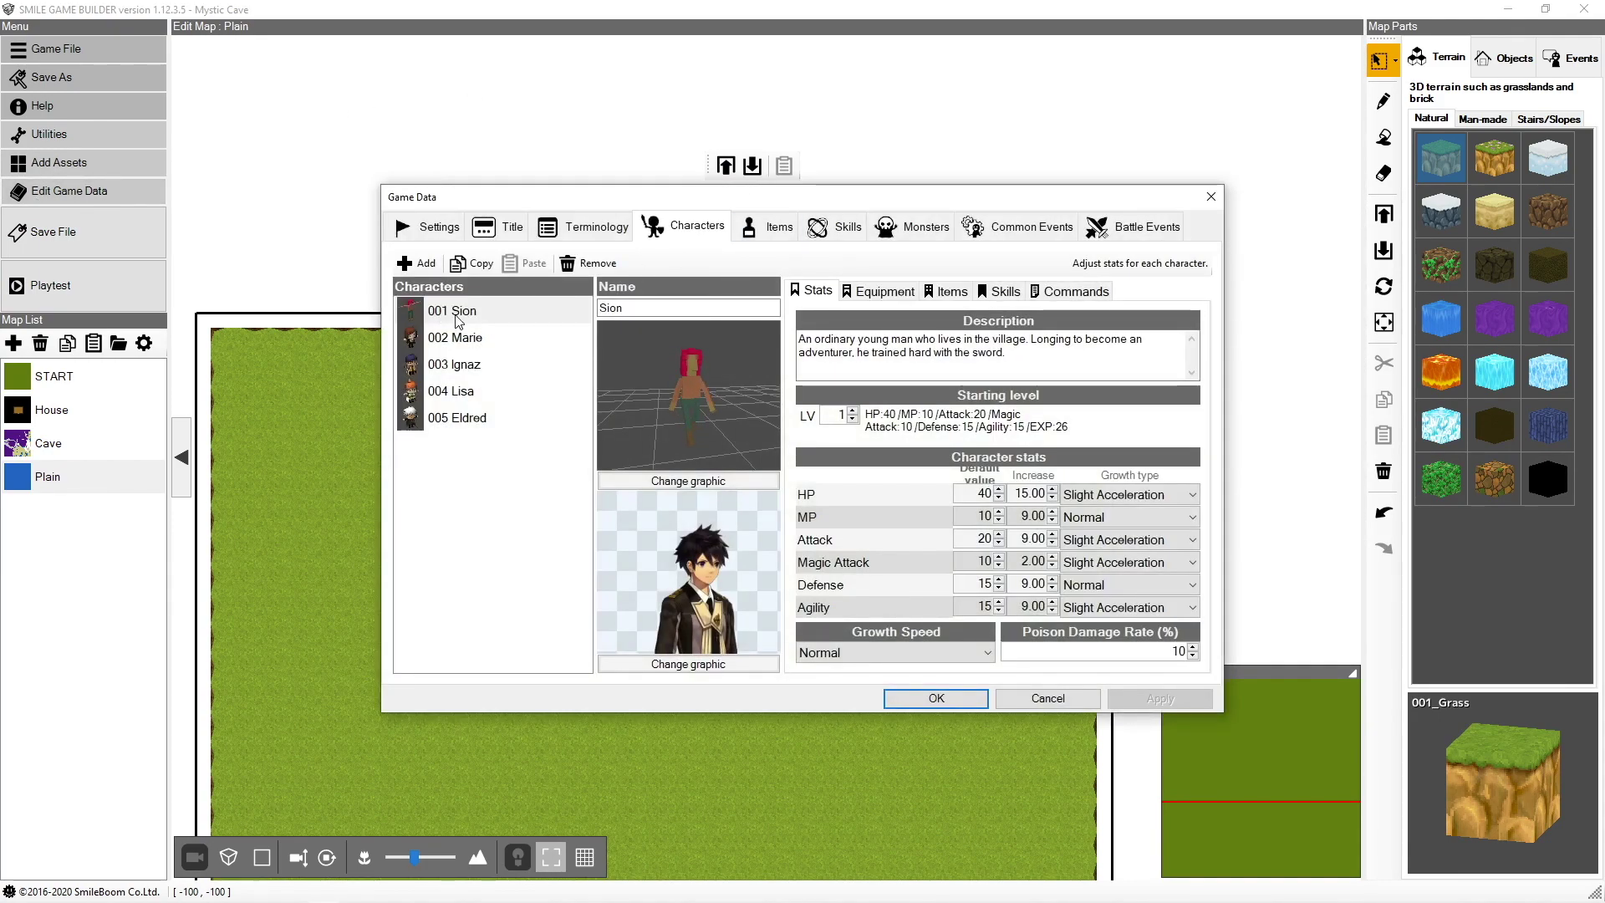
click(687, 485)
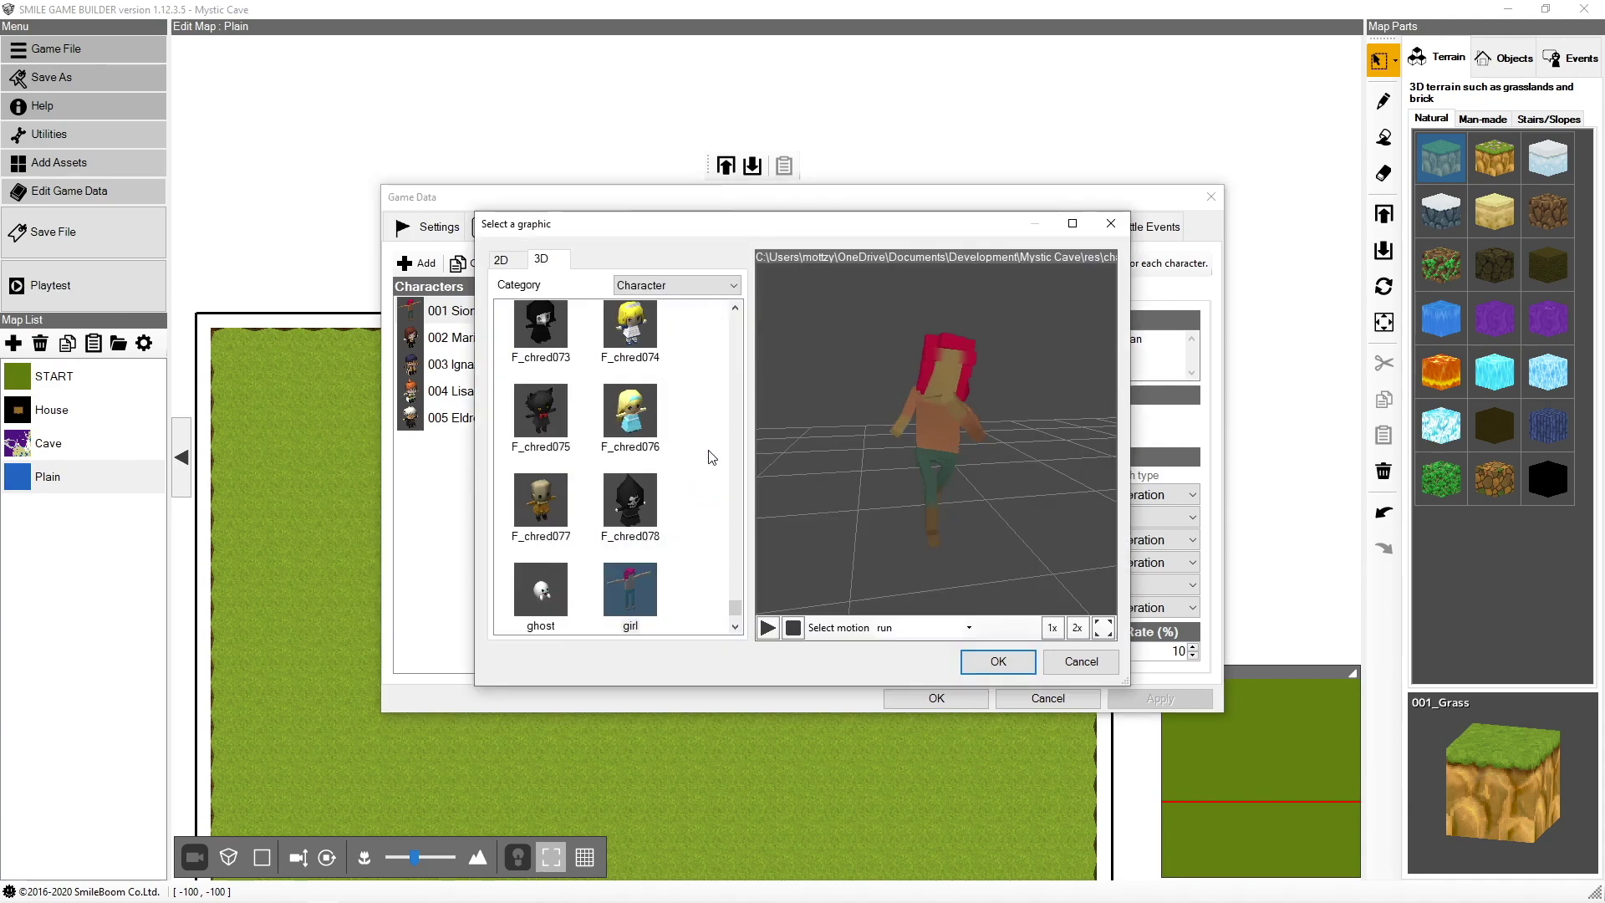
drag(747, 607, 756, 658)
click(550, 598)
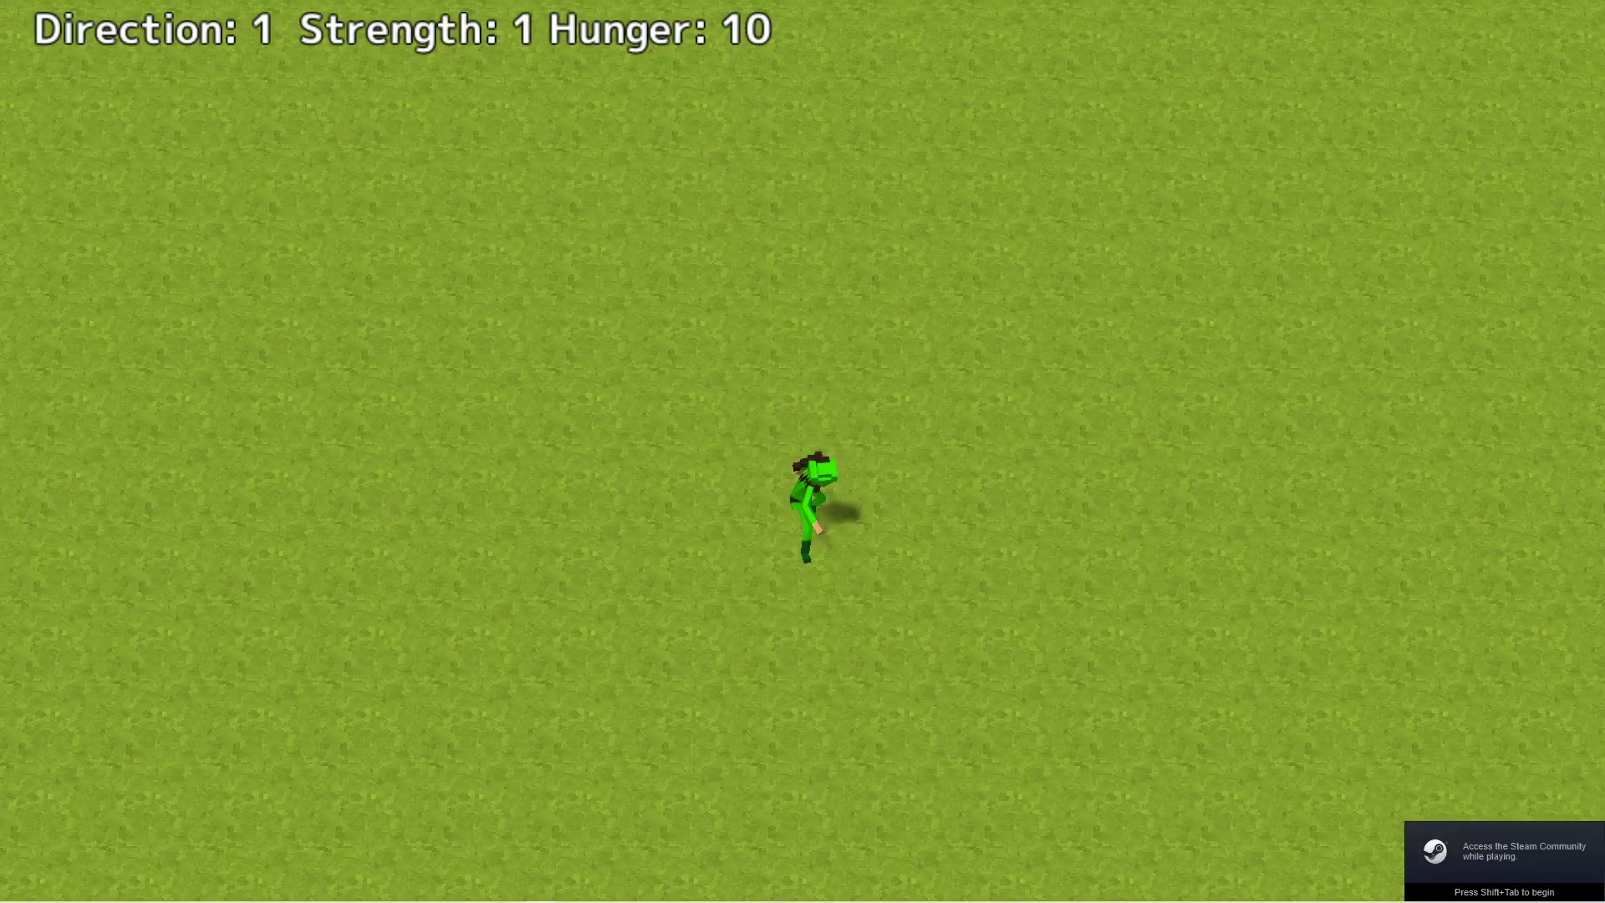
- Walk the green ninja-girl left, right, up and down across the grass map in test play
key(Left)
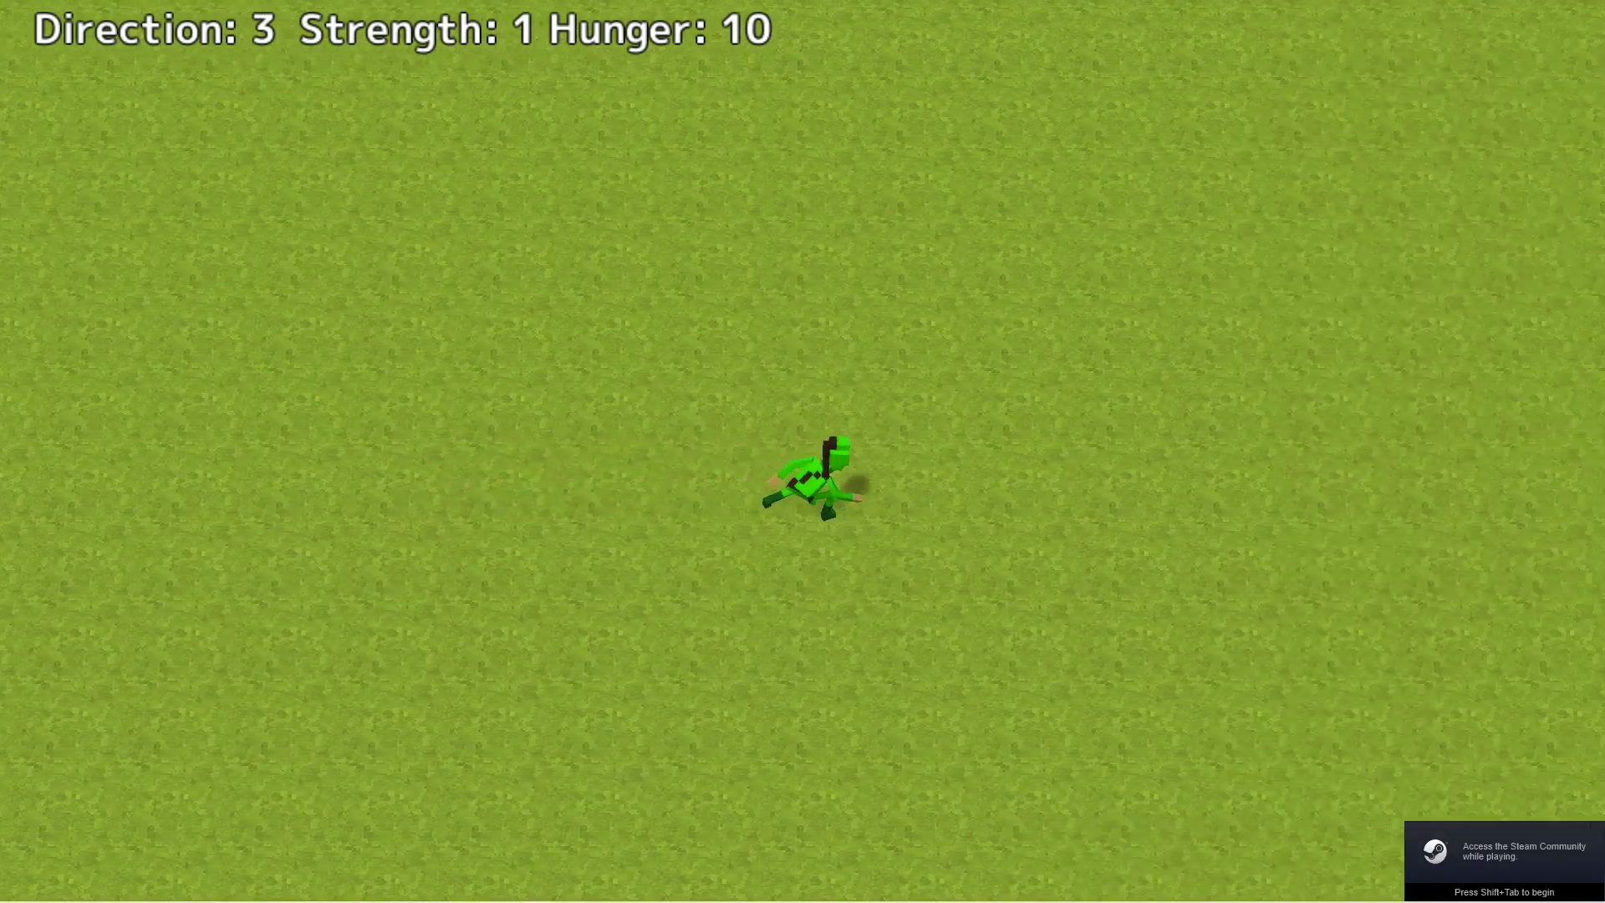
key(Up)
key(Down)
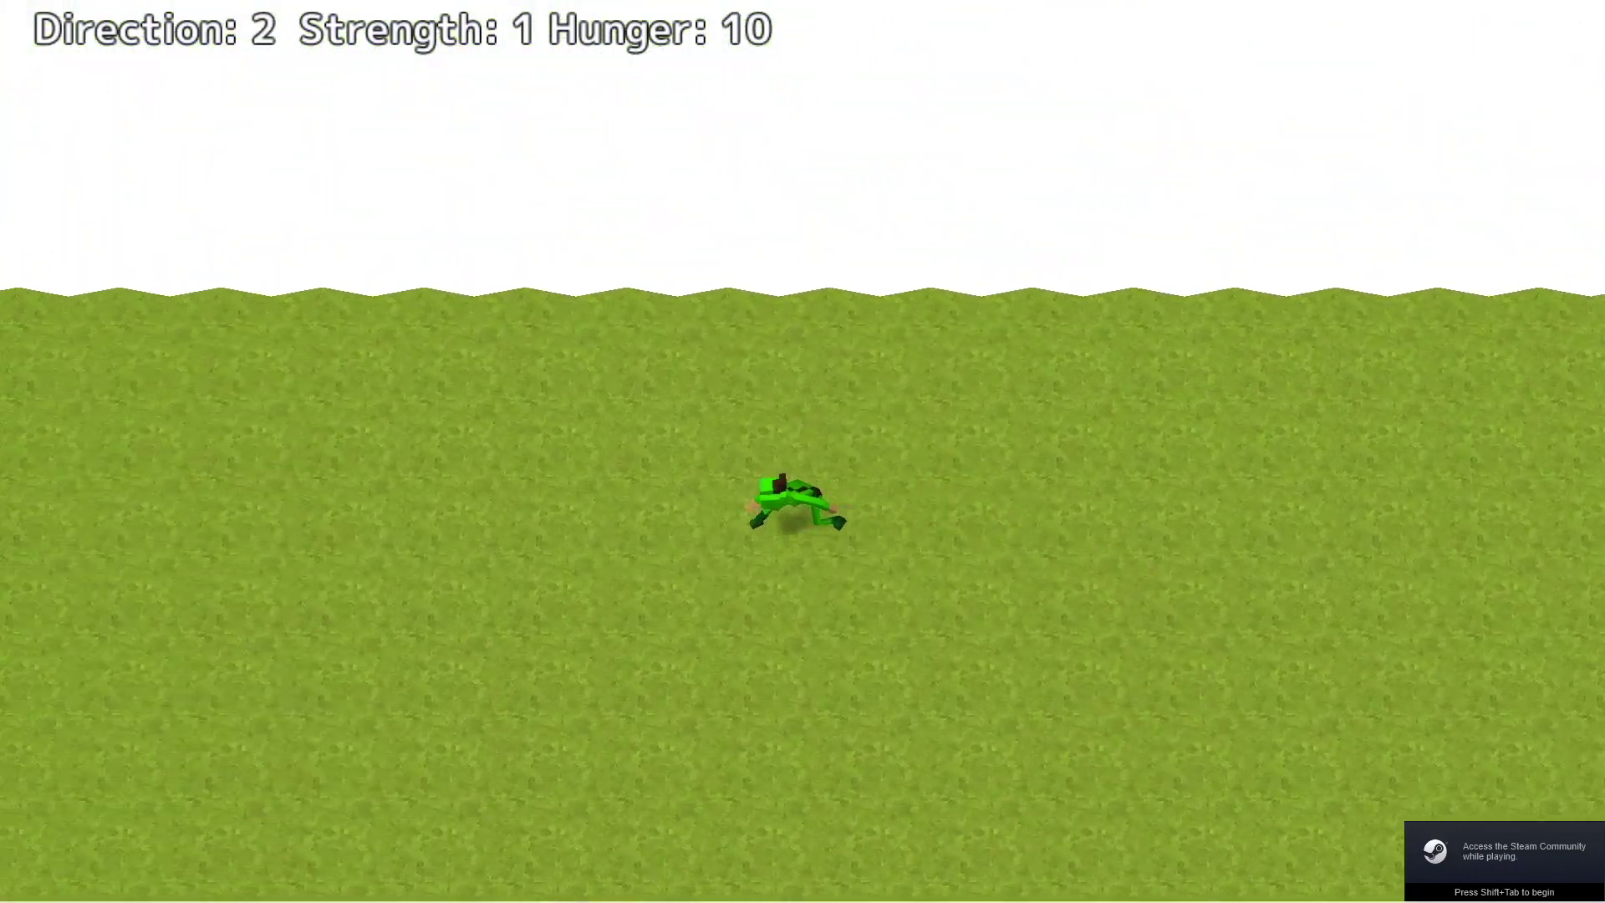
key(Right)
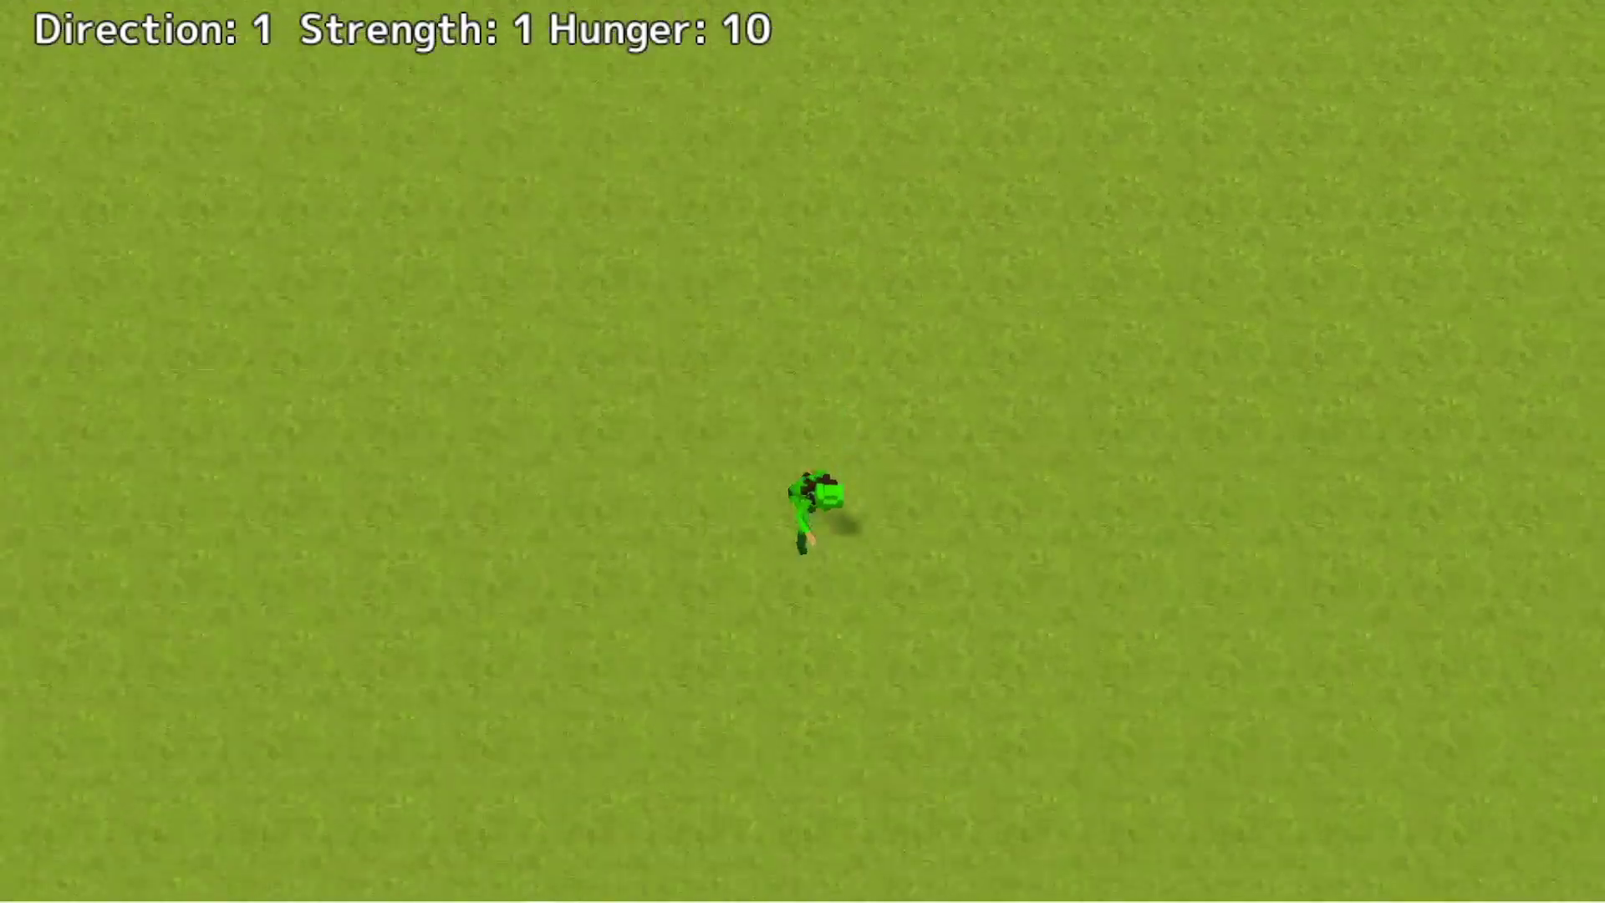
key(Left)
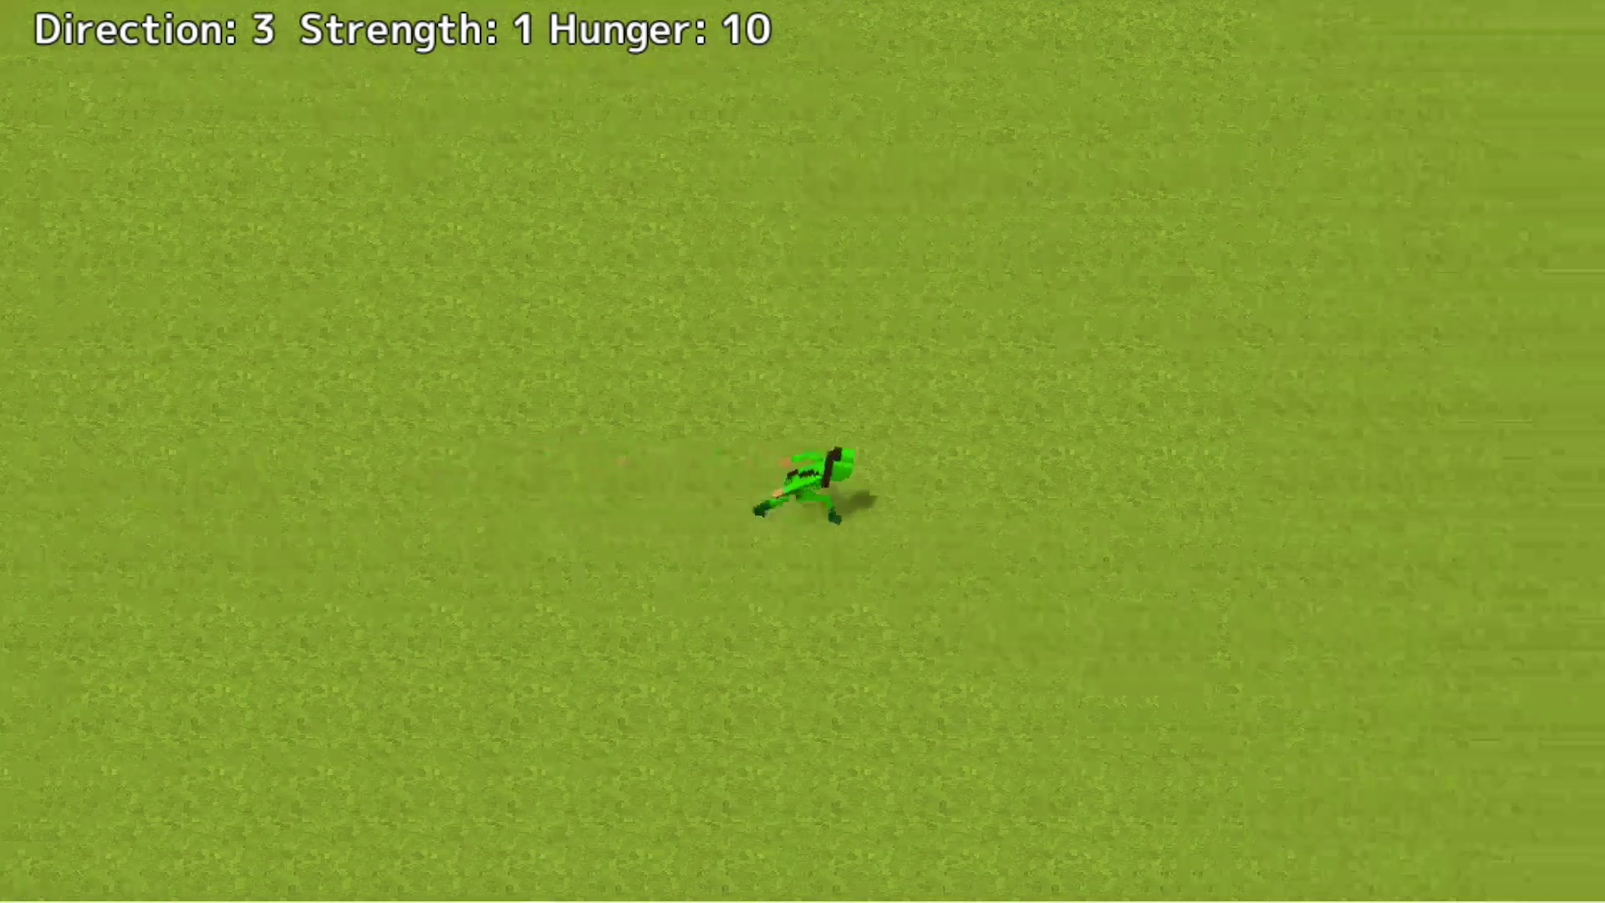
key(Right)
key(Down)
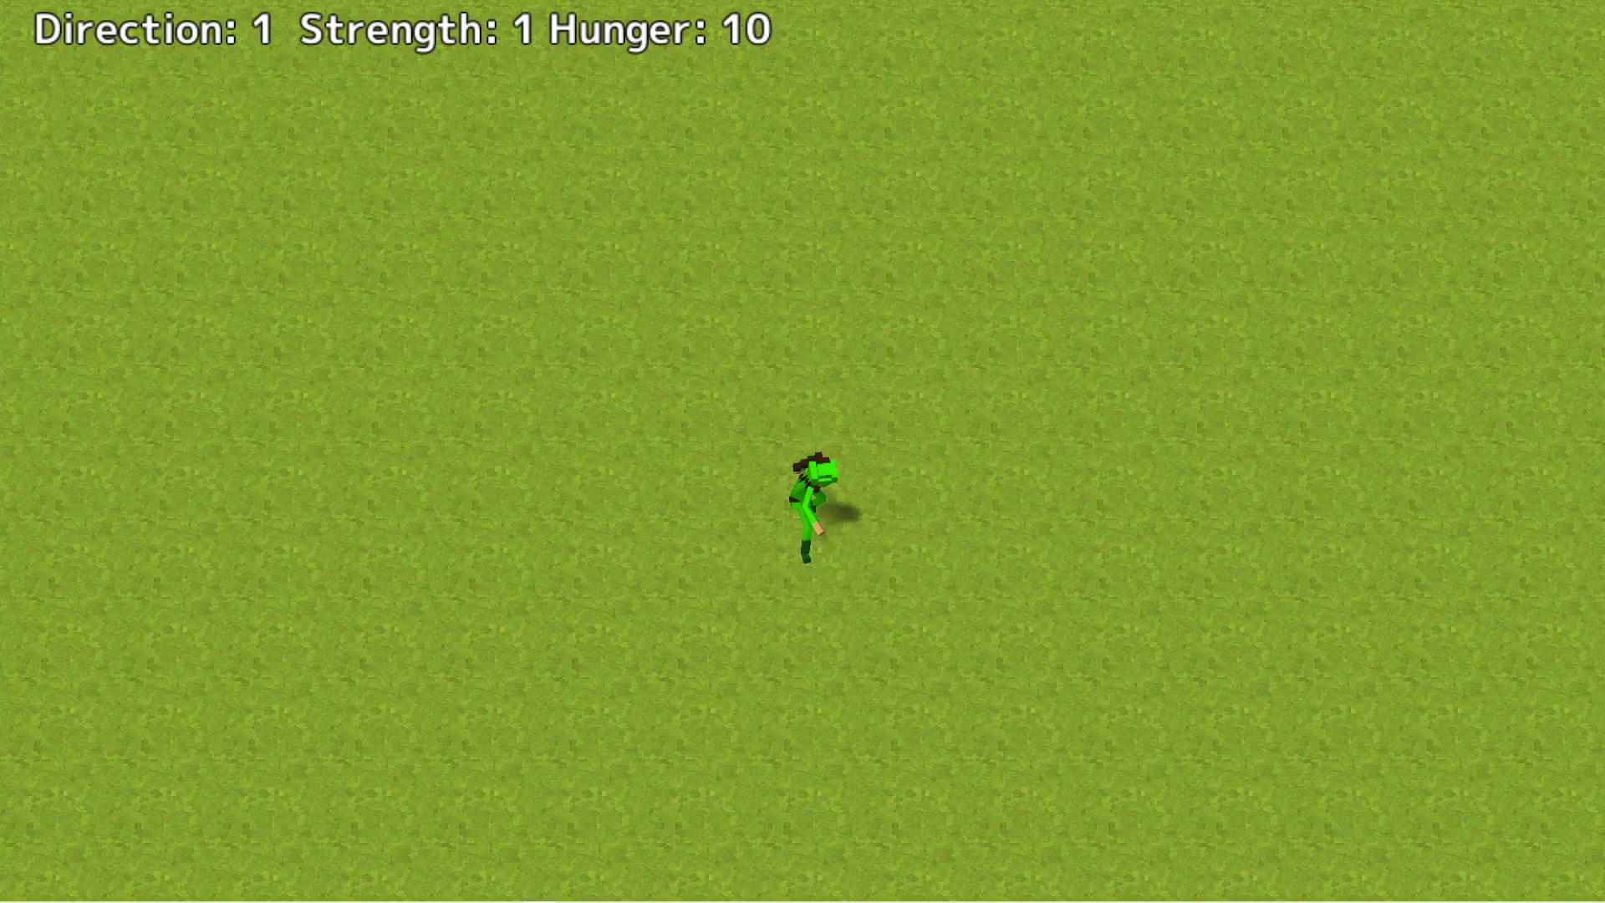
key(Down)
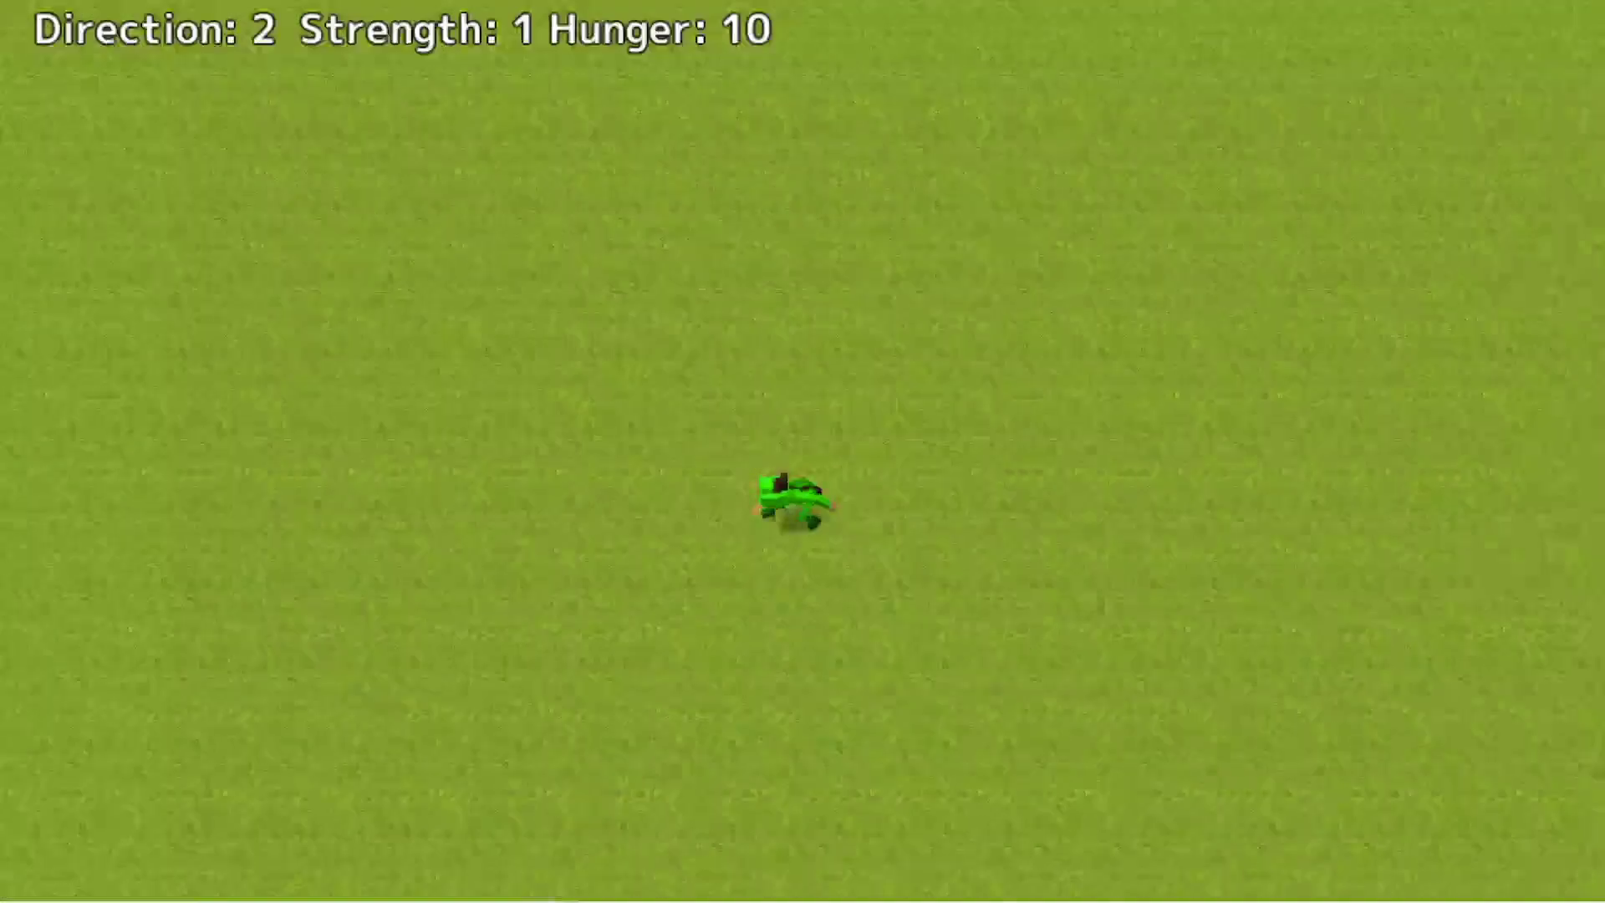
key(Up)
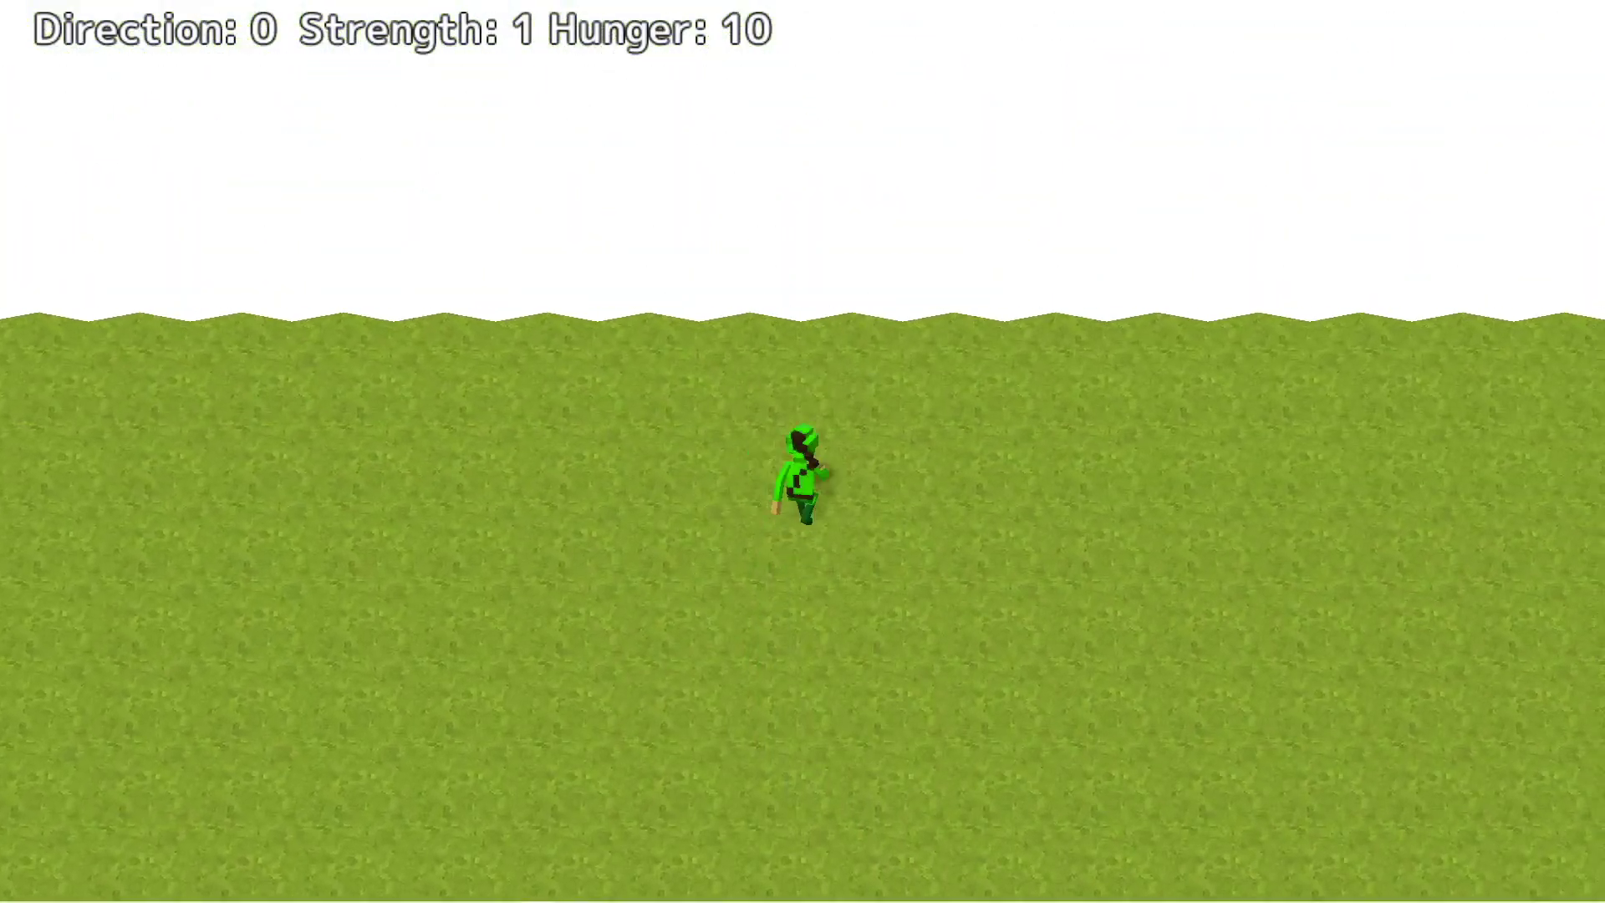